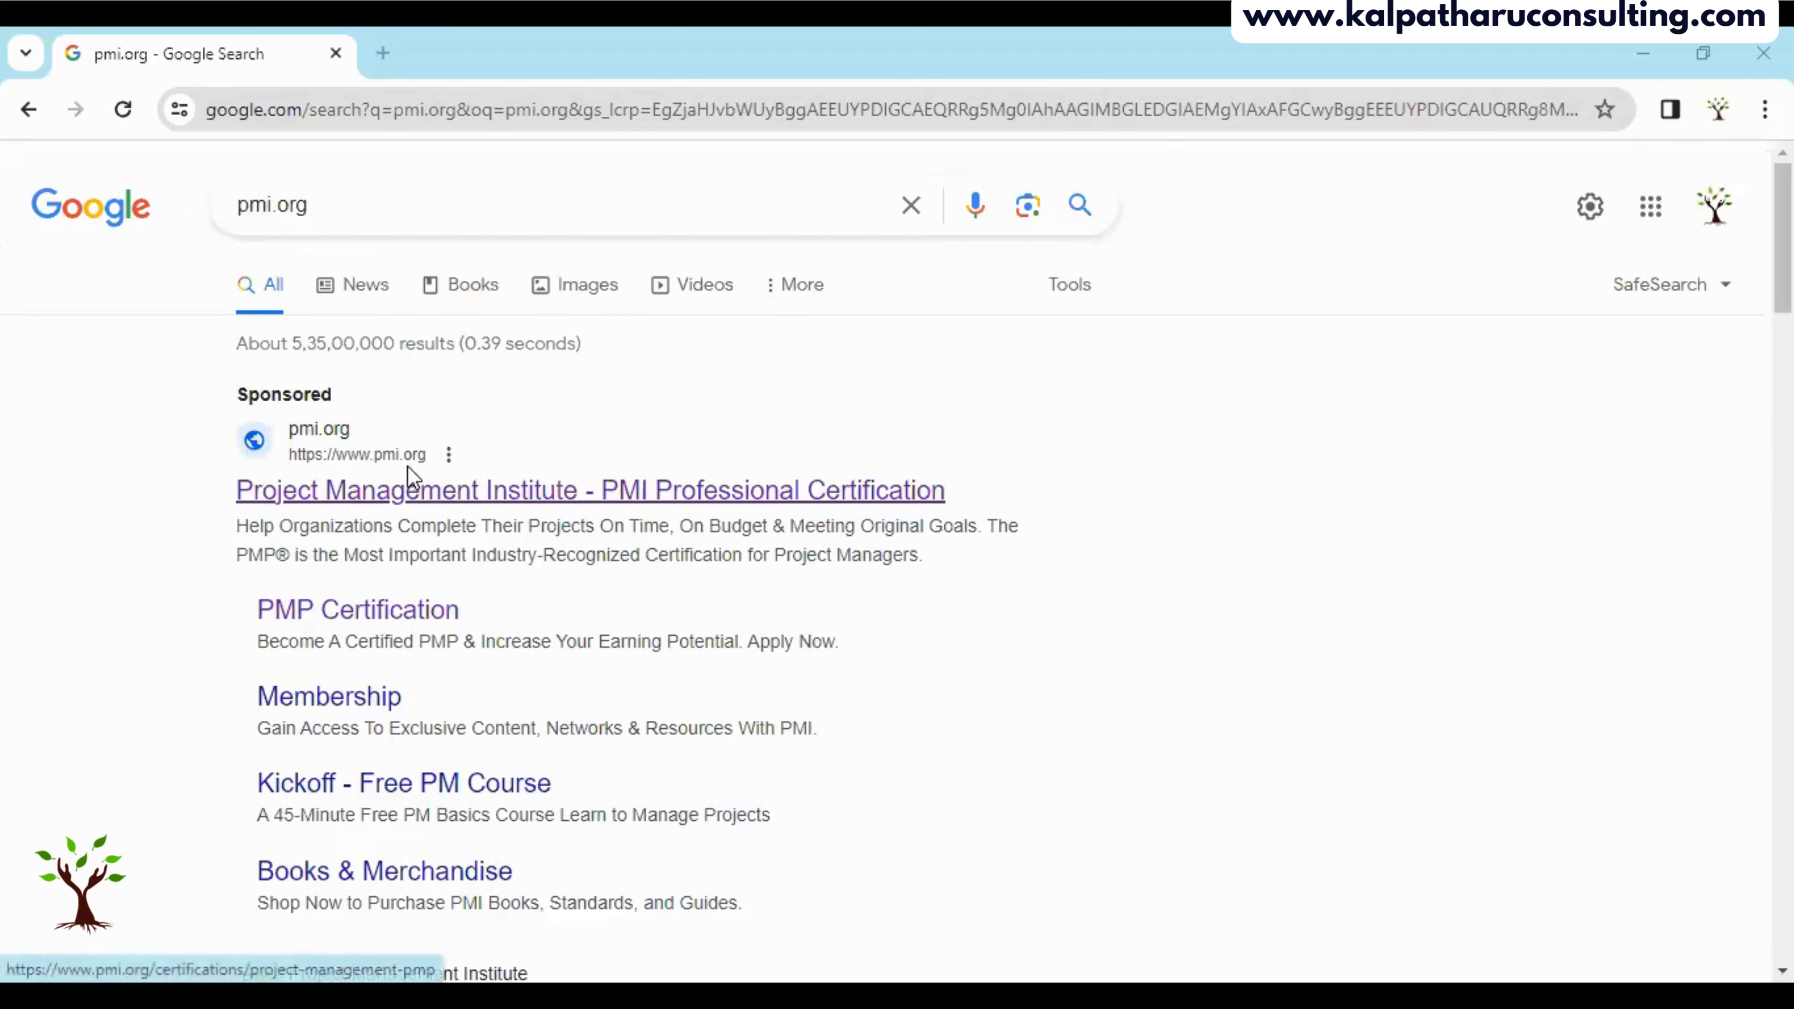
Open PMI's PMP certification page from the search results and go to the account registration form.
{"action": "left_click", "coordinate": [452, 502]}
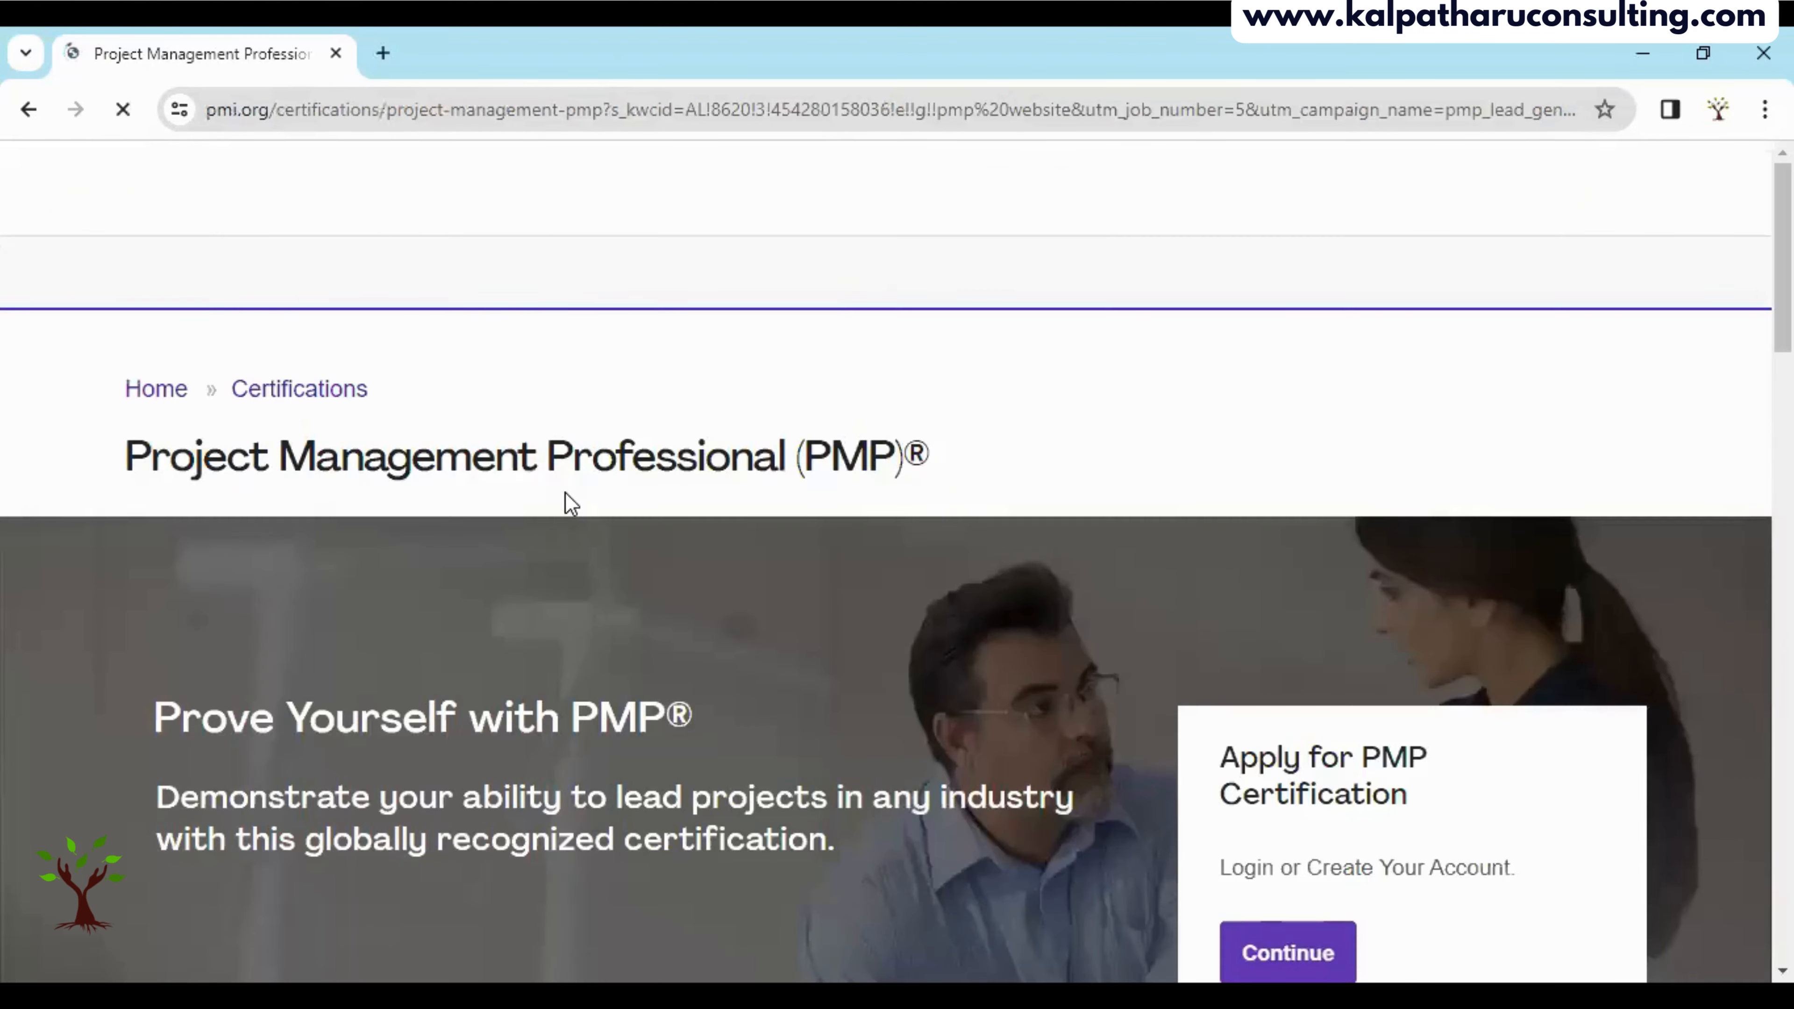
{"action": "mouse_move", "coordinate": [752, 322]}
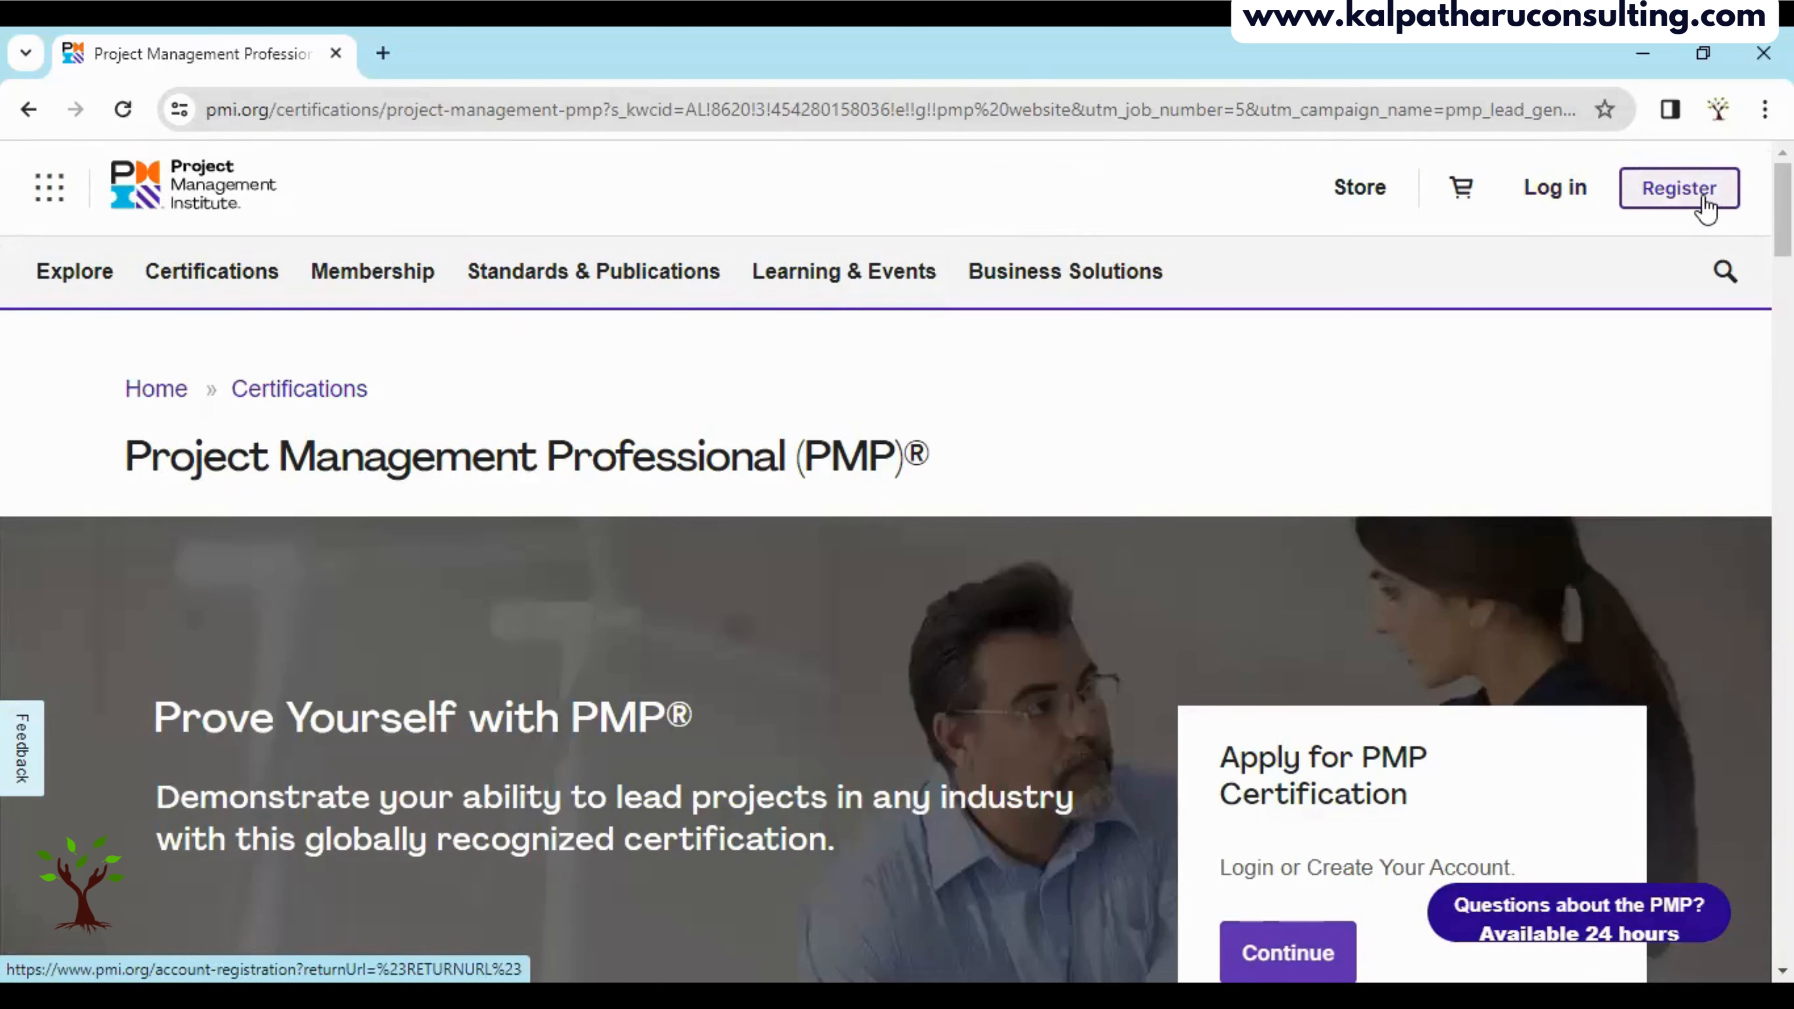
{"action": "left_click", "coordinate": [1701, 204]}
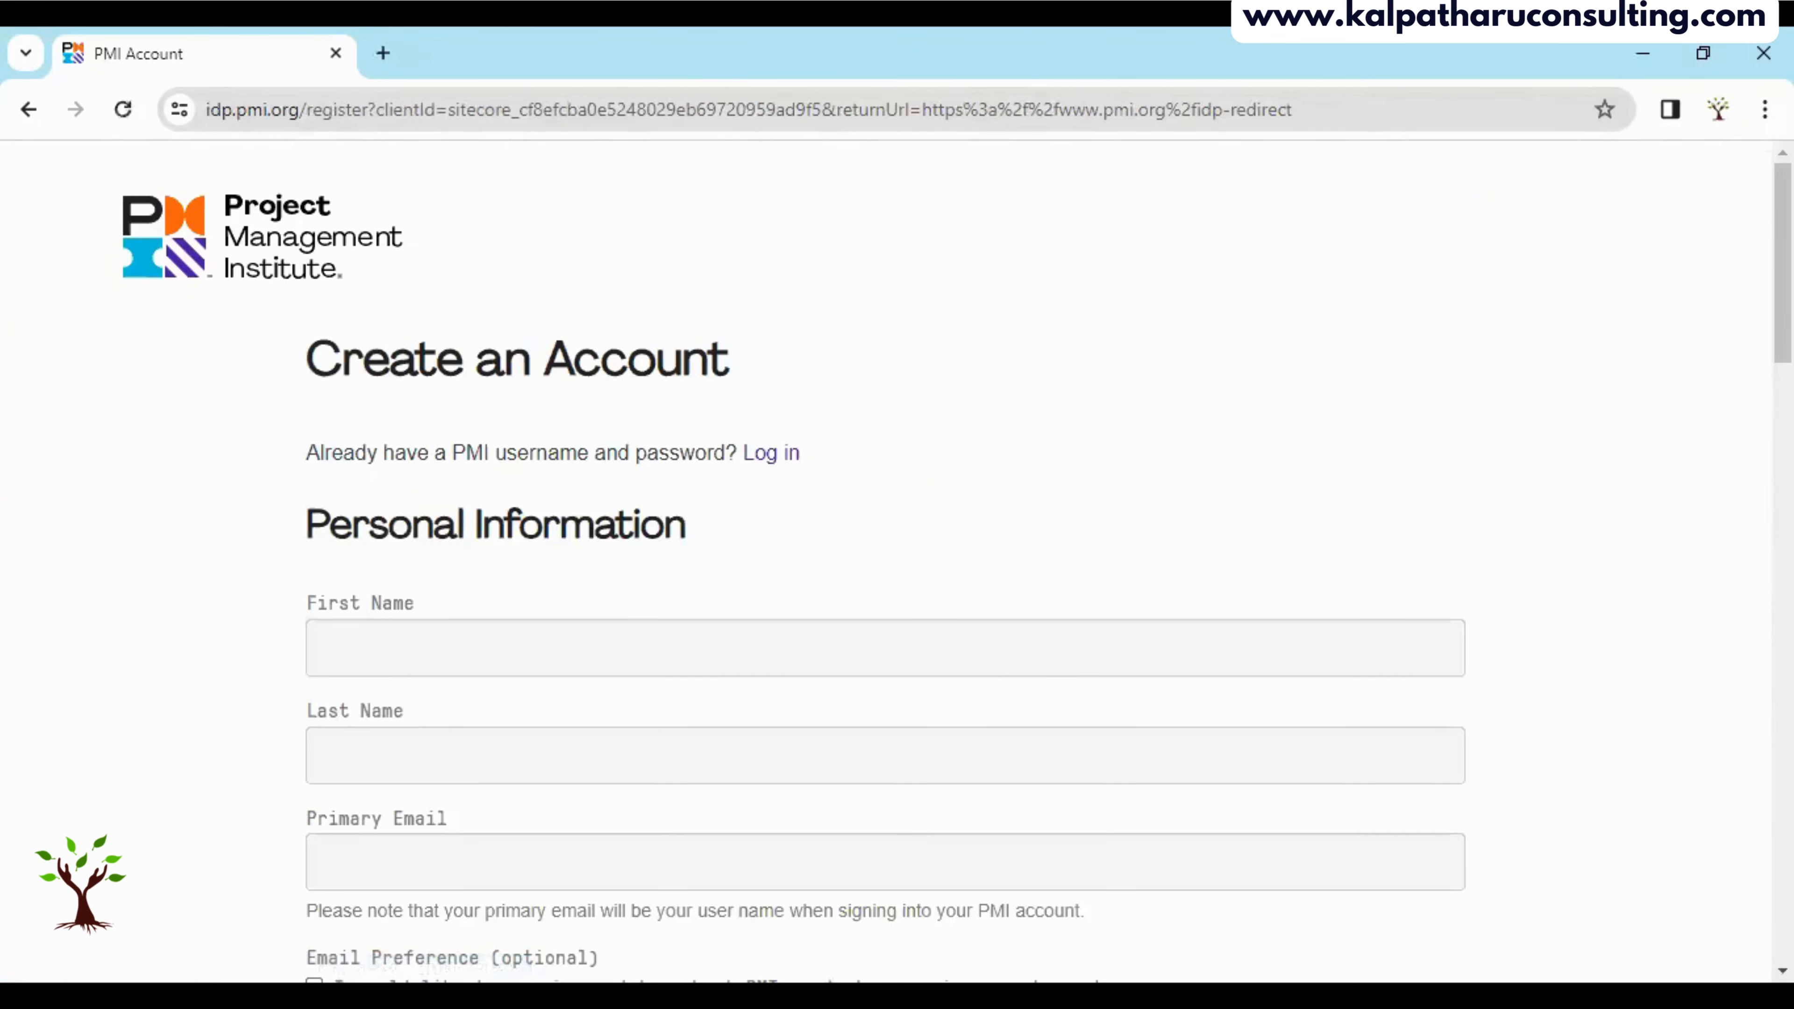
Review the personal information and career background questions on the account registration form.
{"action": "scroll", "coordinate": [1010, 398], "scroll_direction": "down", "scroll_amount": 3}
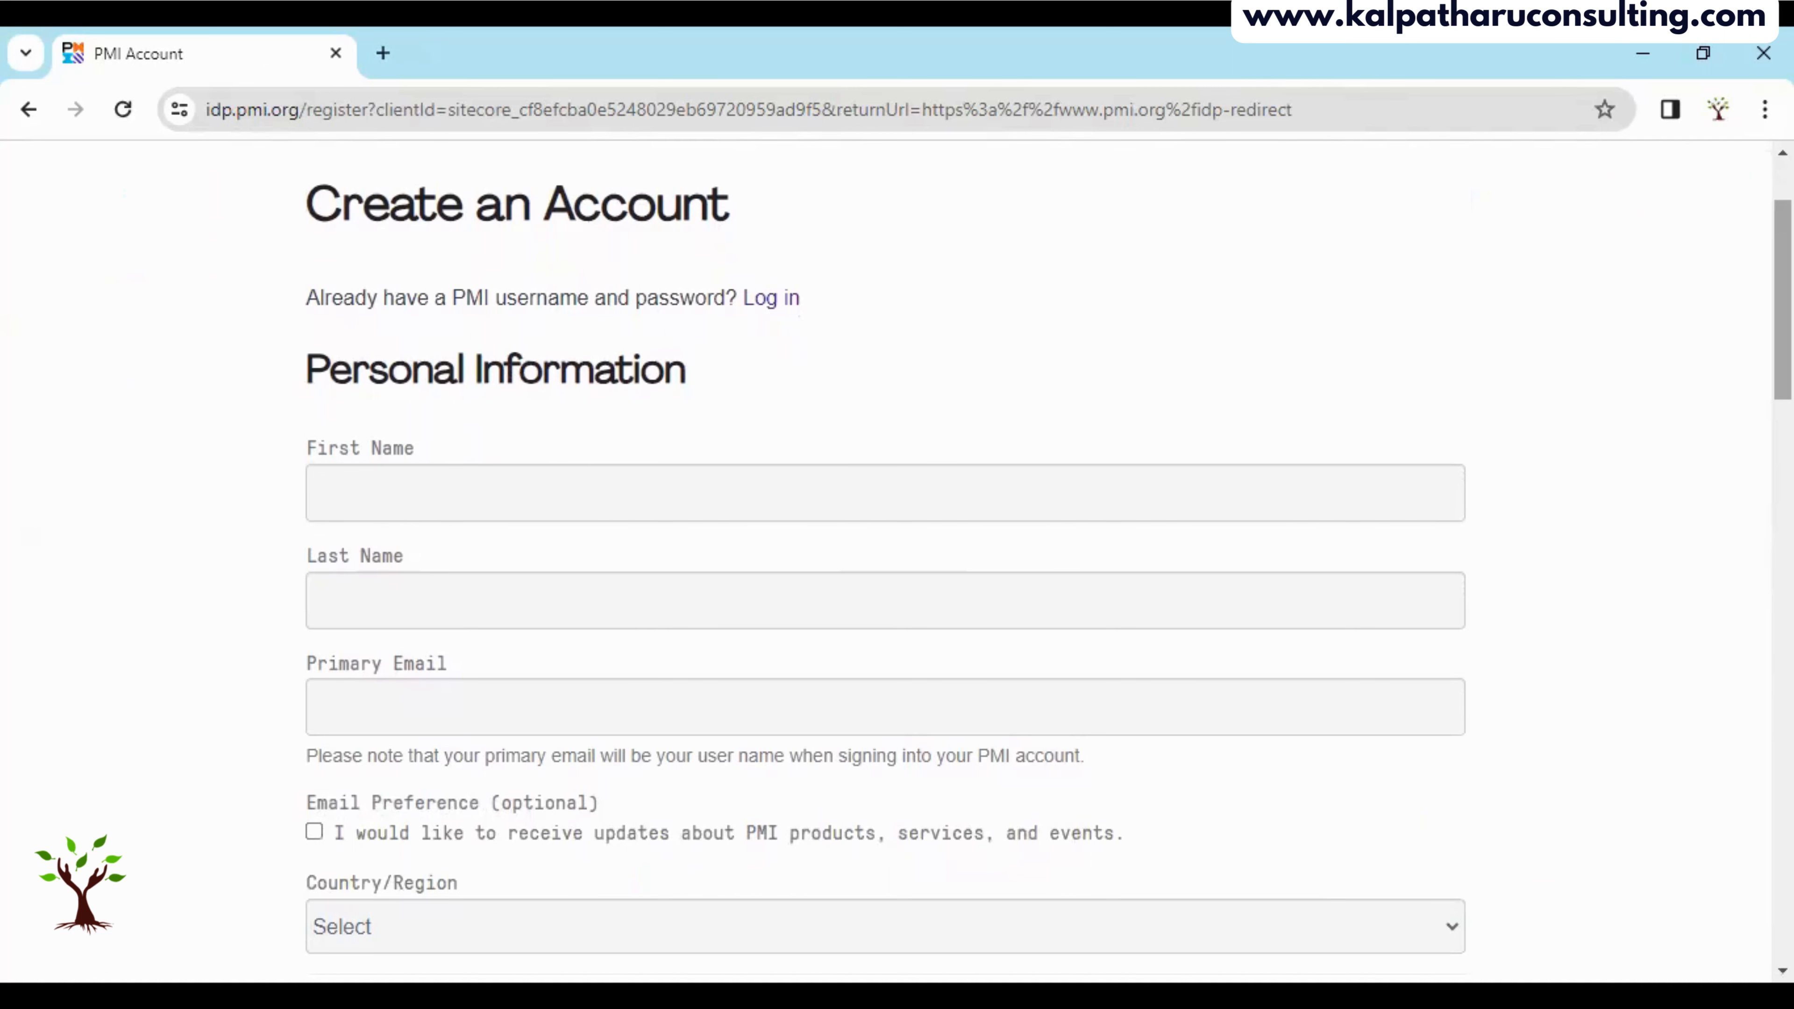
{"action": "scroll", "coordinate": [576, 408], "scroll_direction": "down", "scroll_amount": 5}
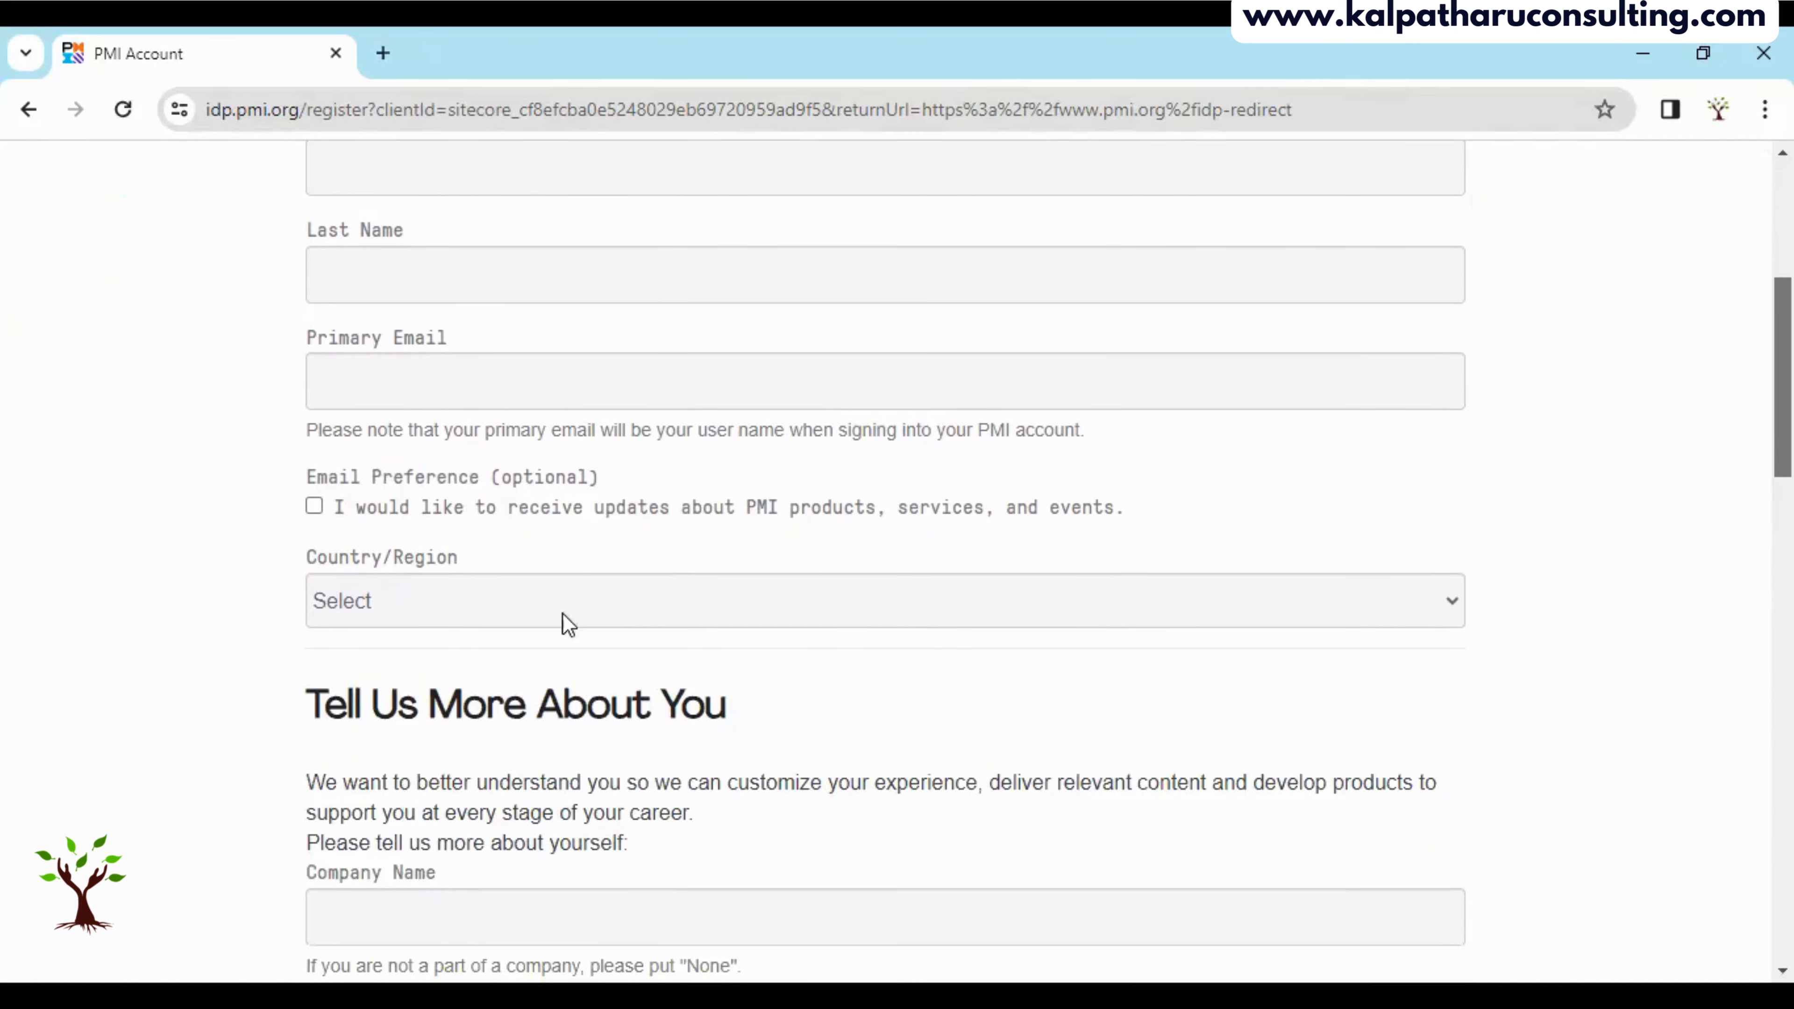
{"action": "scroll", "coordinate": [620, 509], "scroll_direction": "down", "scroll_amount": 6}
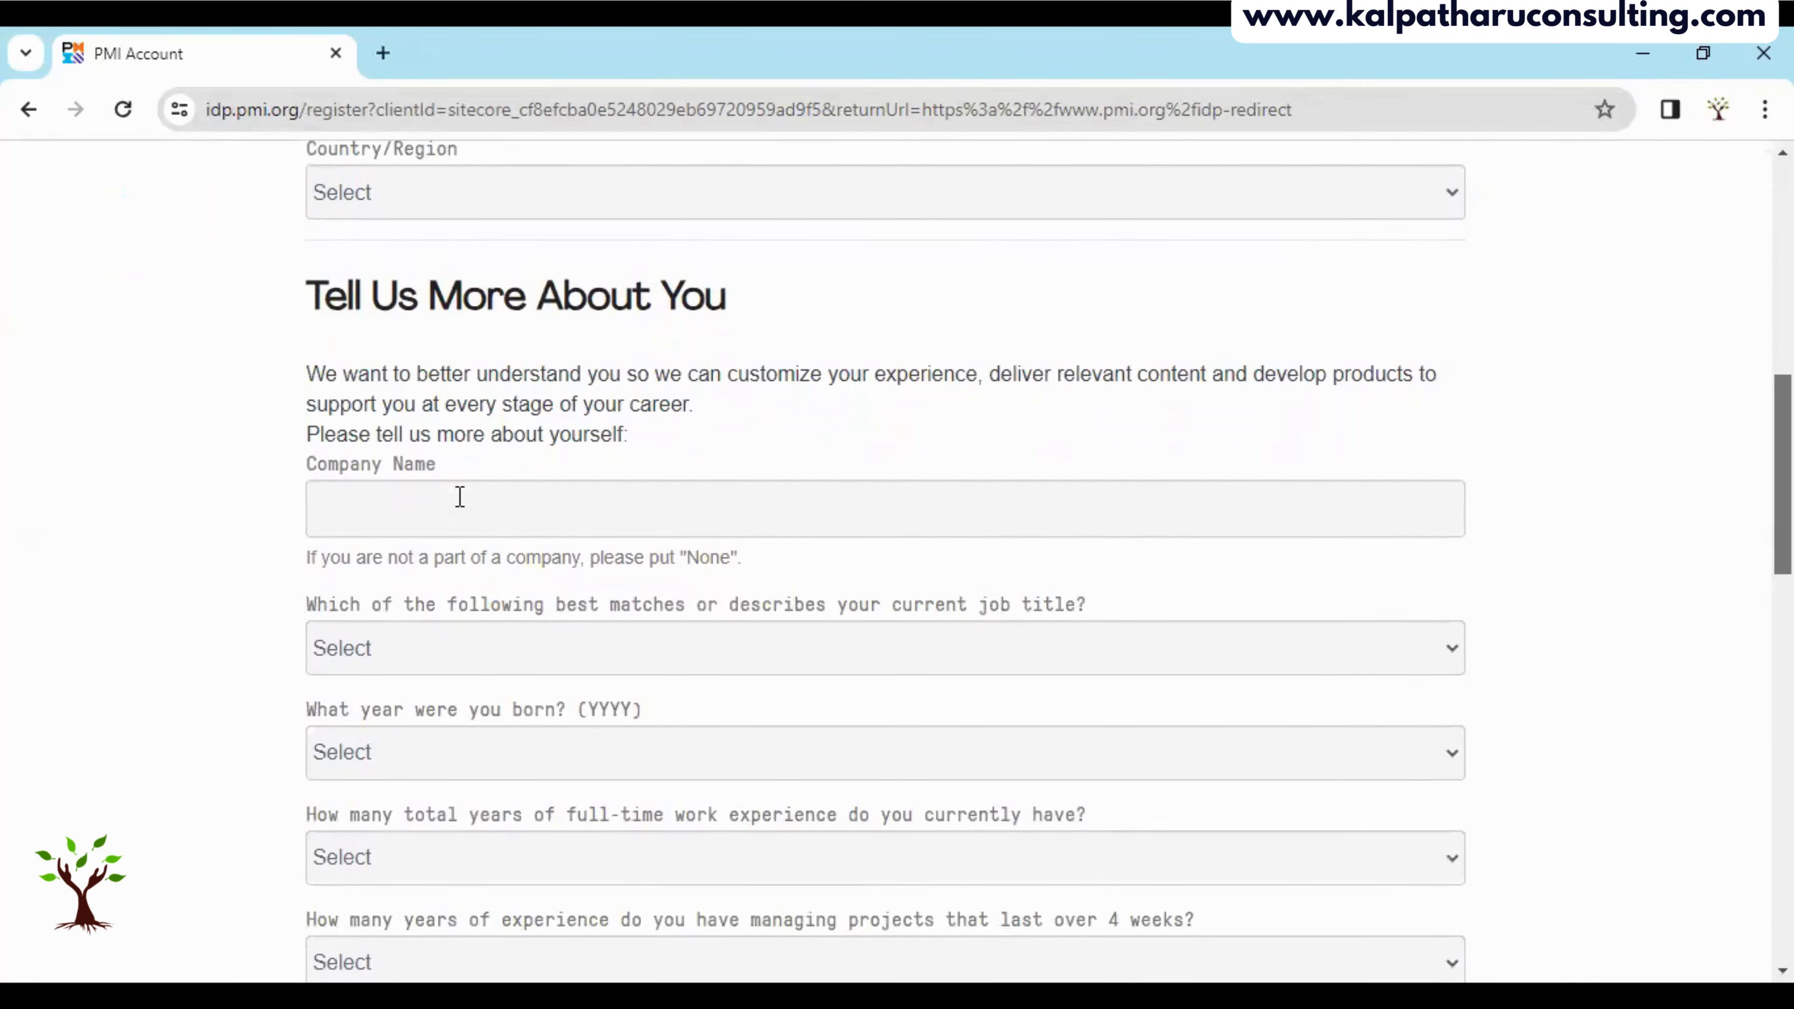
{"action": "scroll", "coordinate": [886, 562], "scroll_direction": "down", "scroll_amount": 10}
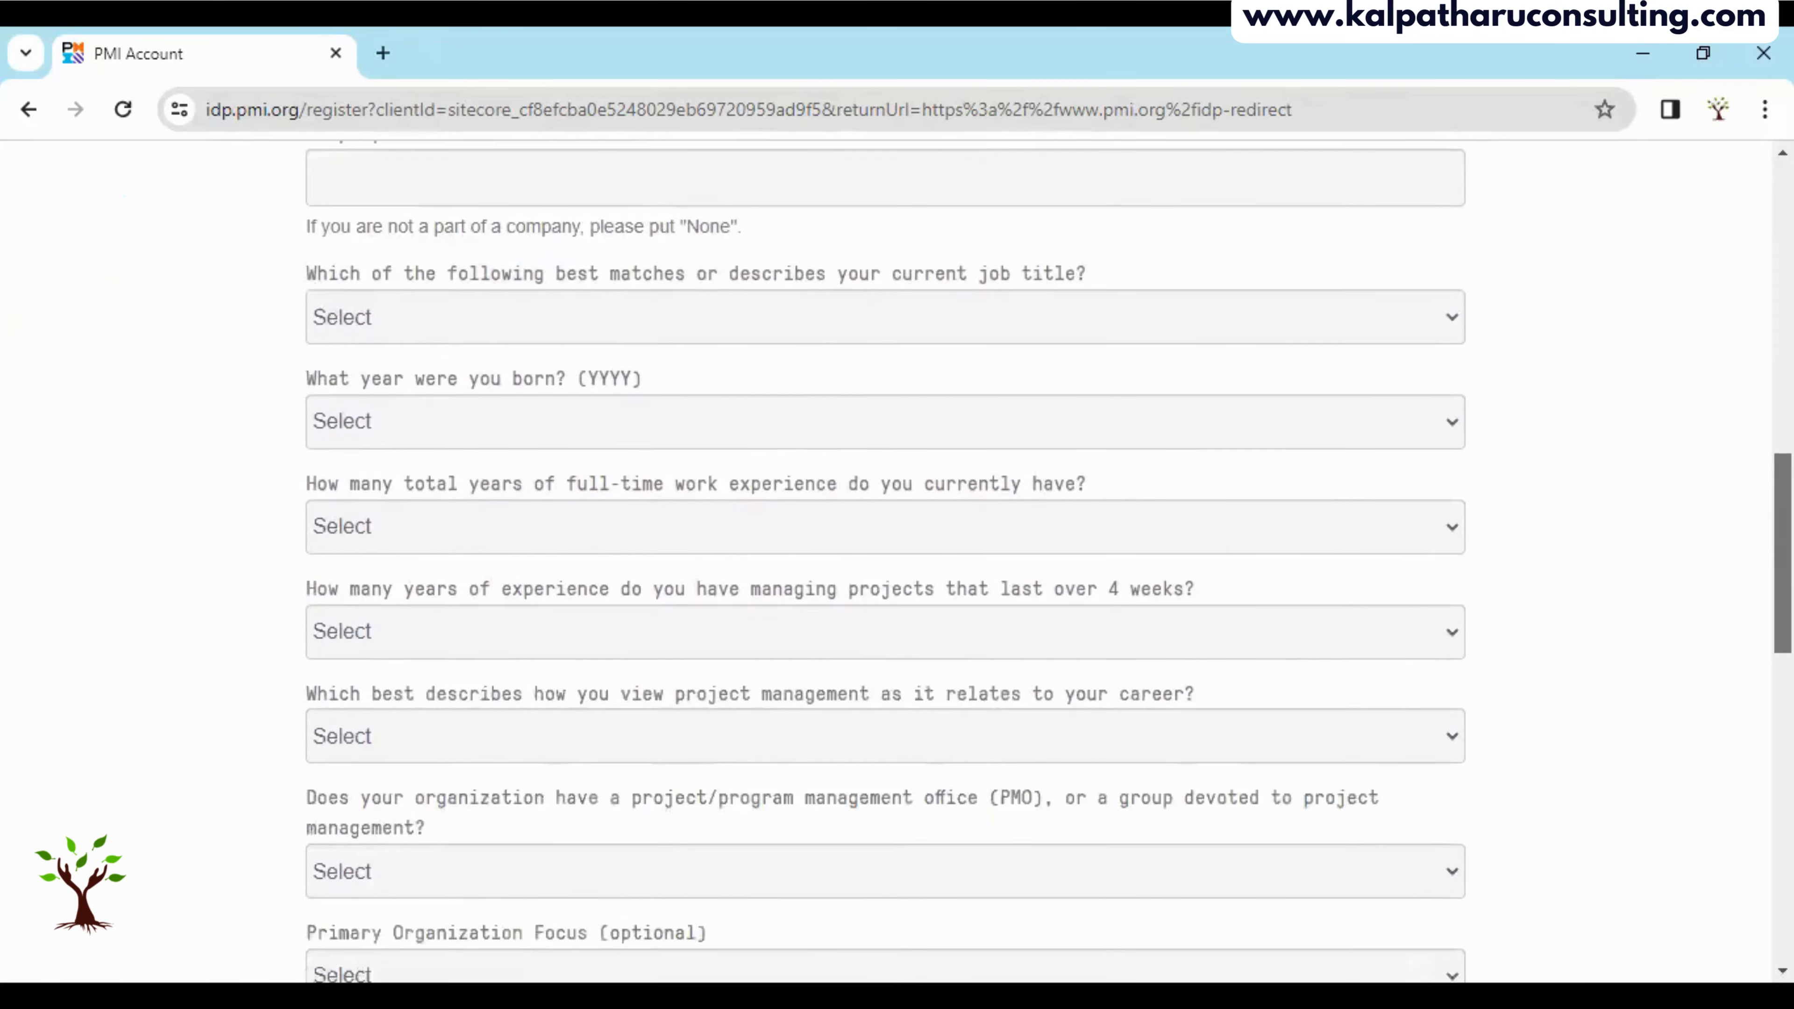
{"action": "scroll", "coordinate": [140, 344], "scroll_direction": "down", "scroll_amount": 7}
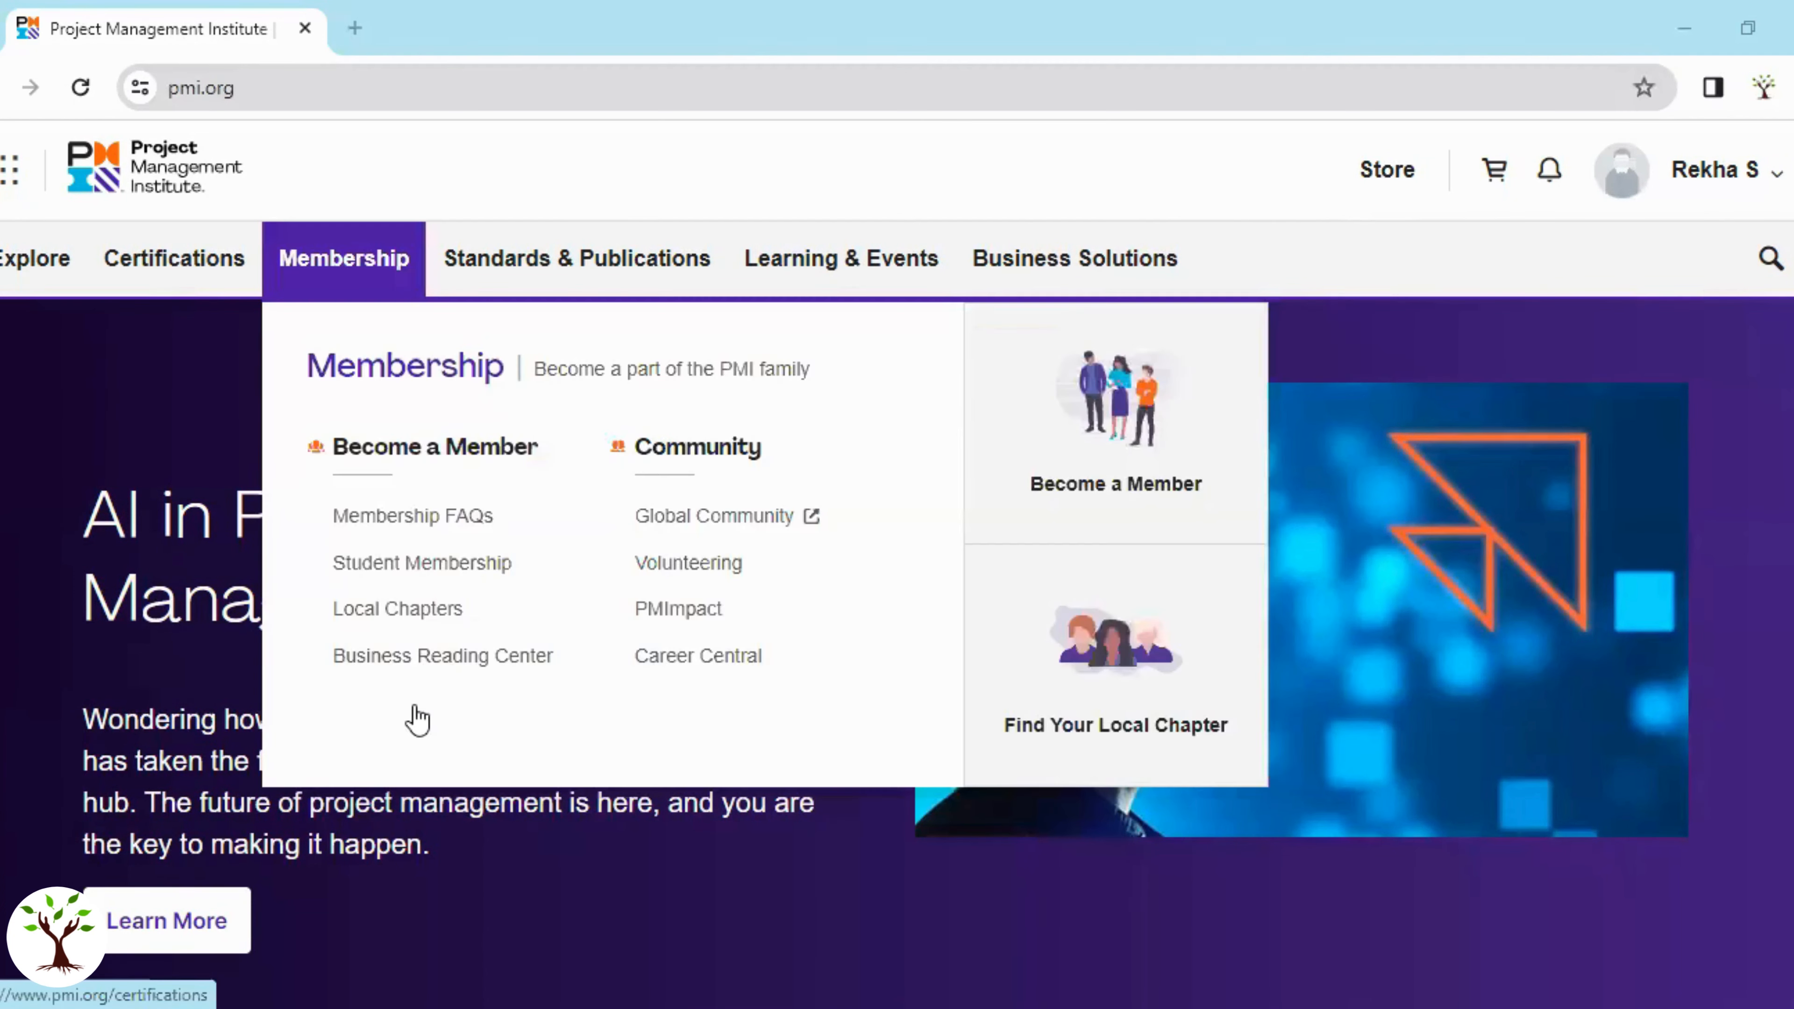
Open the Project Management Professional (PMP) certification page and start the PMP application.
{"action": "mouse_move", "coordinate": [176, 272]}
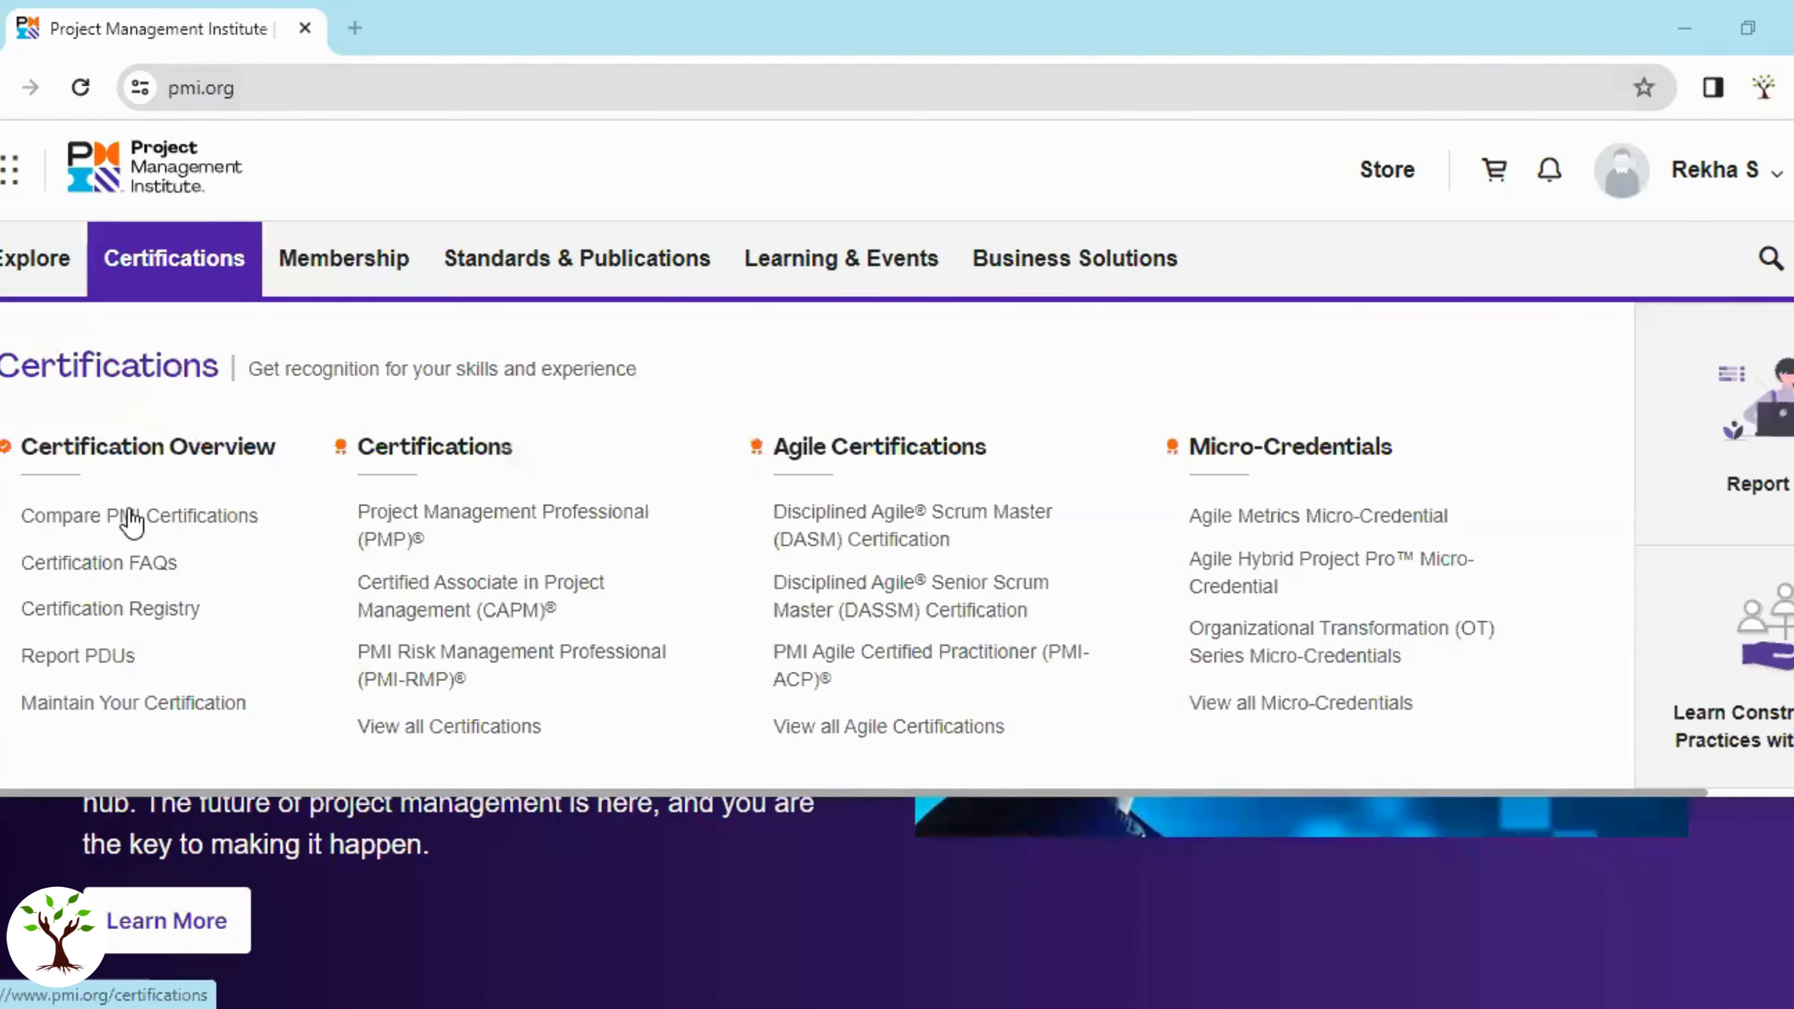
{"action": "left_click", "coordinate": [497, 521]}
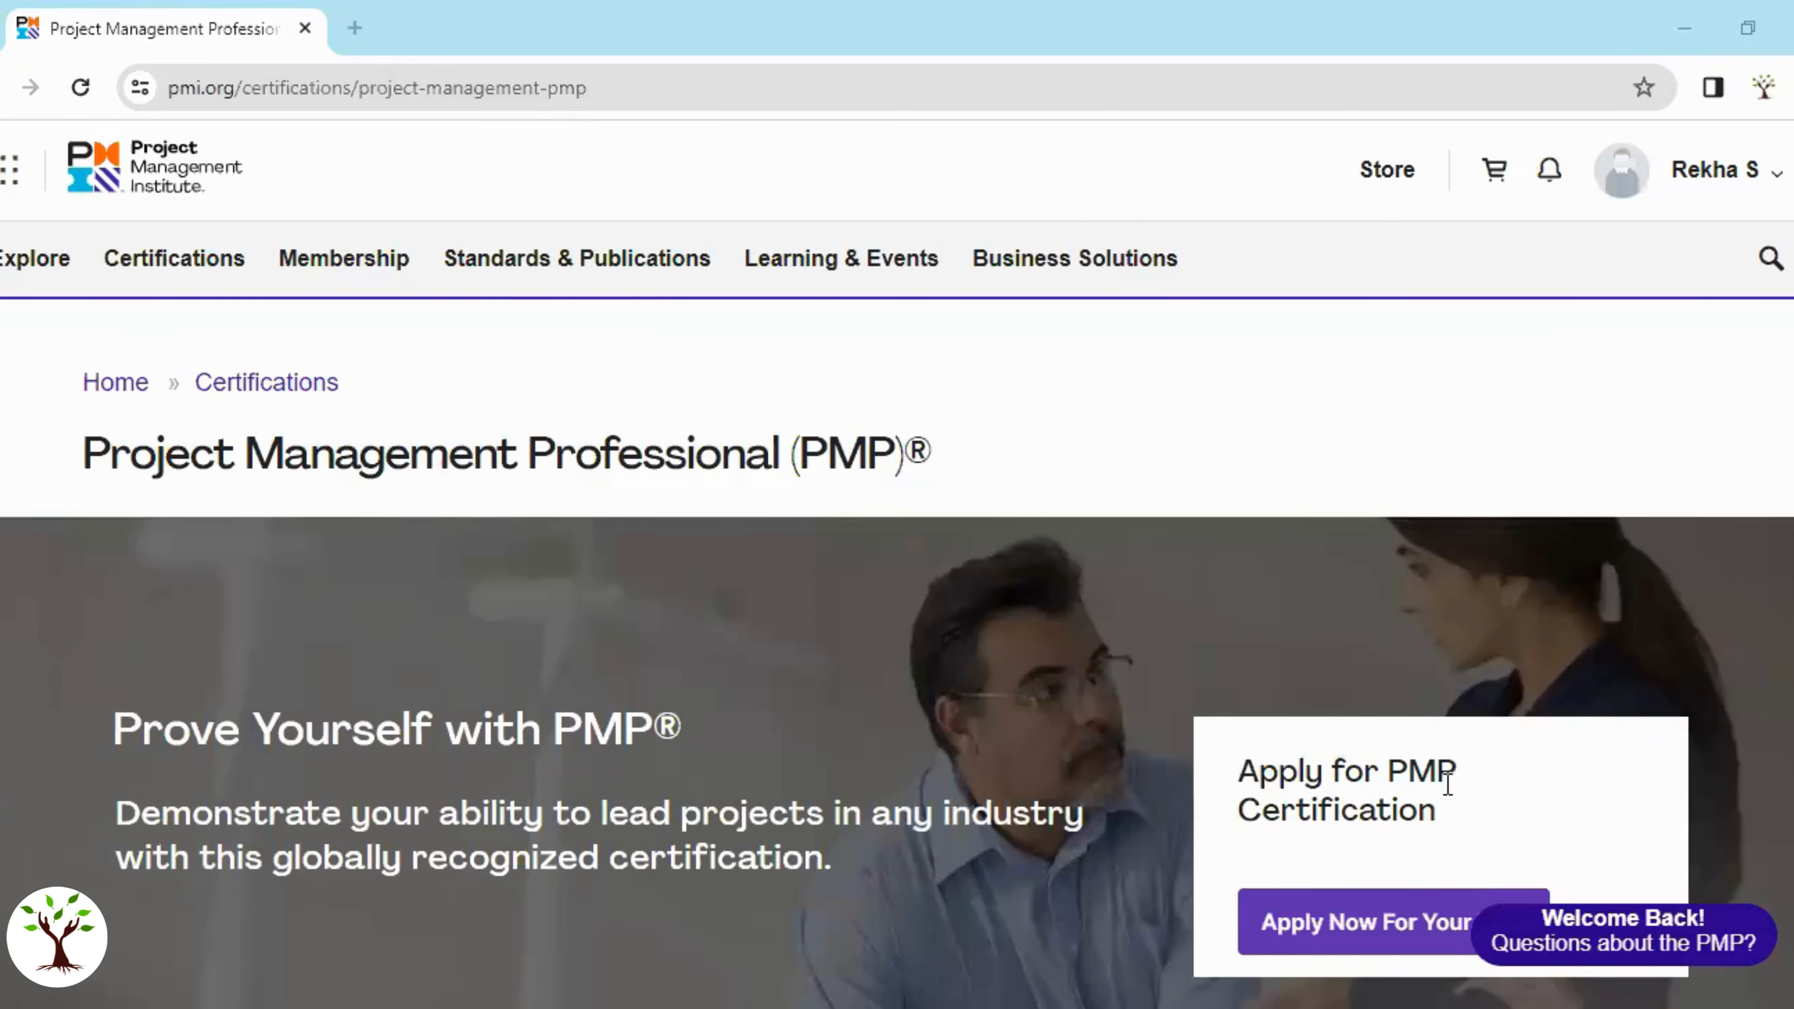
{"action": "left_click", "coordinate": [1381, 932]}
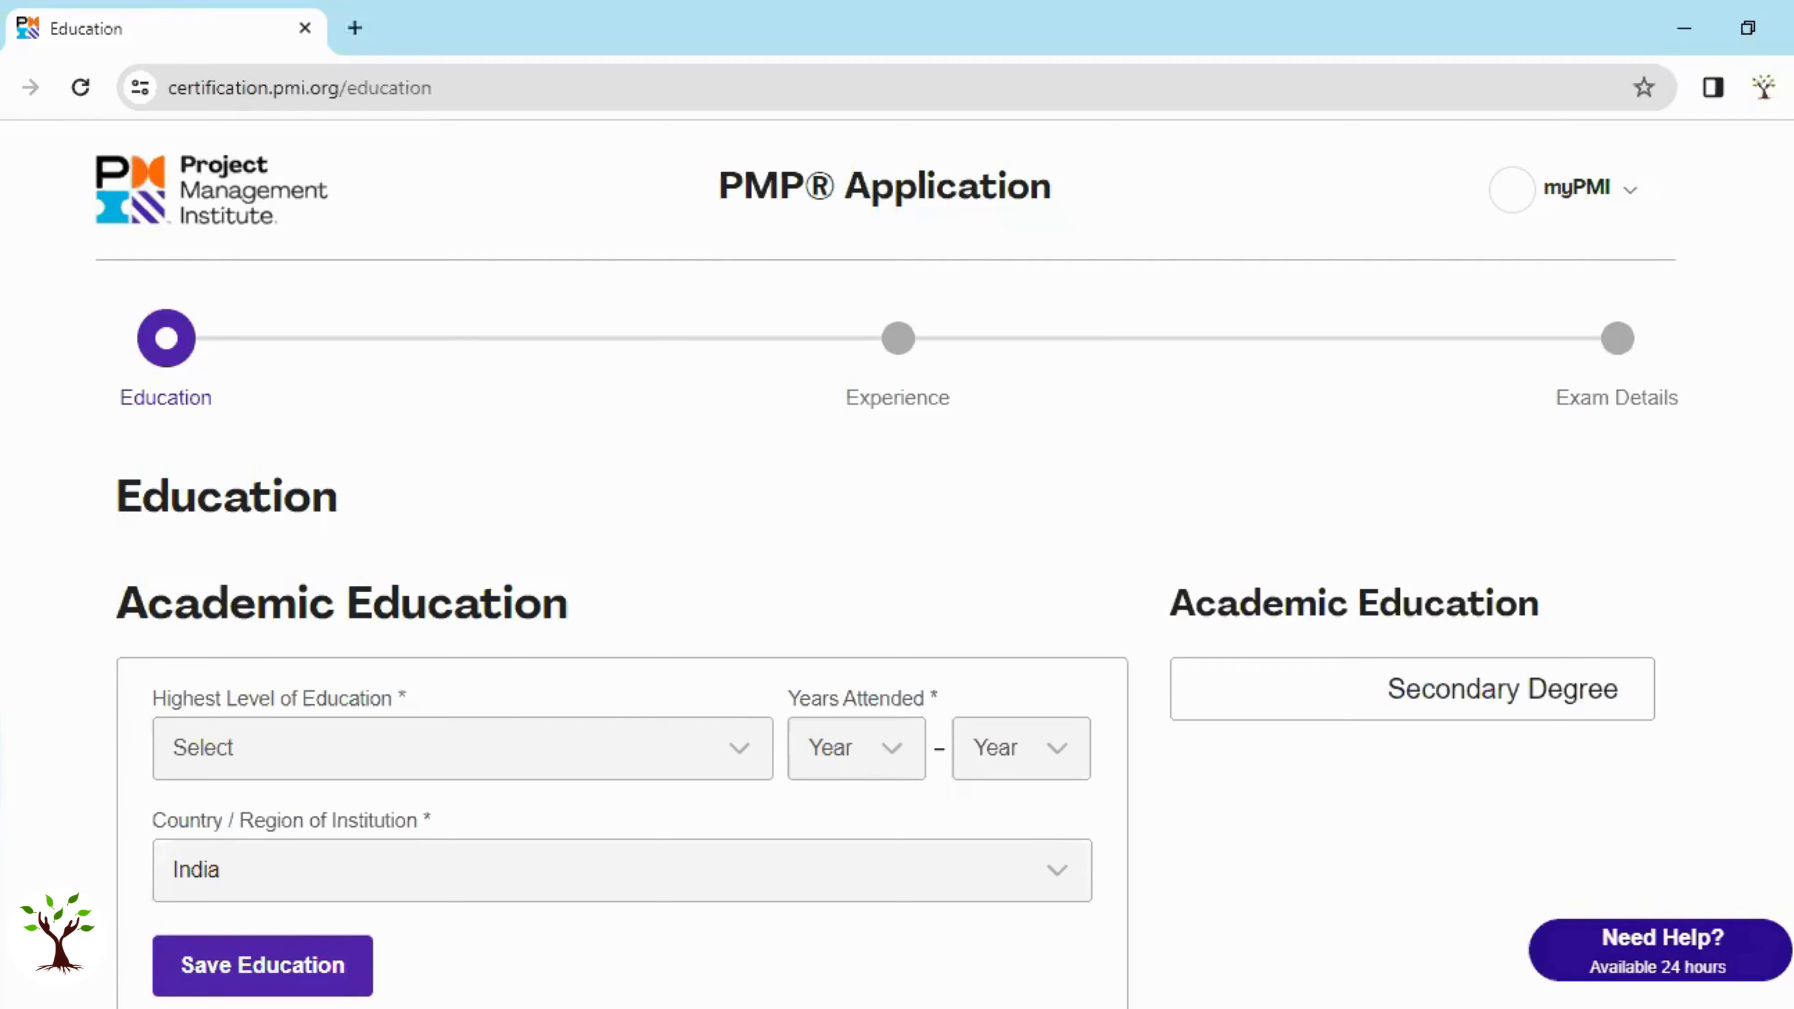
Examine the Academic Education section, including the choices for highest level of education and country of institution.
{"action": "scroll", "coordinate": [896, 565], "scroll_direction": "down", "scroll_amount": 3}
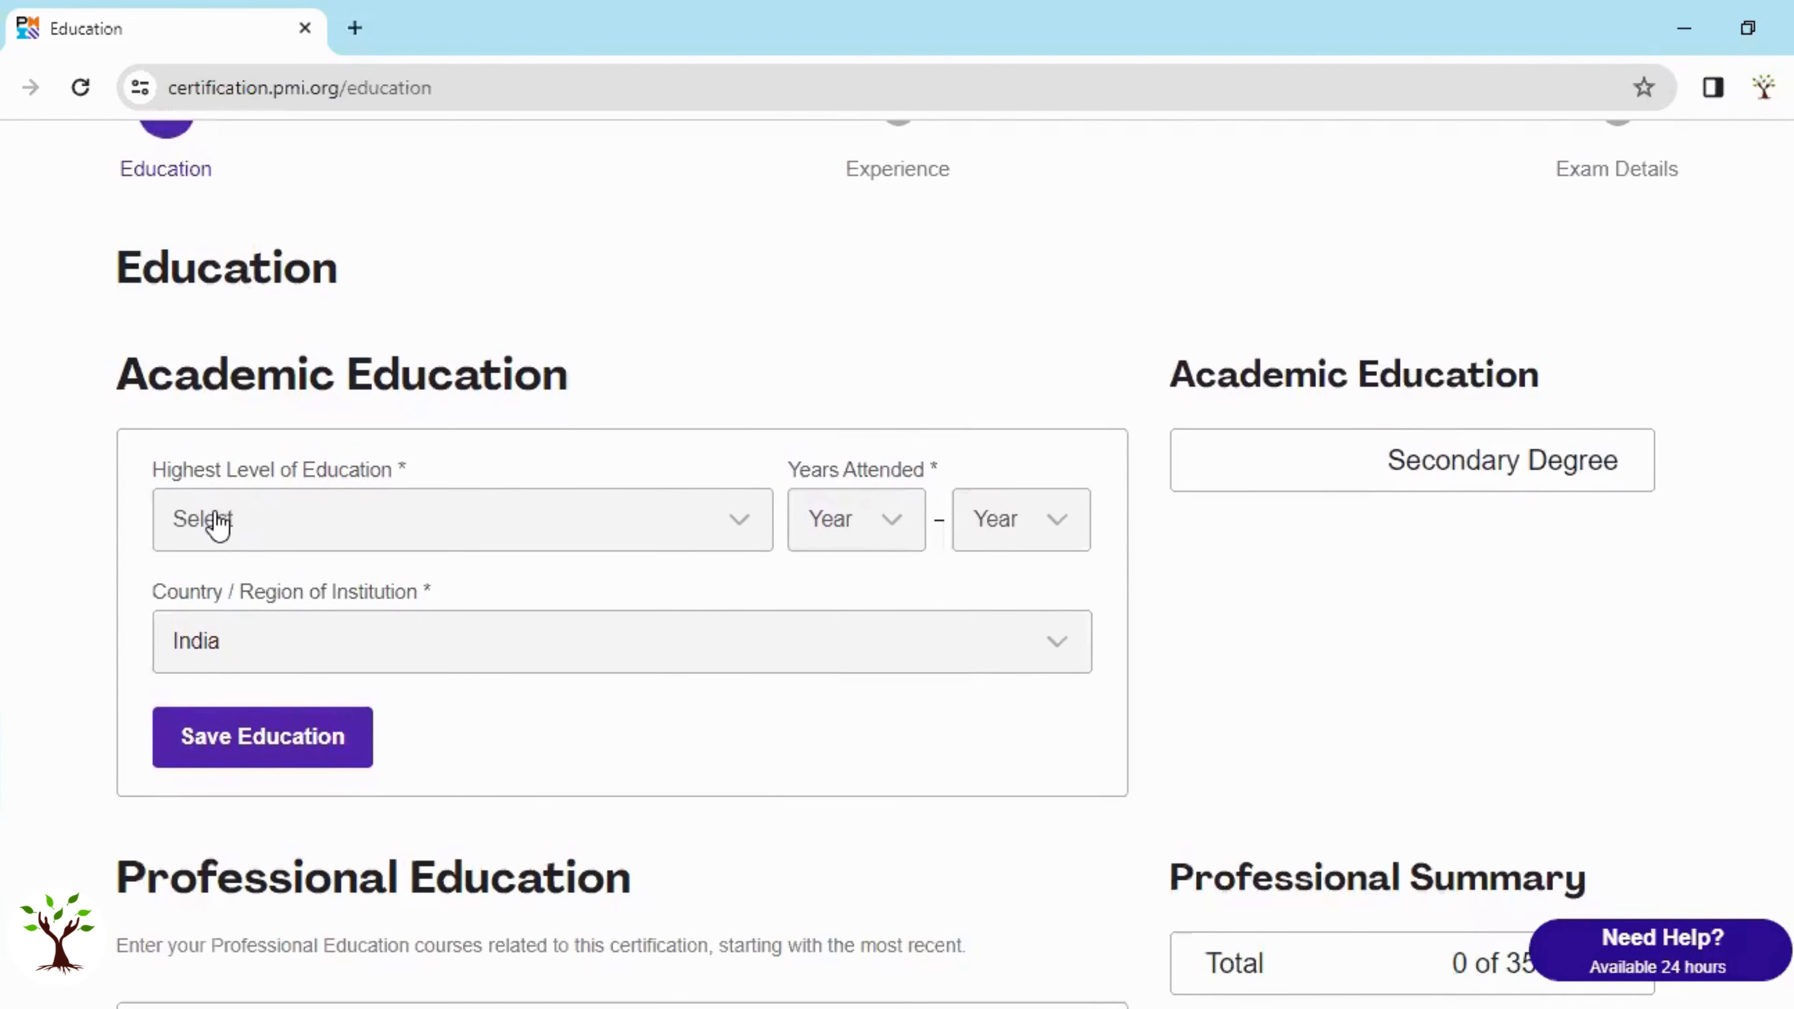
{"action": "left_click", "coordinate": [750, 537]}
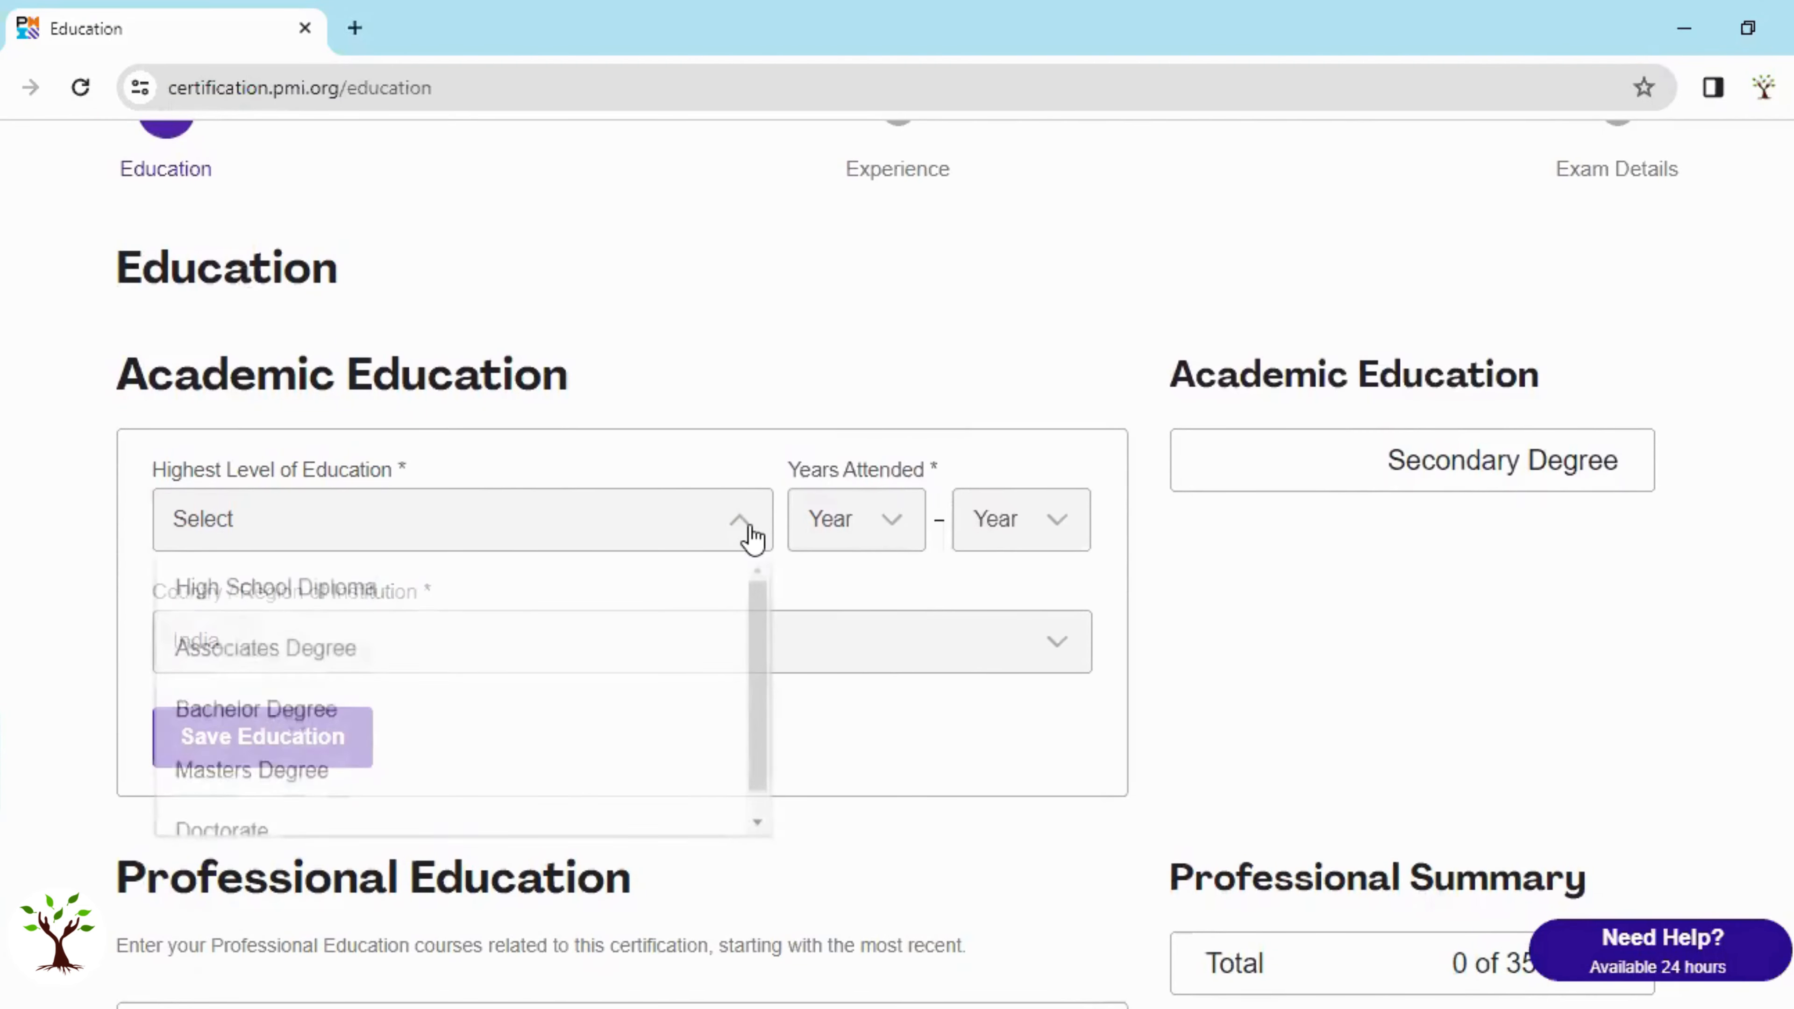
{"action": "scroll", "coordinate": [764, 671], "scroll_direction": "down", "scroll_amount": 1}
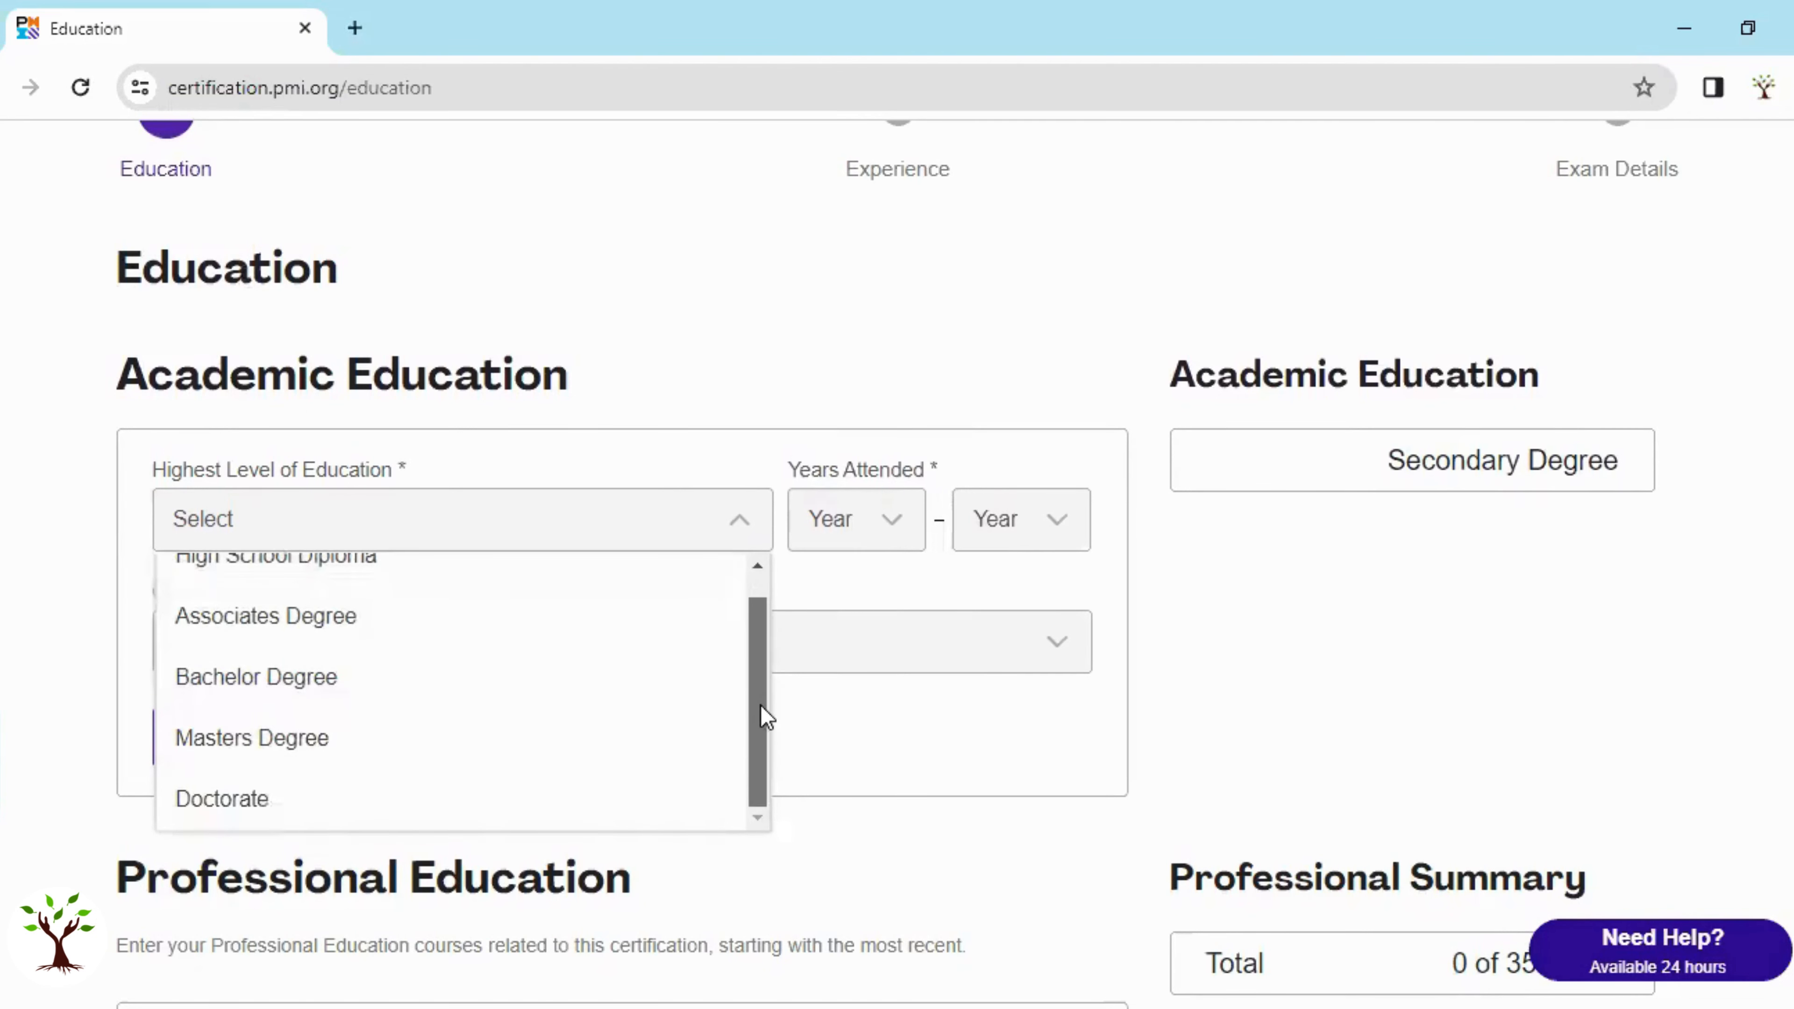
{"action": "scroll", "coordinate": [766, 653], "scroll_direction": "up", "scroll_amount": 1}
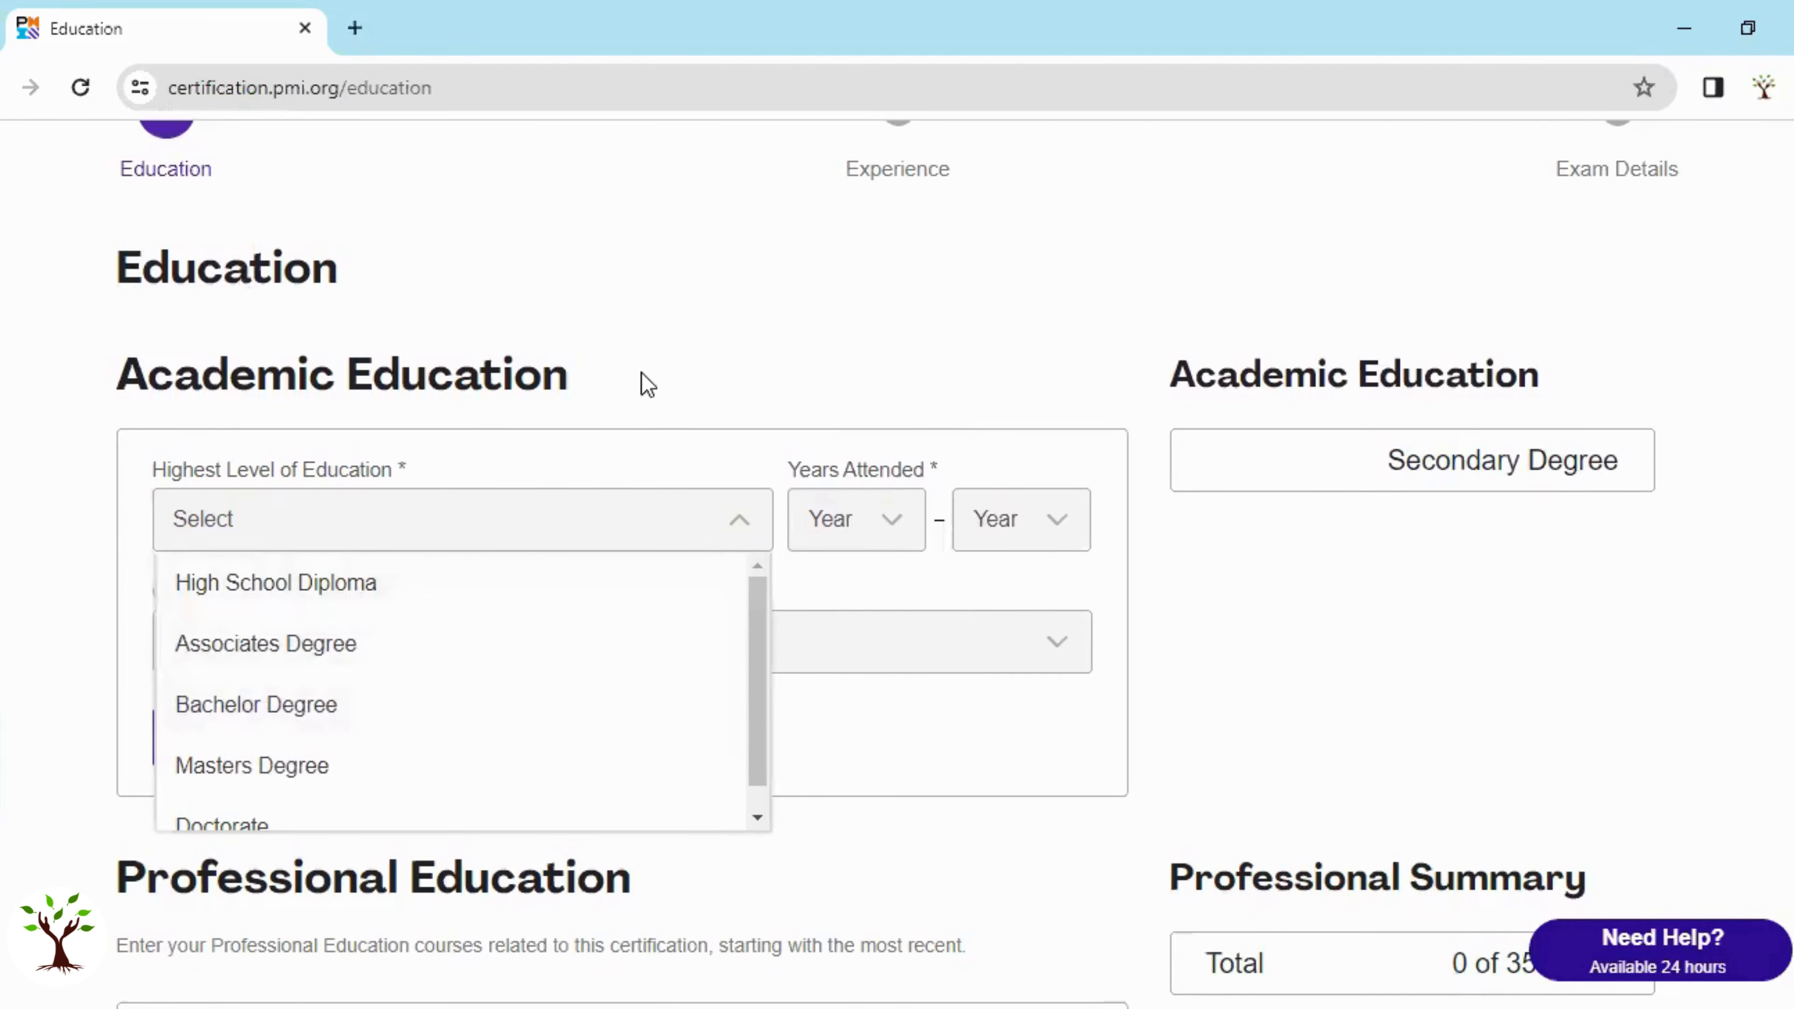
{"action": "left_click", "coordinate": [670, 335]}
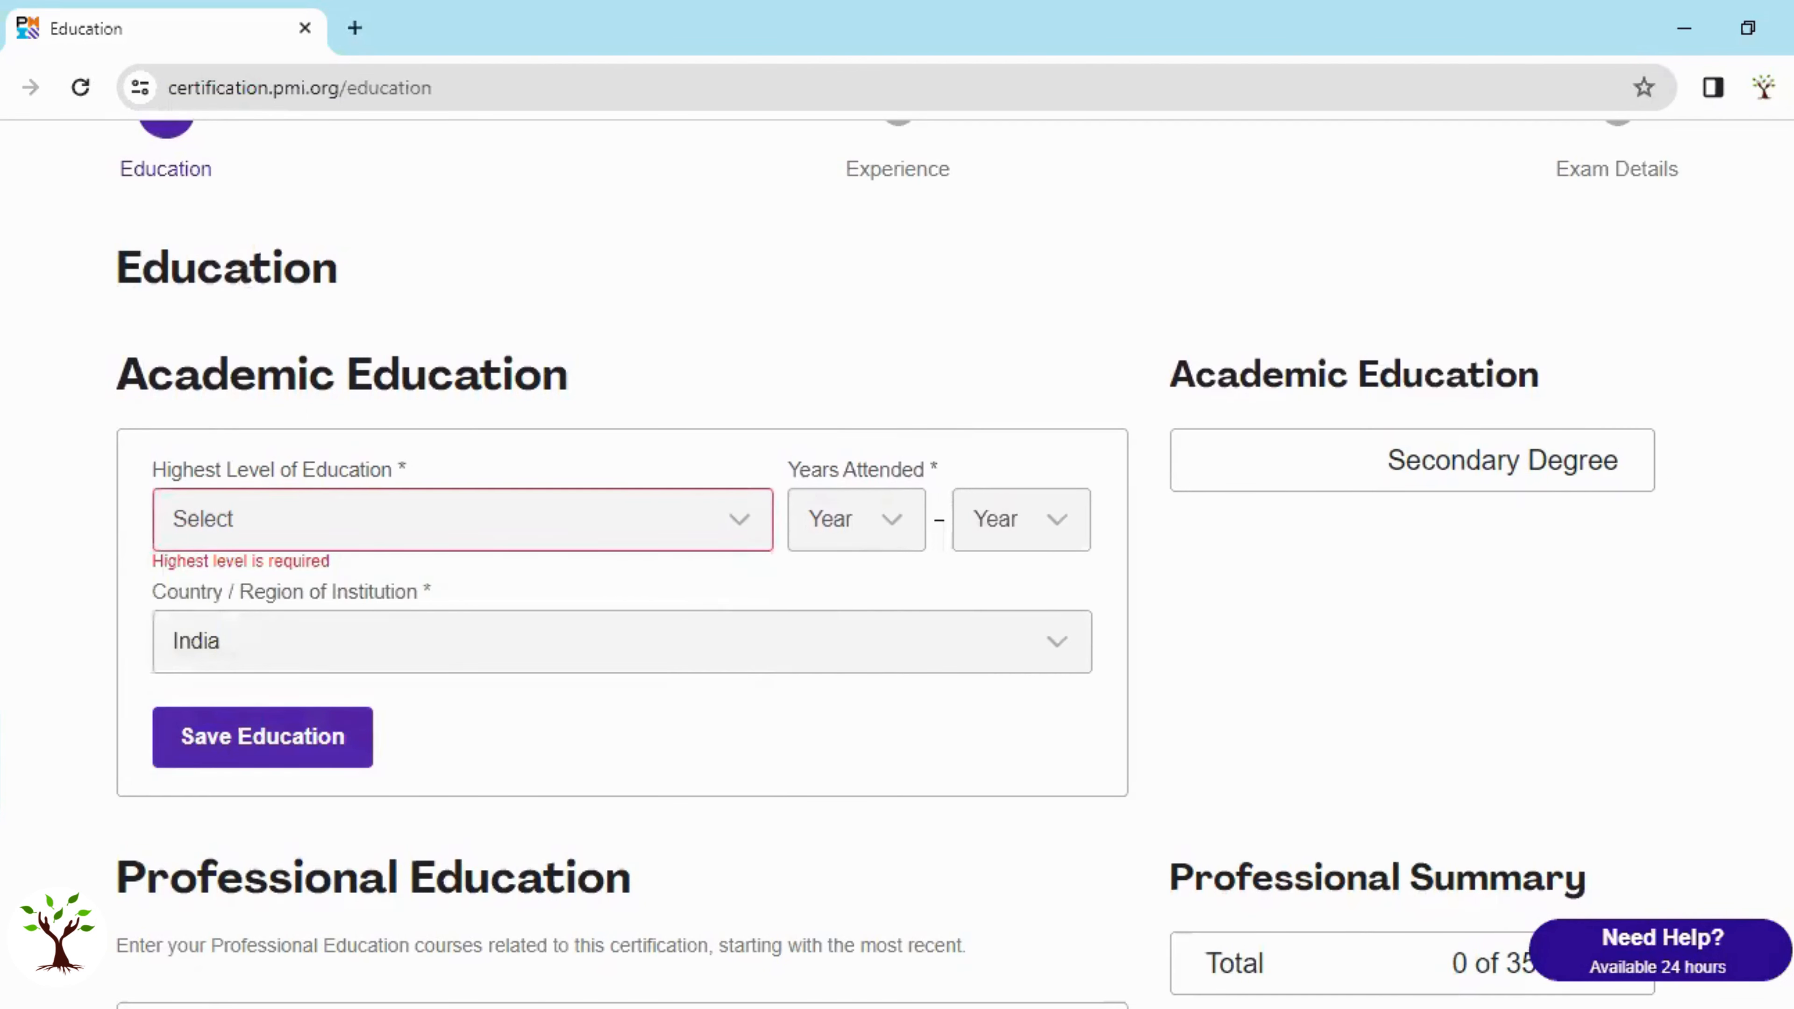
{"action": "scroll", "coordinate": [734, 424], "scroll_direction": "down", "scroll_amount": 2}
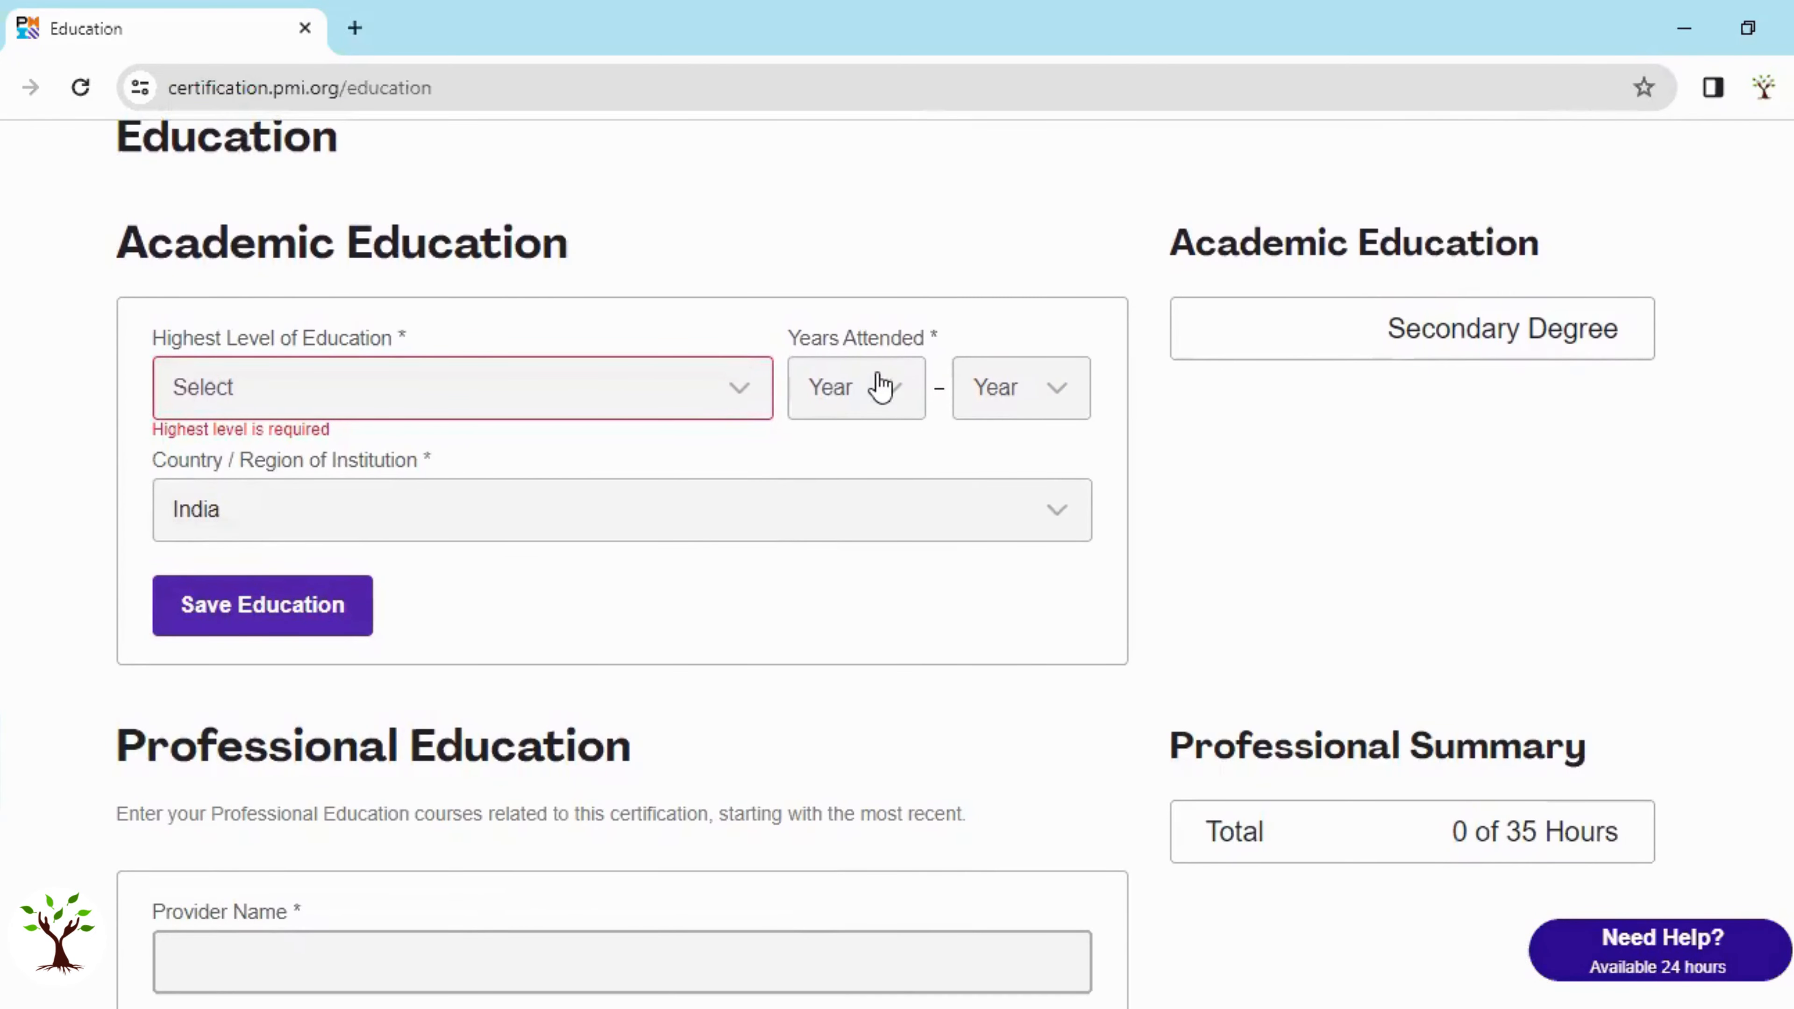
{"action": "left_click", "coordinate": [1033, 516]}
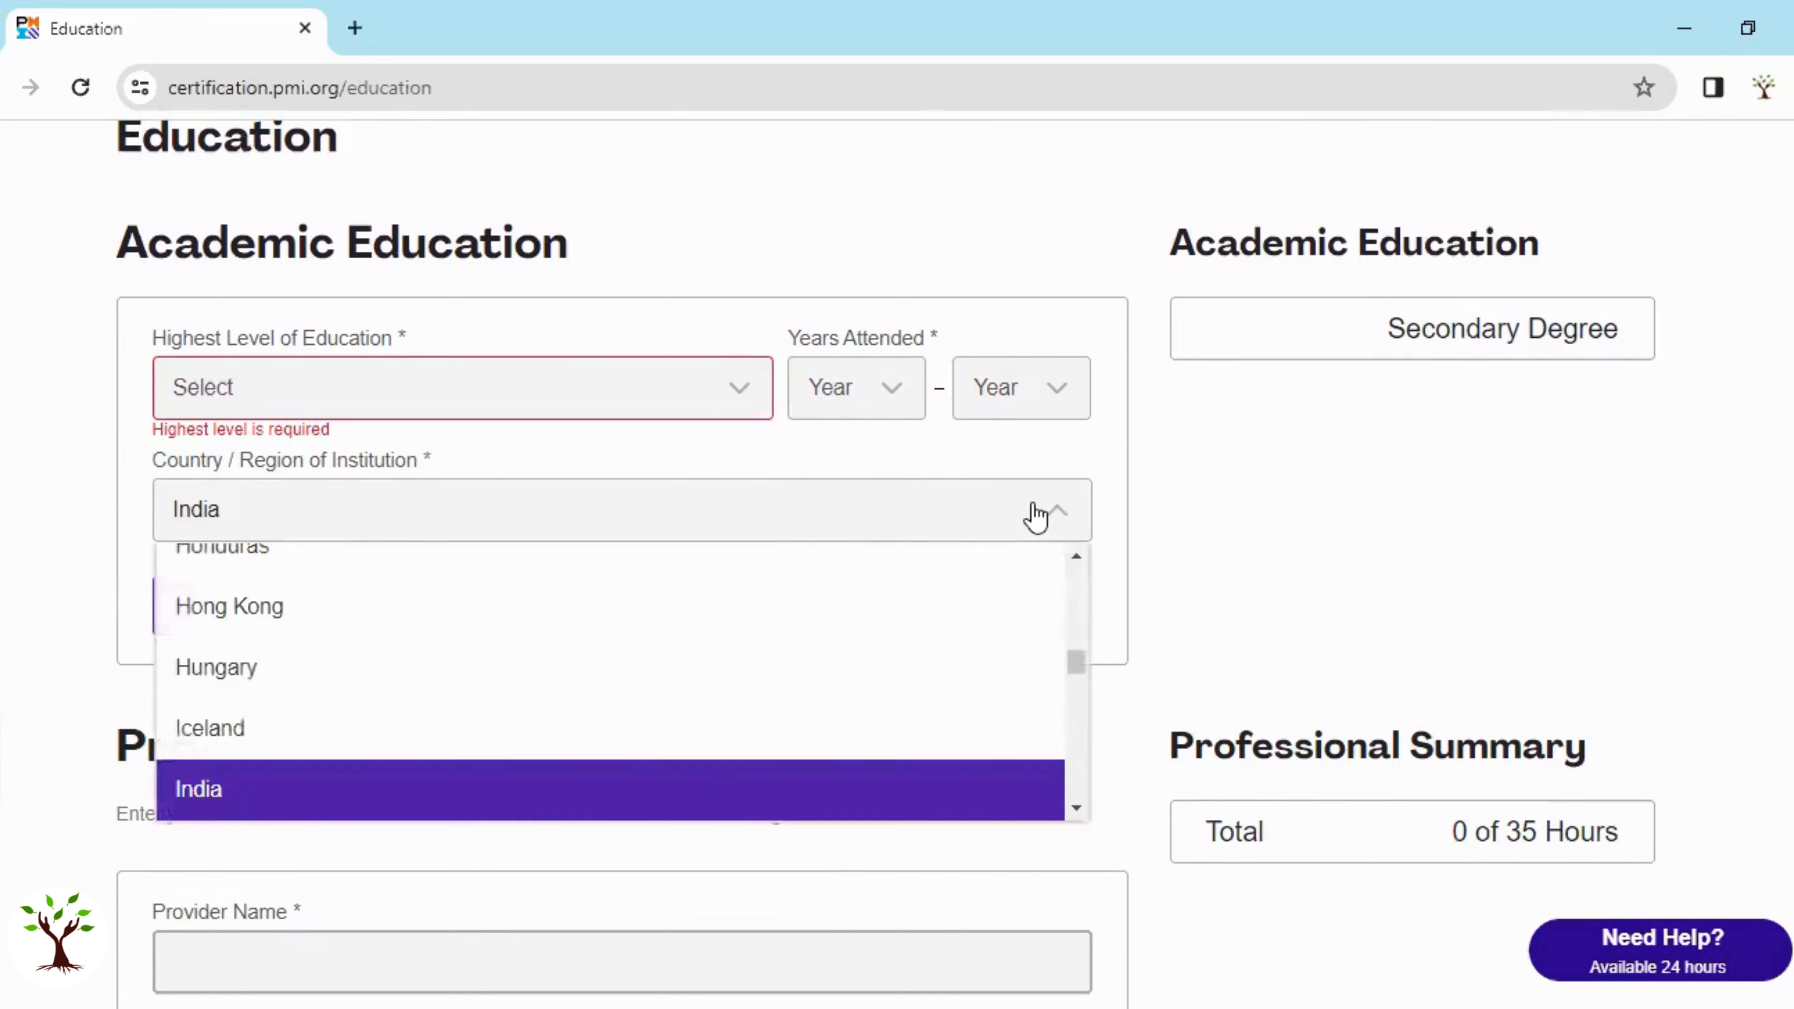
{"action": "left_click", "coordinate": [1012, 224]}
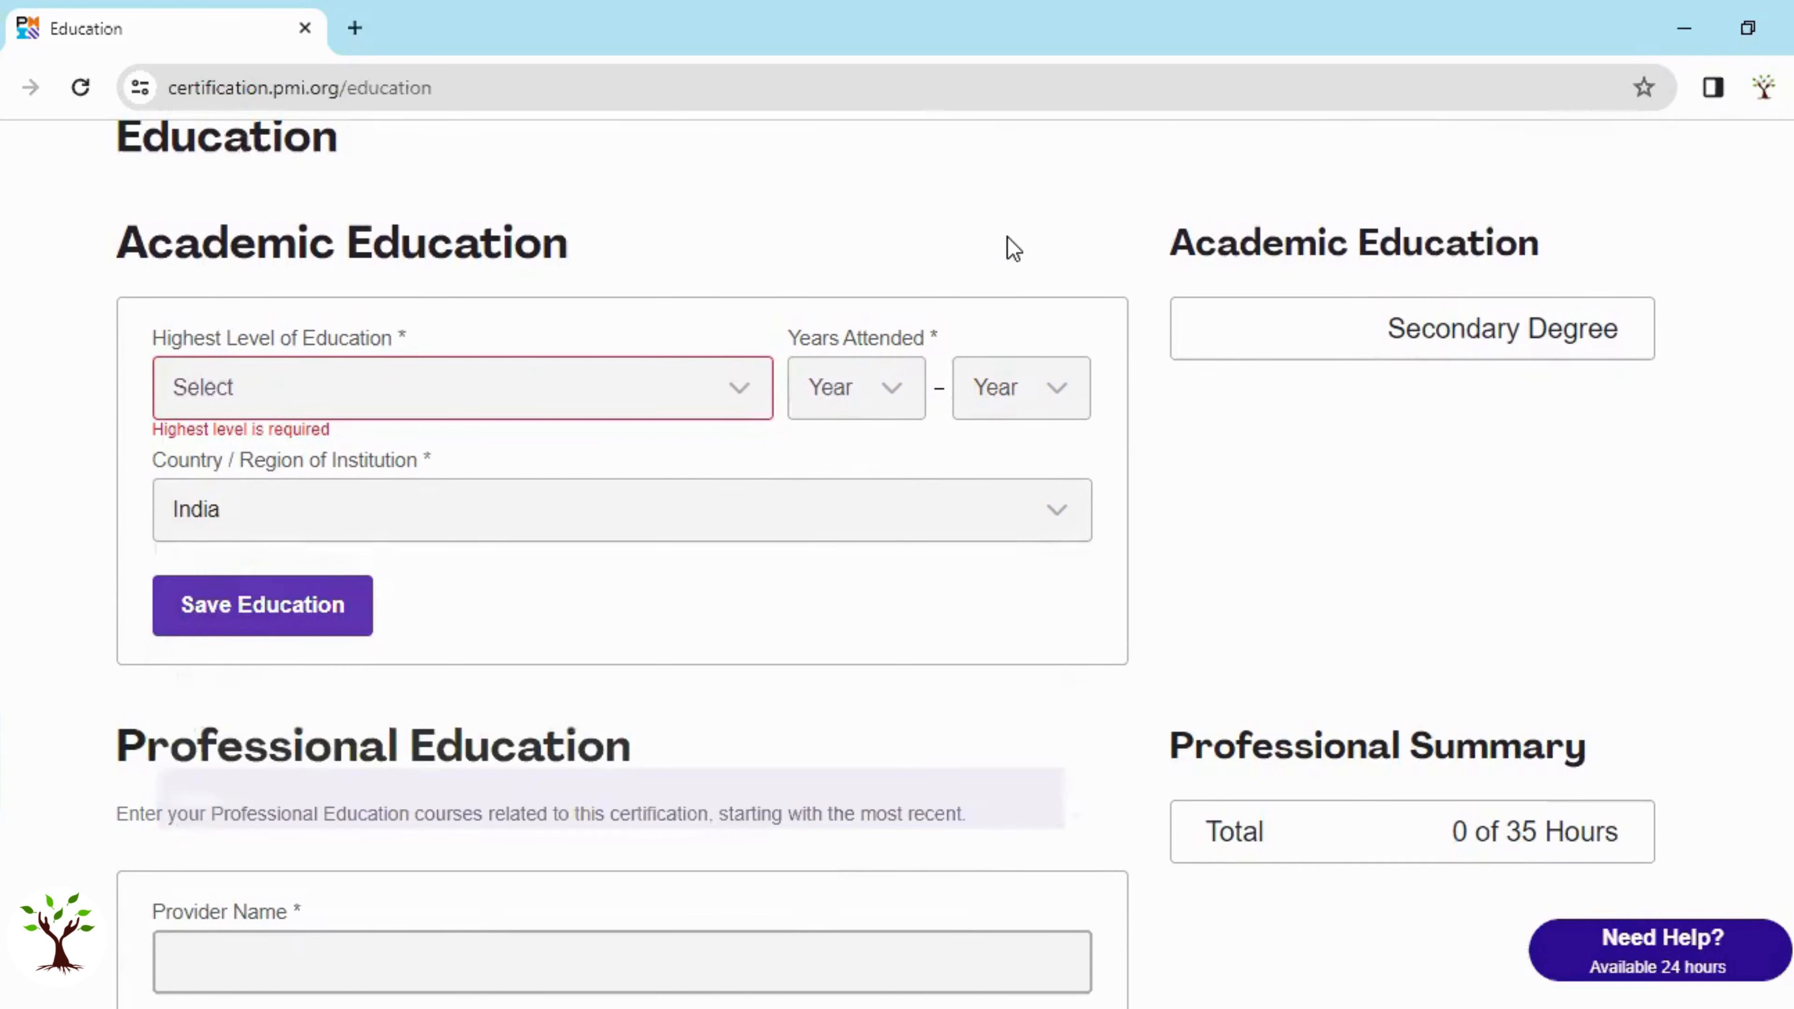
Enter 23 qualifying hours in the Professional Education section and try to save the entry.
{"action": "scroll", "coordinate": [1106, 565], "scroll_direction": "down", "scroll_amount": 5}
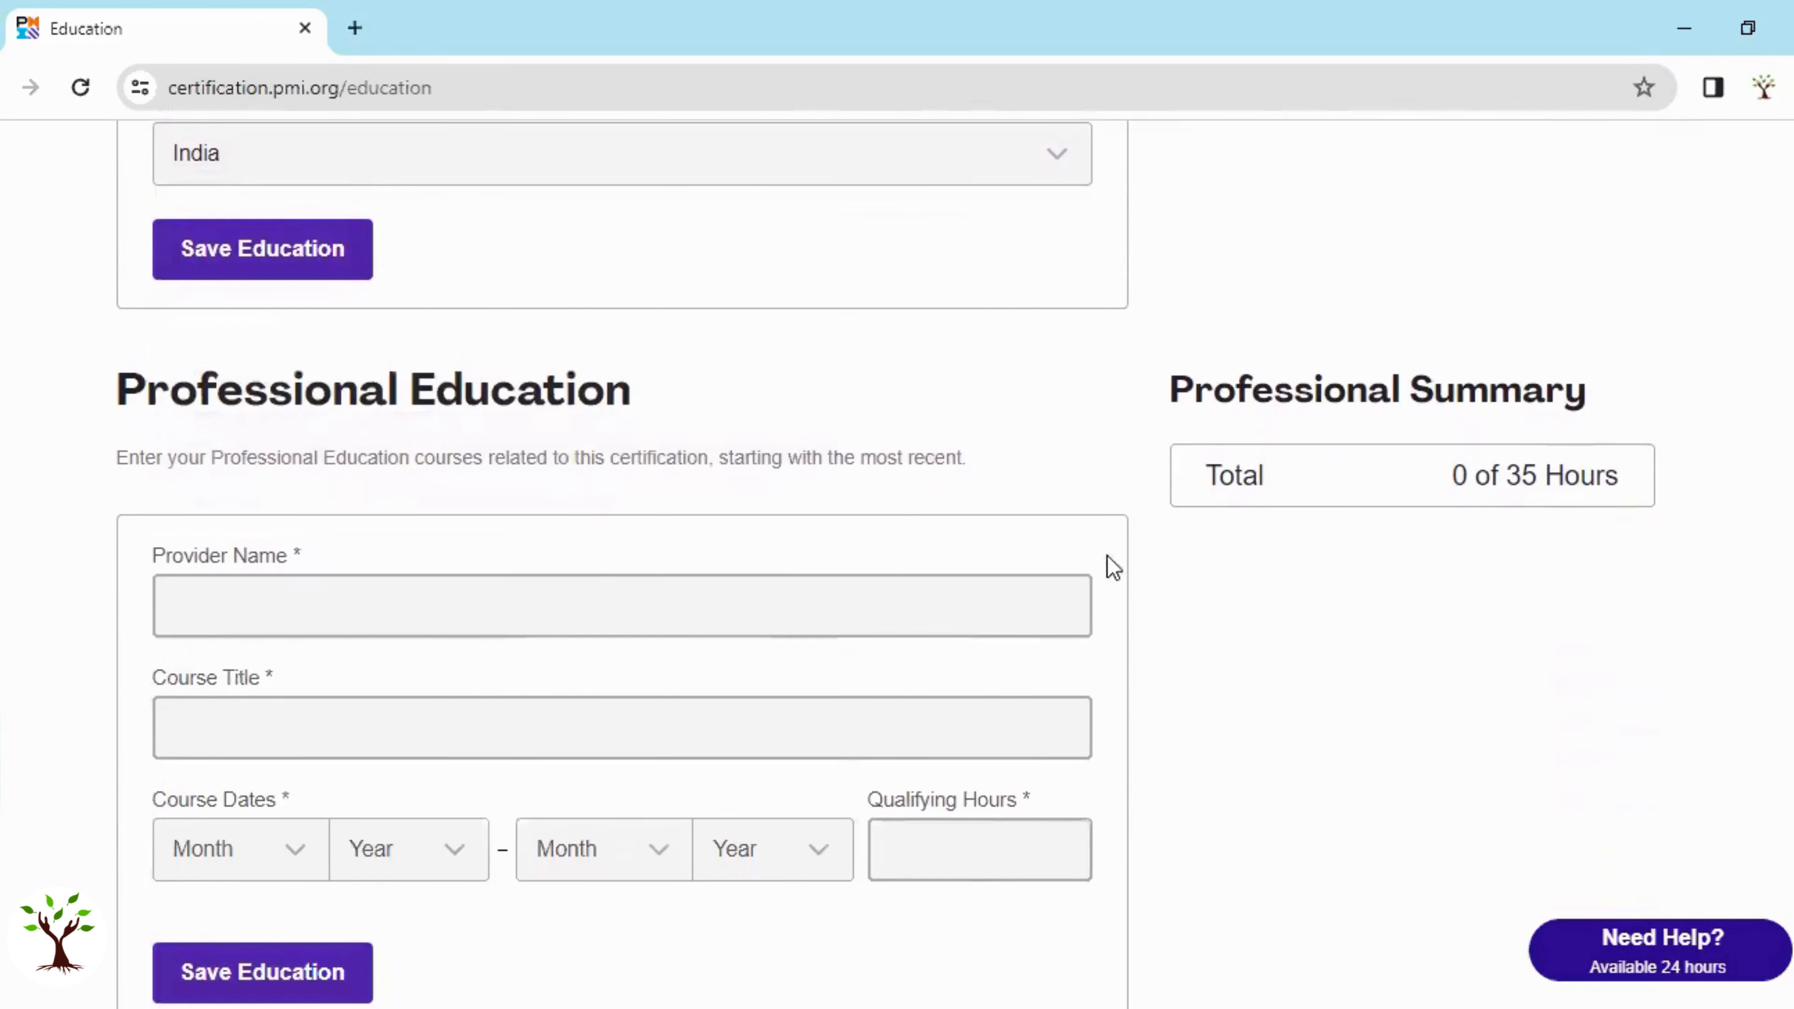
{"action": "left_click", "coordinate": [280, 597]}
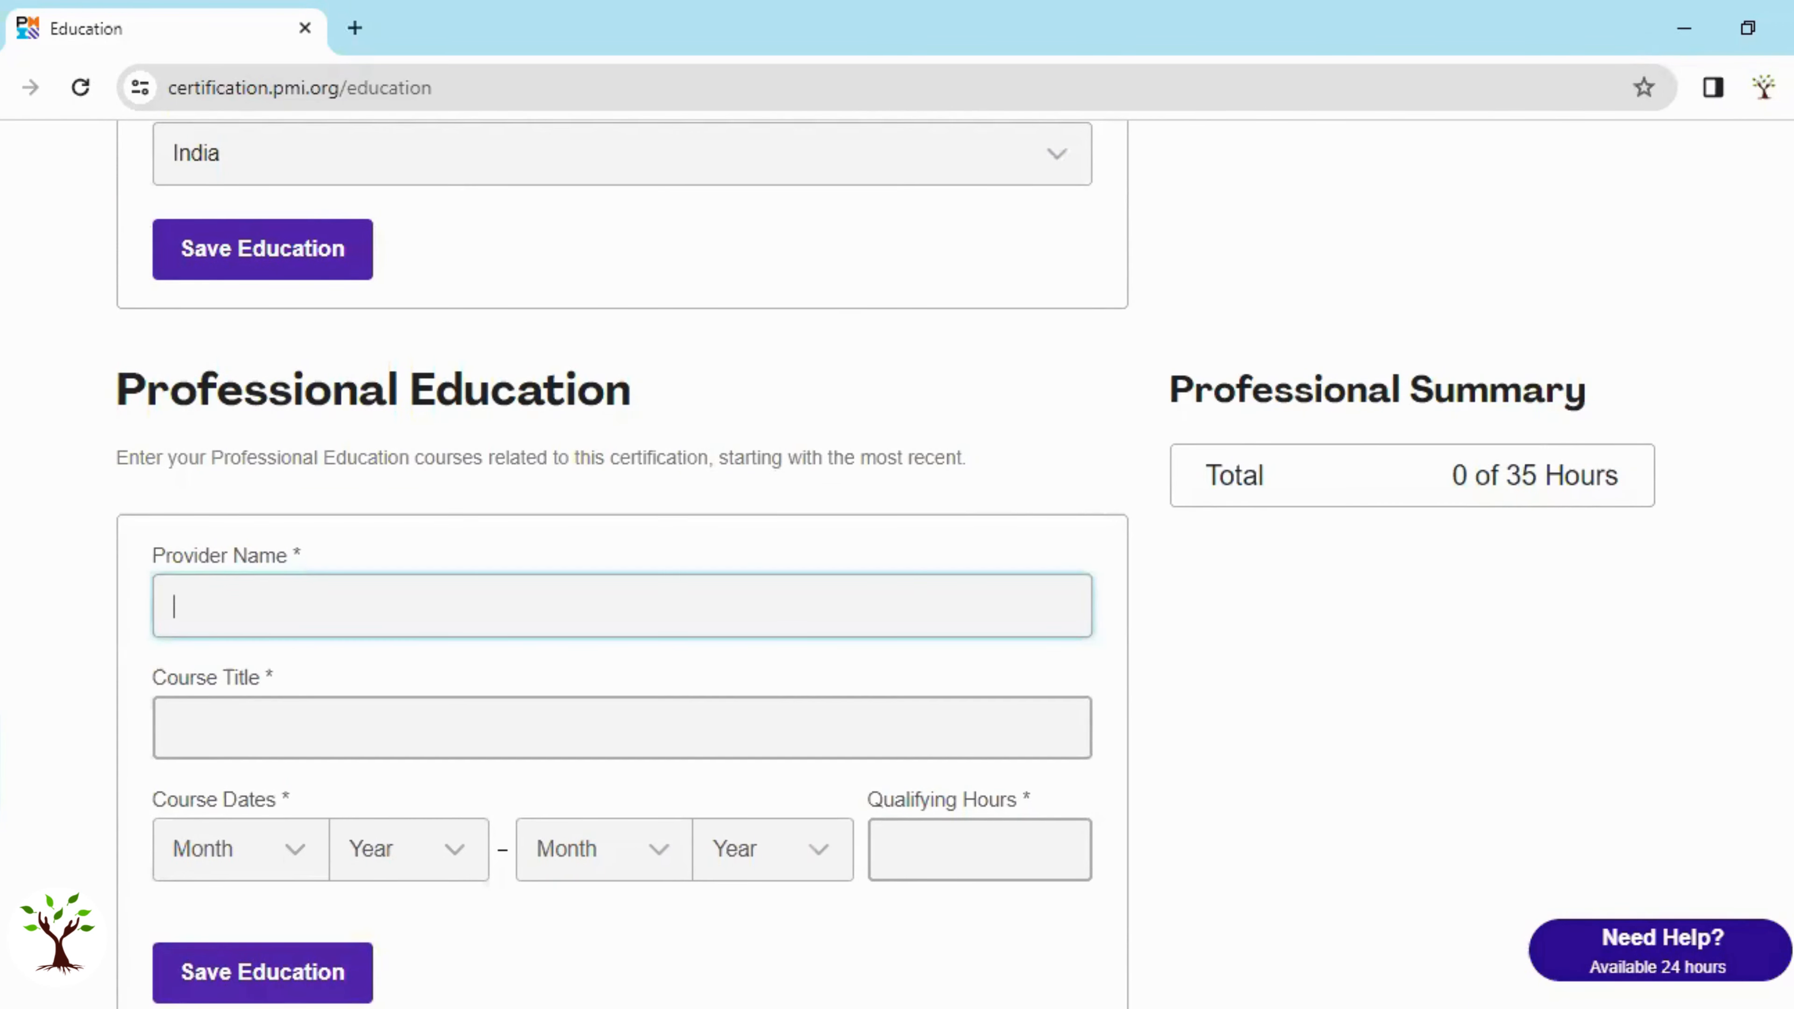
{"action": "scroll", "coordinate": [897, 565], "scroll_direction": "down", "scroll_amount": 1}
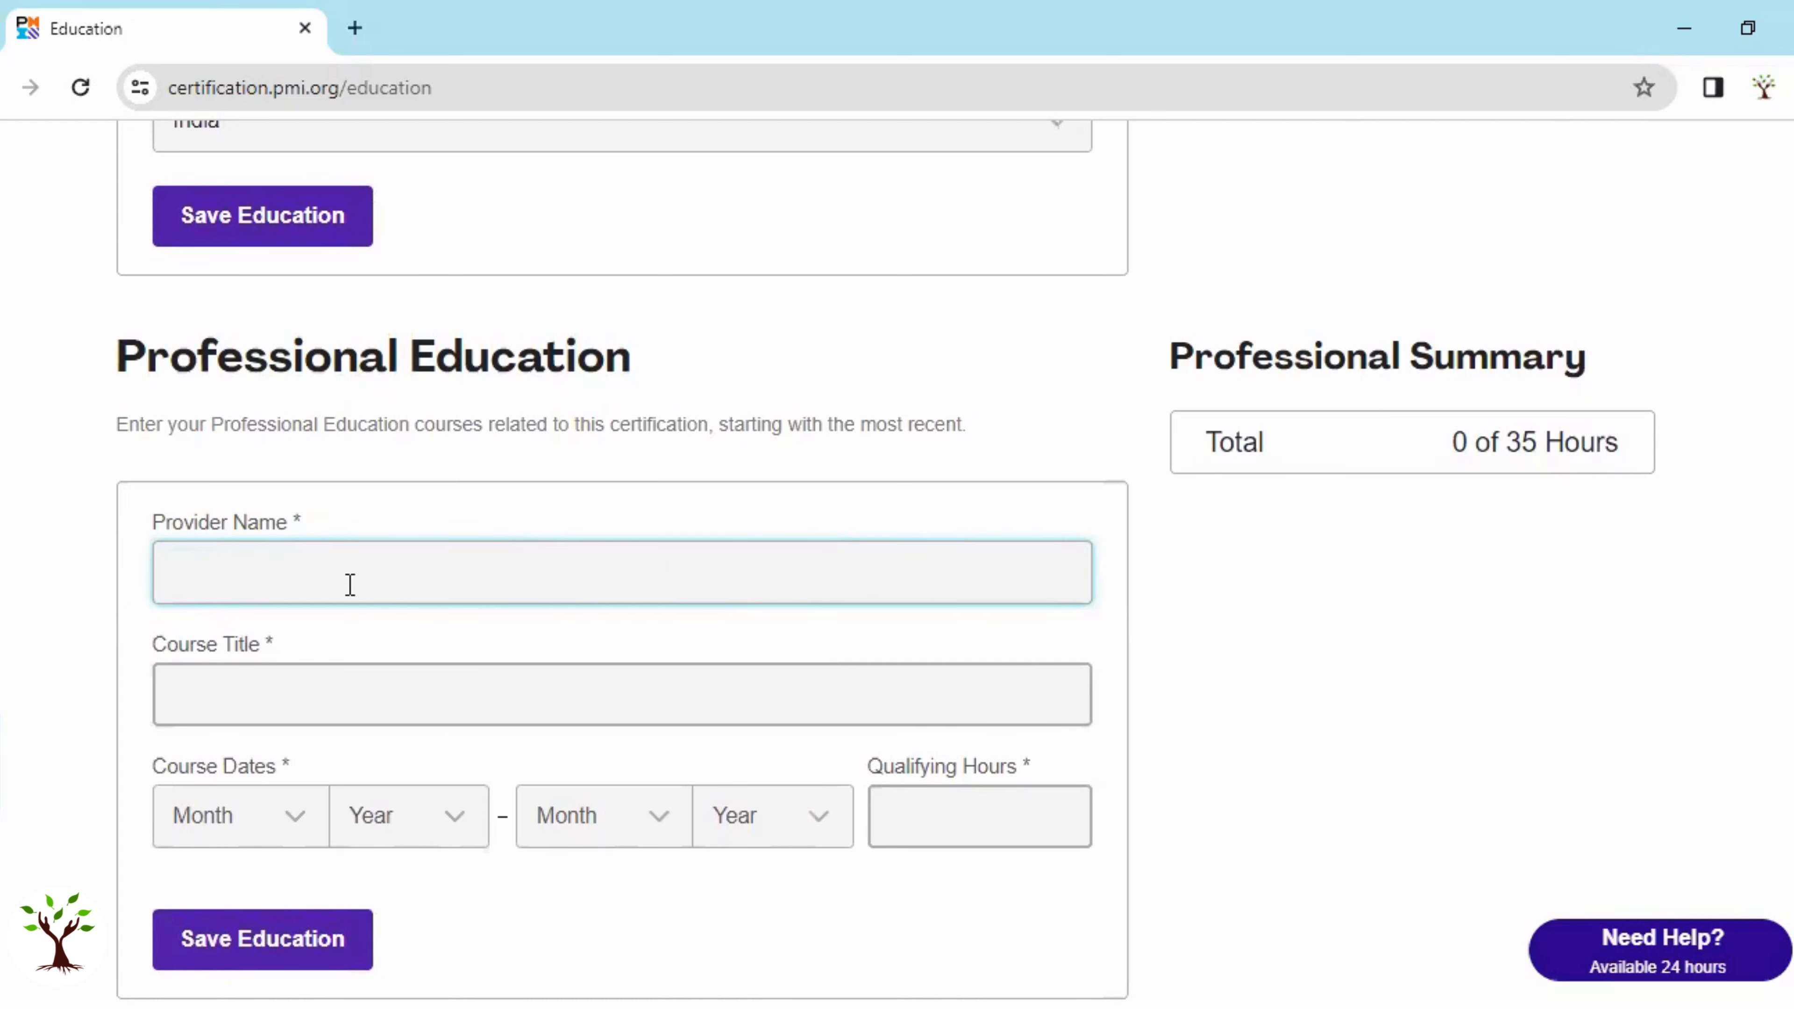
{"action": "scroll", "coordinate": [216, 492], "scroll_direction": "down", "scroll_amount": 3}
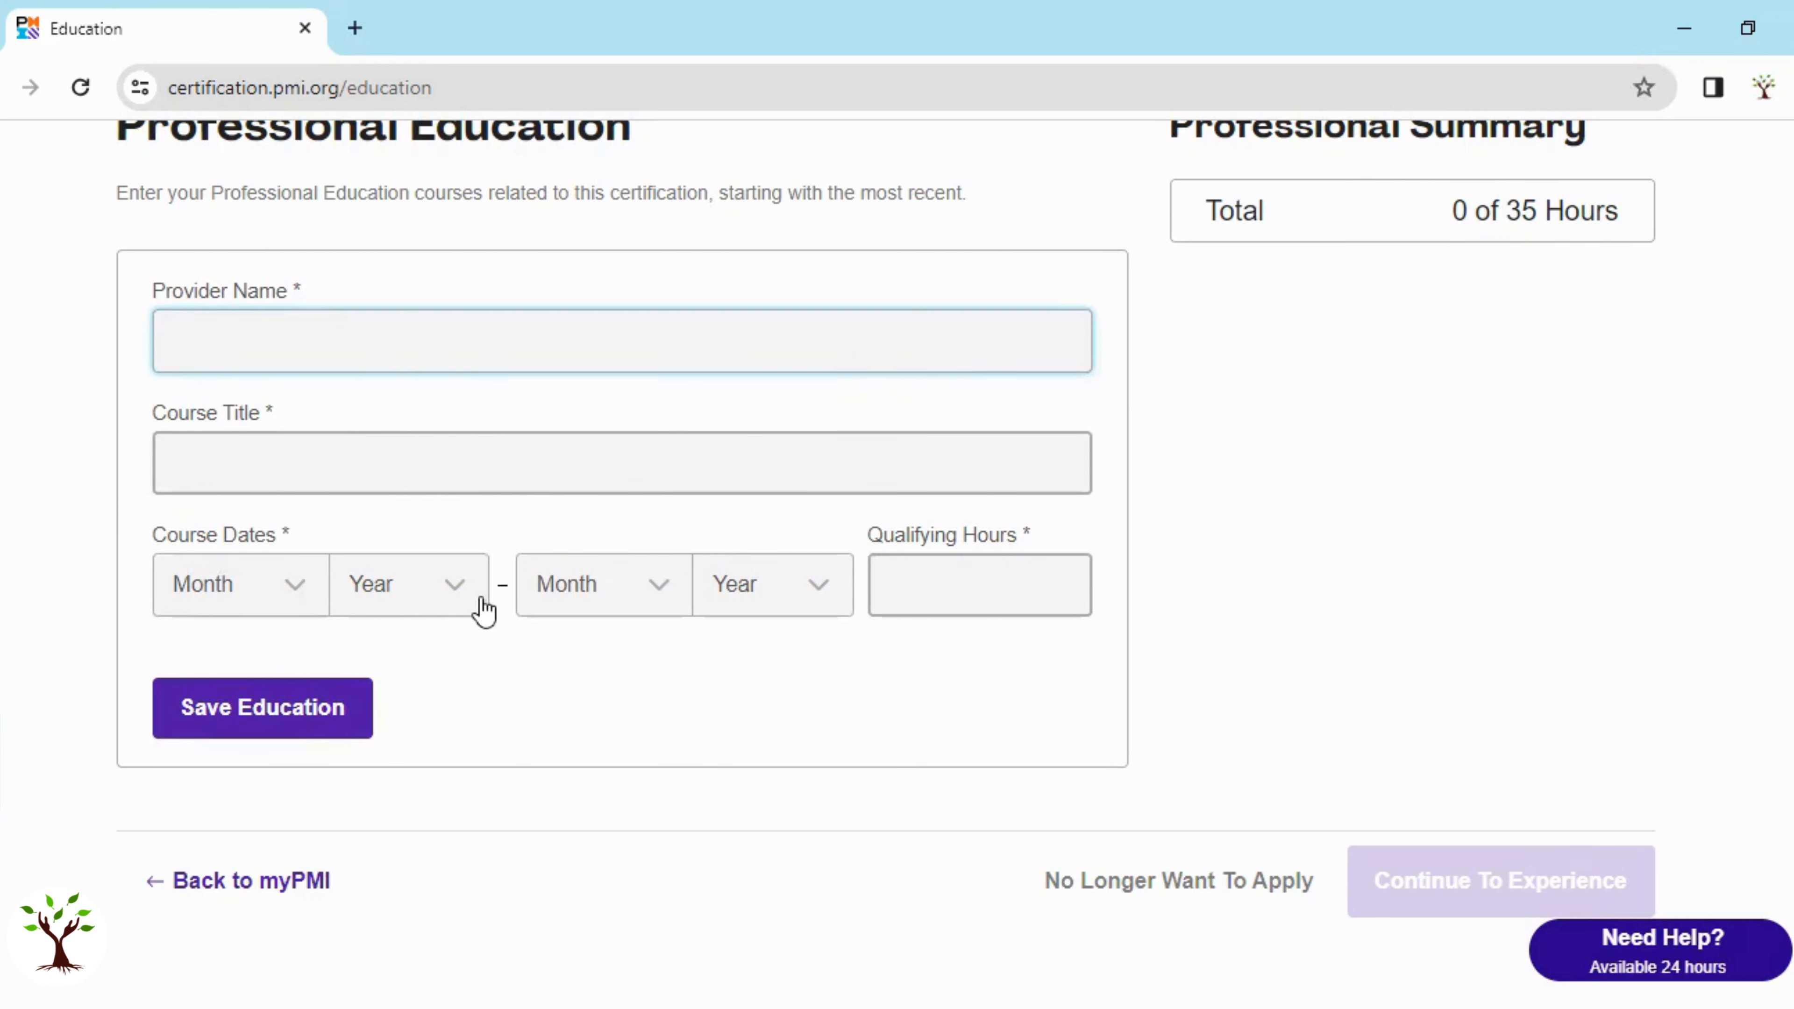
{"action": "left_click", "coordinate": [929, 601]}
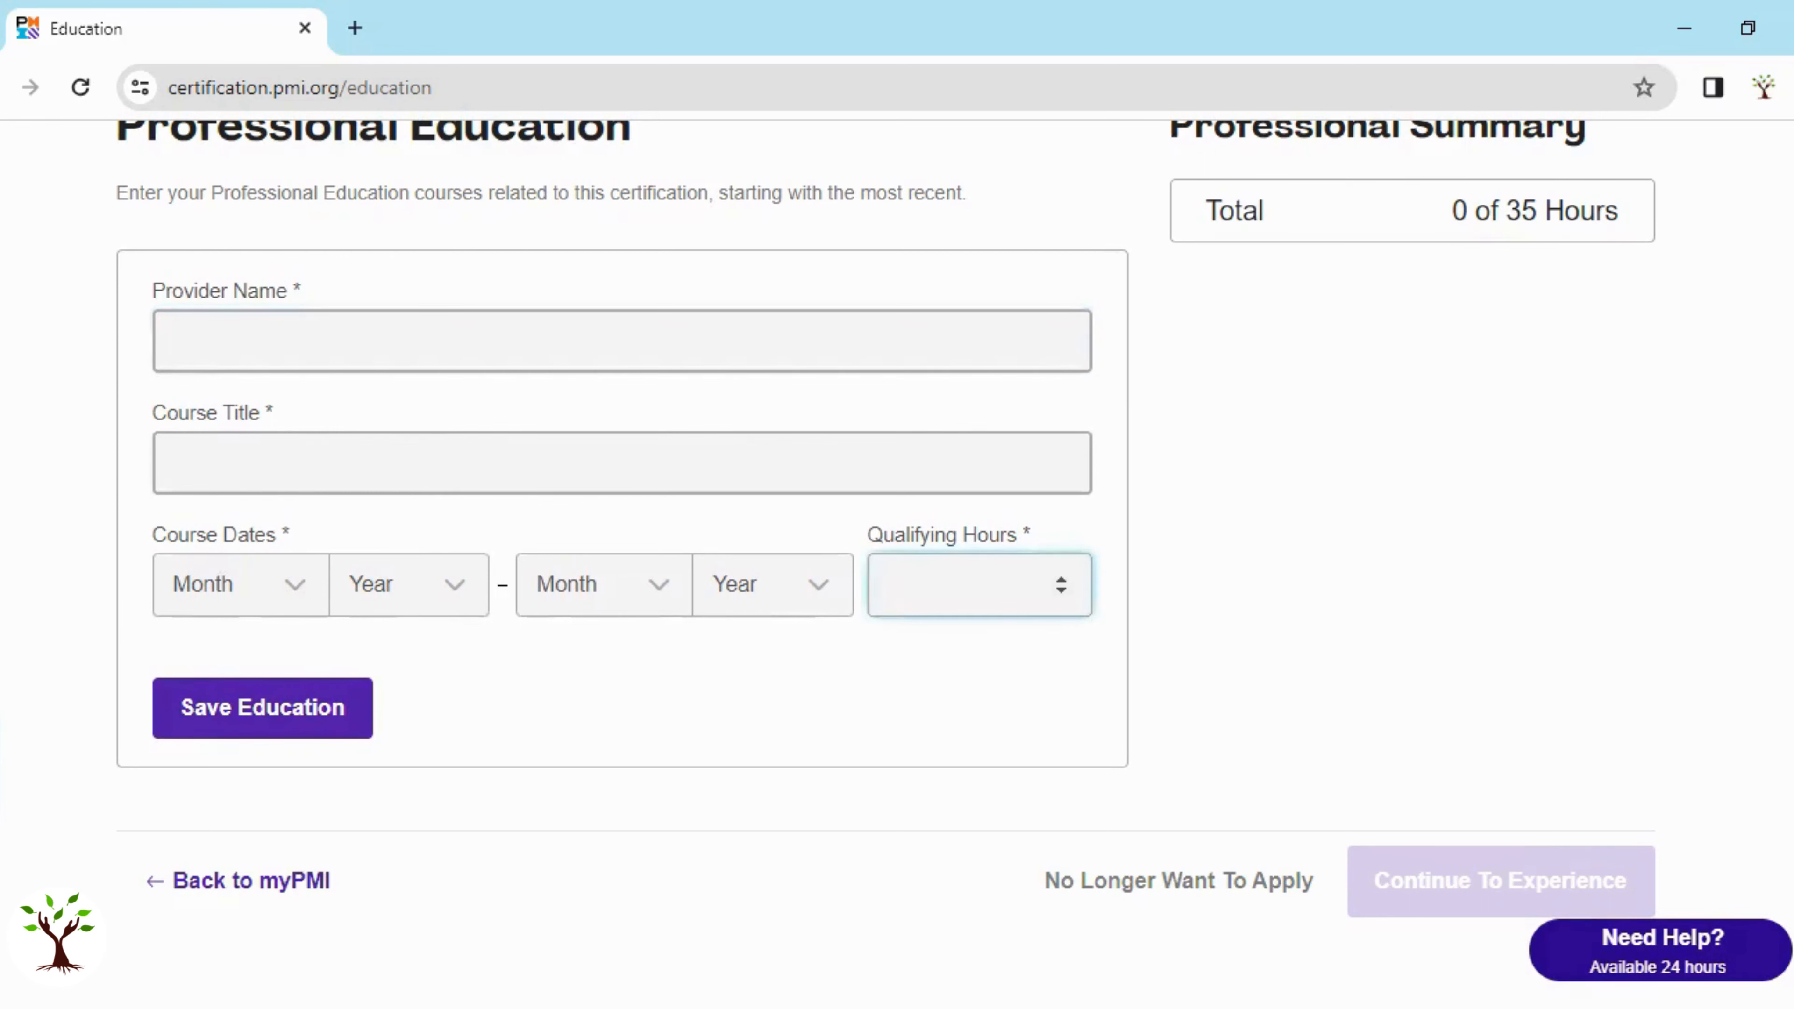
{"action": "scroll", "coordinate": [1480, 413], "scroll_direction": "up", "scroll_amount": 1}
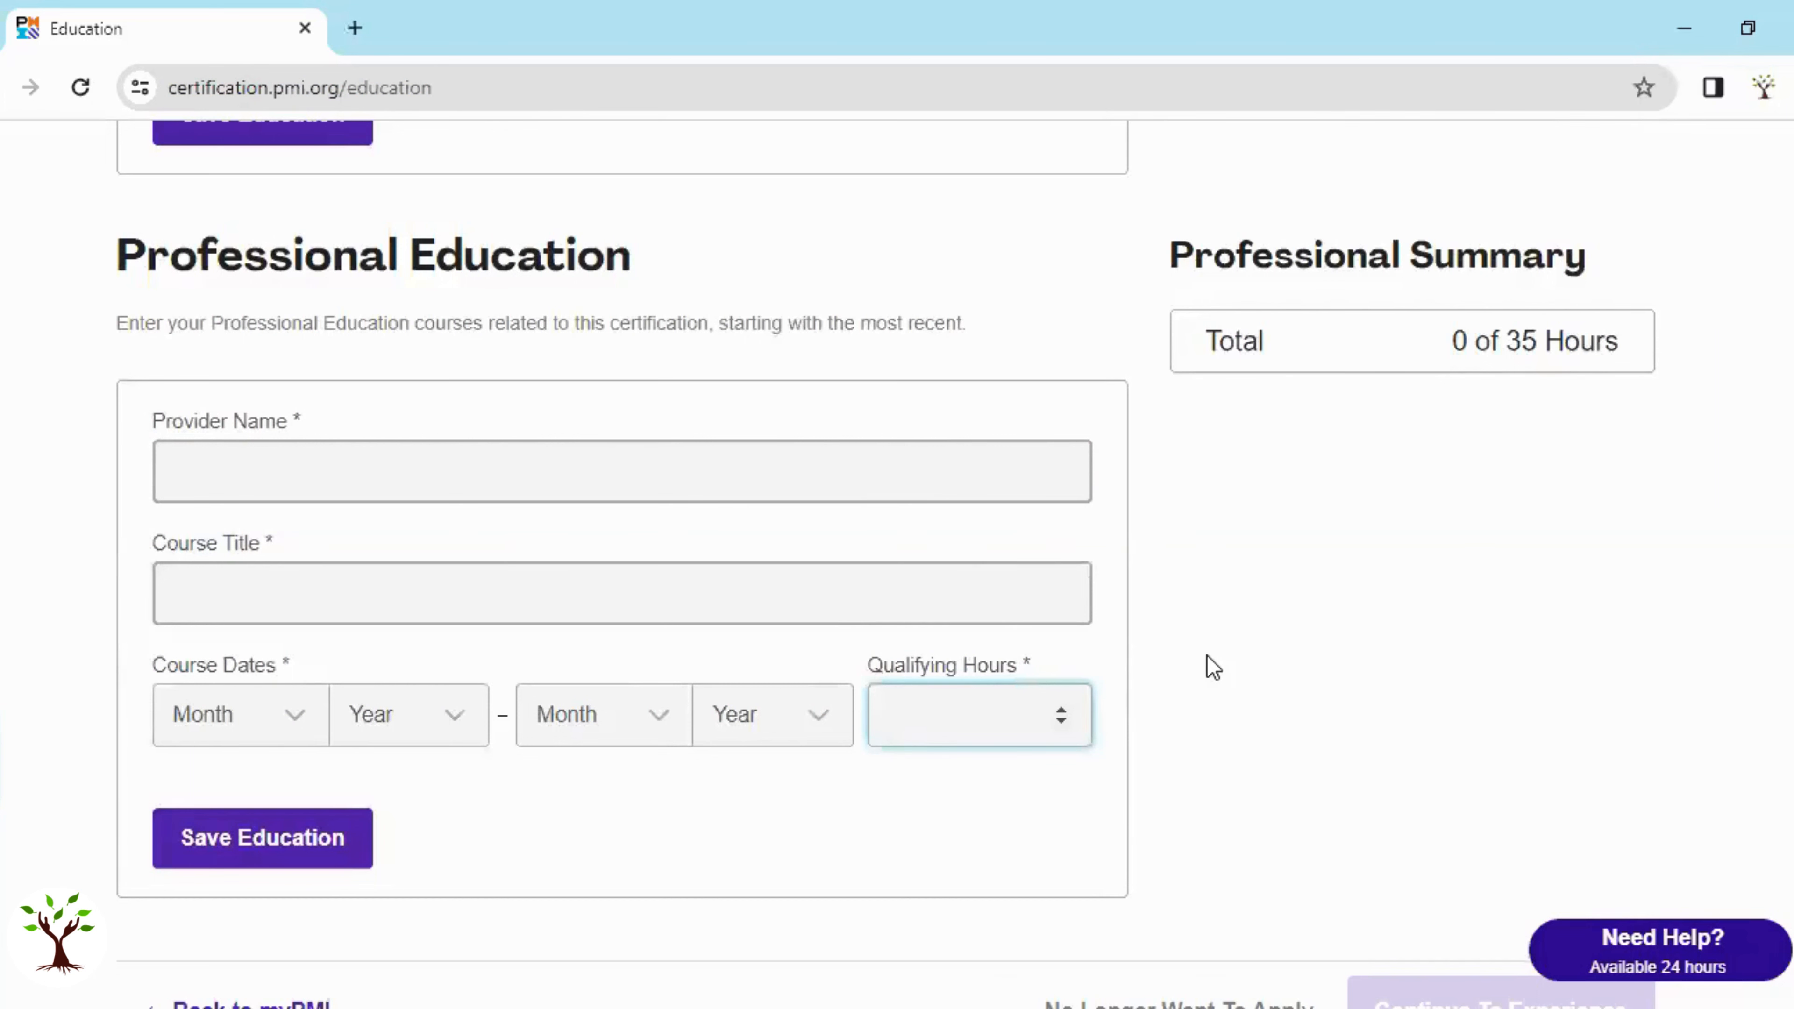
{"action": "type", "text": "23"}
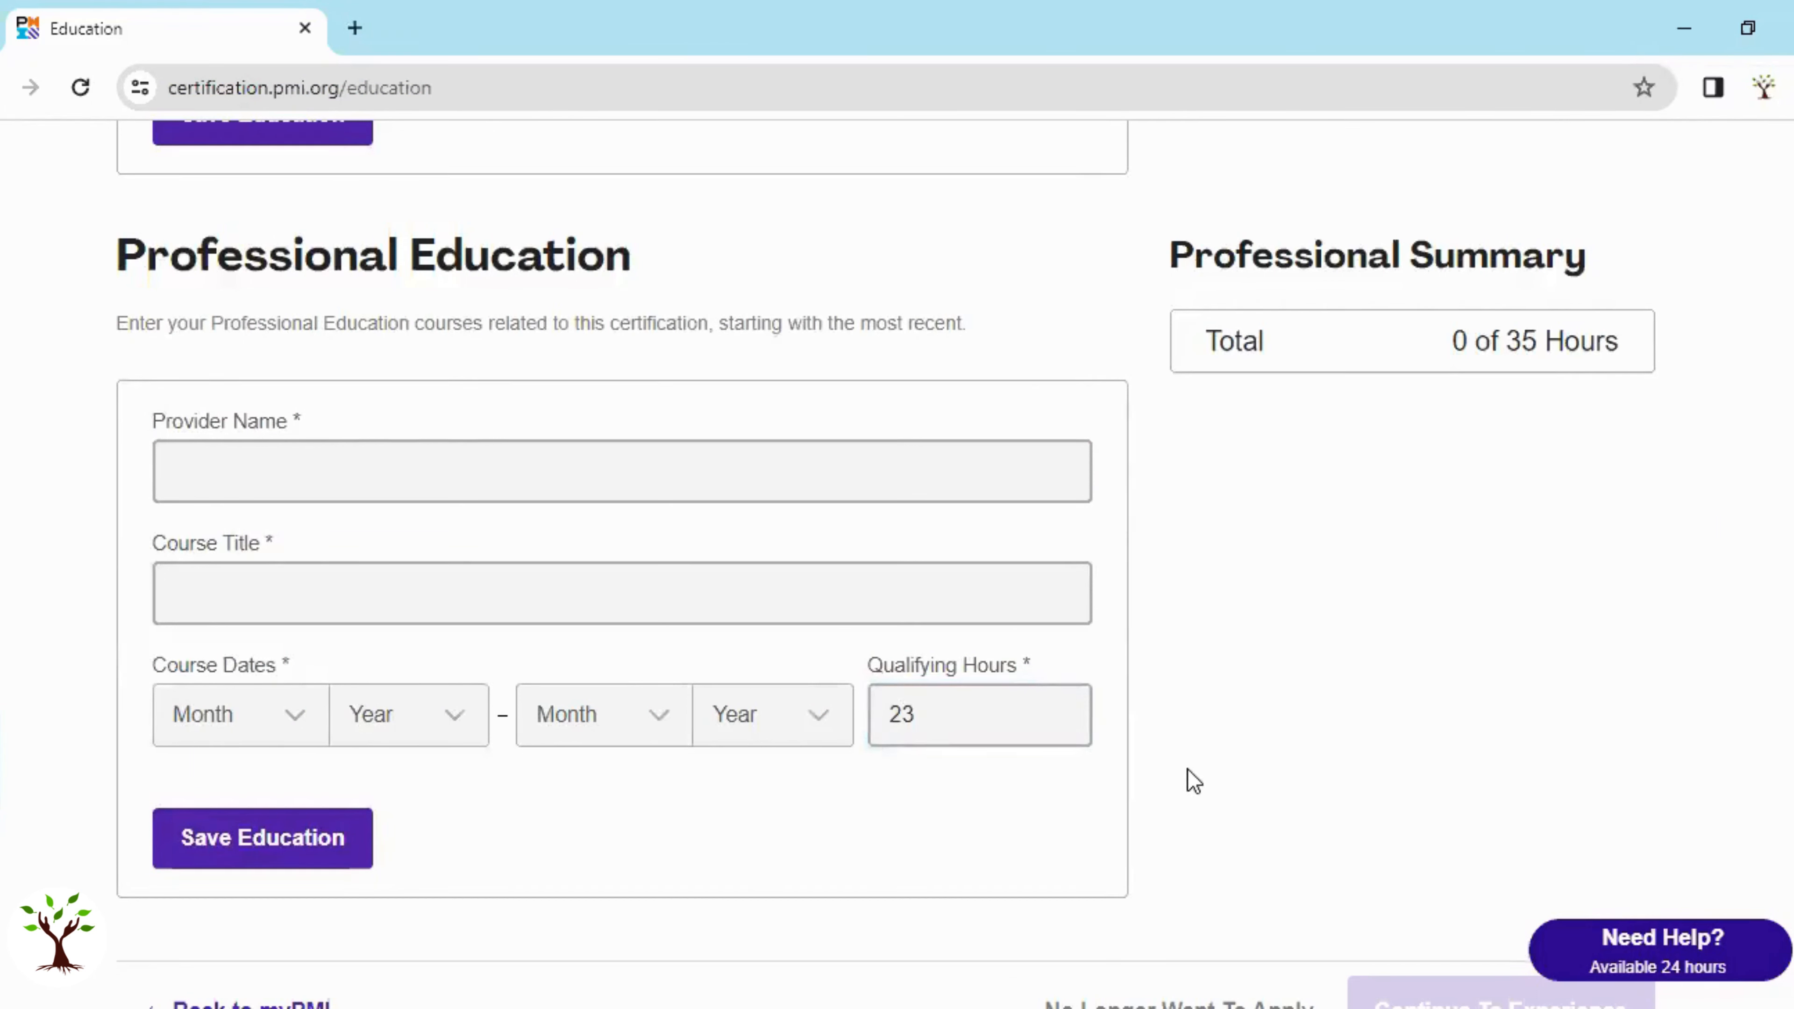
{"action": "left_click", "coordinate": [240, 844]}
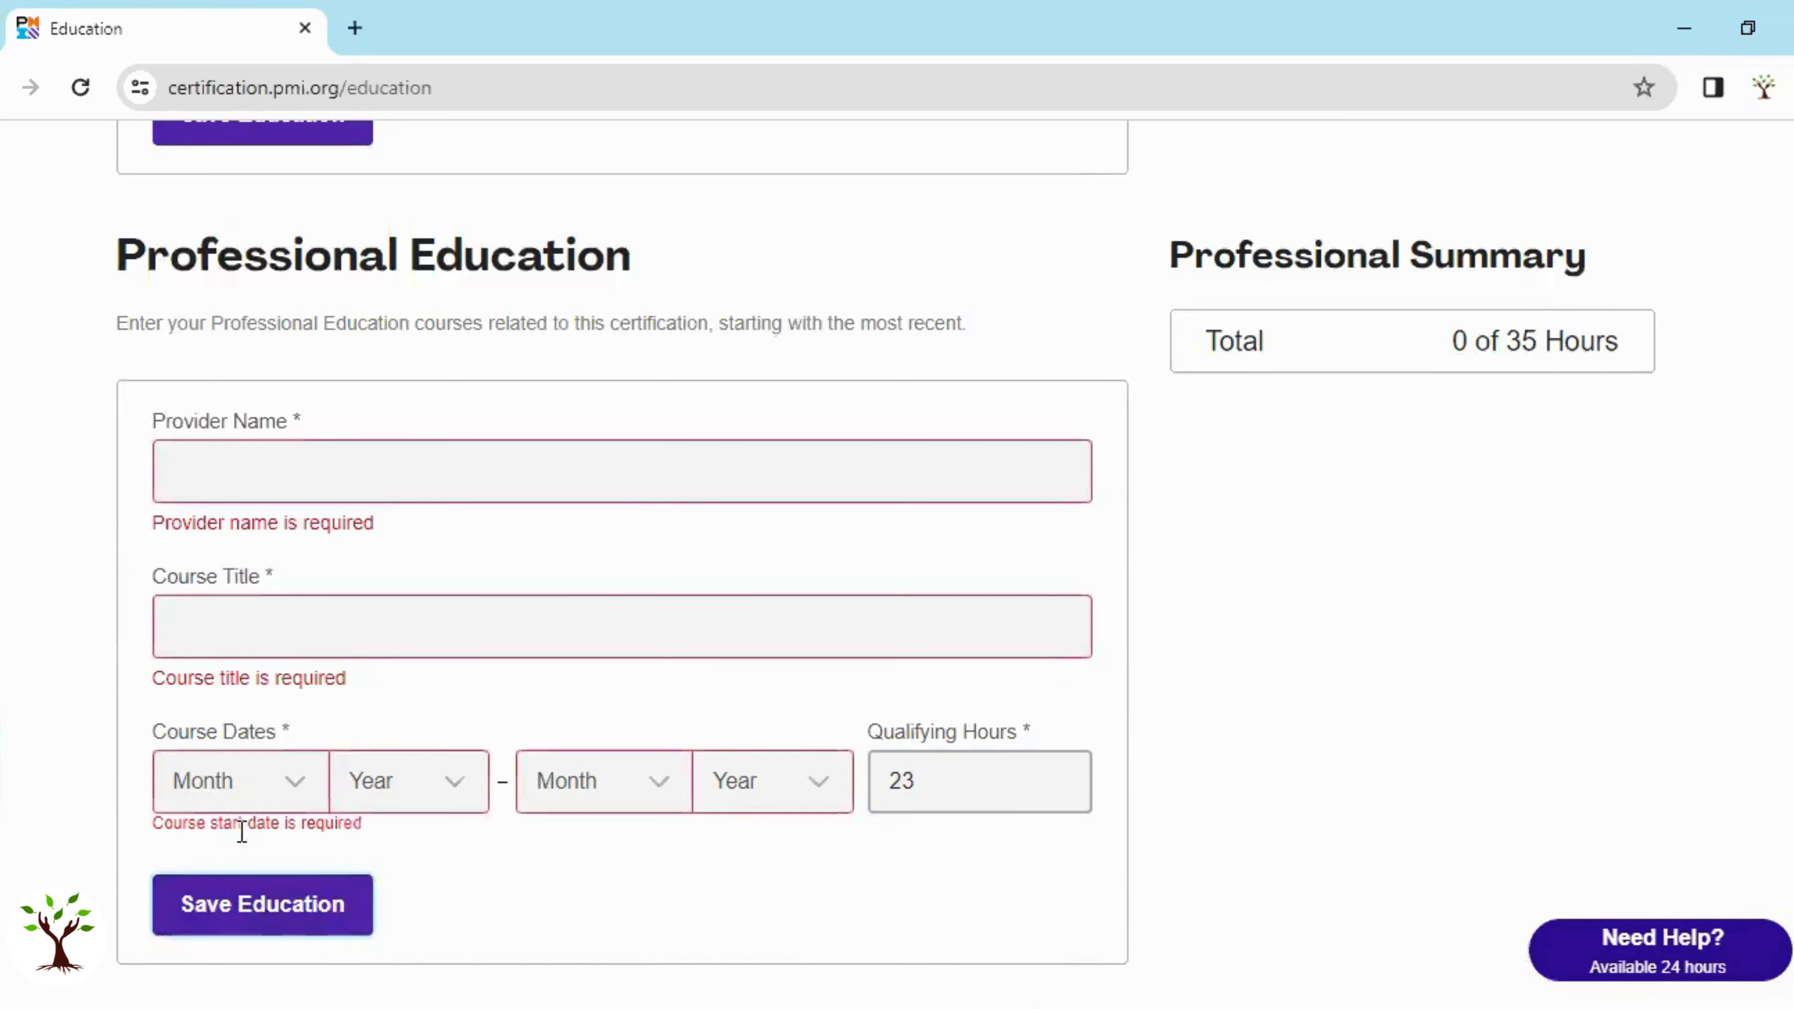
Fill in the provider name KalpaTharu Consulting and the course title PMP Preparatory Training Program.
{"action": "left_click", "coordinate": [270, 470]}
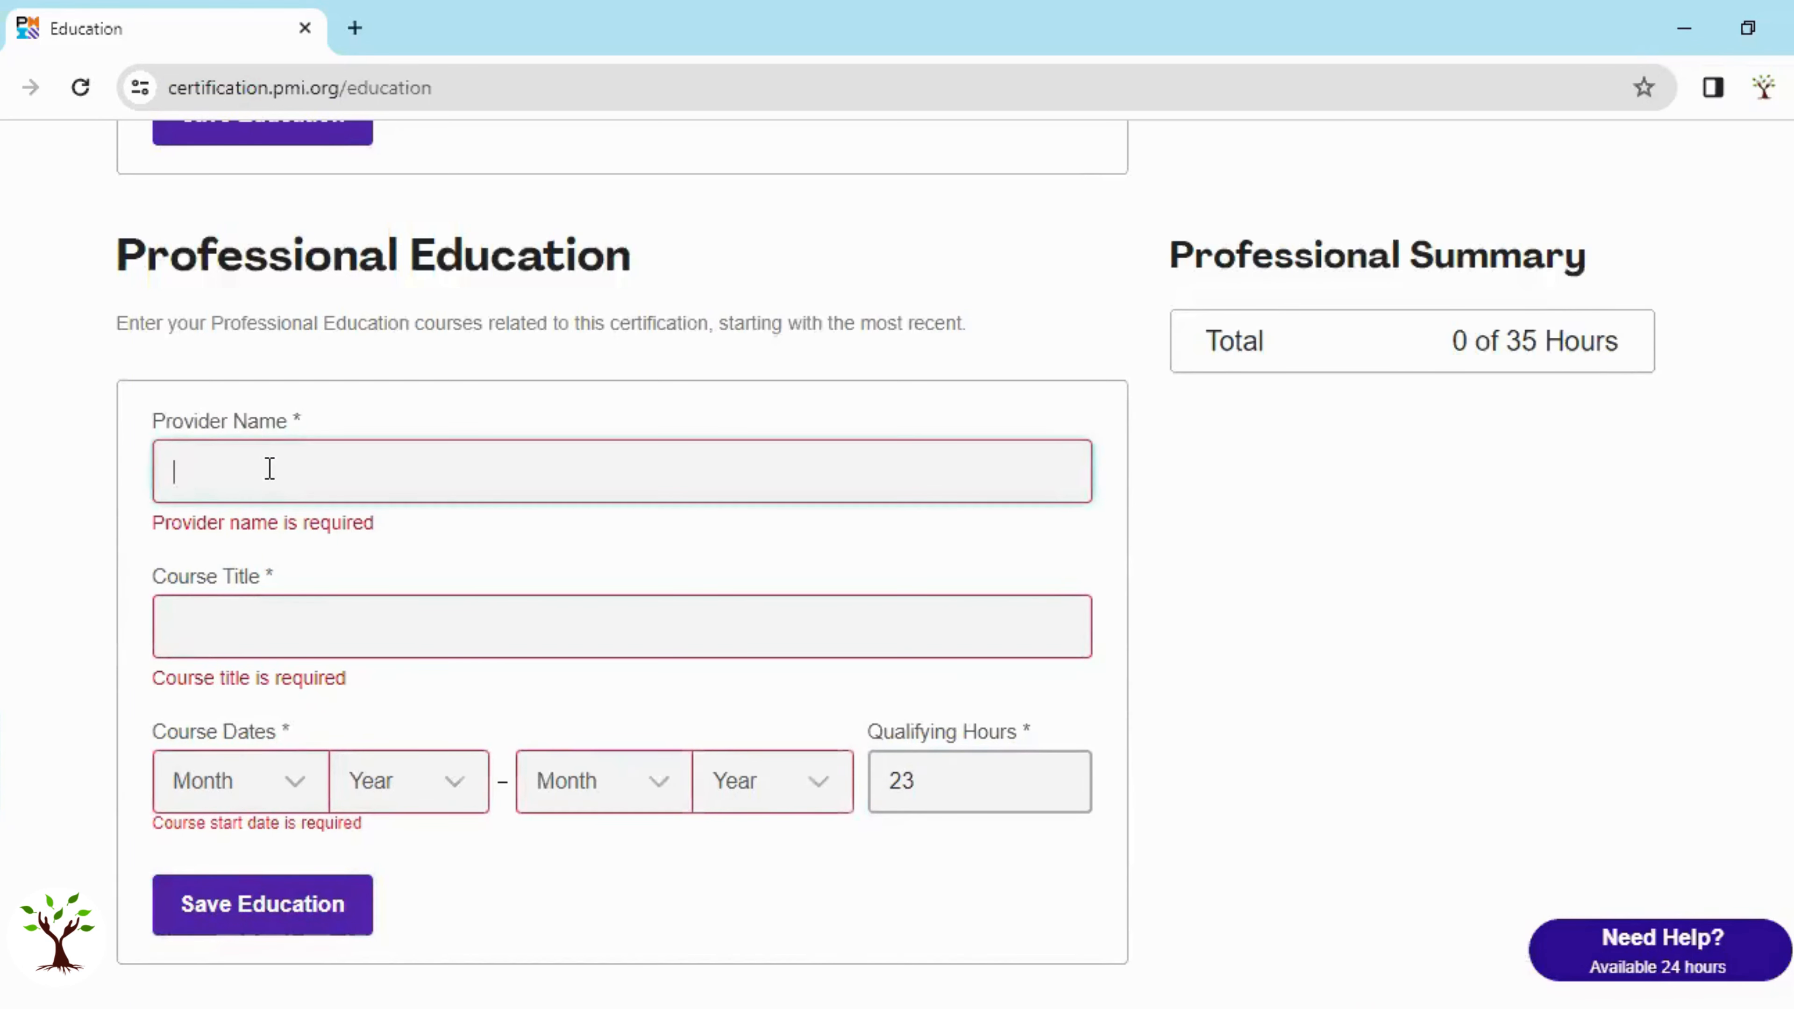
{"action": "type", "text": "KalpaThar"}
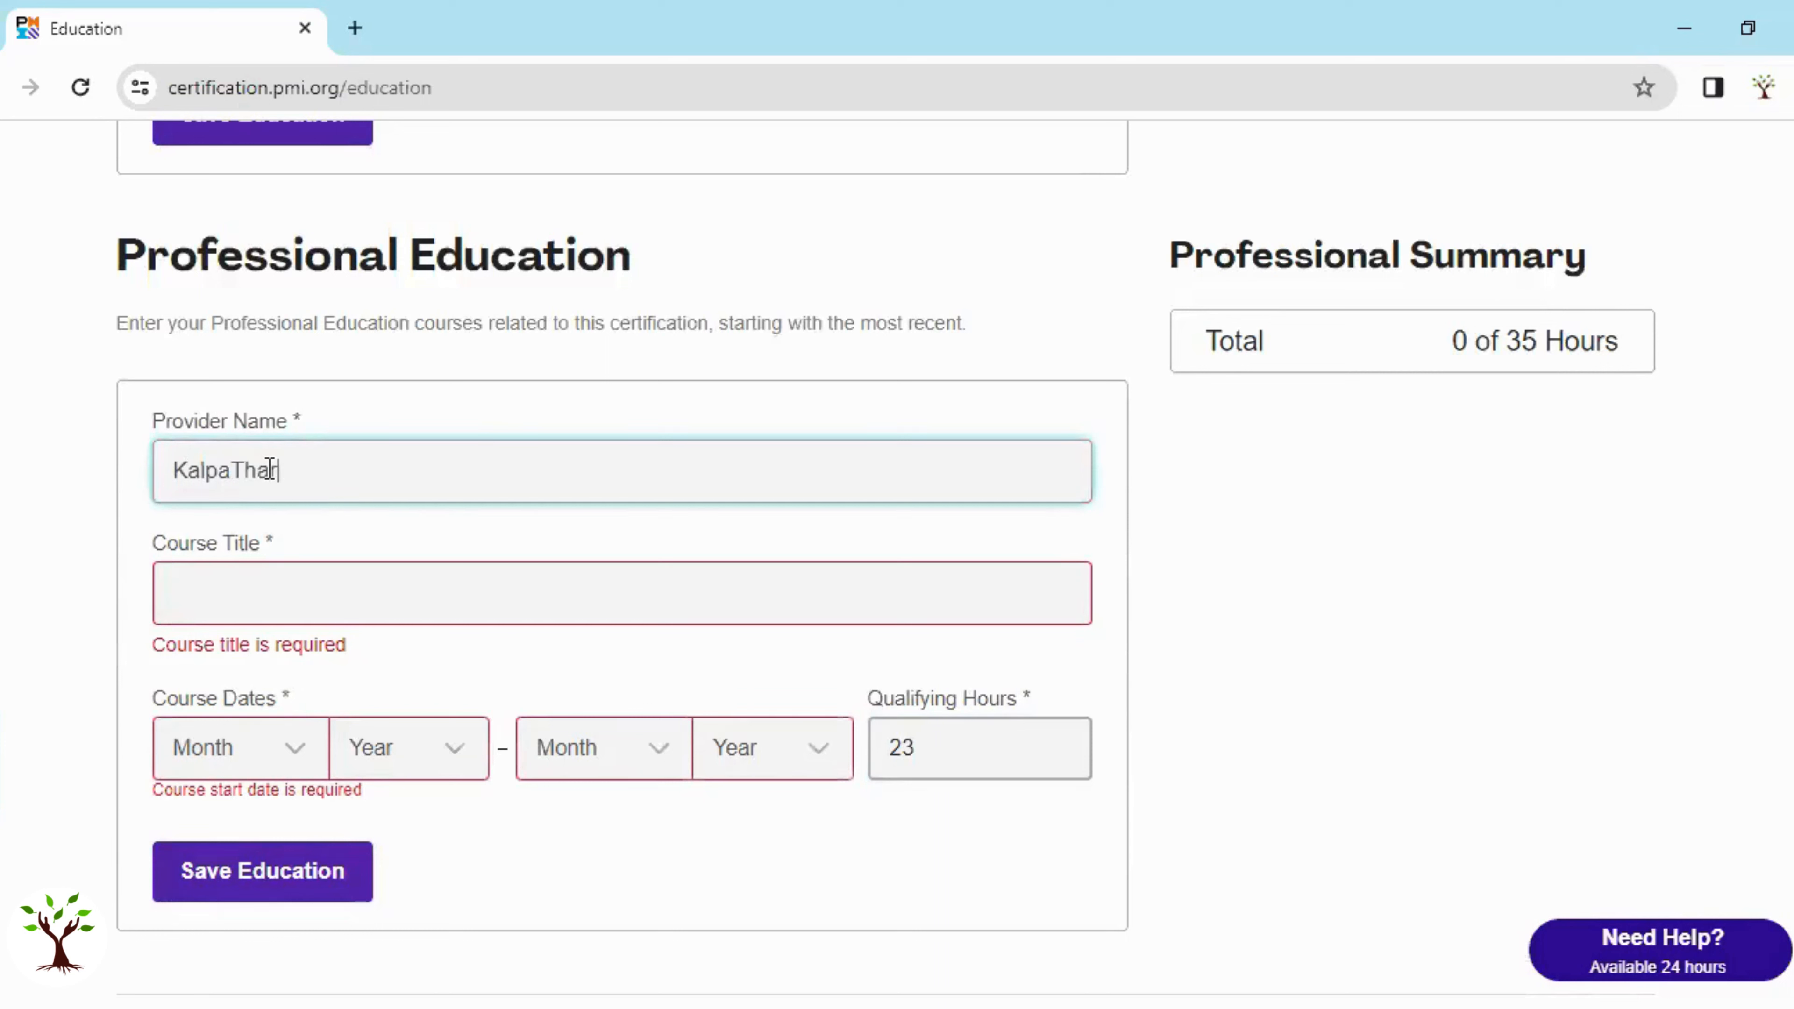
{"action": "type", "text": "u Consulting"}
{"action": "left_click", "coordinate": [341, 604]}
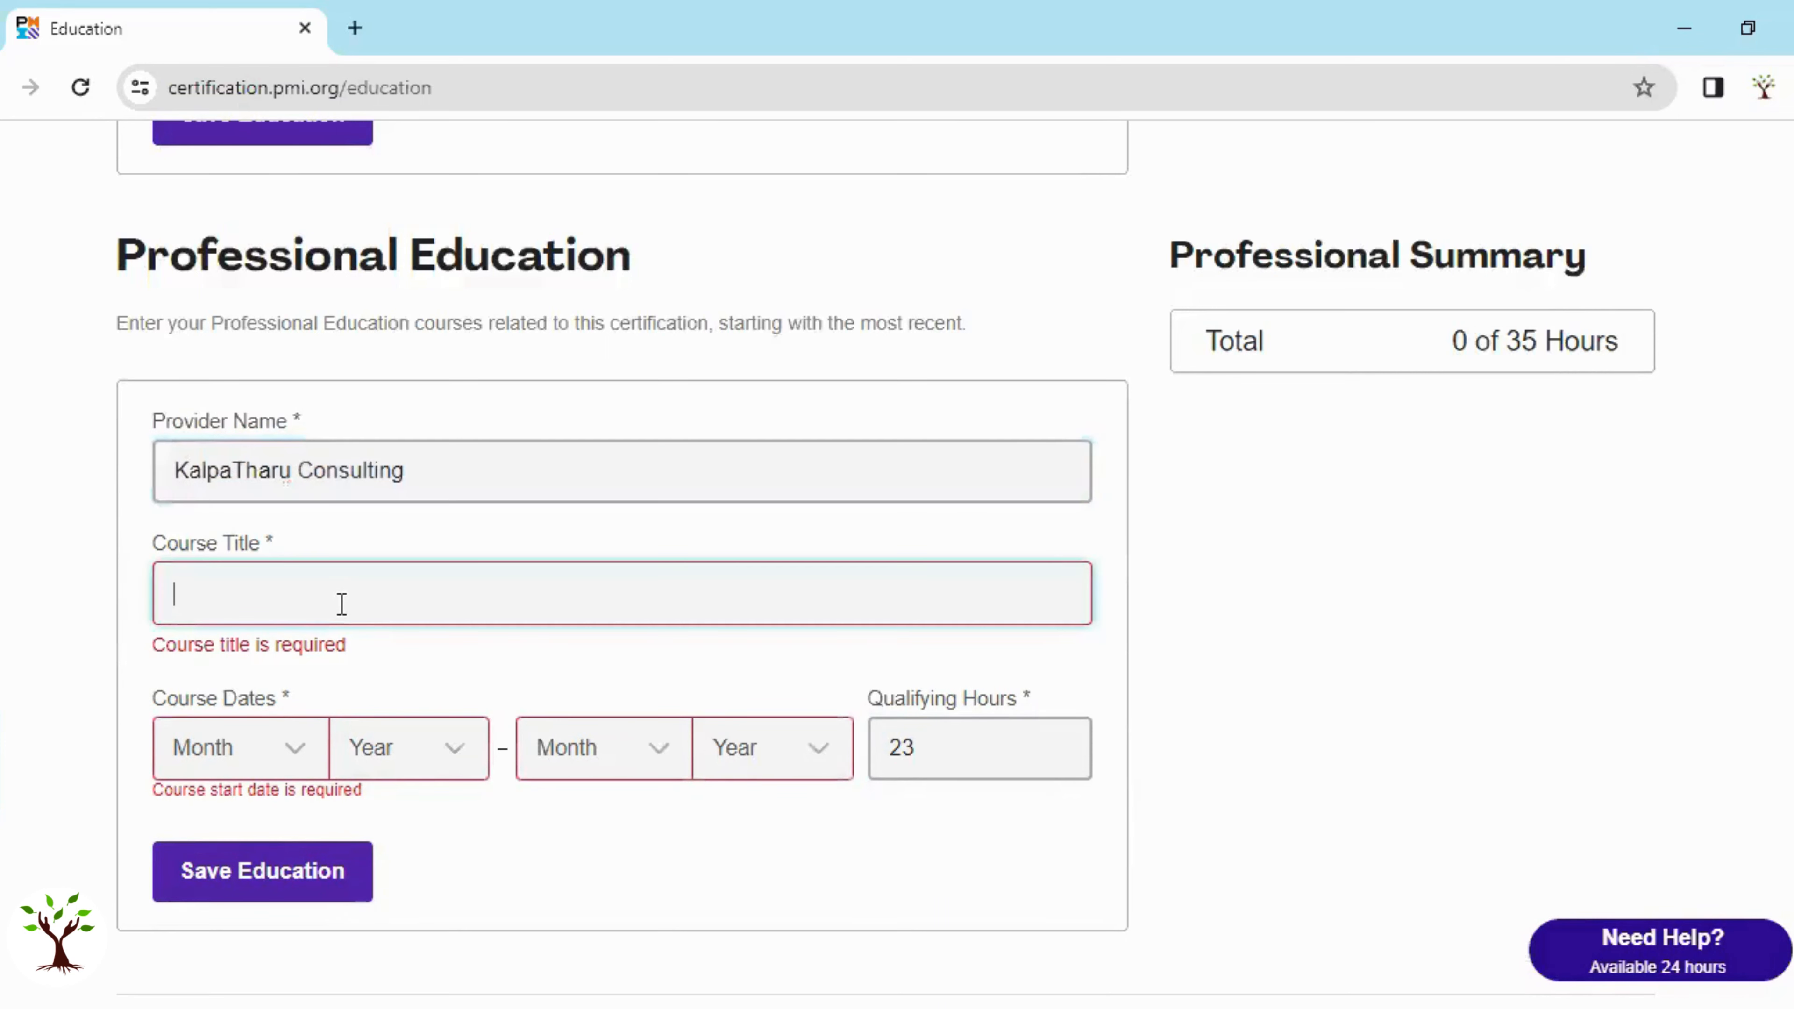
{"action": "type", "text": "PMP Preparatory Tra"}
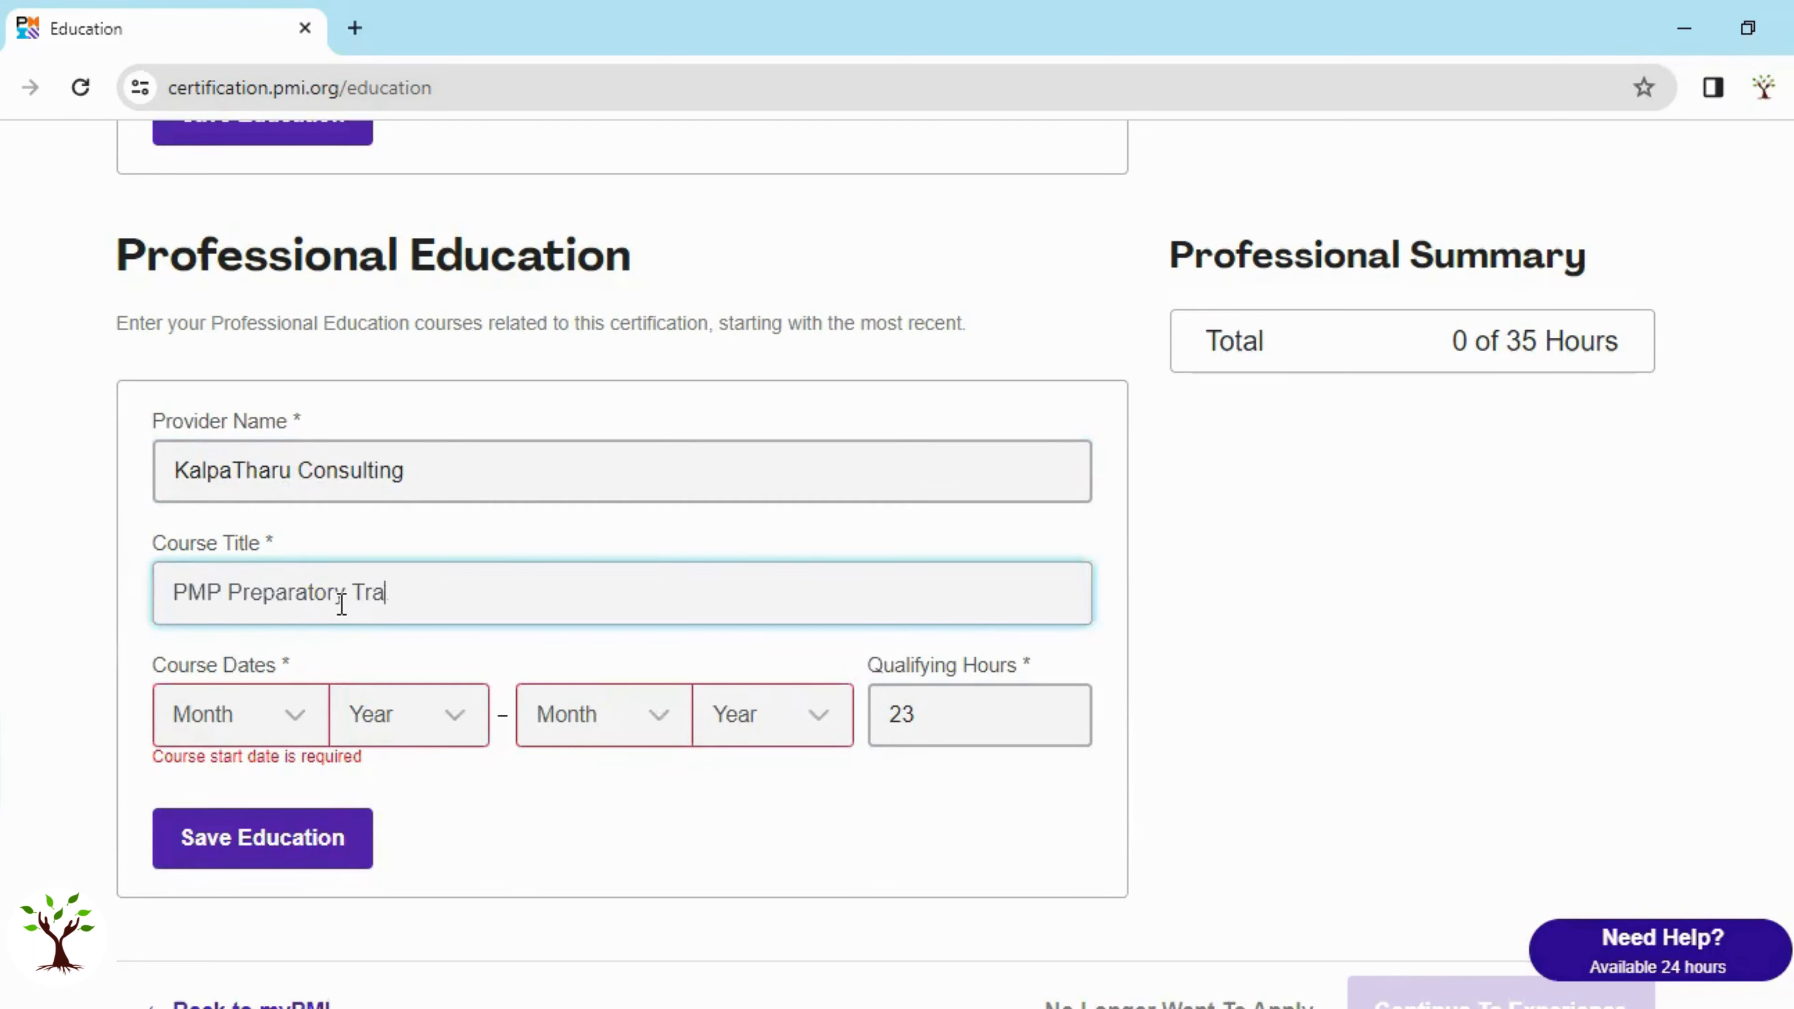
{"action": "type", "text": "g Program"}
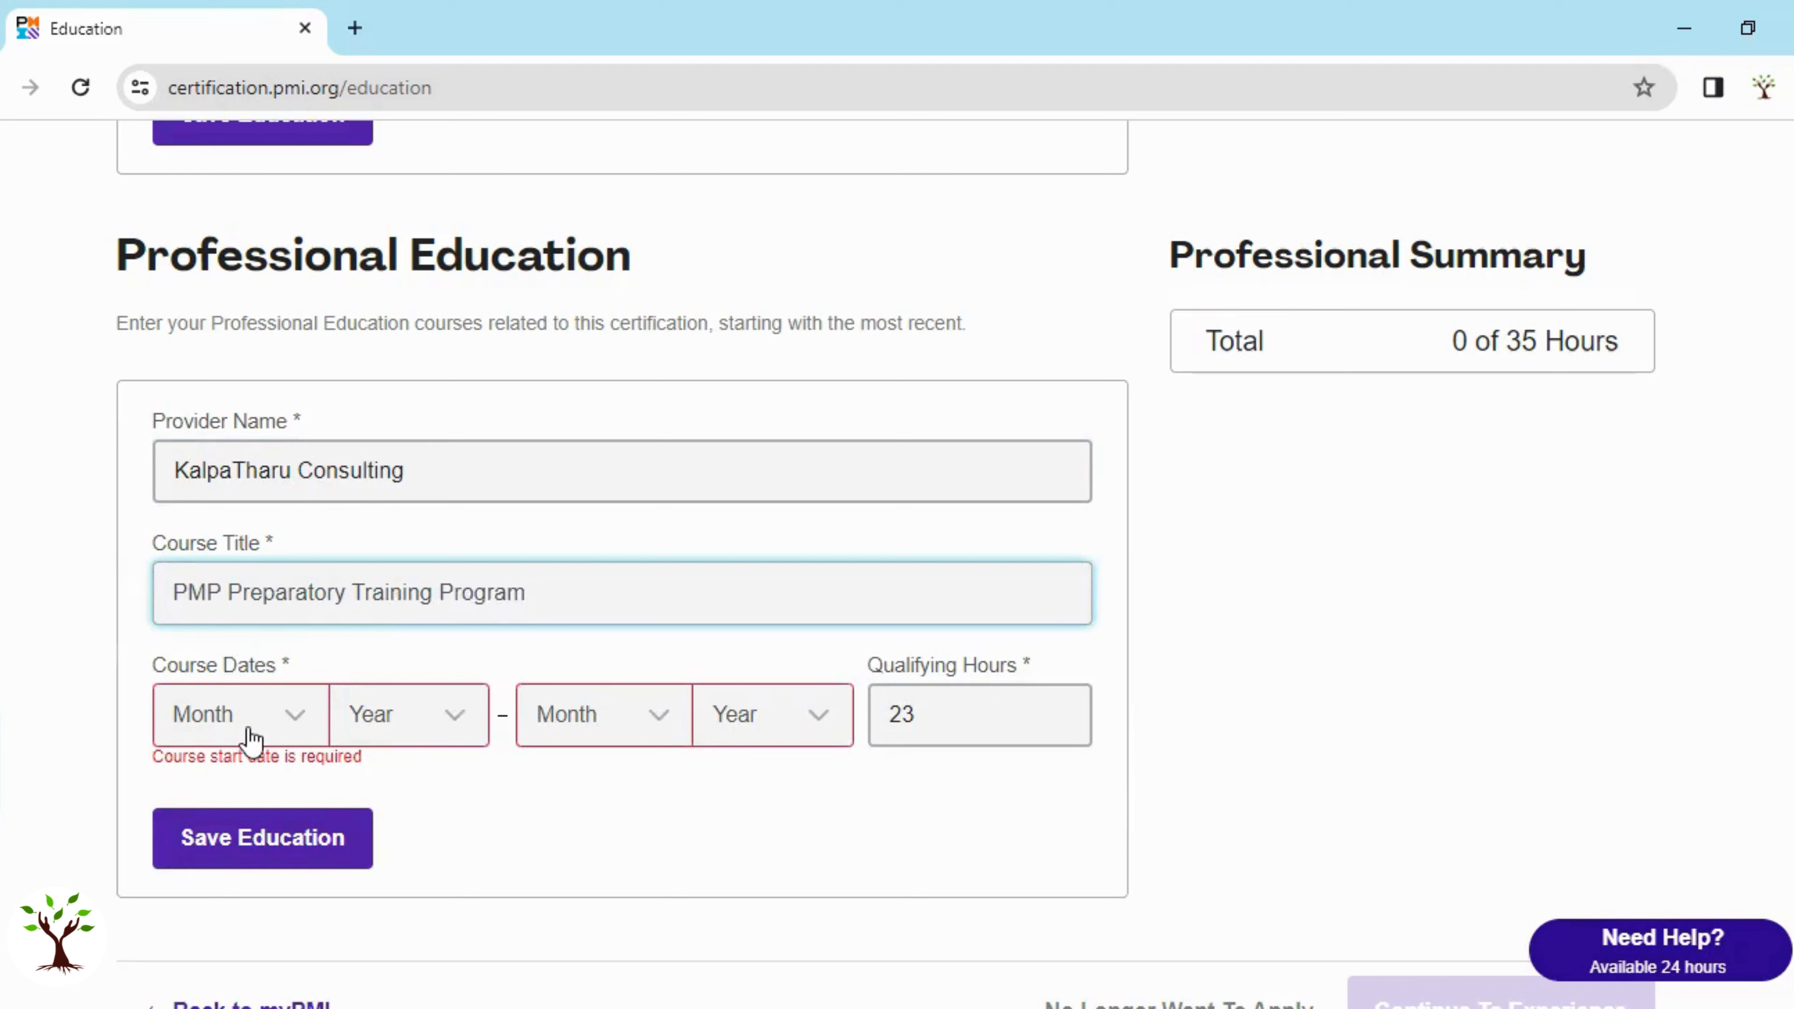
Set the course dates to January 2024 through February 2024 and save the professional education entry.
{"action": "left_click", "coordinate": [283, 724]}
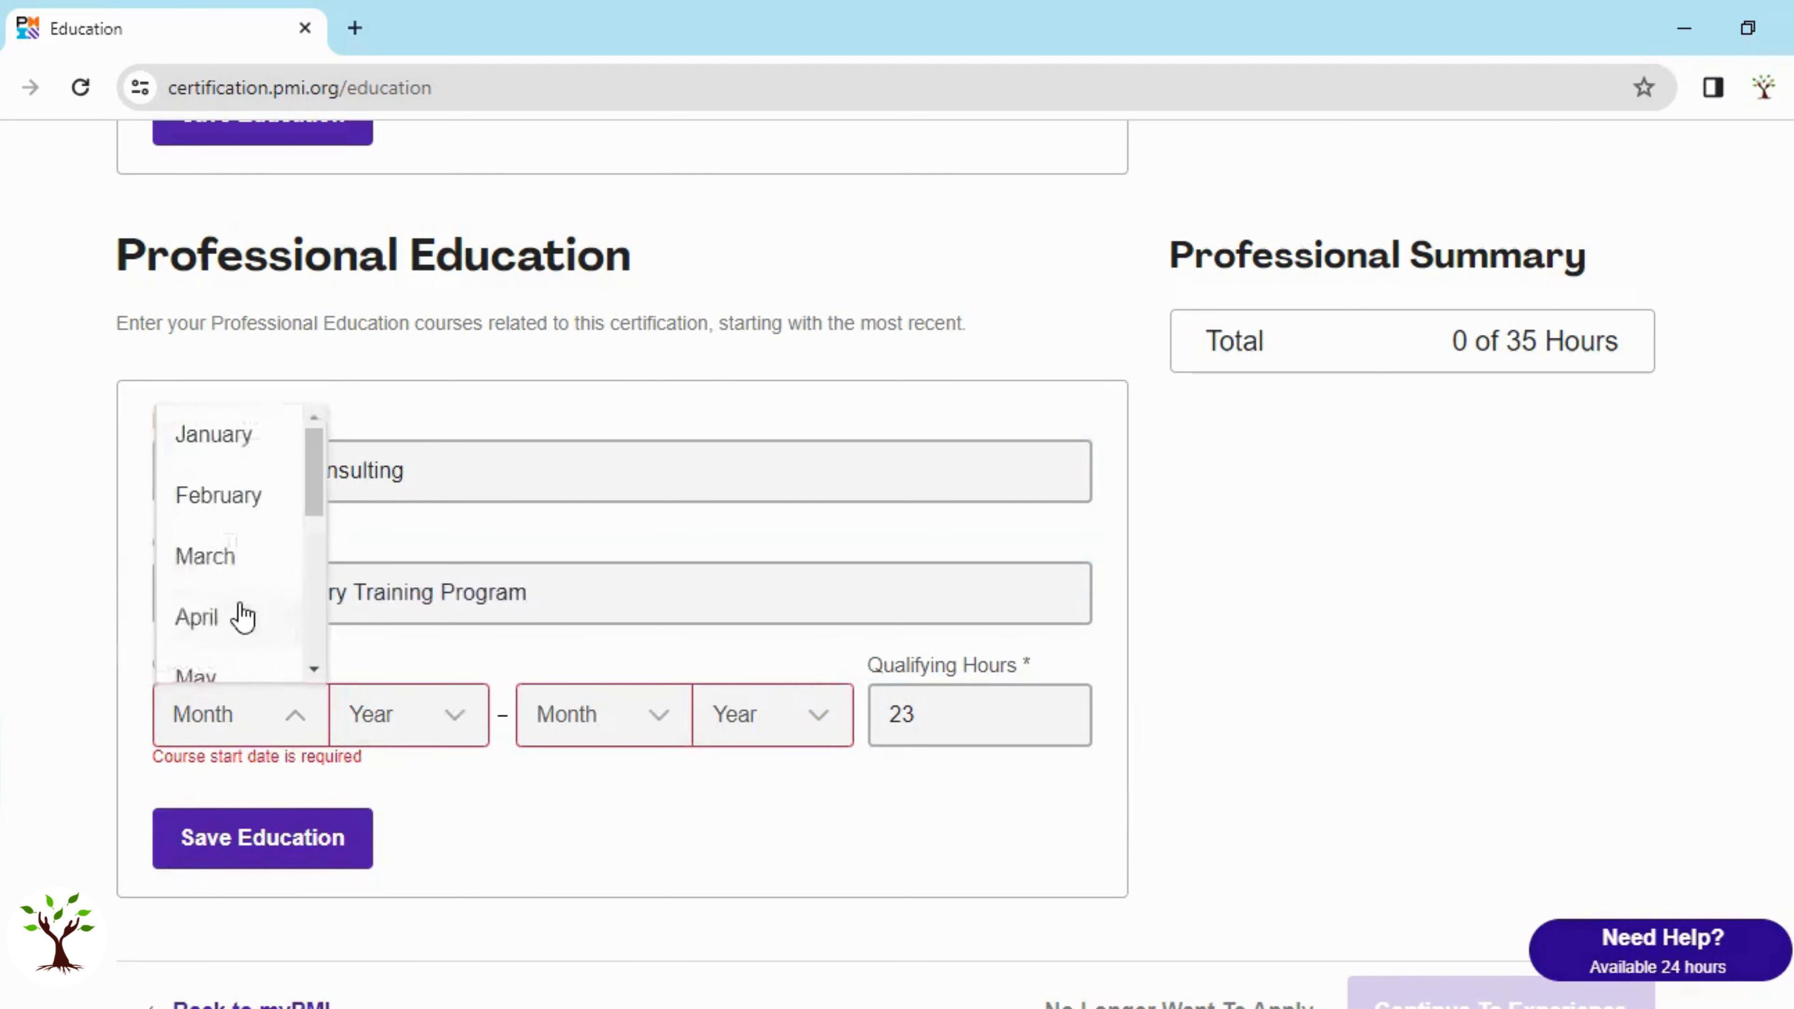
{"action": "left_click", "coordinate": [258, 452]}
{"action": "left_click", "coordinate": [439, 728]}
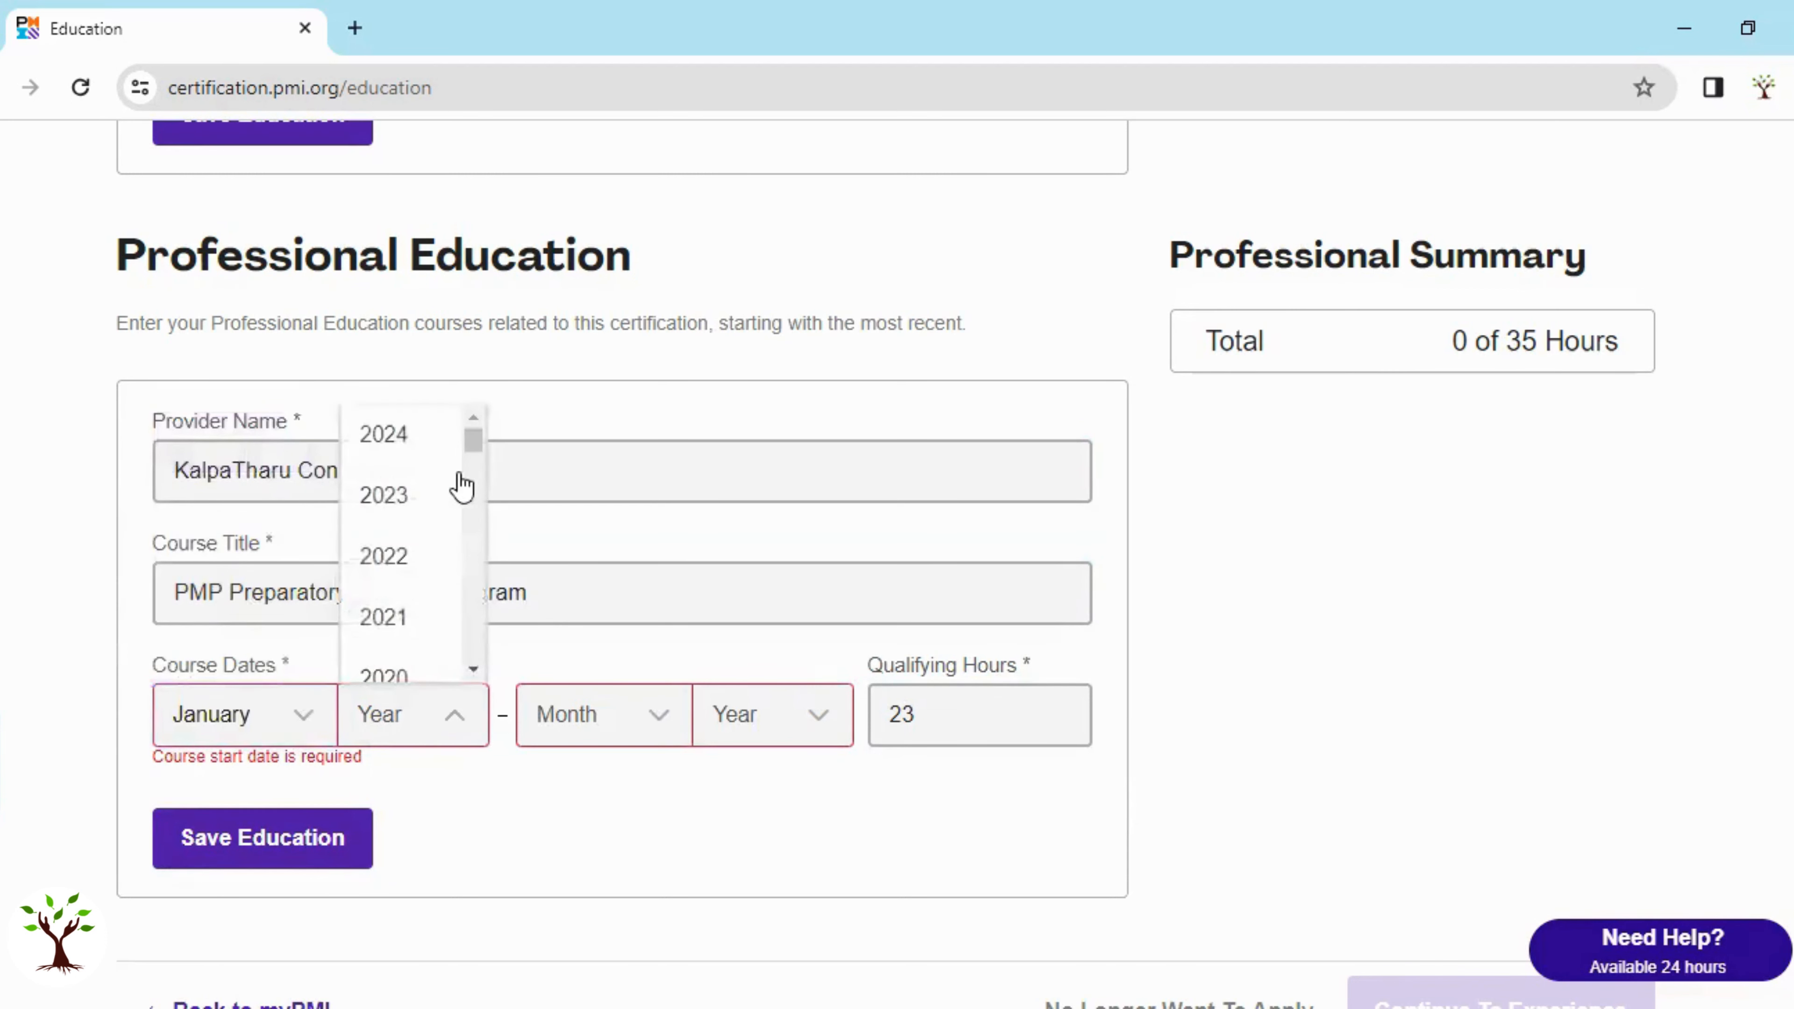
{"action": "left_click", "coordinate": [424, 447]}
{"action": "left_click", "coordinate": [604, 731]}
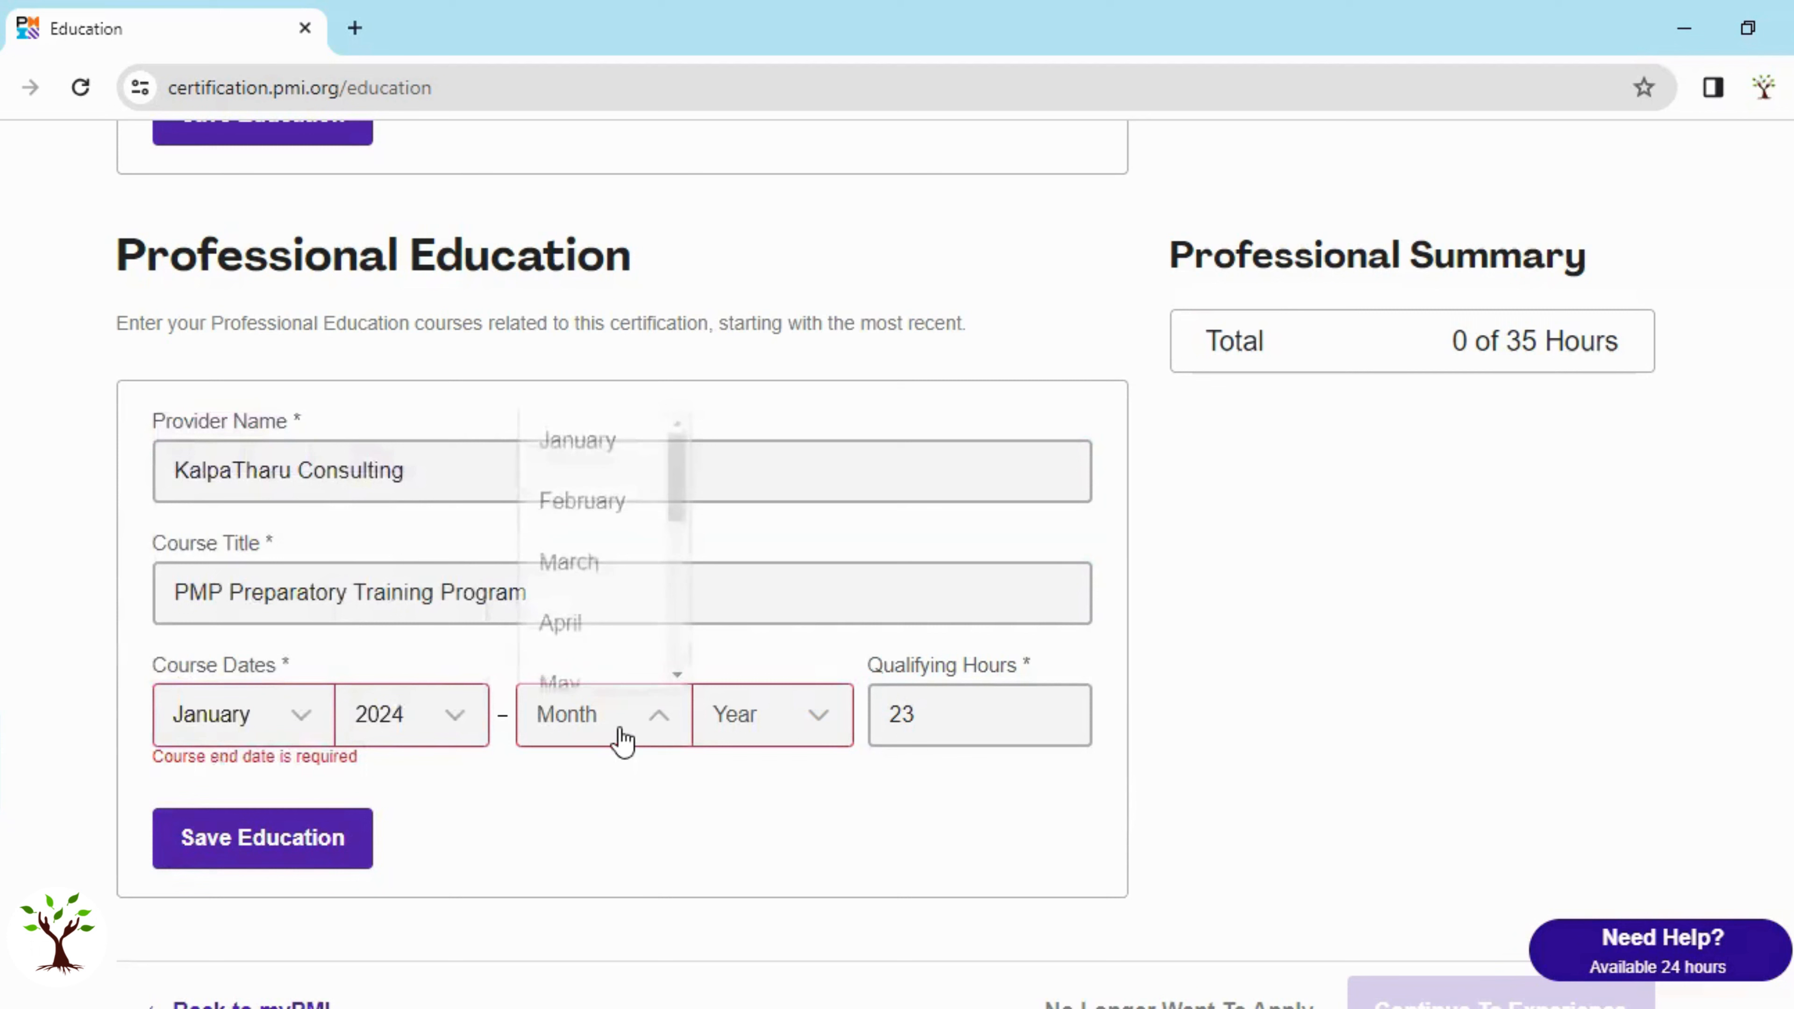
{"action": "left_click", "coordinate": [584, 497]}
{"action": "left_click", "coordinate": [777, 713]}
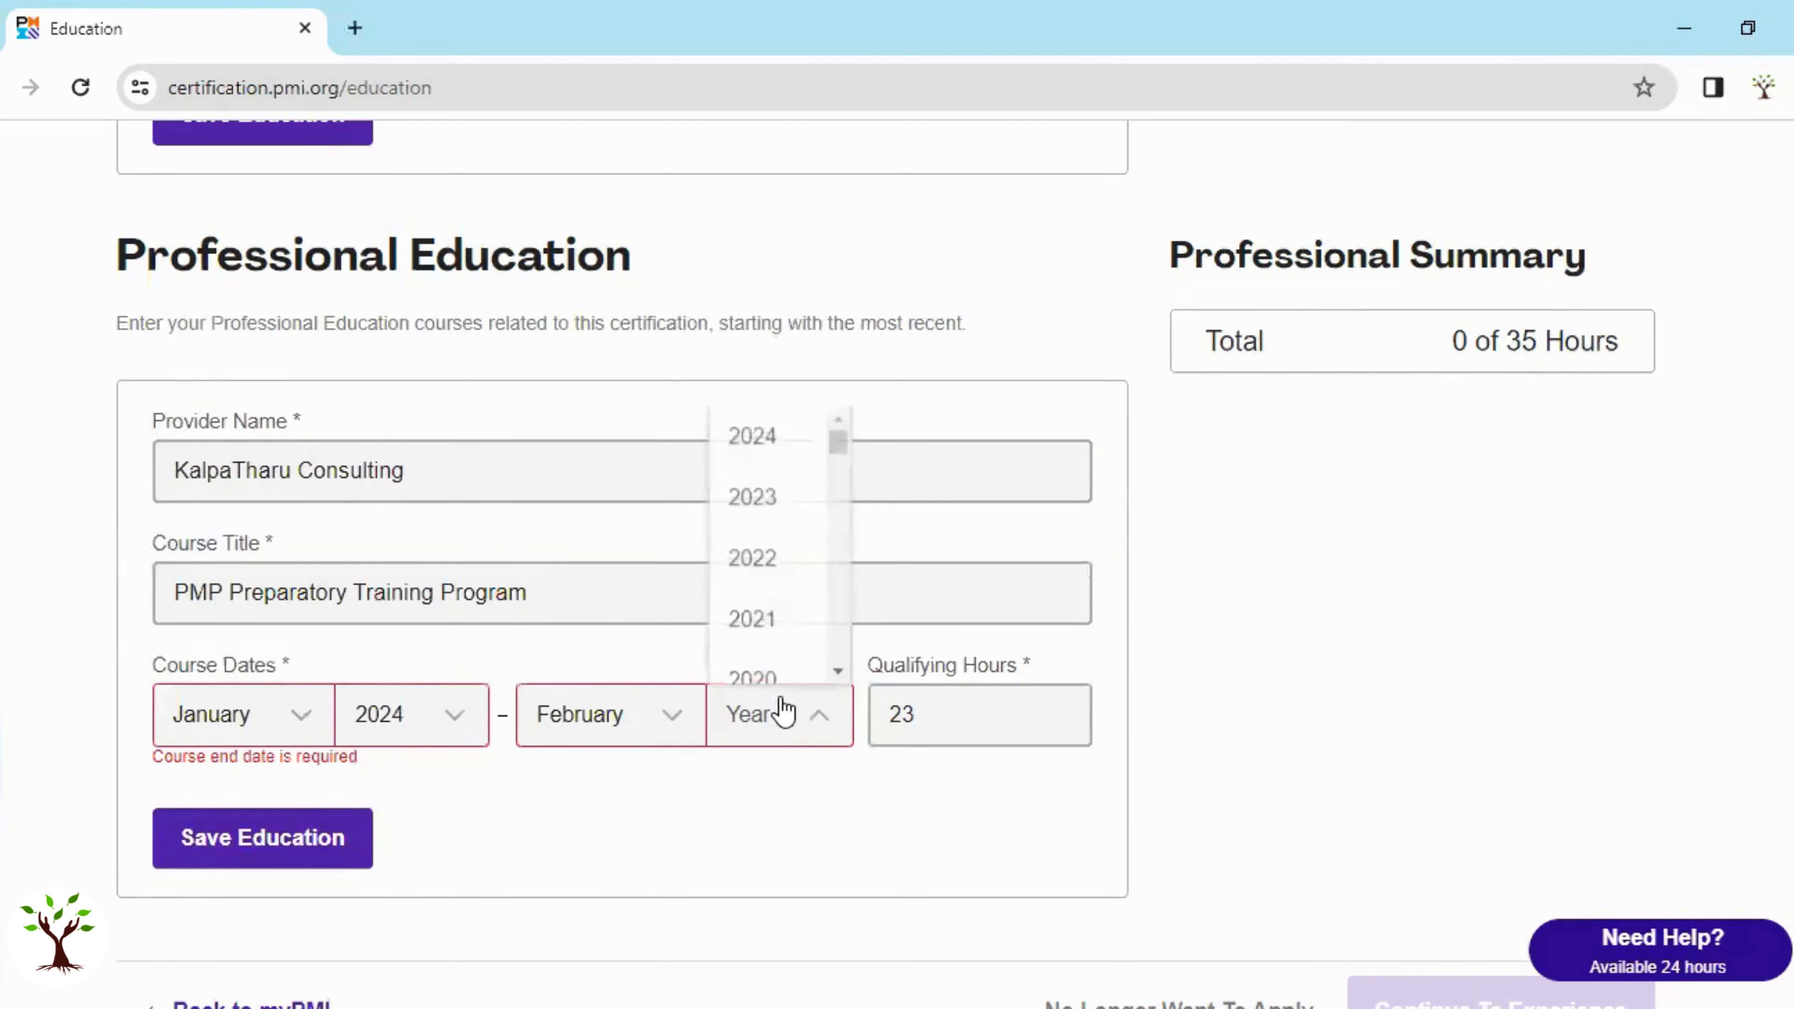
{"action": "left_click", "coordinate": [774, 460]}
{"action": "left_click", "coordinate": [342, 852]}
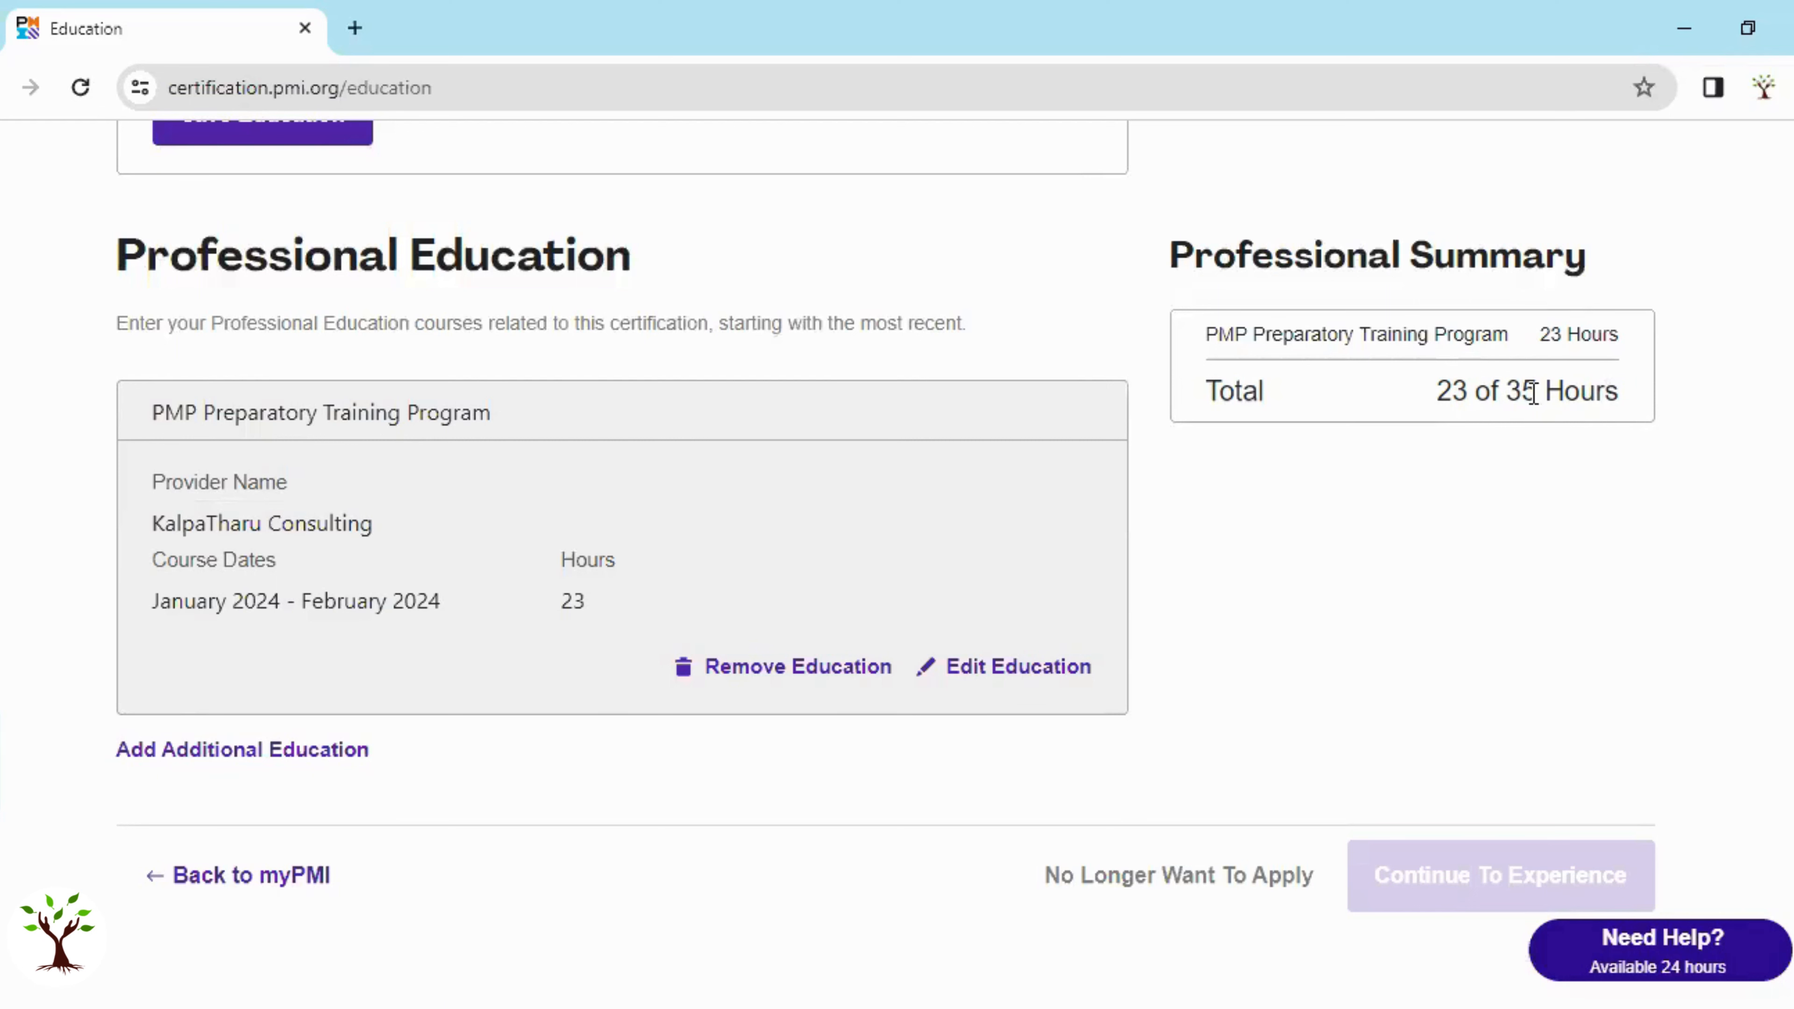
Edit the saved PMP Preparatory Training Program entry to 35 qualifying hours and save it.
{"action": "left_click", "coordinate": [993, 670]}
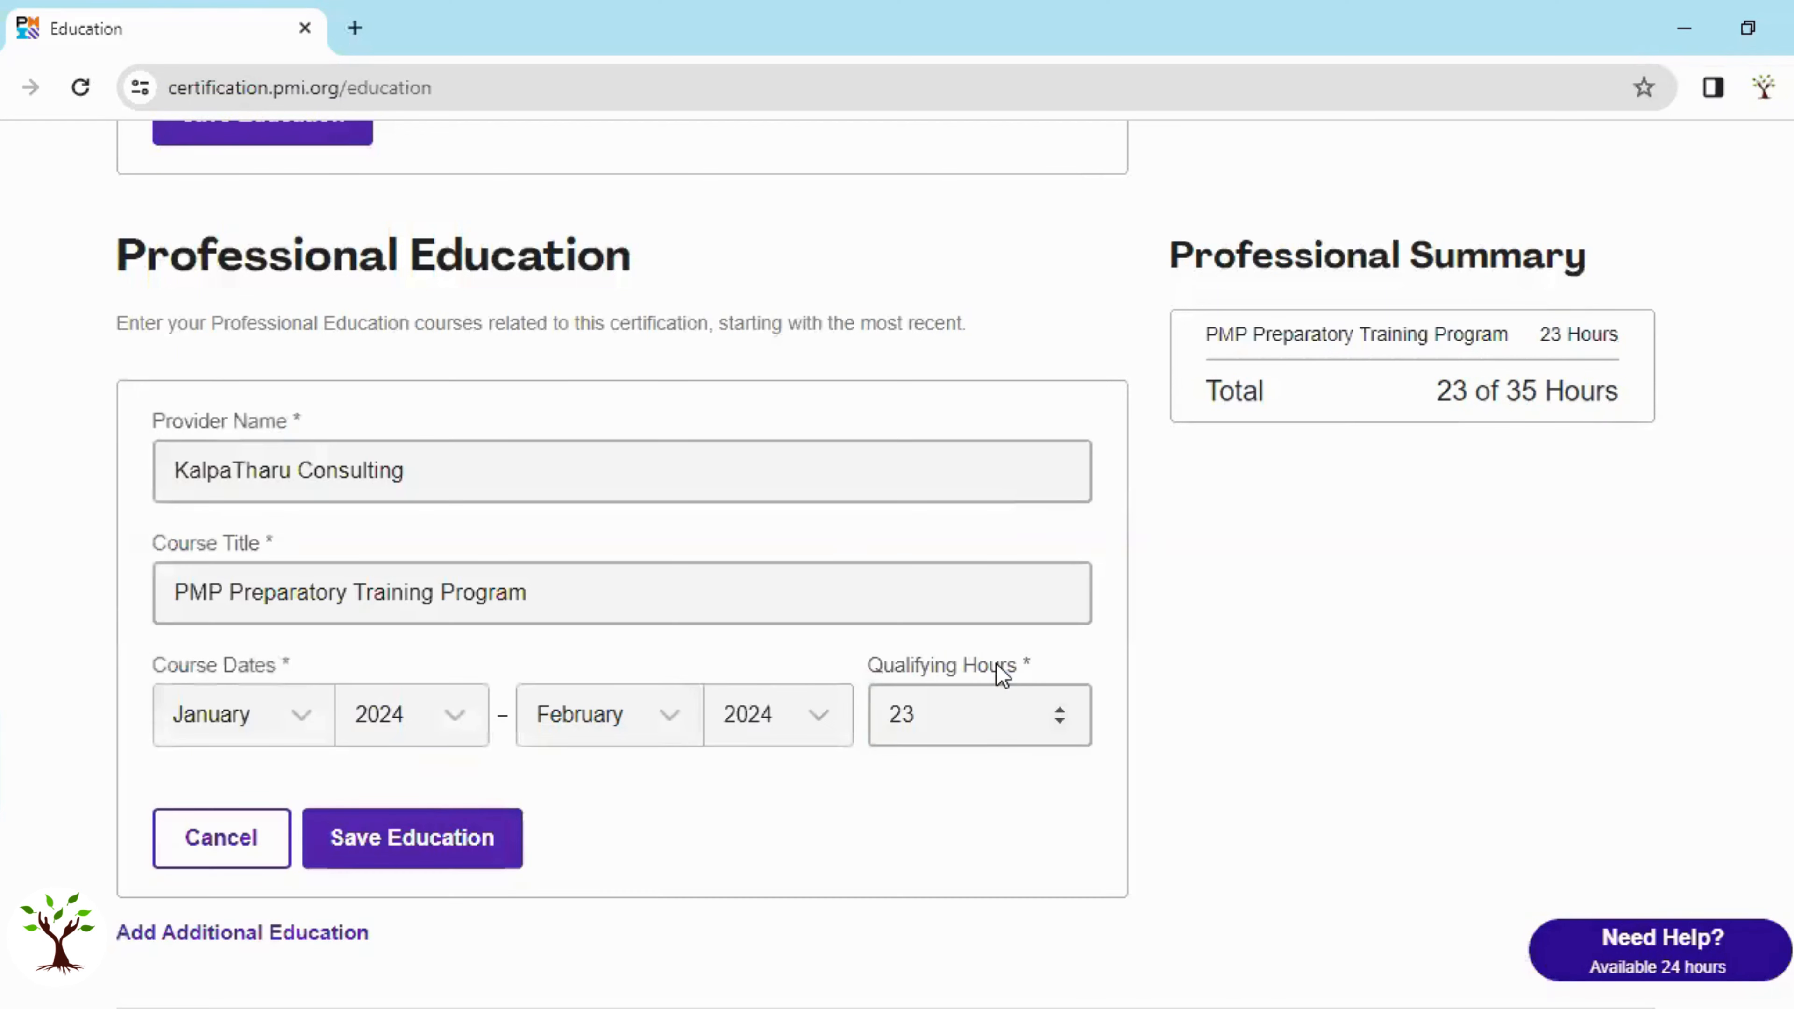
{"action": "left_click_drag", "start_coordinate": [957, 737], "coordinate": [862, 707]}
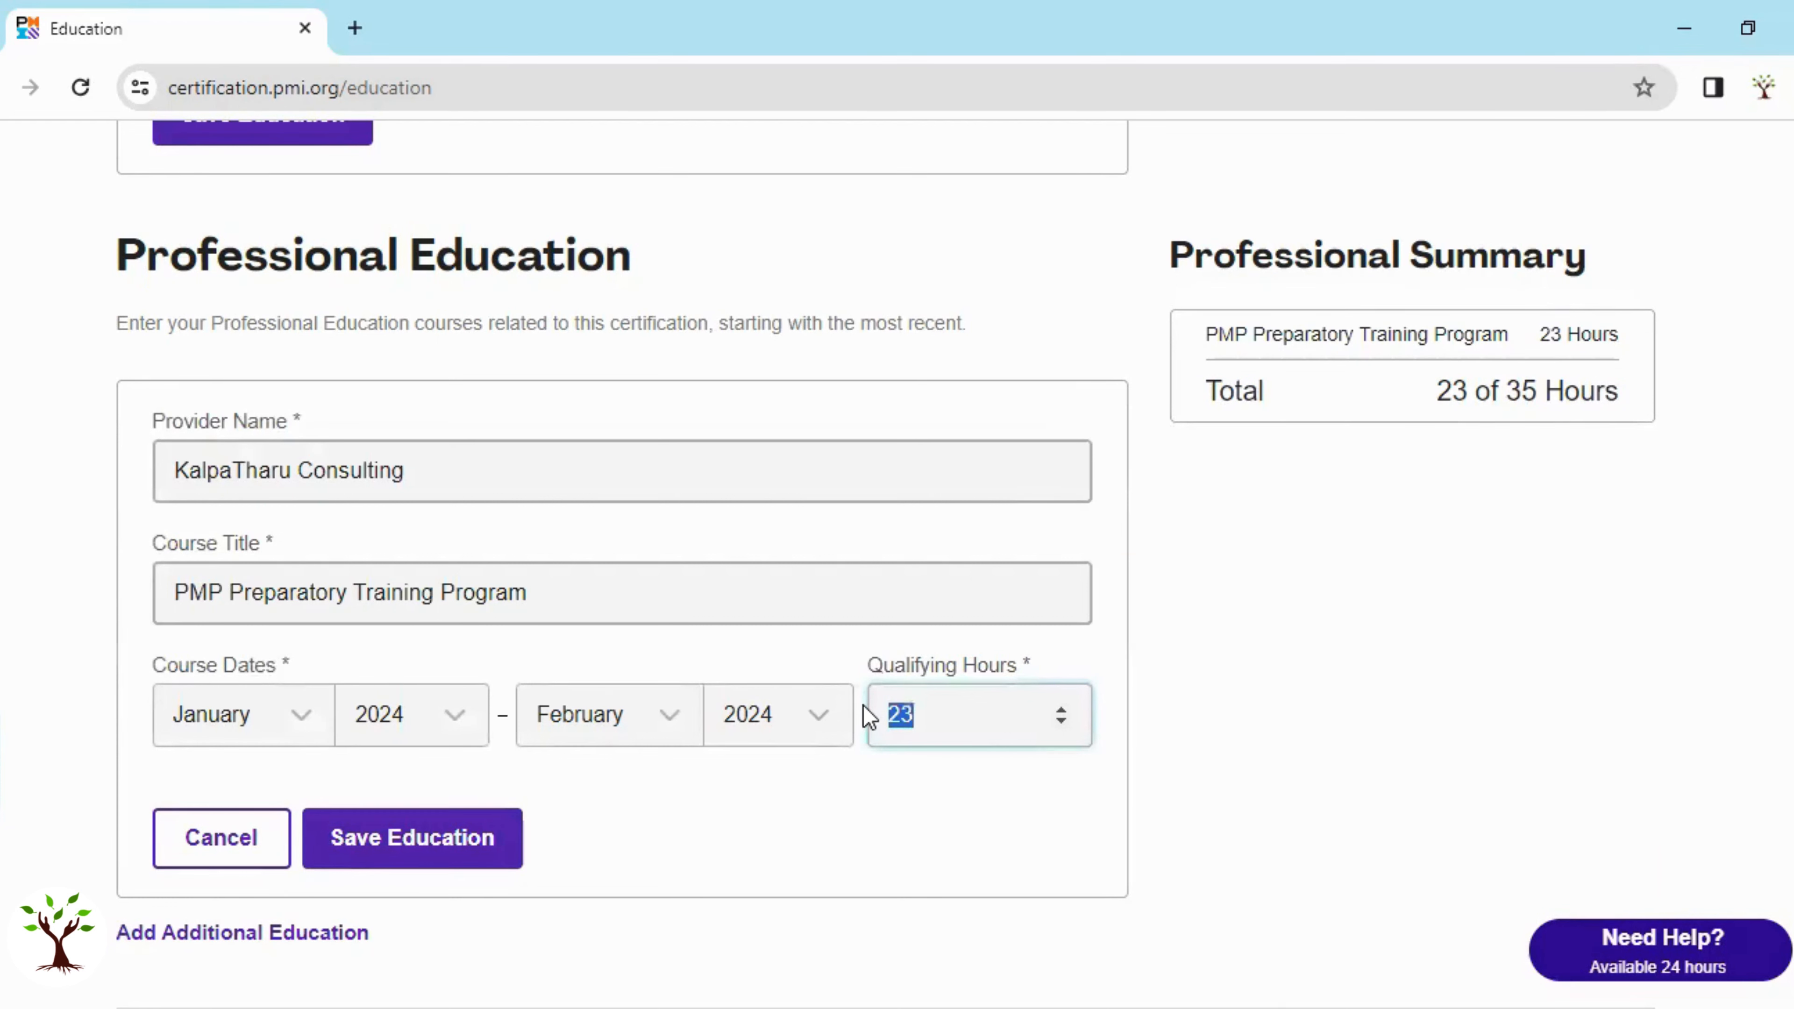
{"action": "type", "text": "35"}
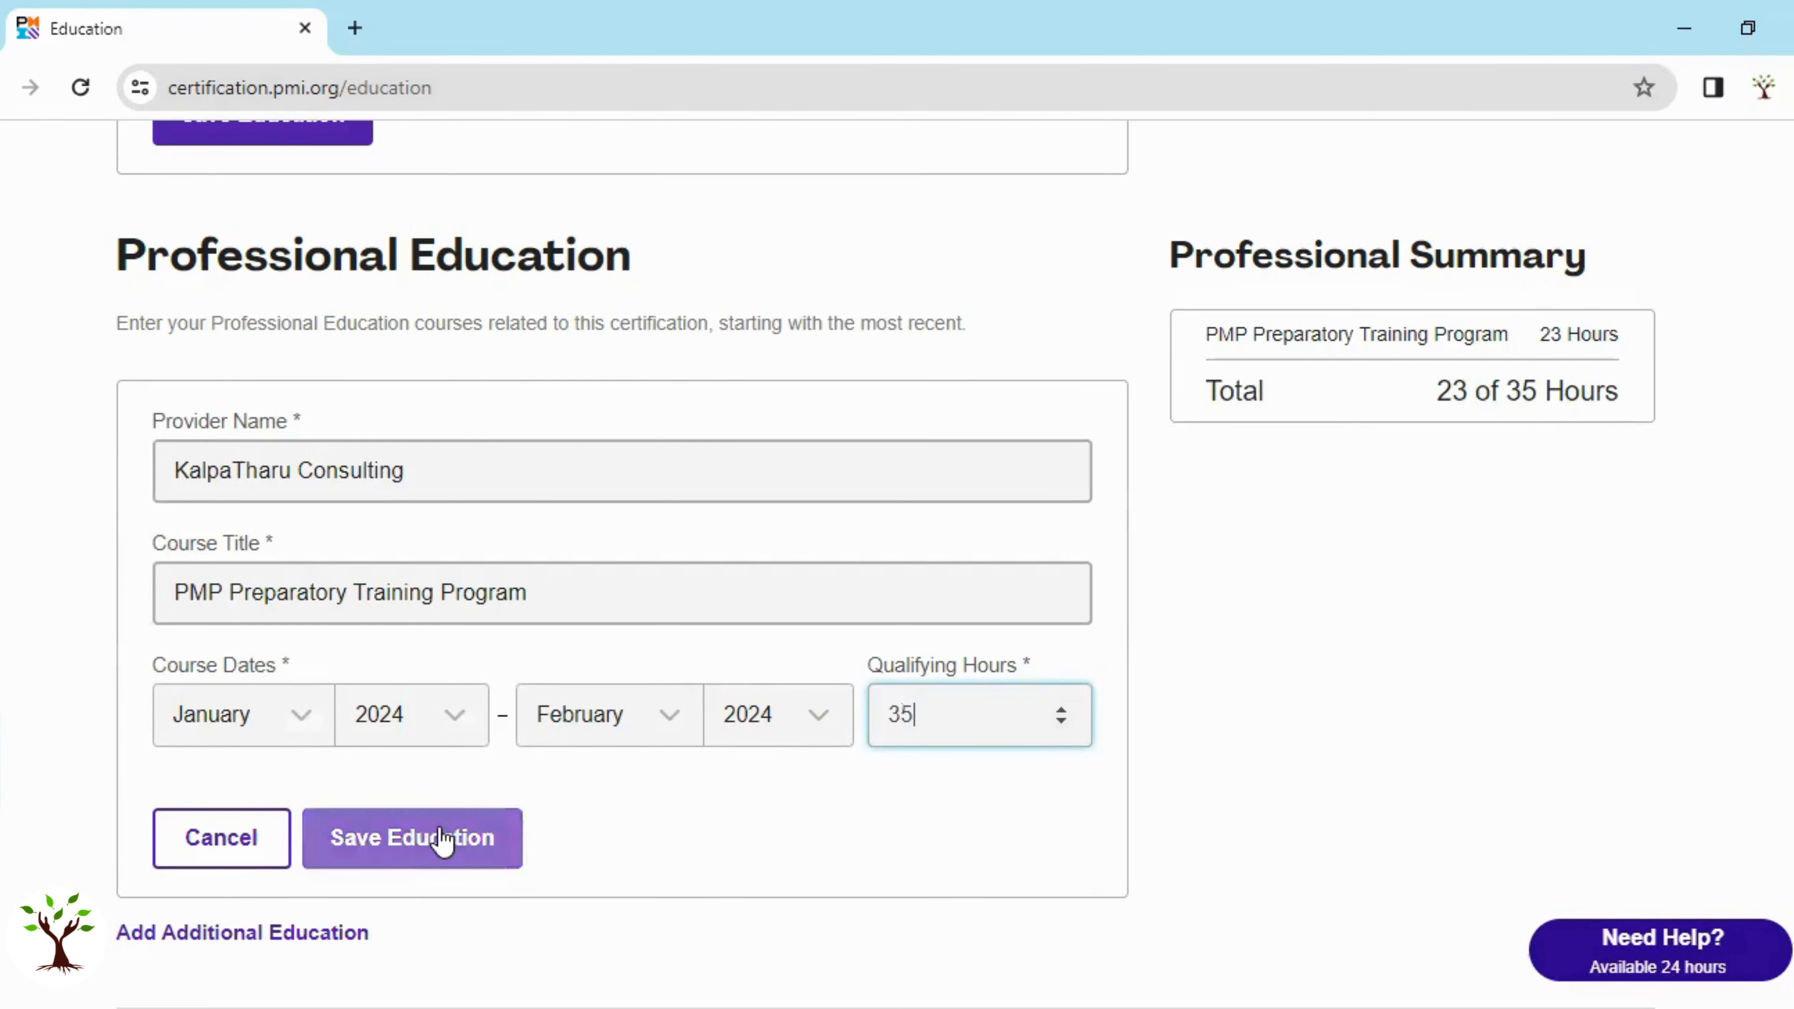
{"action": "left_click", "coordinate": [442, 840]}
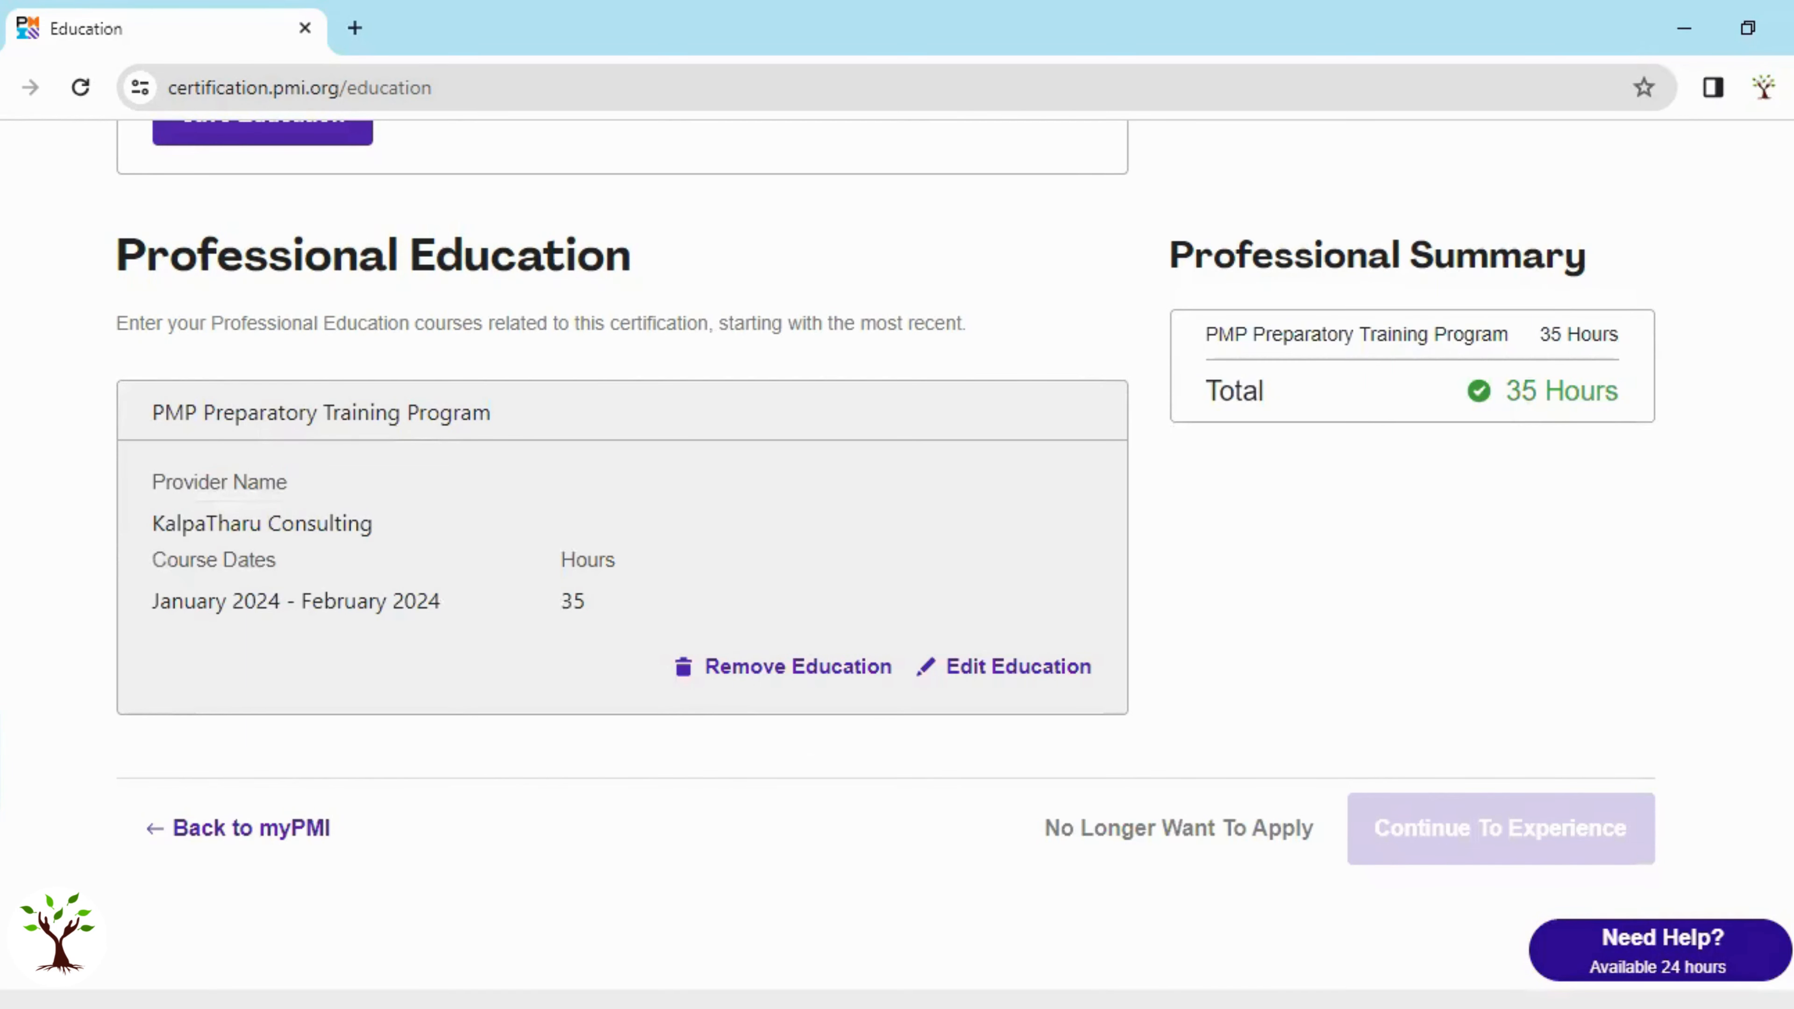
Choose Bachelor Degree as the highest level of education in the Academic Education section.
{"action": "scroll", "coordinate": [897, 563], "scroll_direction": "down", "scroll_amount": 2}
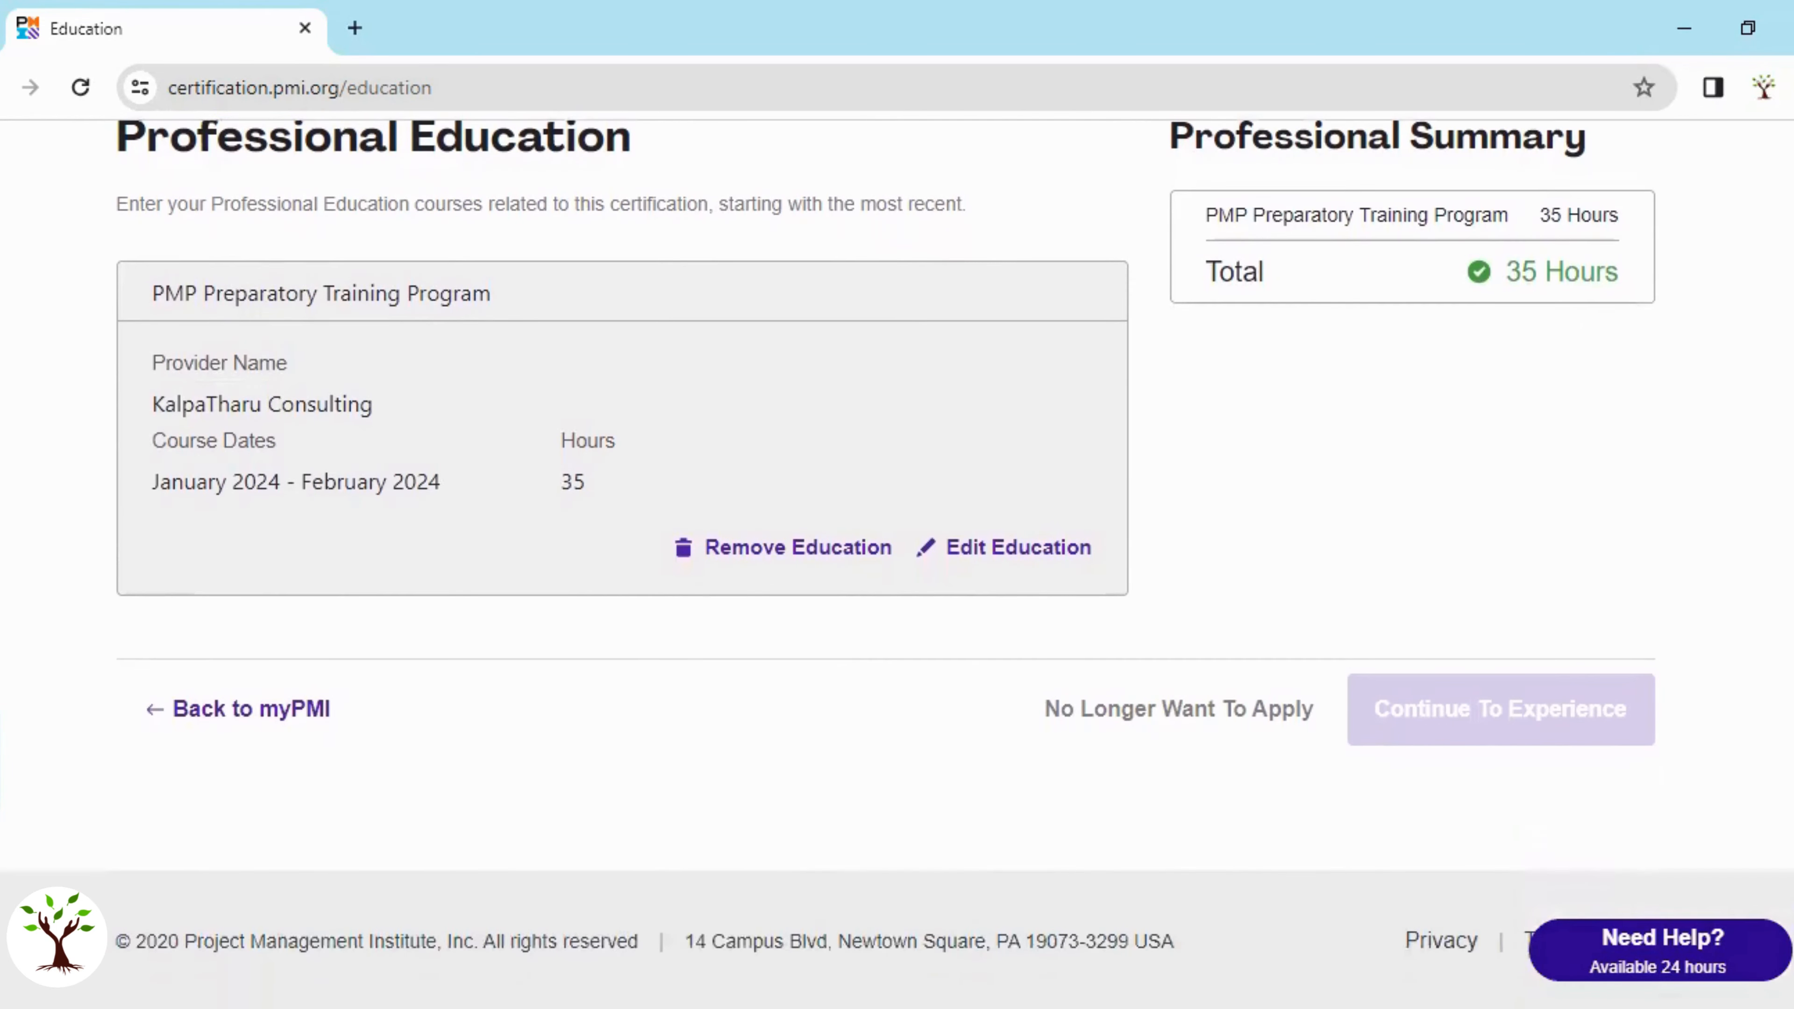
{"action": "scroll", "coordinate": [897, 562], "scroll_direction": "up", "scroll_amount": 2}
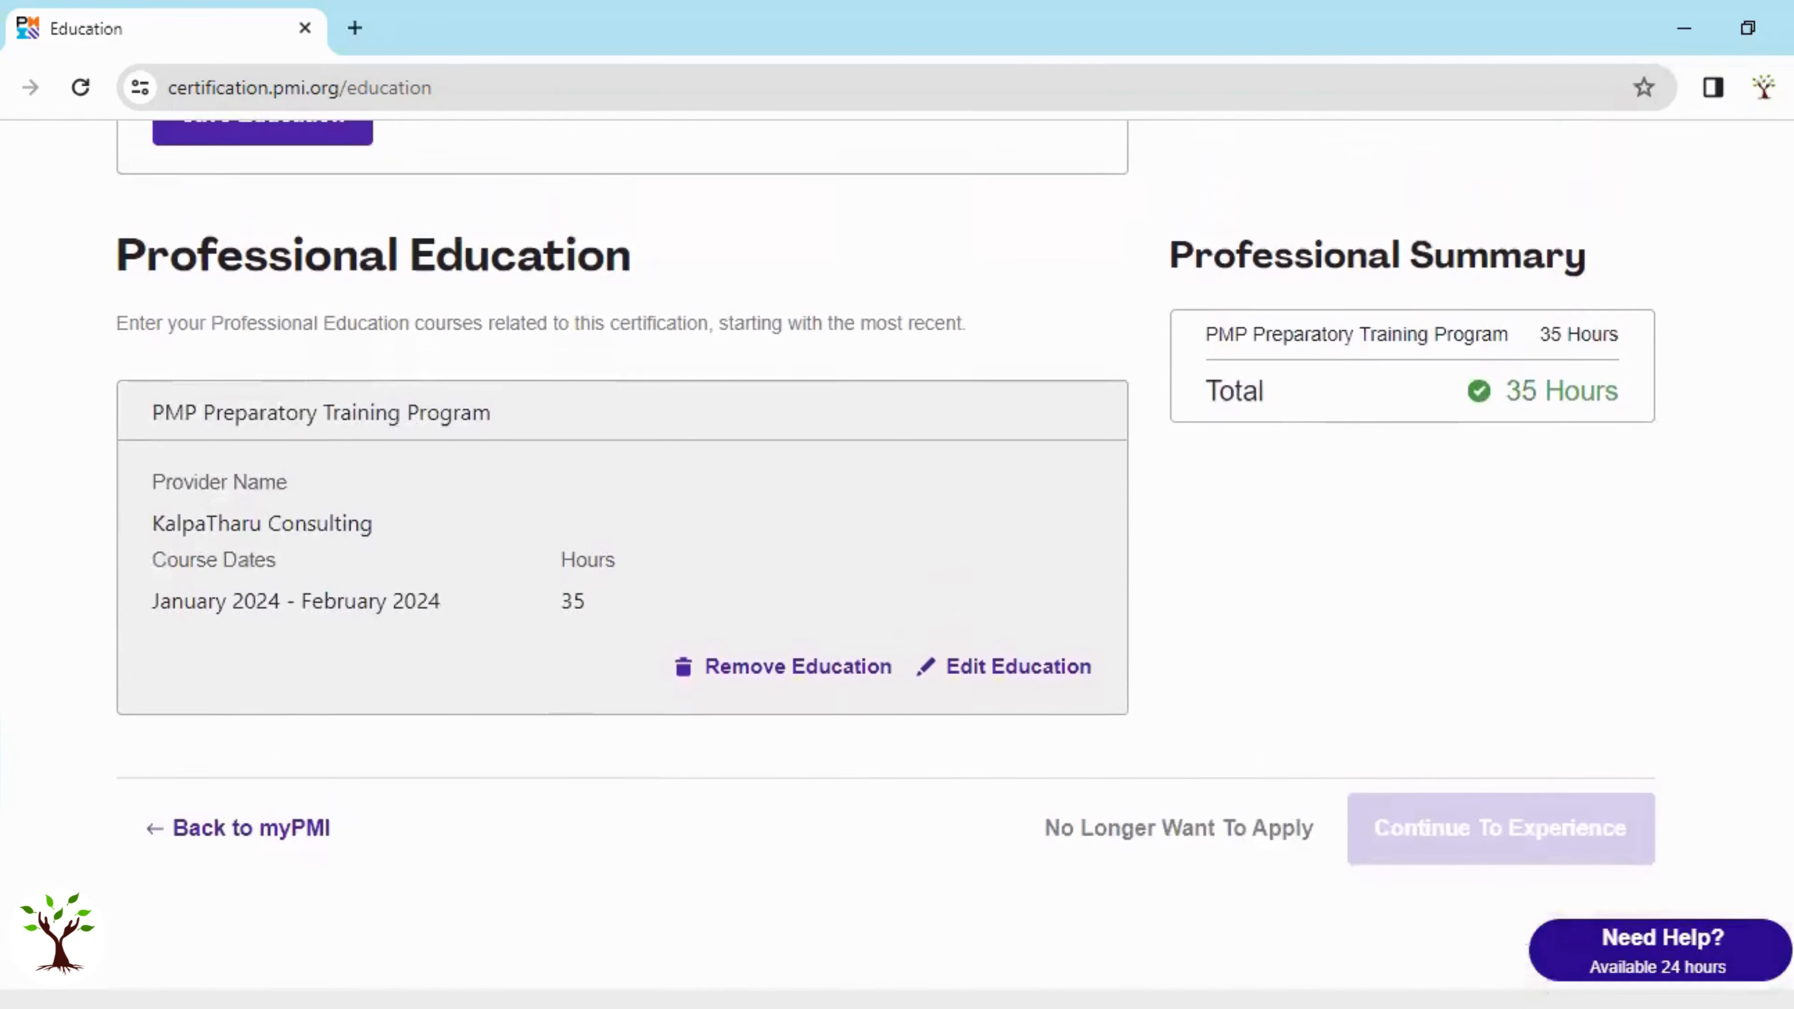
{"action": "scroll", "coordinate": [897, 563], "scroll_direction": "up", "scroll_amount": 5}
{"action": "scroll", "coordinate": [897, 562], "scroll_direction": "down", "scroll_amount": 7}
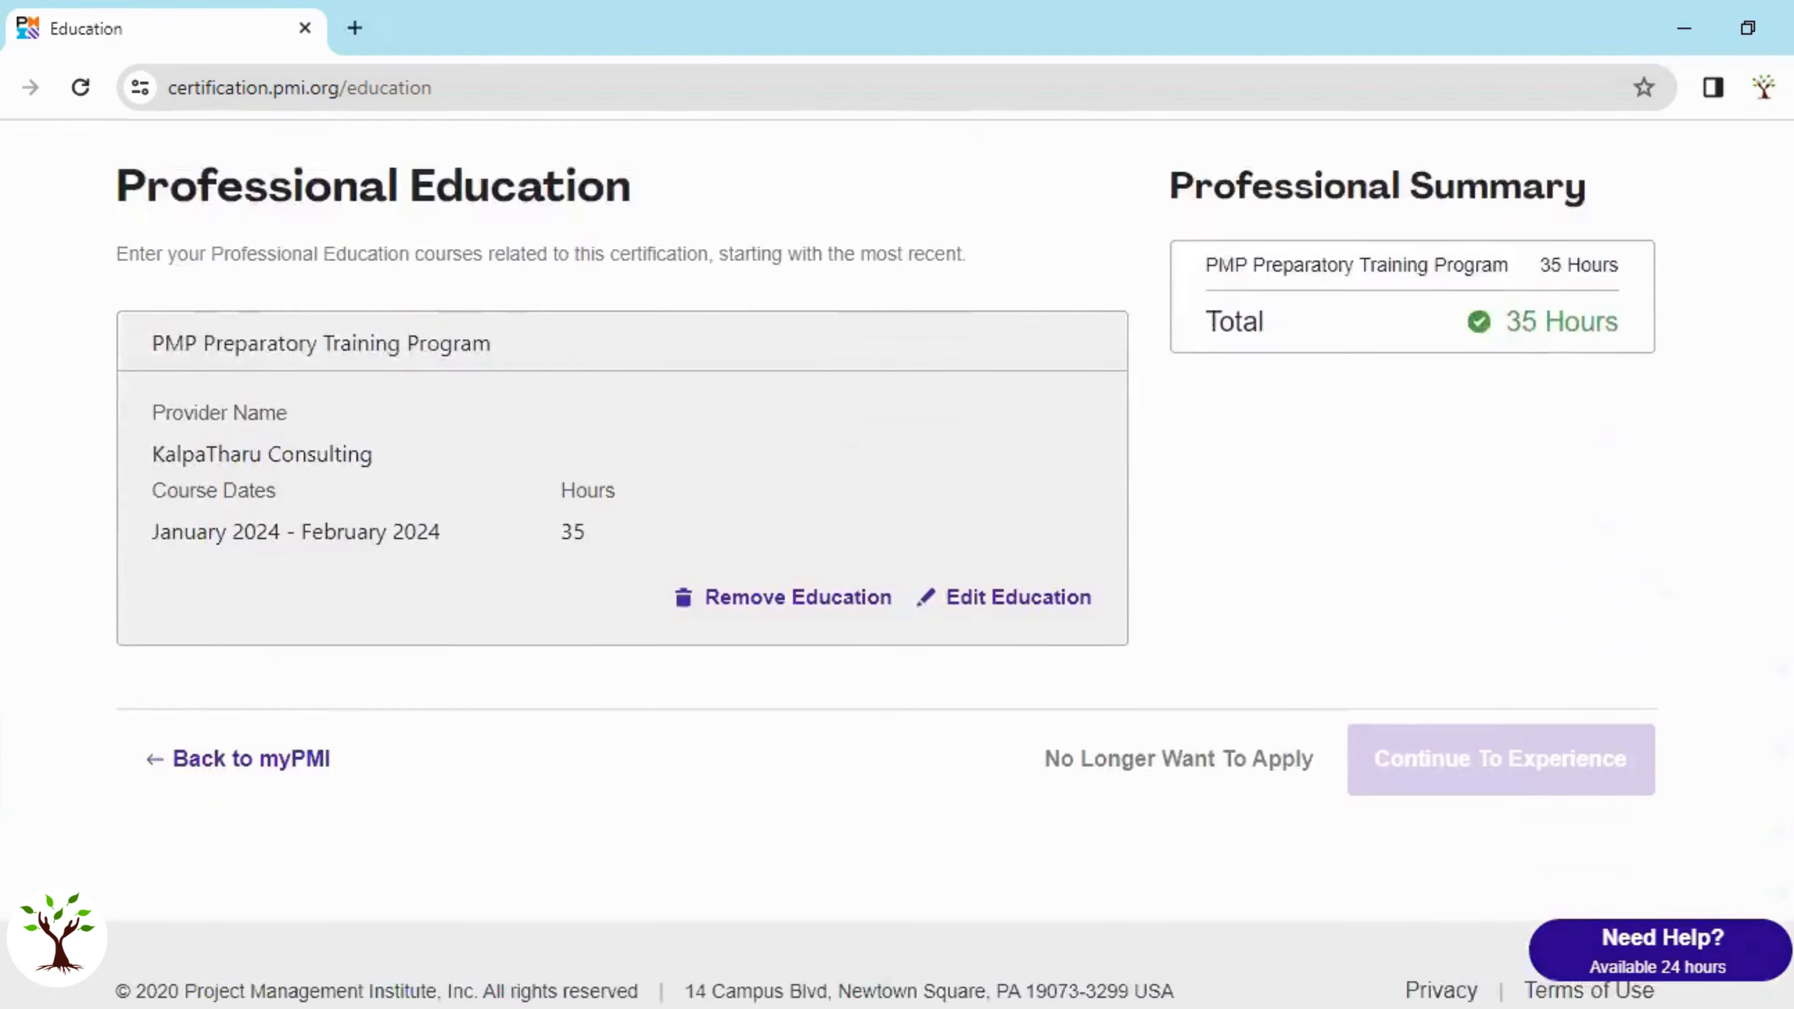
{"action": "scroll", "coordinate": [897, 562], "scroll_direction": "up", "scroll_amount": 10}
{"action": "left_click", "coordinate": [416, 451]}
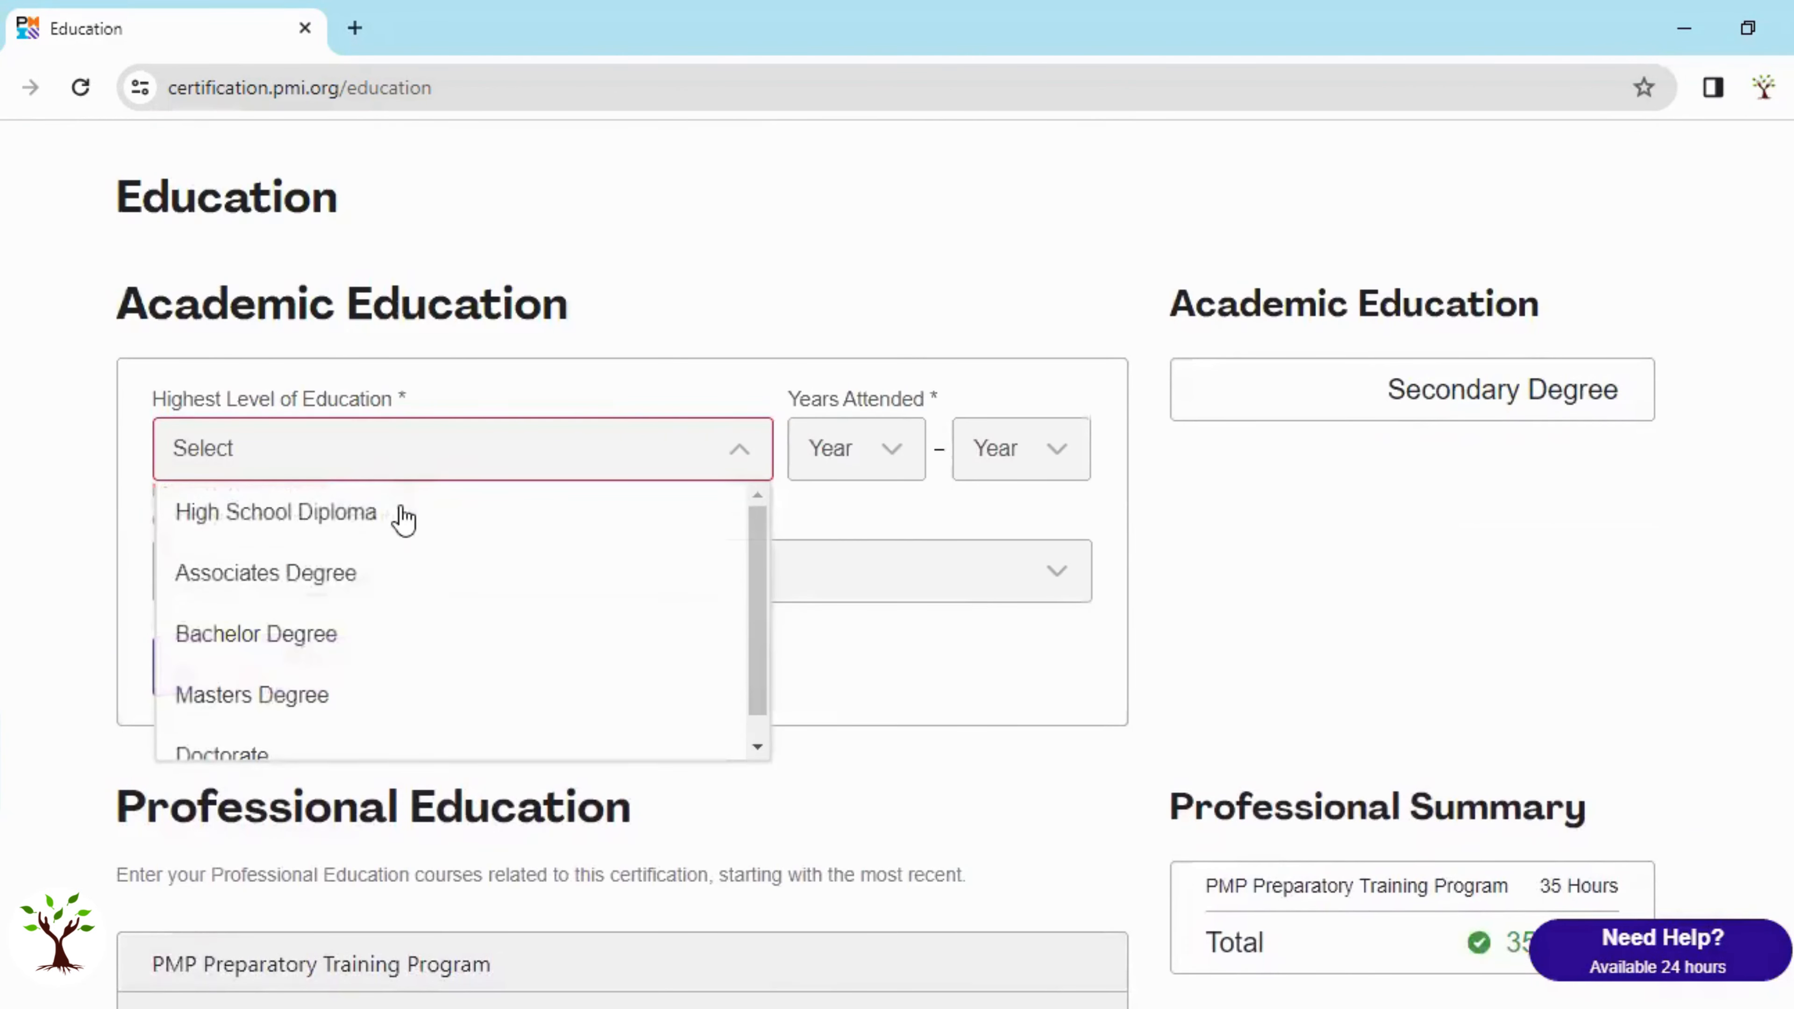
{"action": "left_click", "coordinate": [324, 633]}
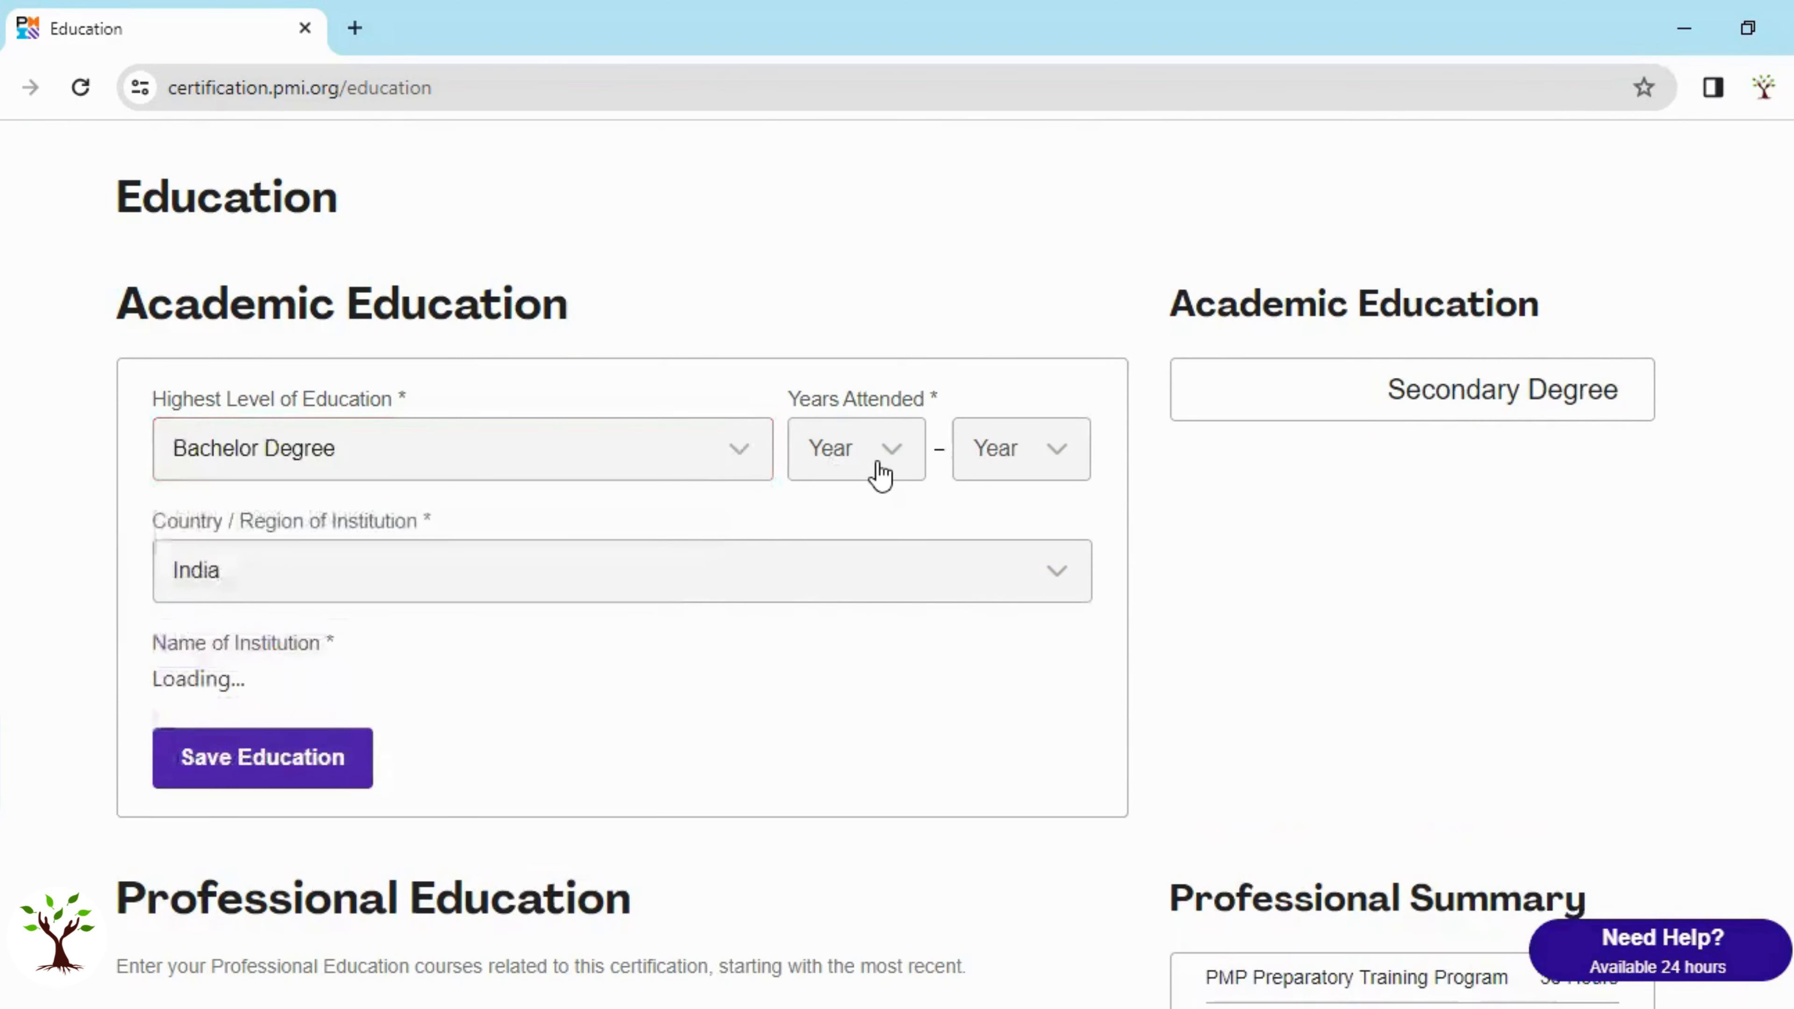
Set the years attended for the bachelor's degree to 2001 through 2004.
{"action": "left_click", "coordinate": [887, 472]}
{"action": "mouse_move", "coordinate": [911, 540]}
{"action": "left_mouse_down"}
{"action": "mouse_move", "coordinate": [927, 599]}
{"action": "mouse_move", "coordinate": [915, 558]}
{"action": "left_mouse_up"}
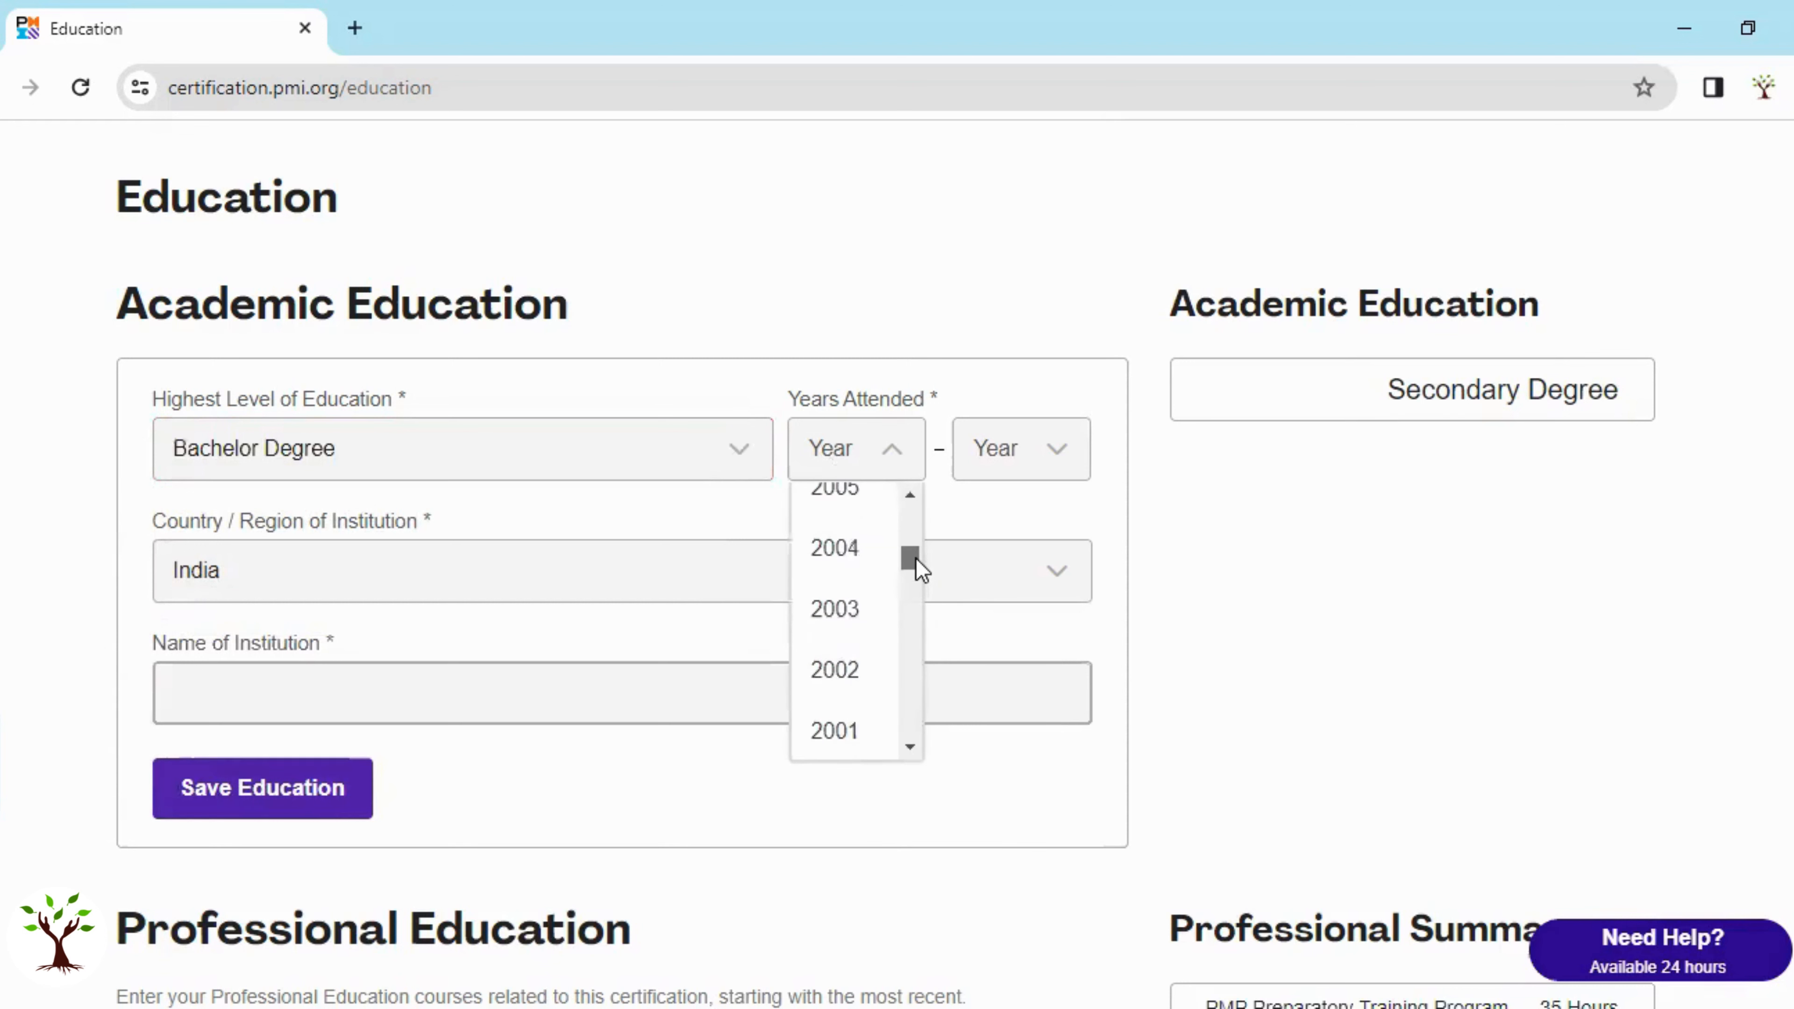
{"action": "left_click", "coordinate": [854, 724]}
{"action": "left_click", "coordinate": [1020, 468]}
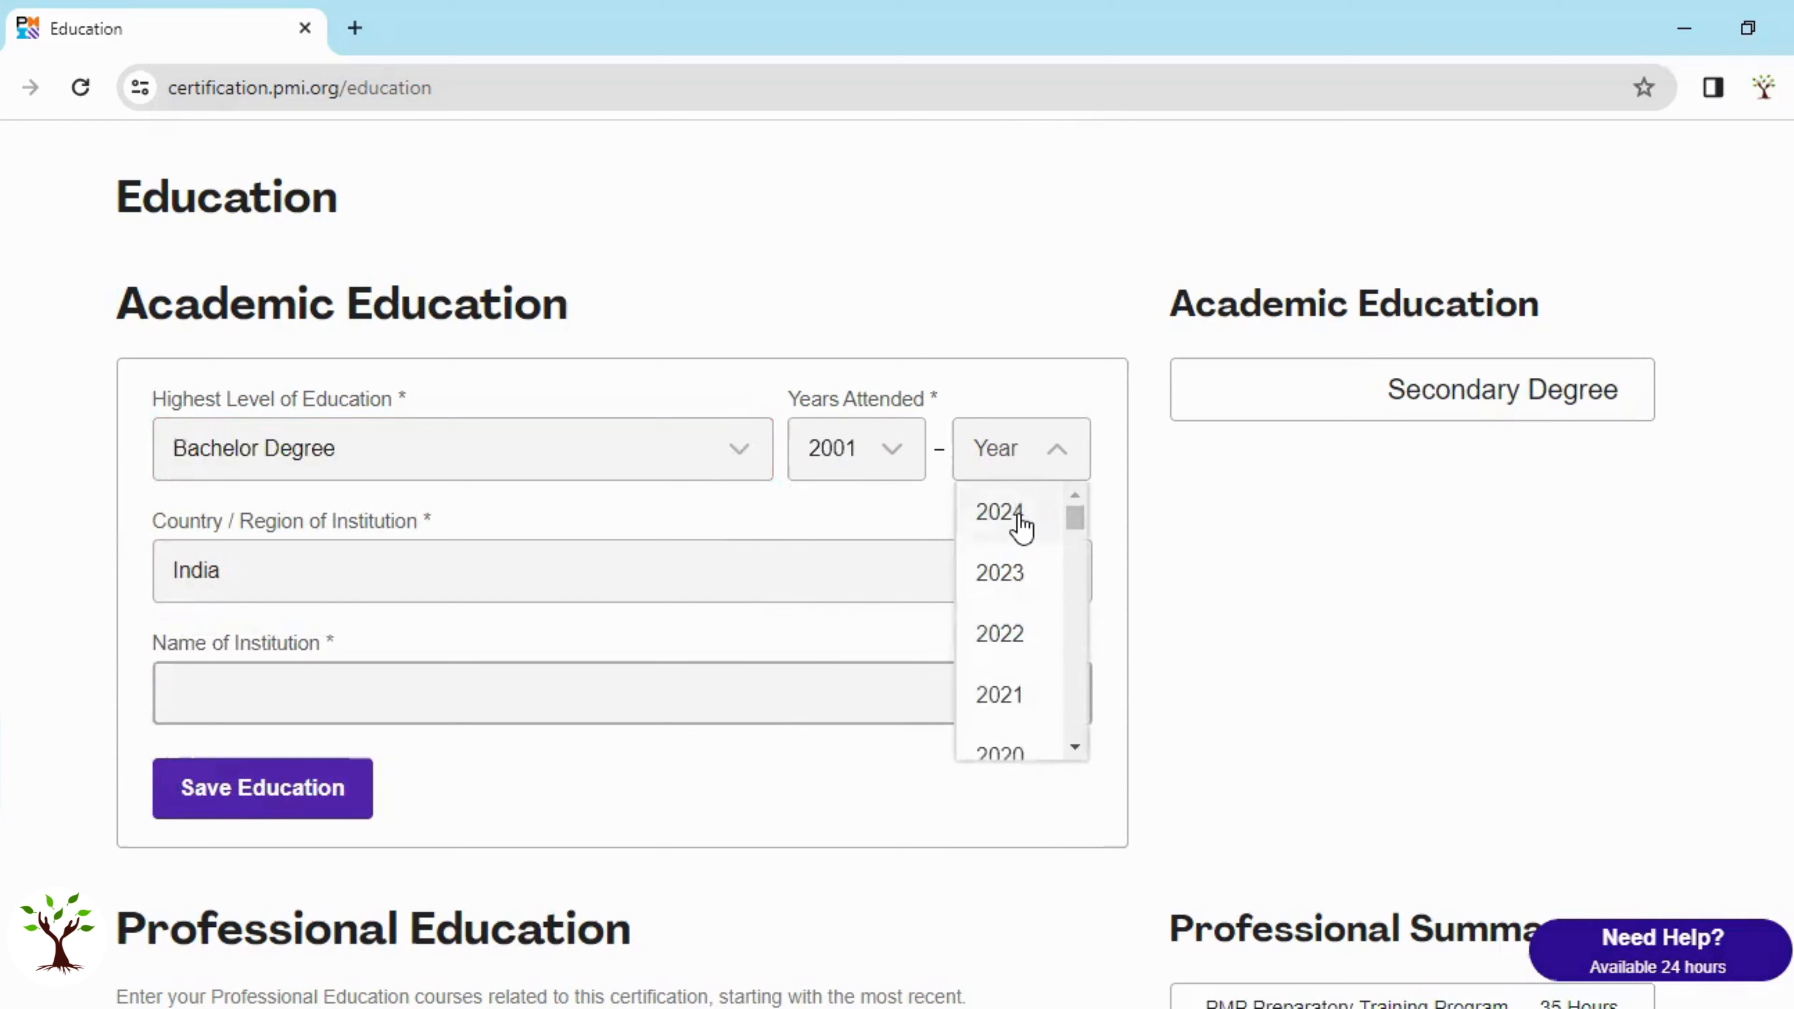
{"action": "left_click", "coordinate": [887, 459]}
{"action": "left_click", "coordinate": [1038, 456]}
{"action": "mouse_move", "coordinate": [1074, 523]}
{"action": "left_mouse_down"}
{"action": "mouse_move", "coordinate": [1073, 581]}
{"action": "mouse_move", "coordinate": [1074, 556]}
{"action": "left_mouse_up"}
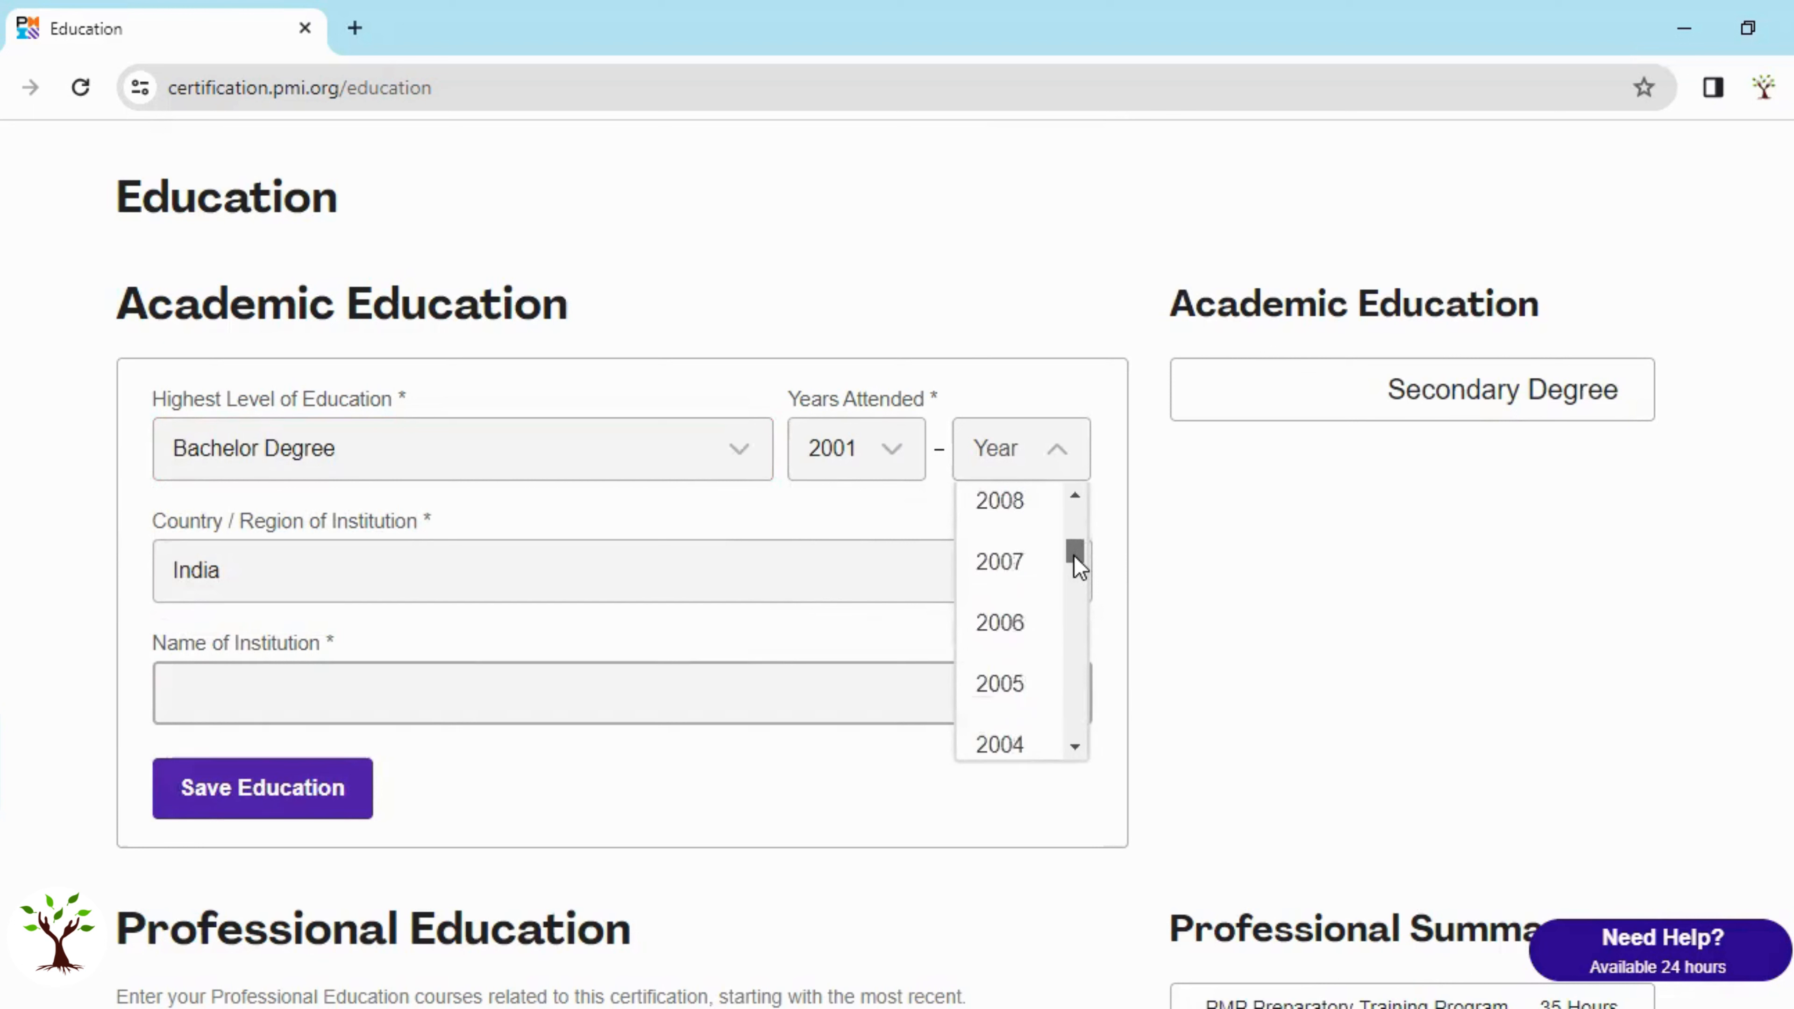
{"action": "left_click", "coordinate": [1017, 746]}
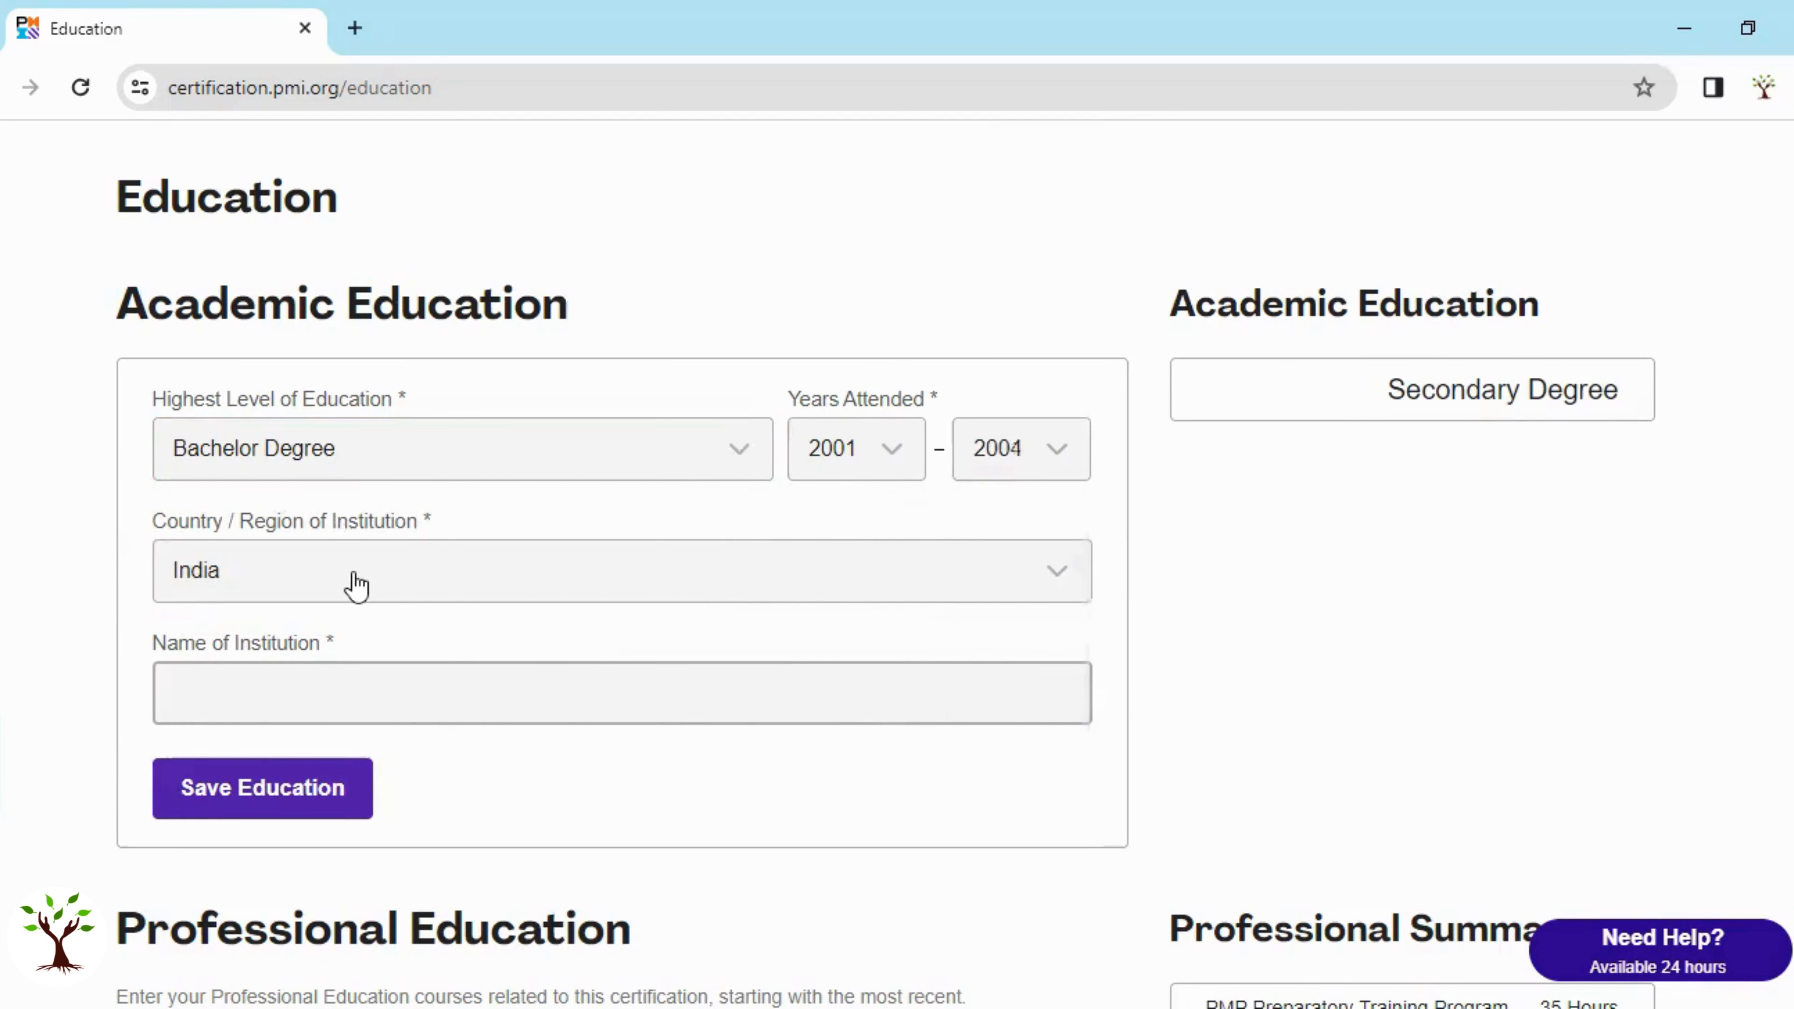
Enter Madras University as the institution and Accounting as the field of study, and save the academic education entry.
{"action": "left_click", "coordinate": [396, 696]}
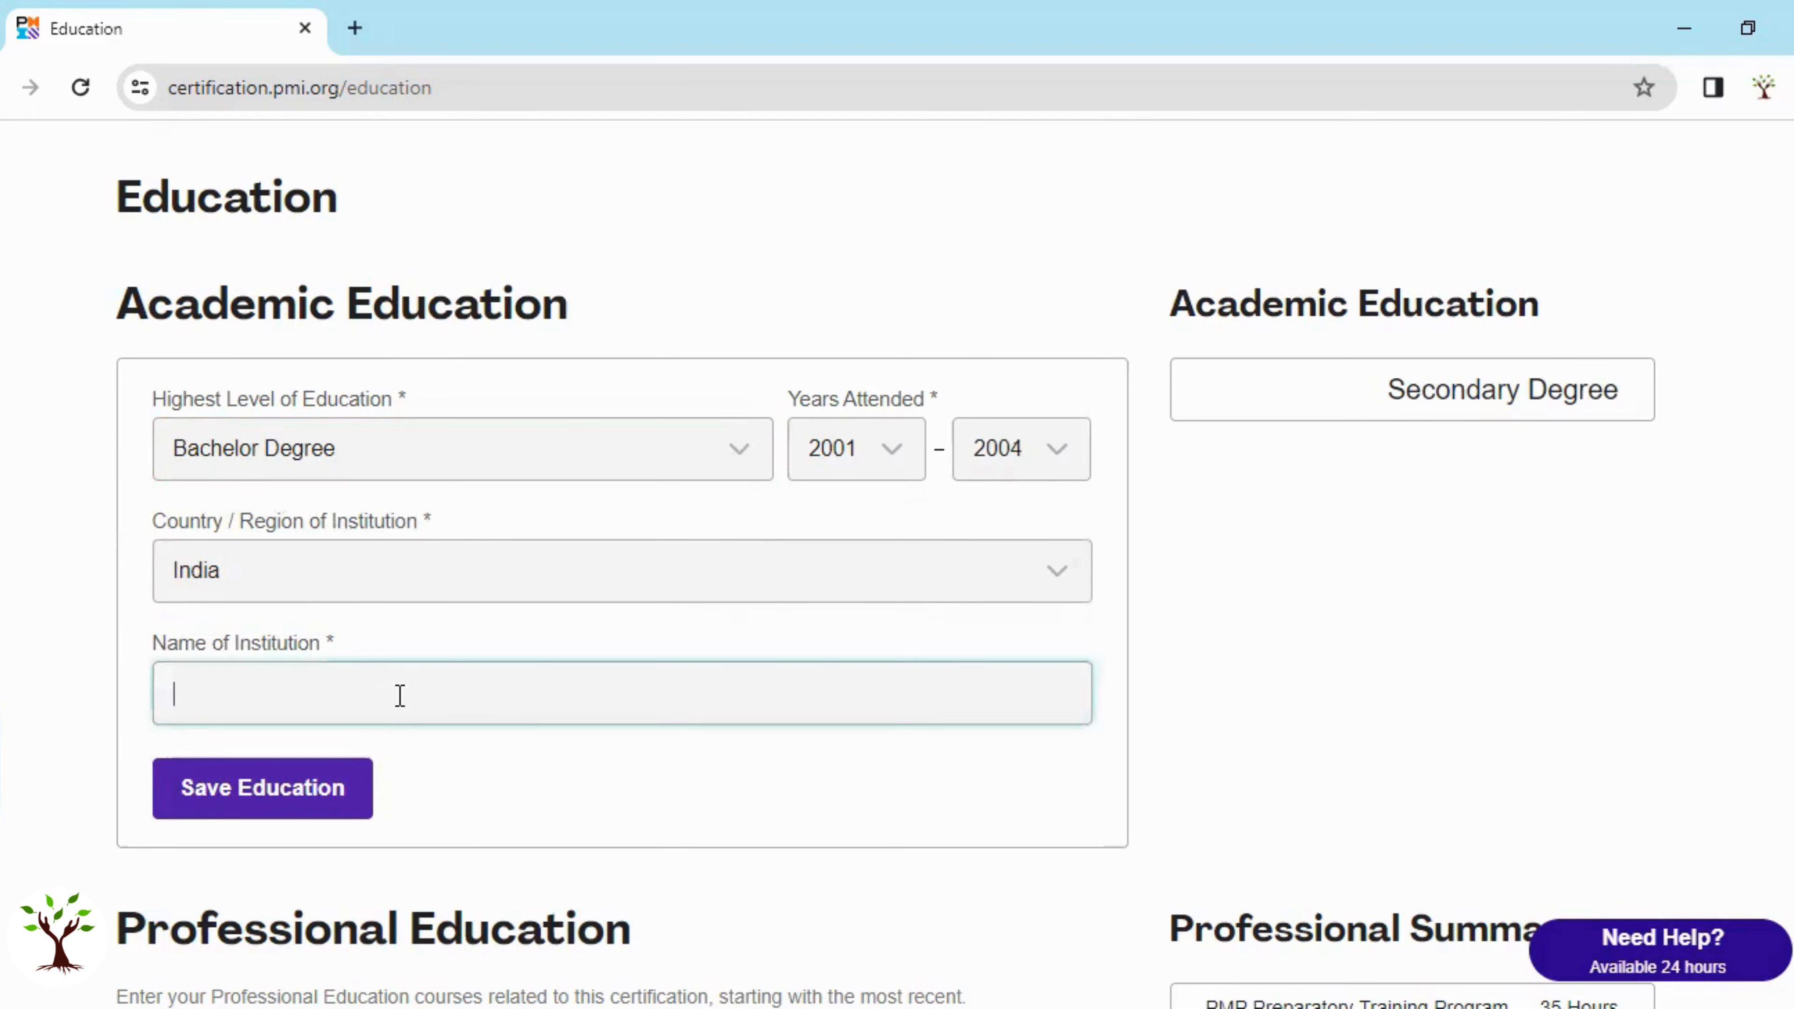
{"action": "type", "text": "Madras "}
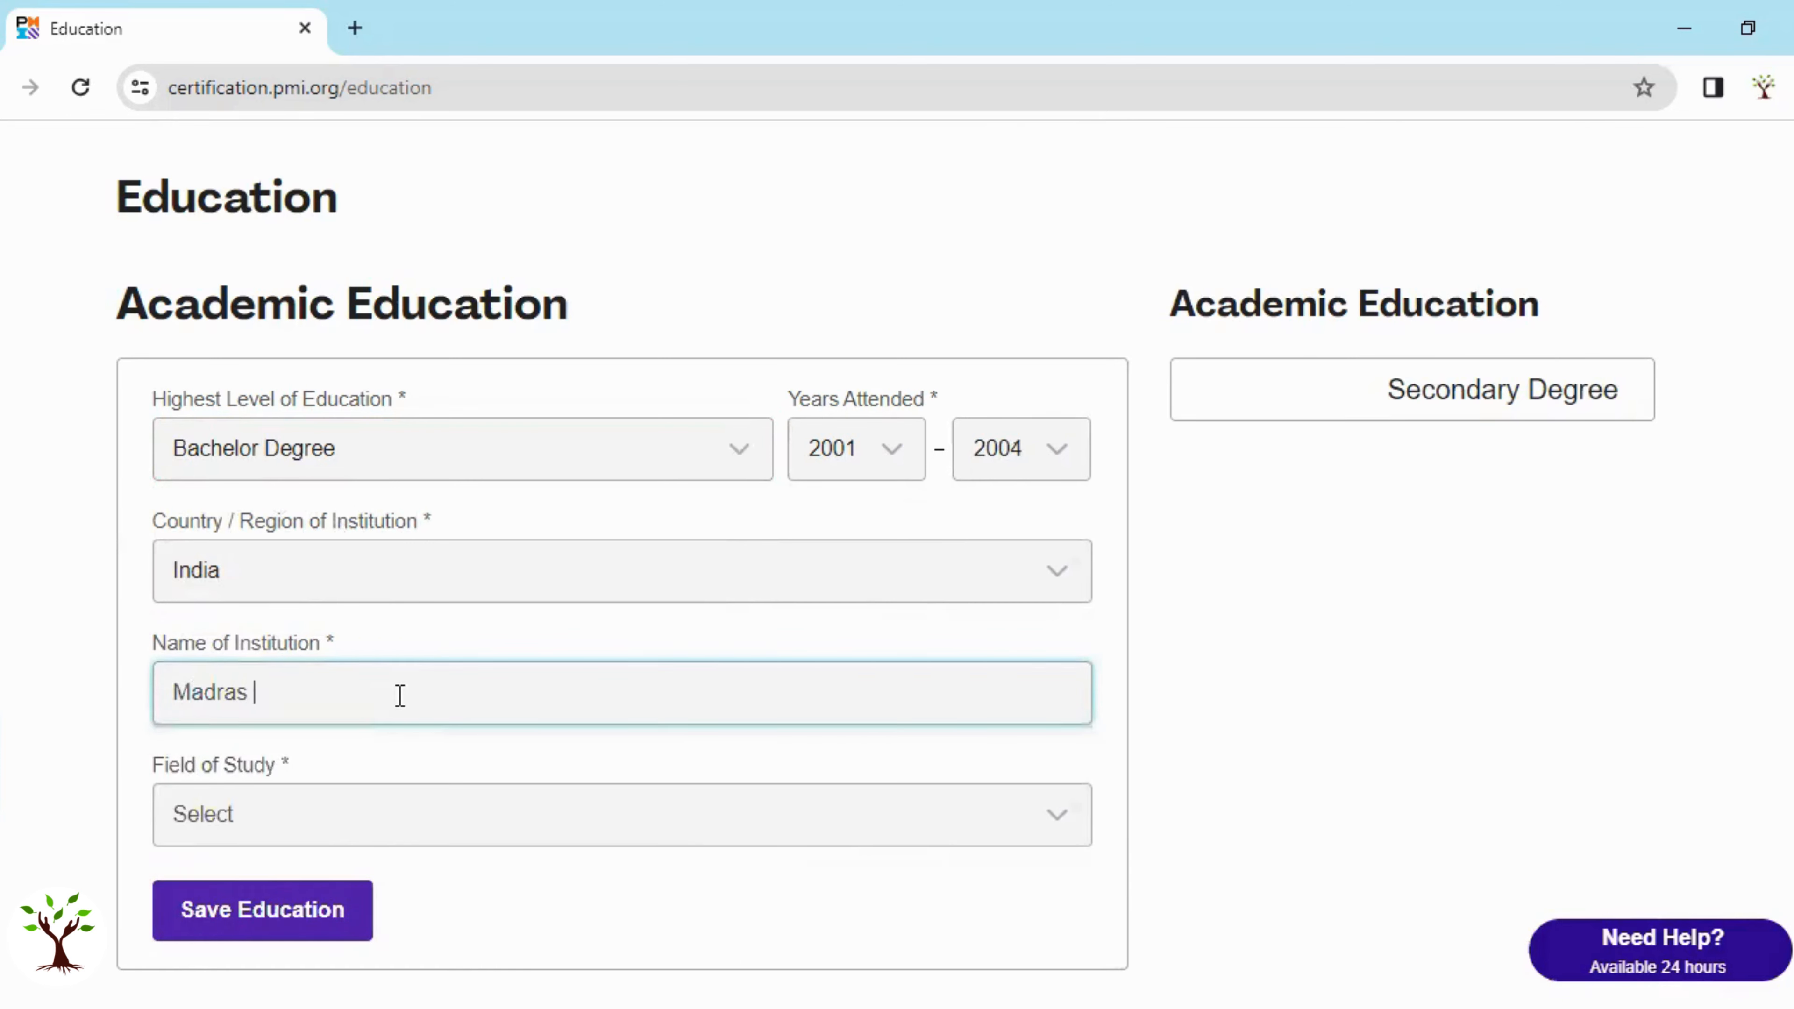
{"action": "type", "text": "University"}
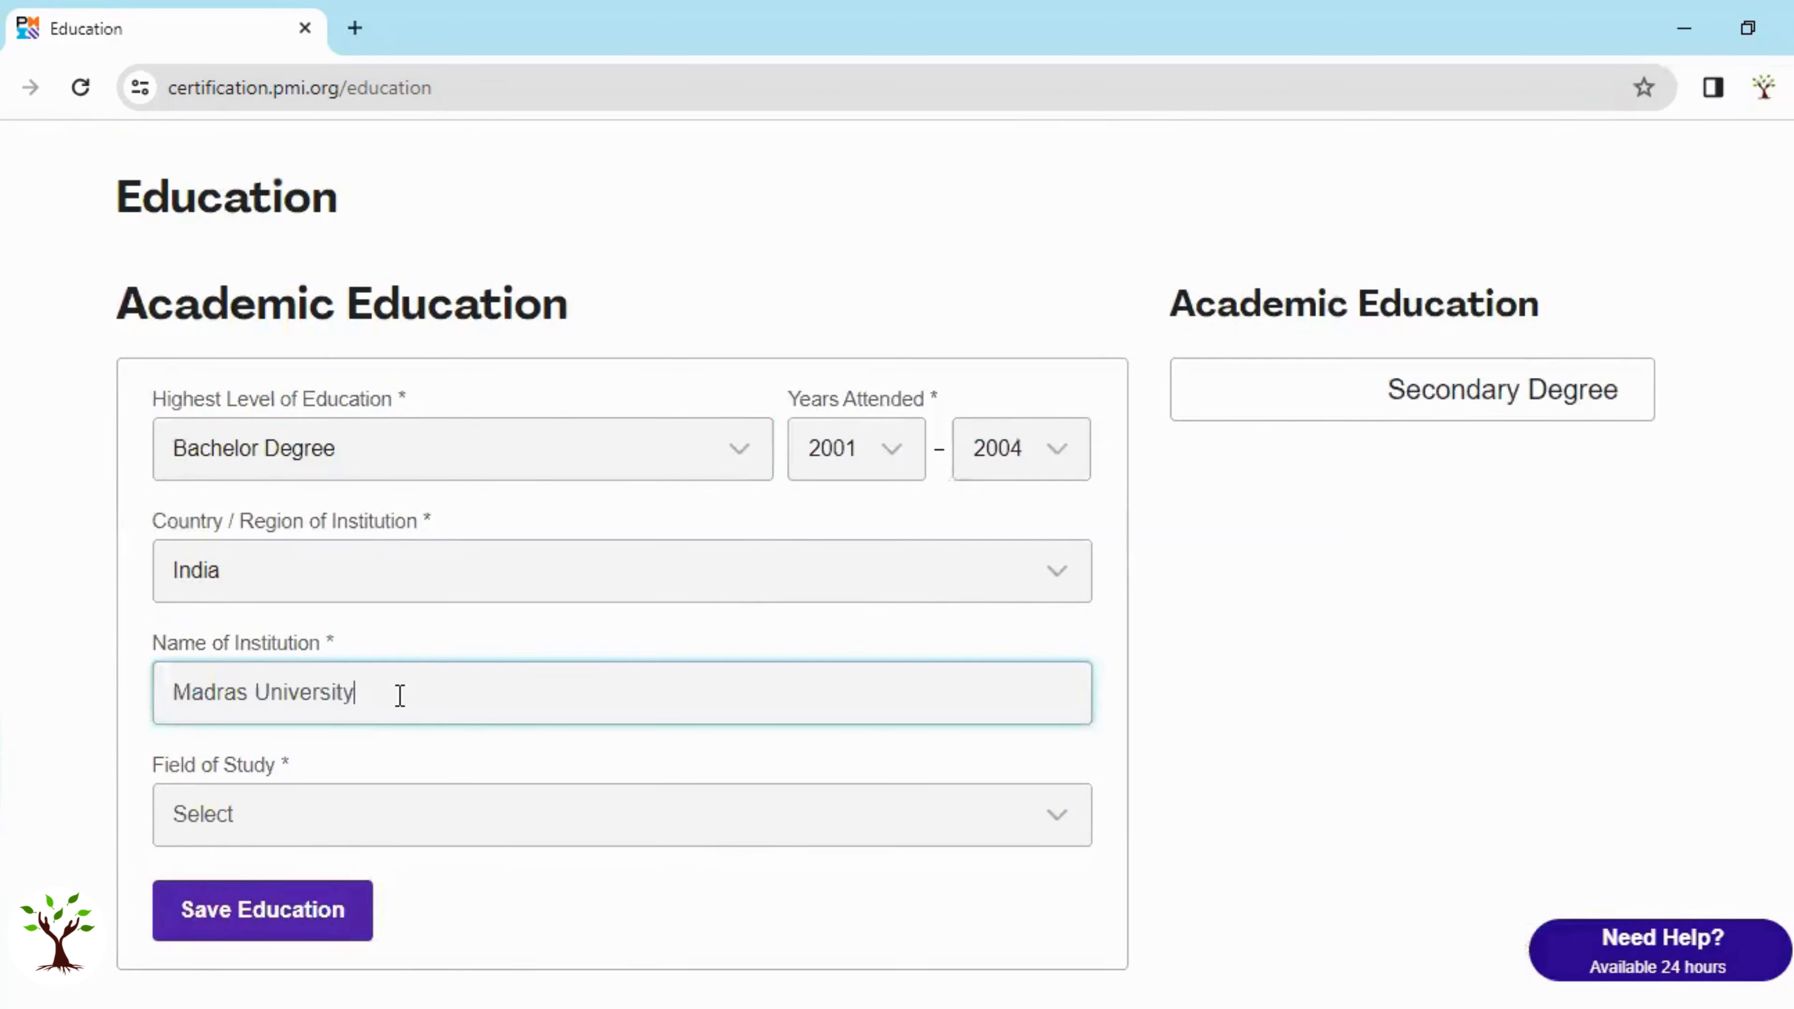
{"action": "left_click", "coordinate": [868, 841]}
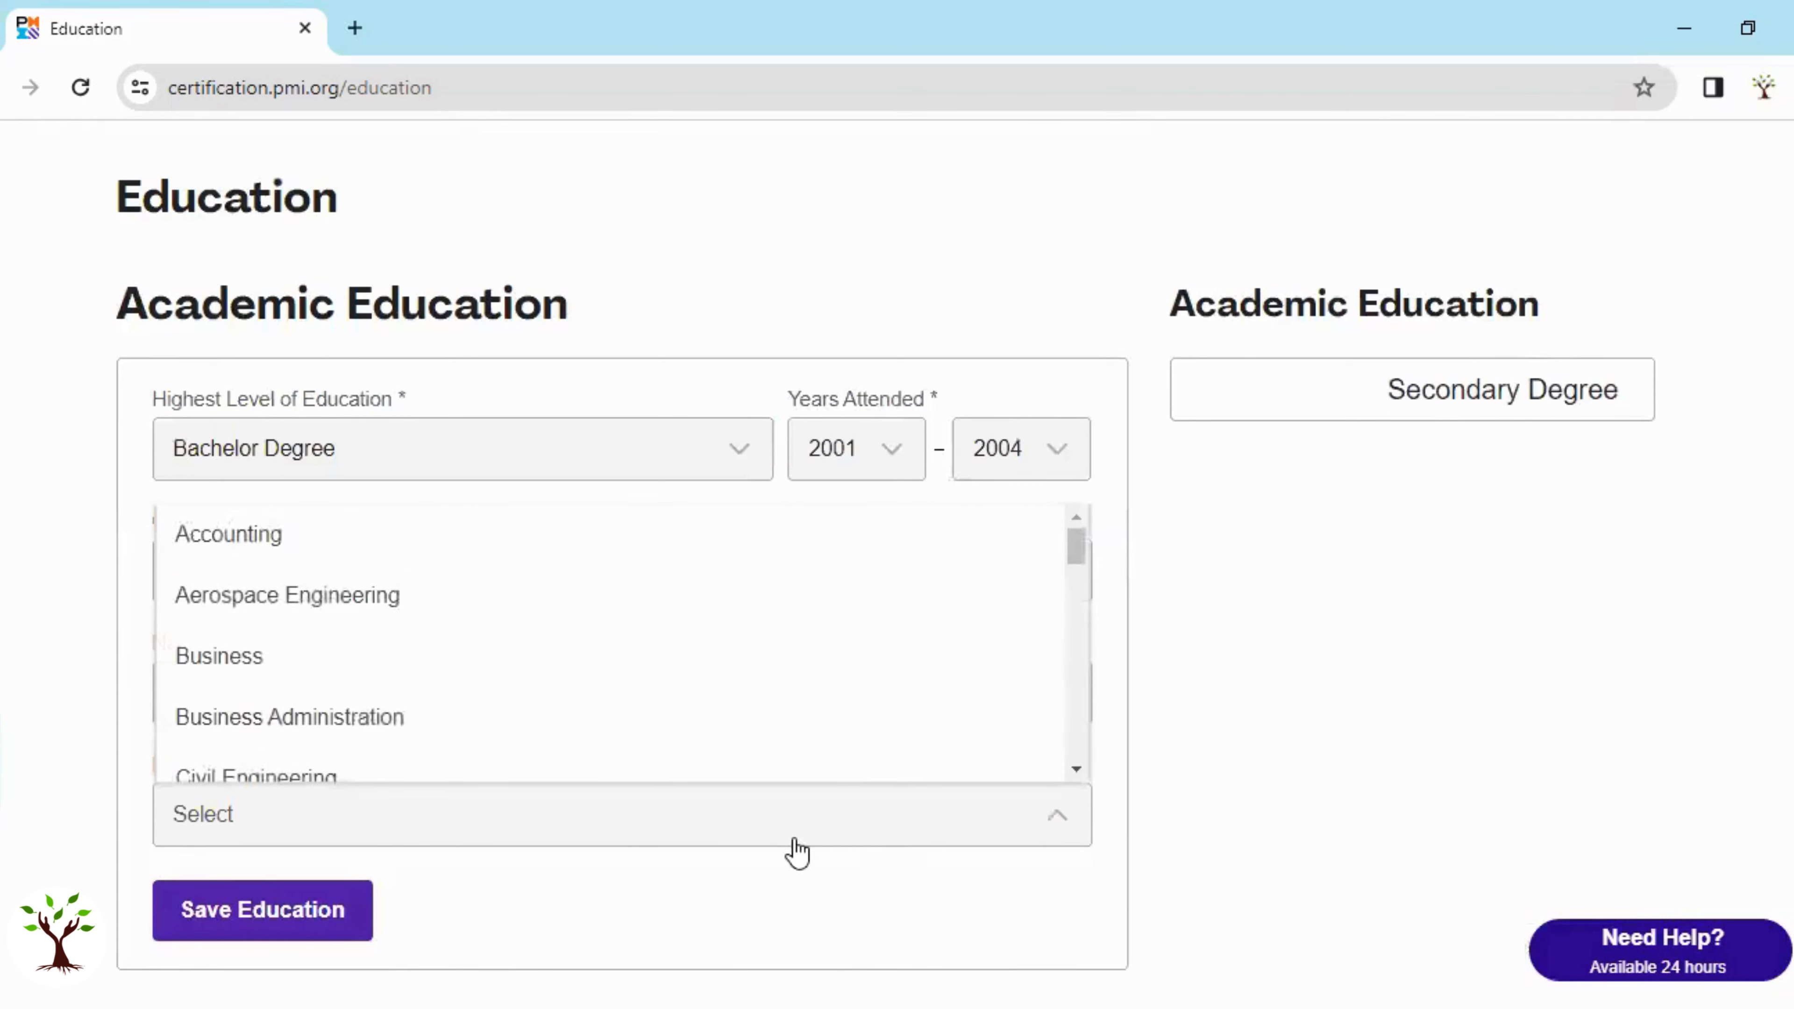
{"action": "left_click", "coordinate": [325, 541]}
{"action": "left_click", "coordinate": [328, 913]}
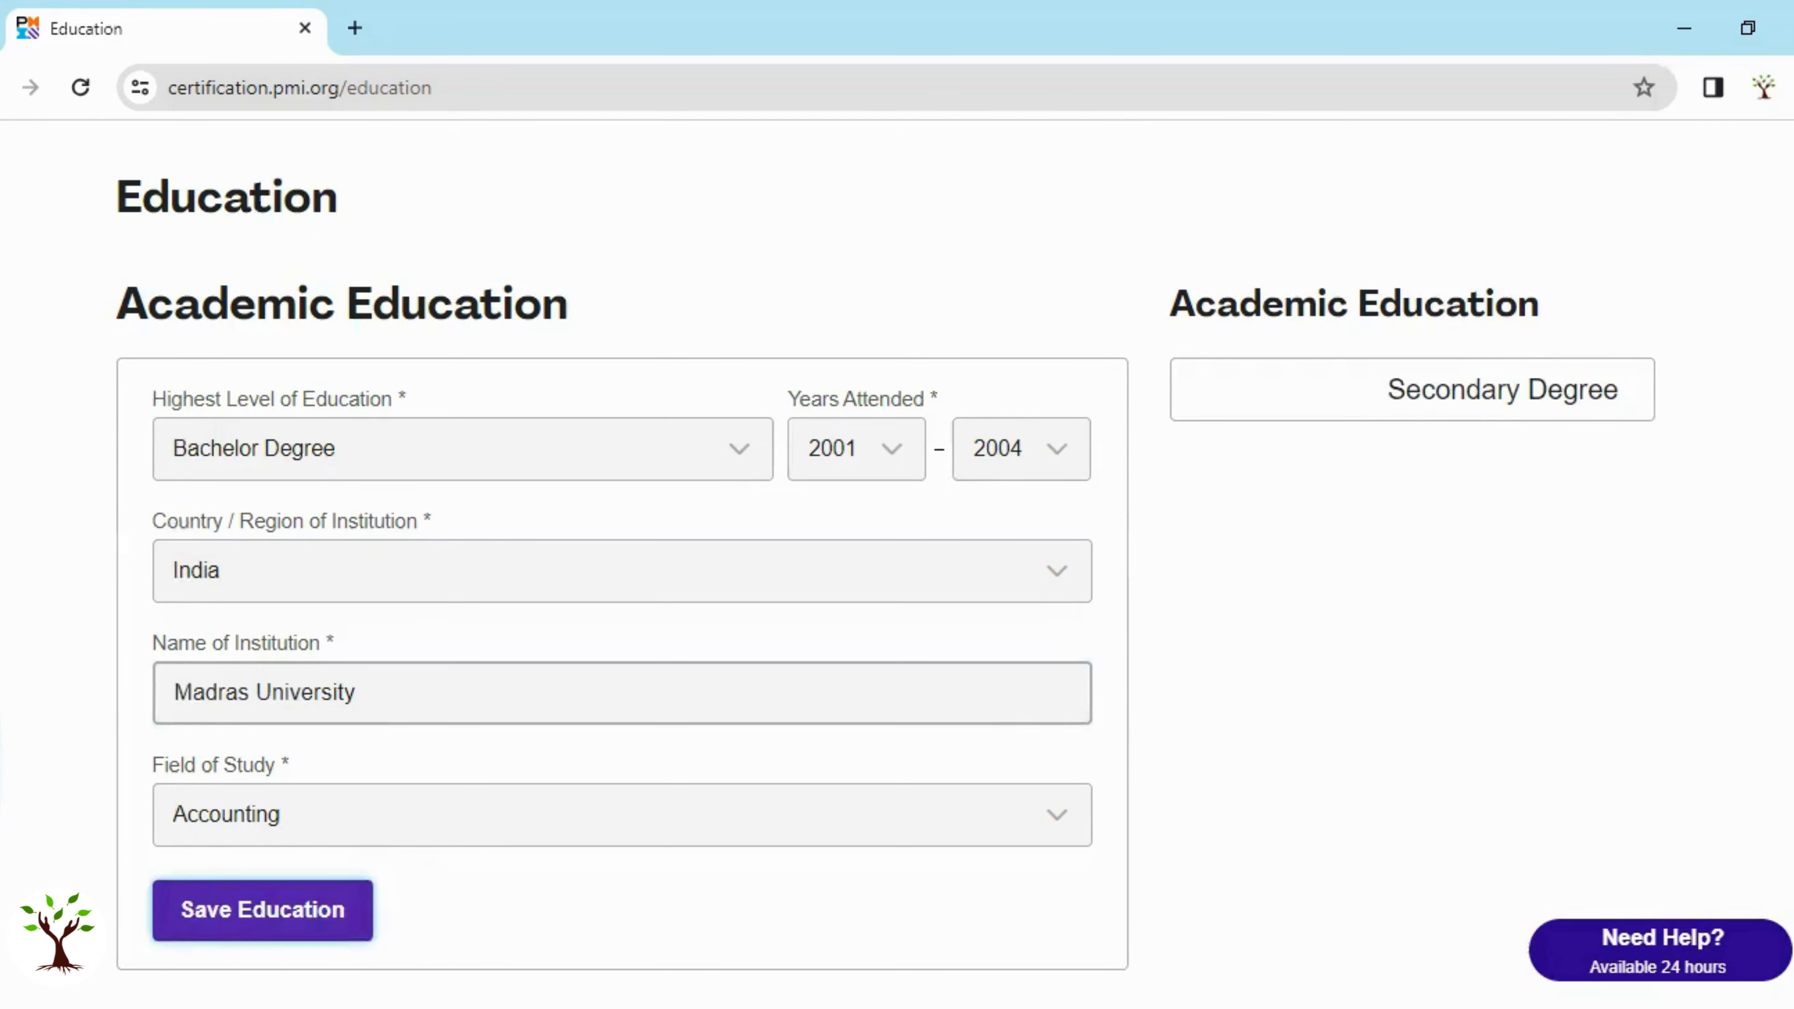
Continue from the completed Education section to the Experience section of the application.
{"action": "scroll", "coordinate": [897, 565], "scroll_direction": "down", "scroll_amount": 10}
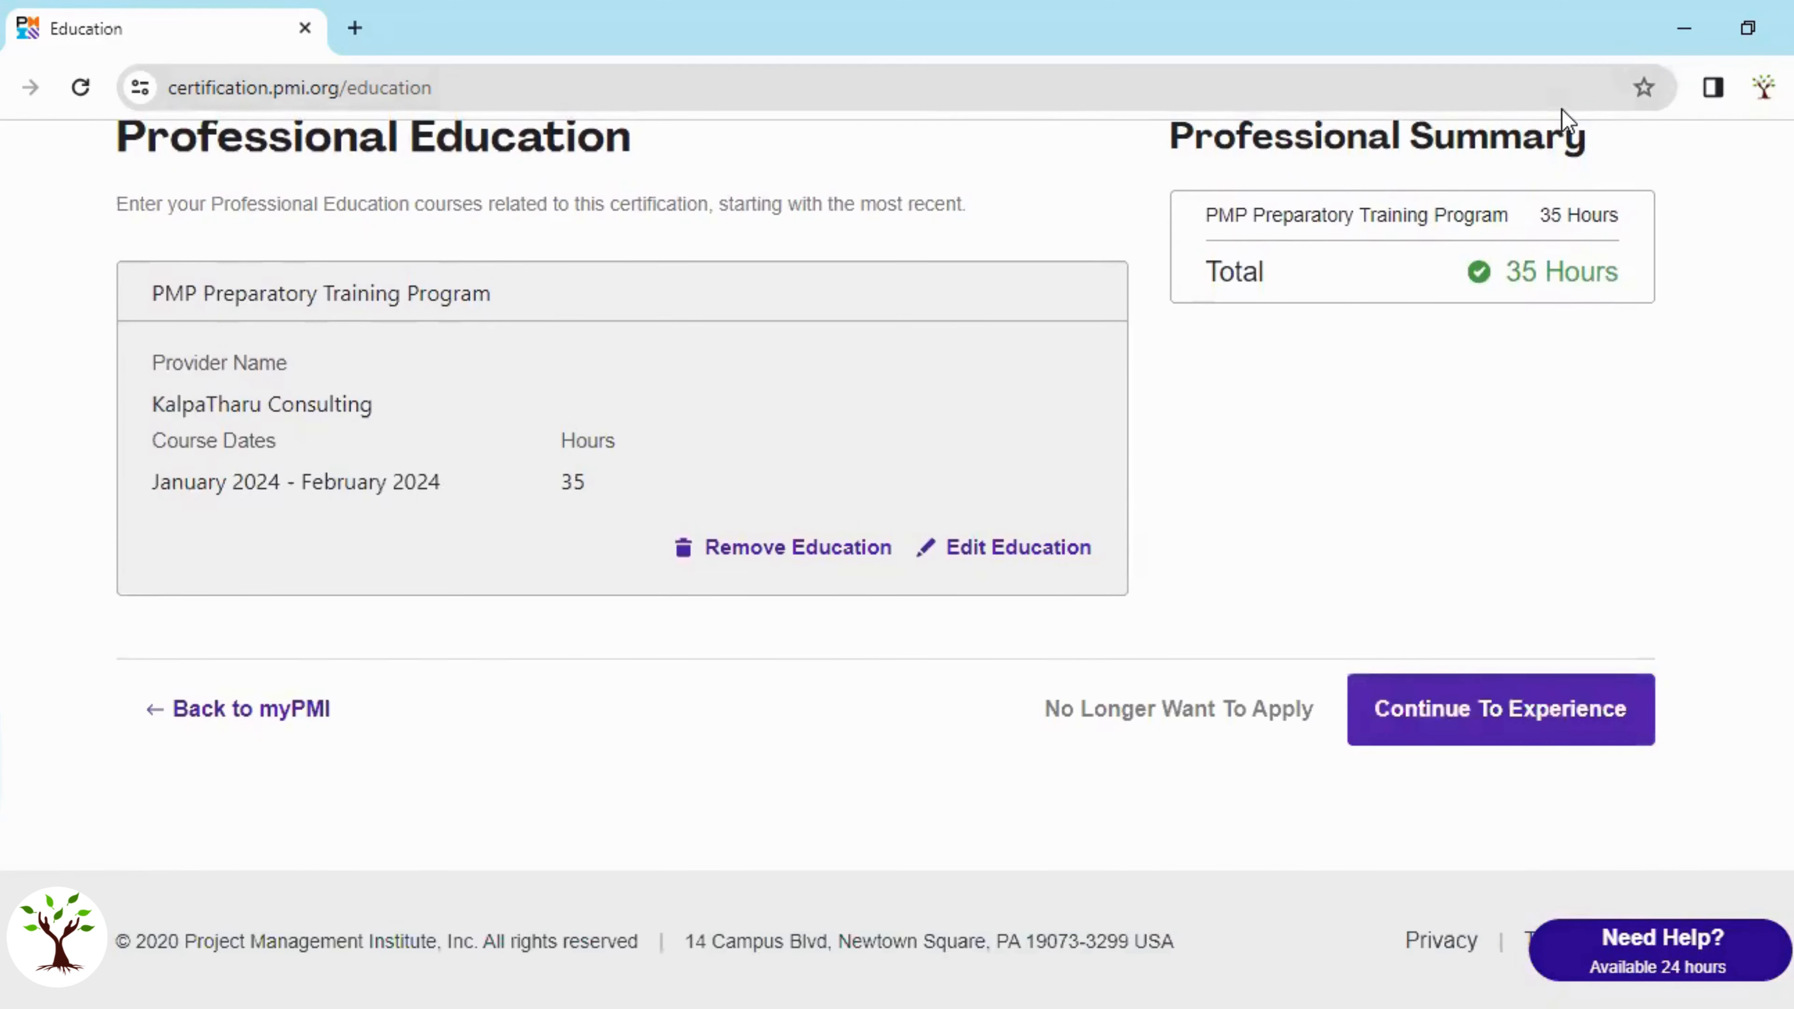
{"action": "left_click", "coordinate": [1518, 717]}
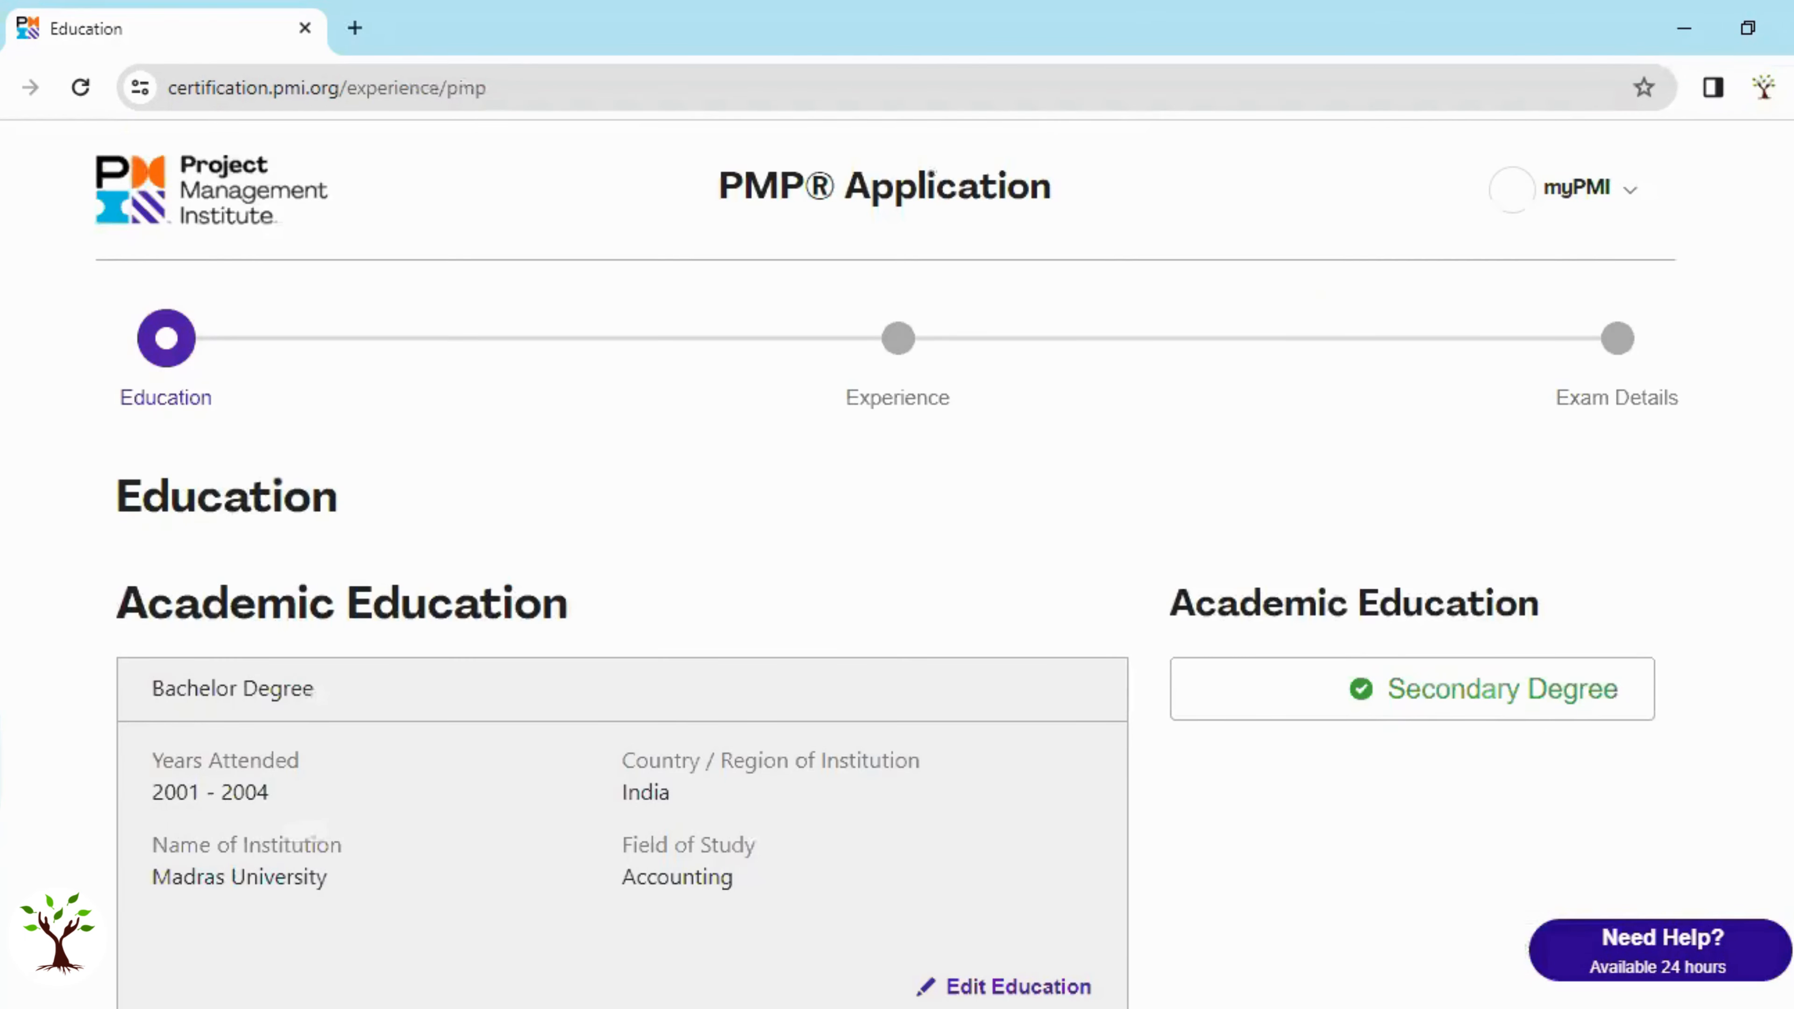
Examine the project experience form's fields, including the choices for functional reporting area, organization primary focus and approach/methodology.
{"action": "scroll", "coordinate": [1503, 459], "scroll_direction": "down", "scroll_amount": 3}
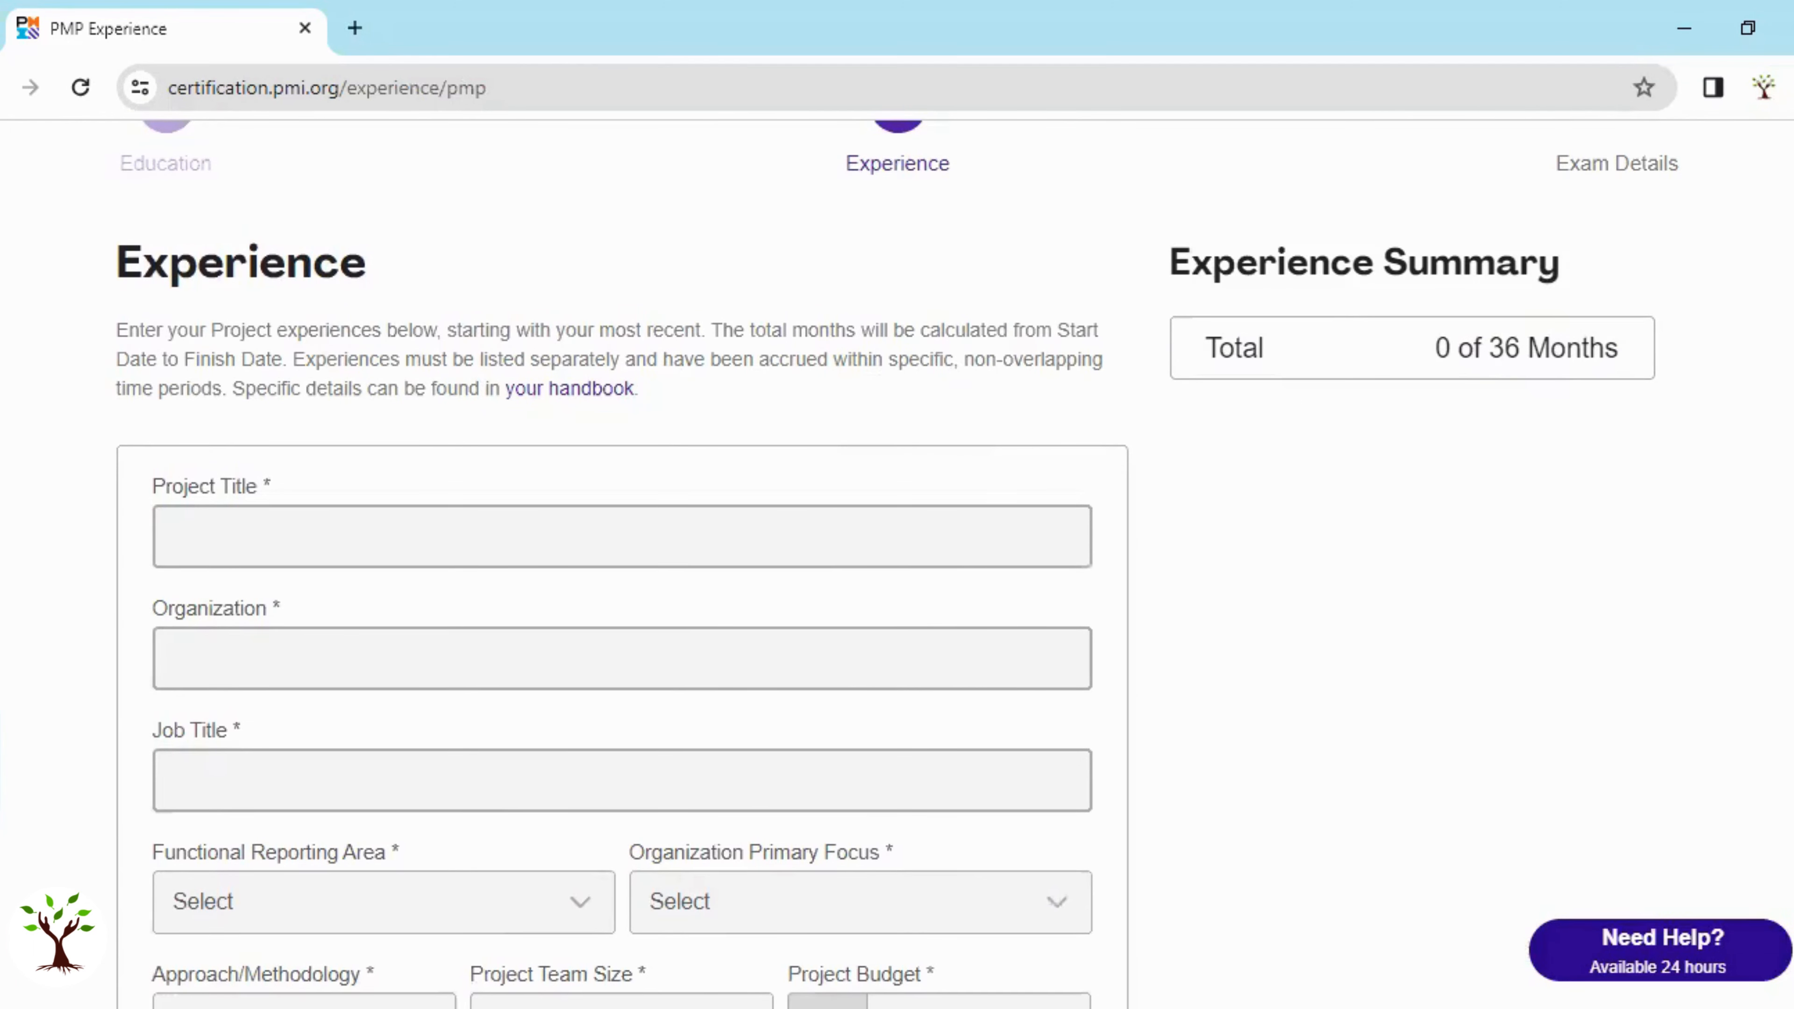
{"action": "scroll", "coordinate": [897, 559], "scroll_direction": "down", "scroll_amount": 3}
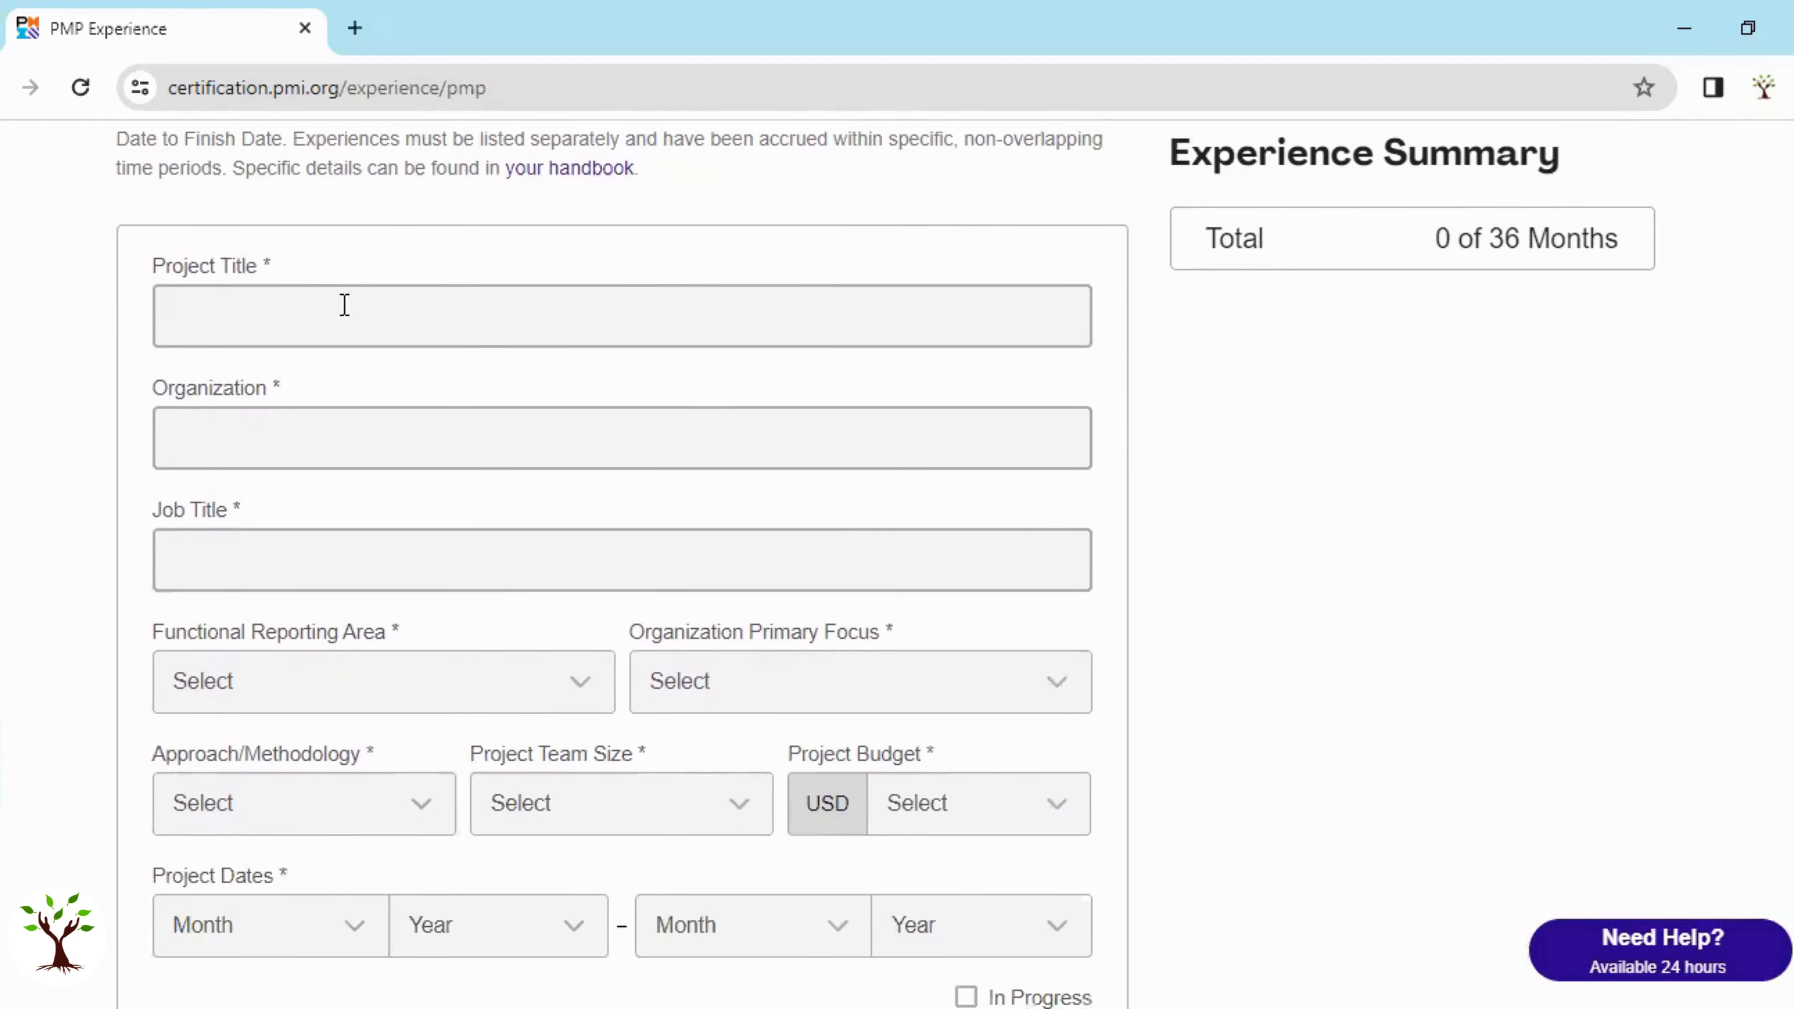
{"action": "left_click", "coordinate": [275, 439]}
{"action": "left_click", "coordinate": [332, 569]}
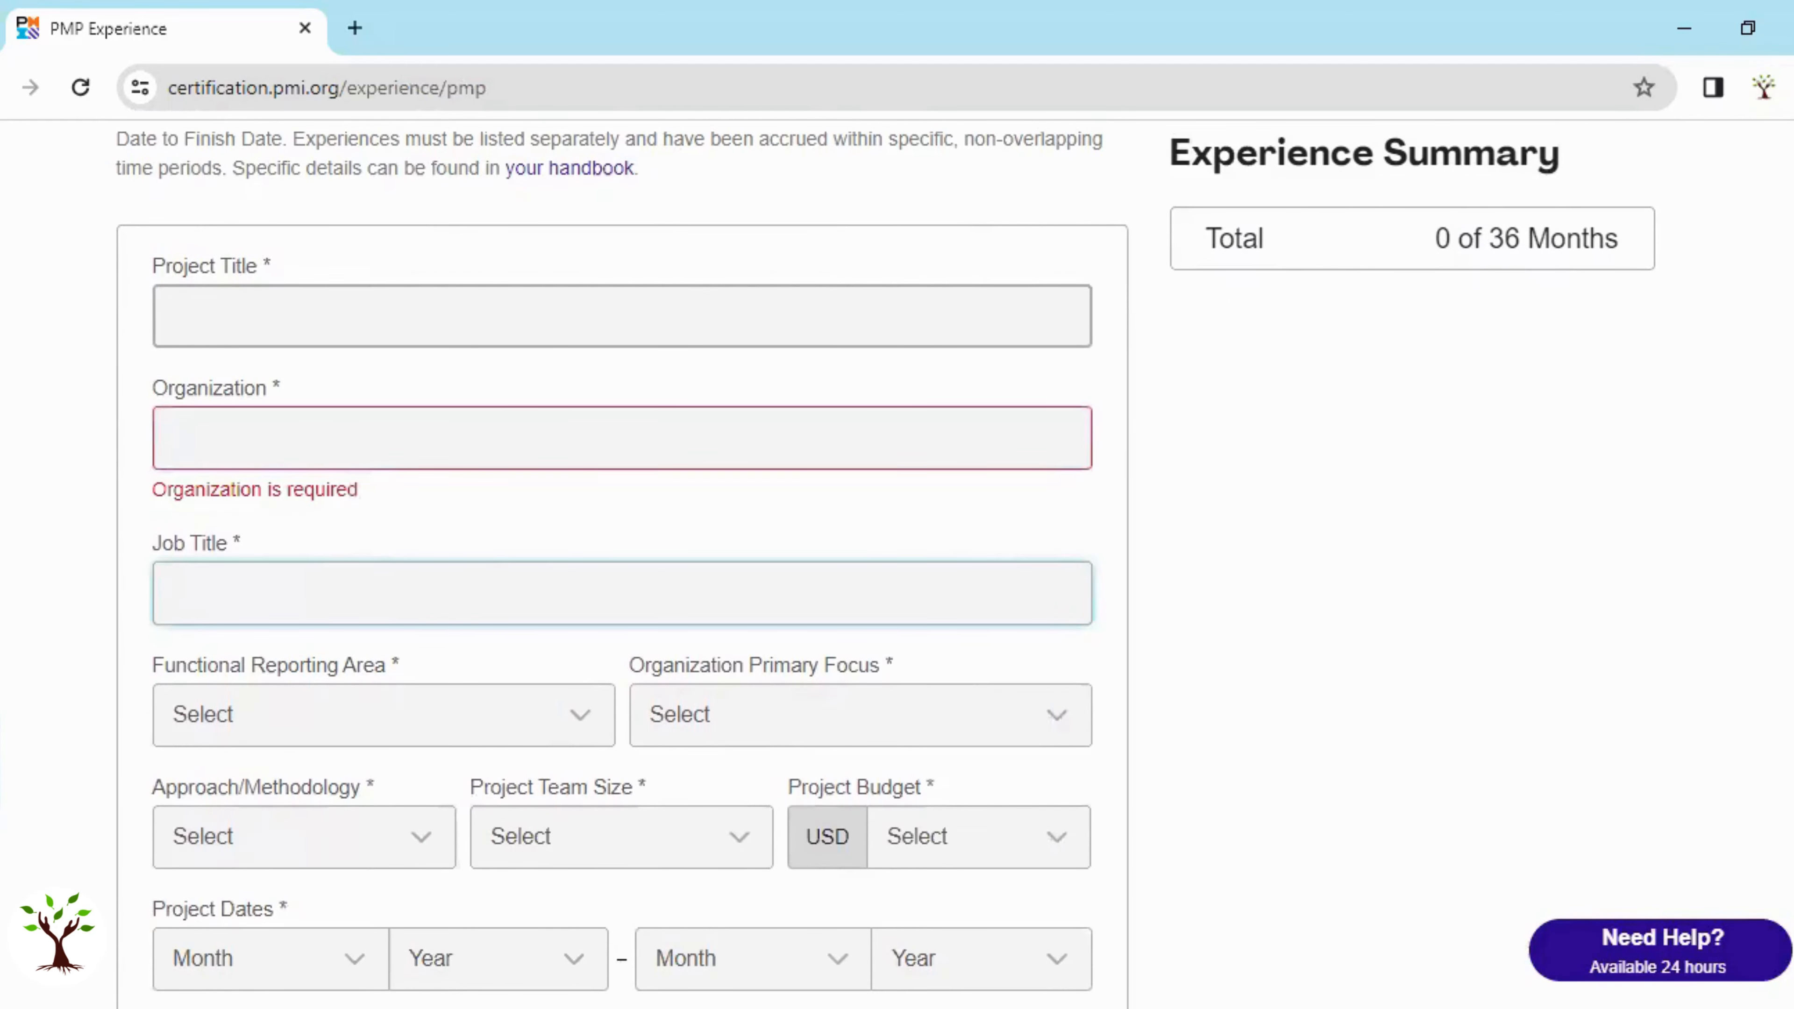
{"action": "scroll", "coordinate": [621, 564], "scroll_direction": "down", "scroll_amount": 4}
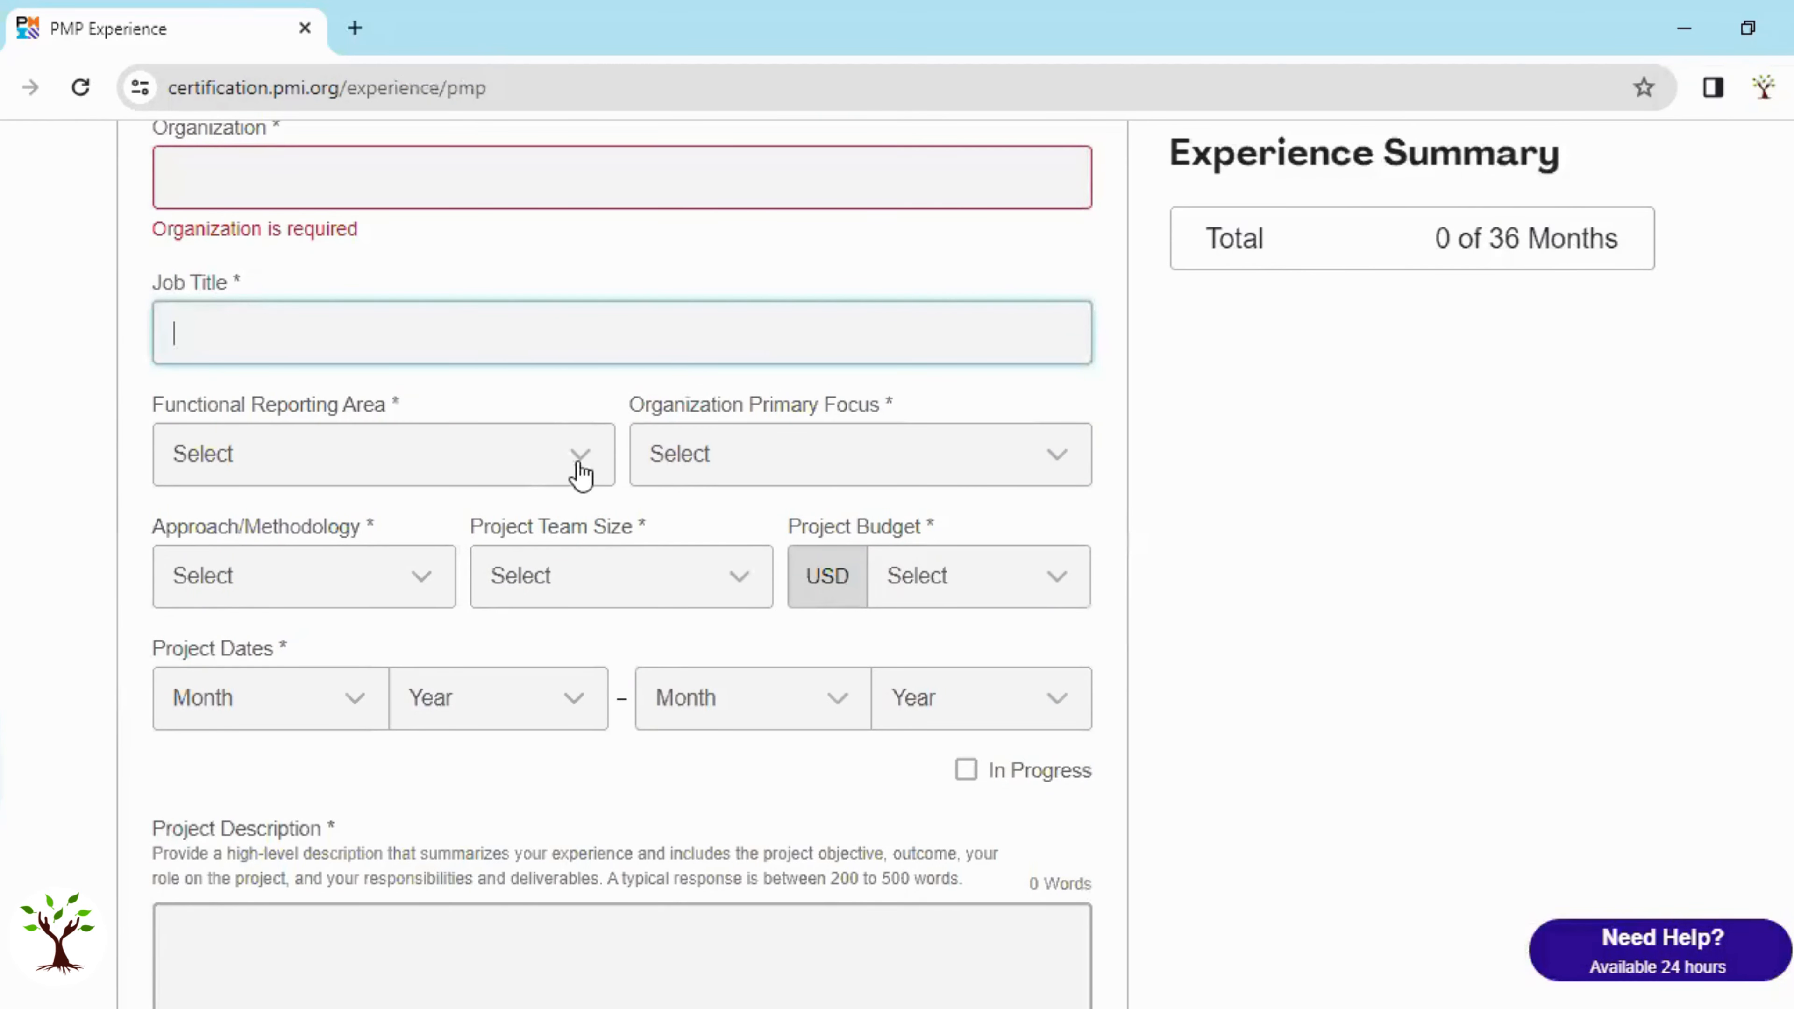
{"action": "left_click", "coordinate": [589, 470]}
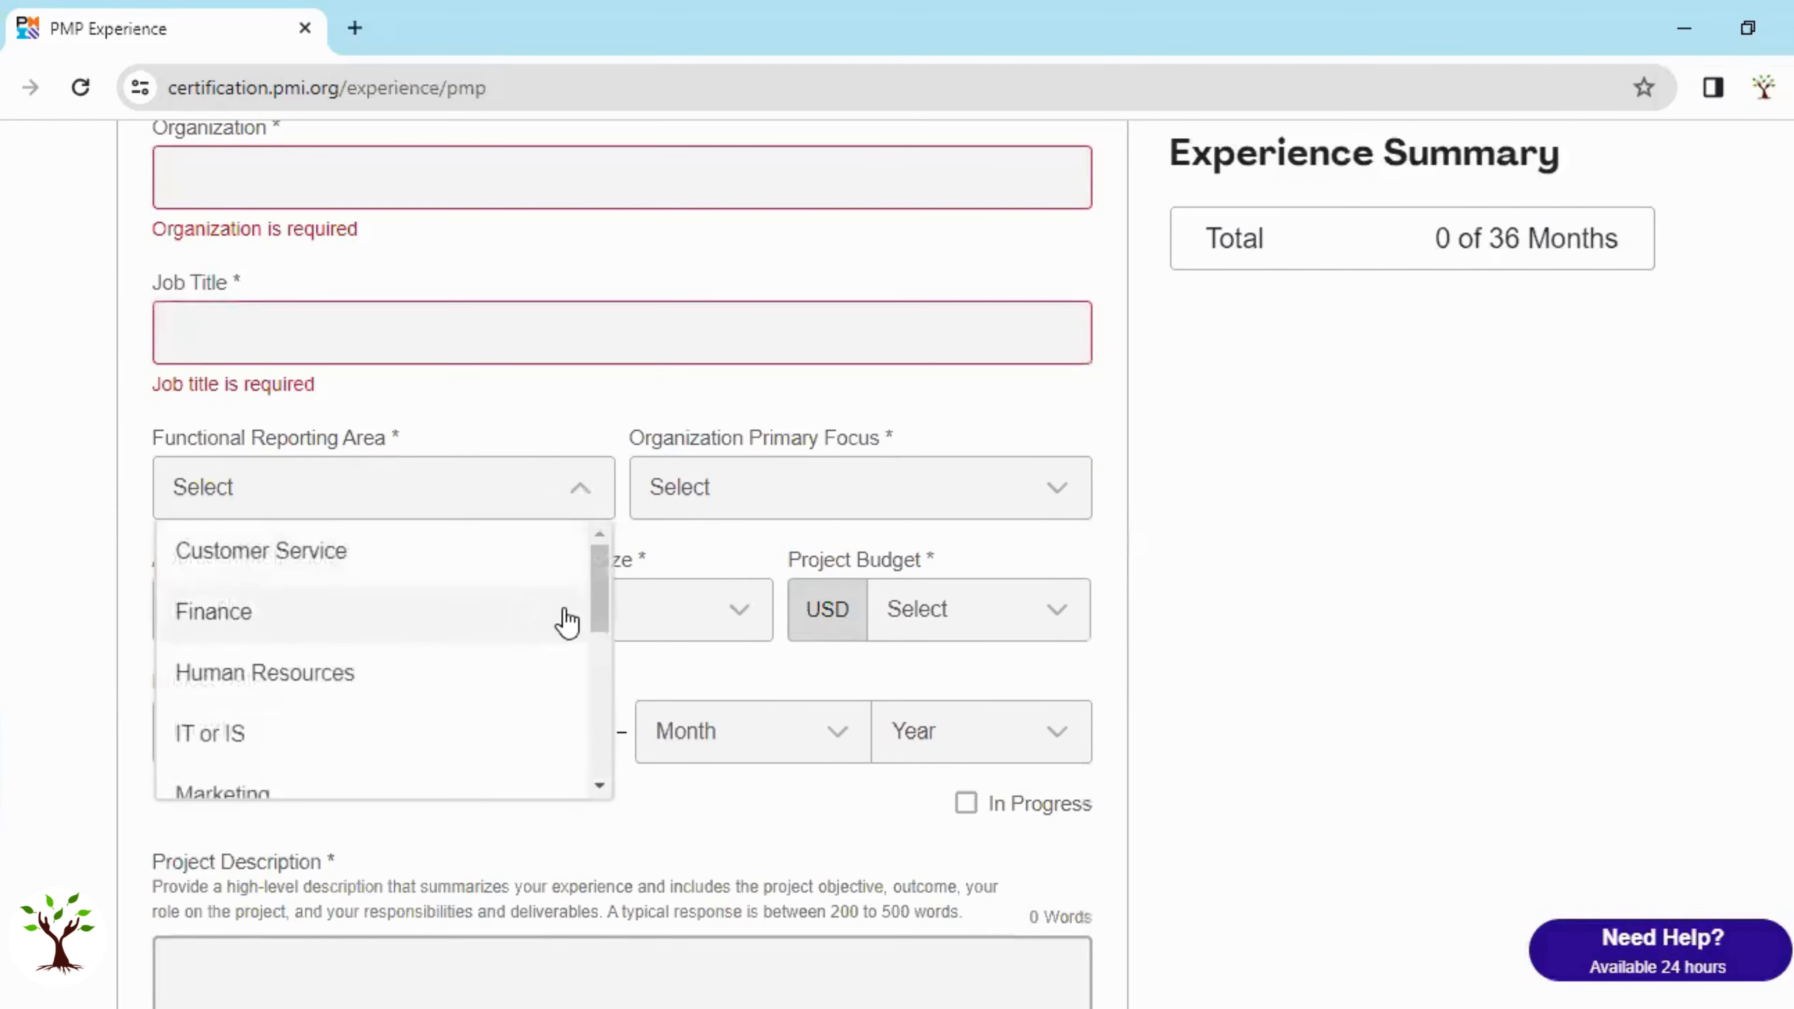
{"action": "left_click_drag", "start_coordinate": [596, 594], "coordinate": [596, 716]}
{"action": "left_click", "coordinate": [1383, 533]}
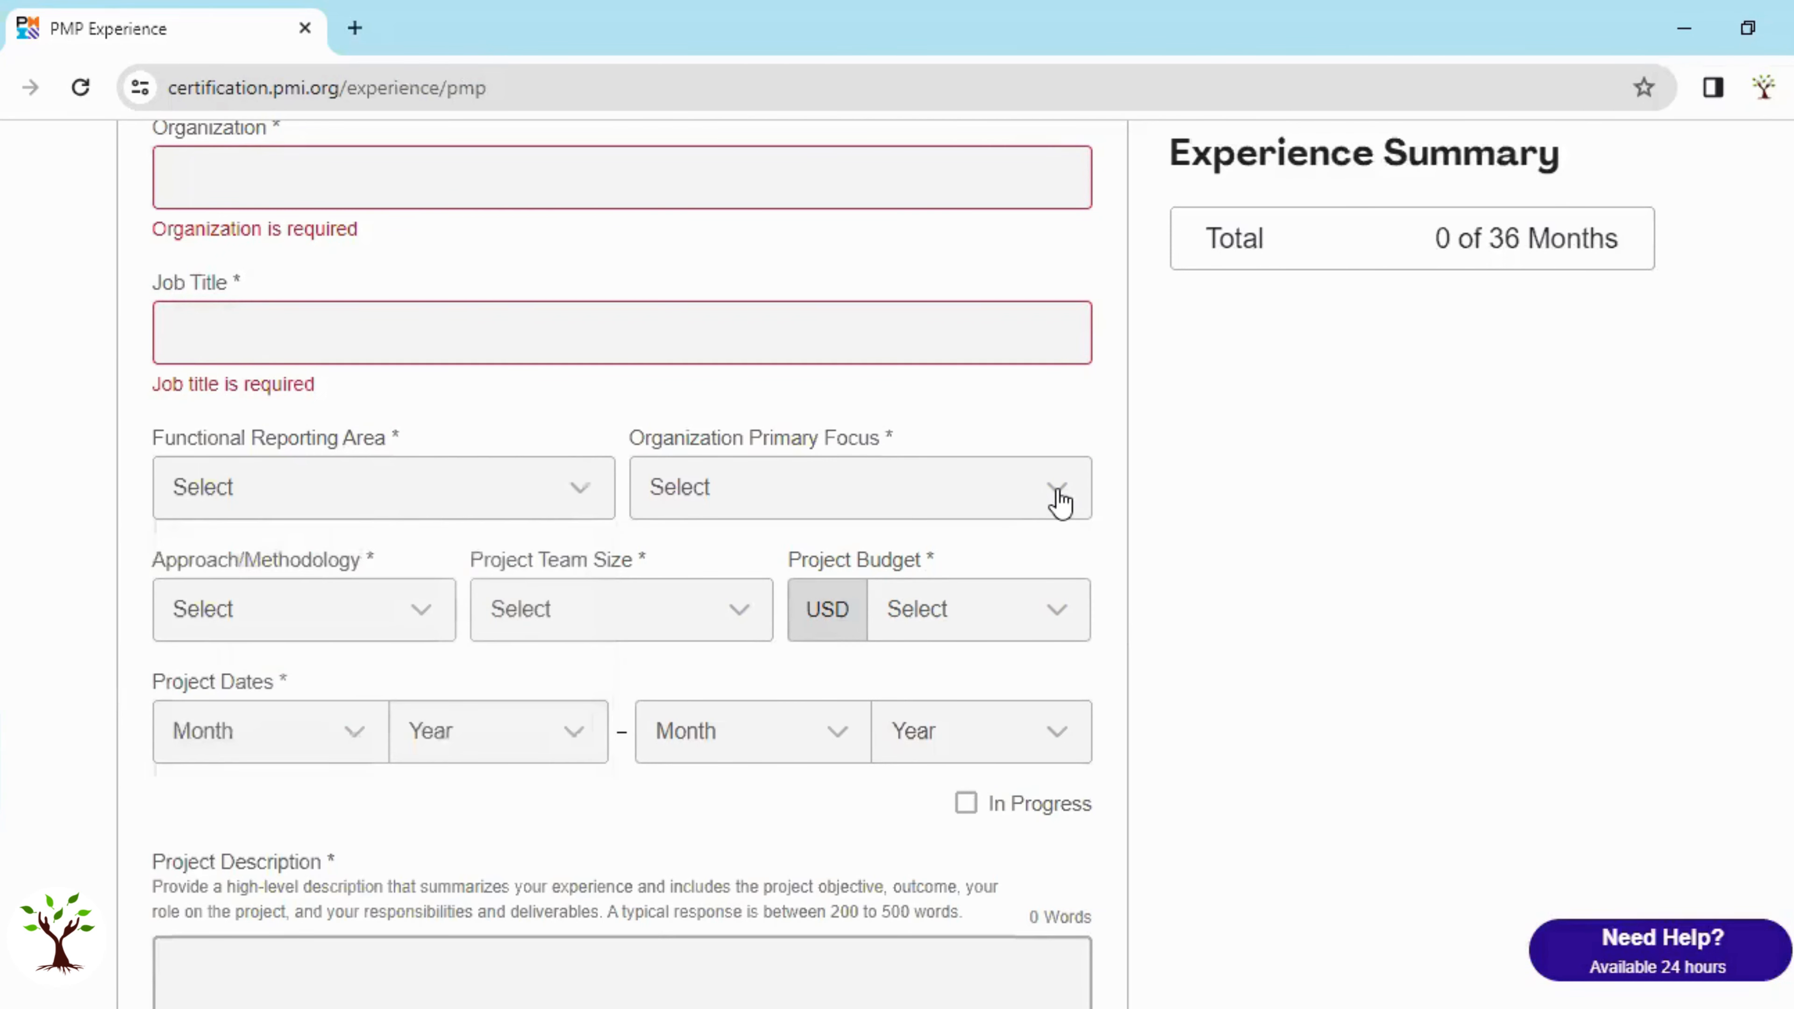
{"action": "left_click", "coordinate": [1059, 504]}
{"action": "left_click", "coordinate": [1301, 585]}
{"action": "scroll", "coordinate": [621, 530], "scroll_direction": "down", "scroll_amount": 2}
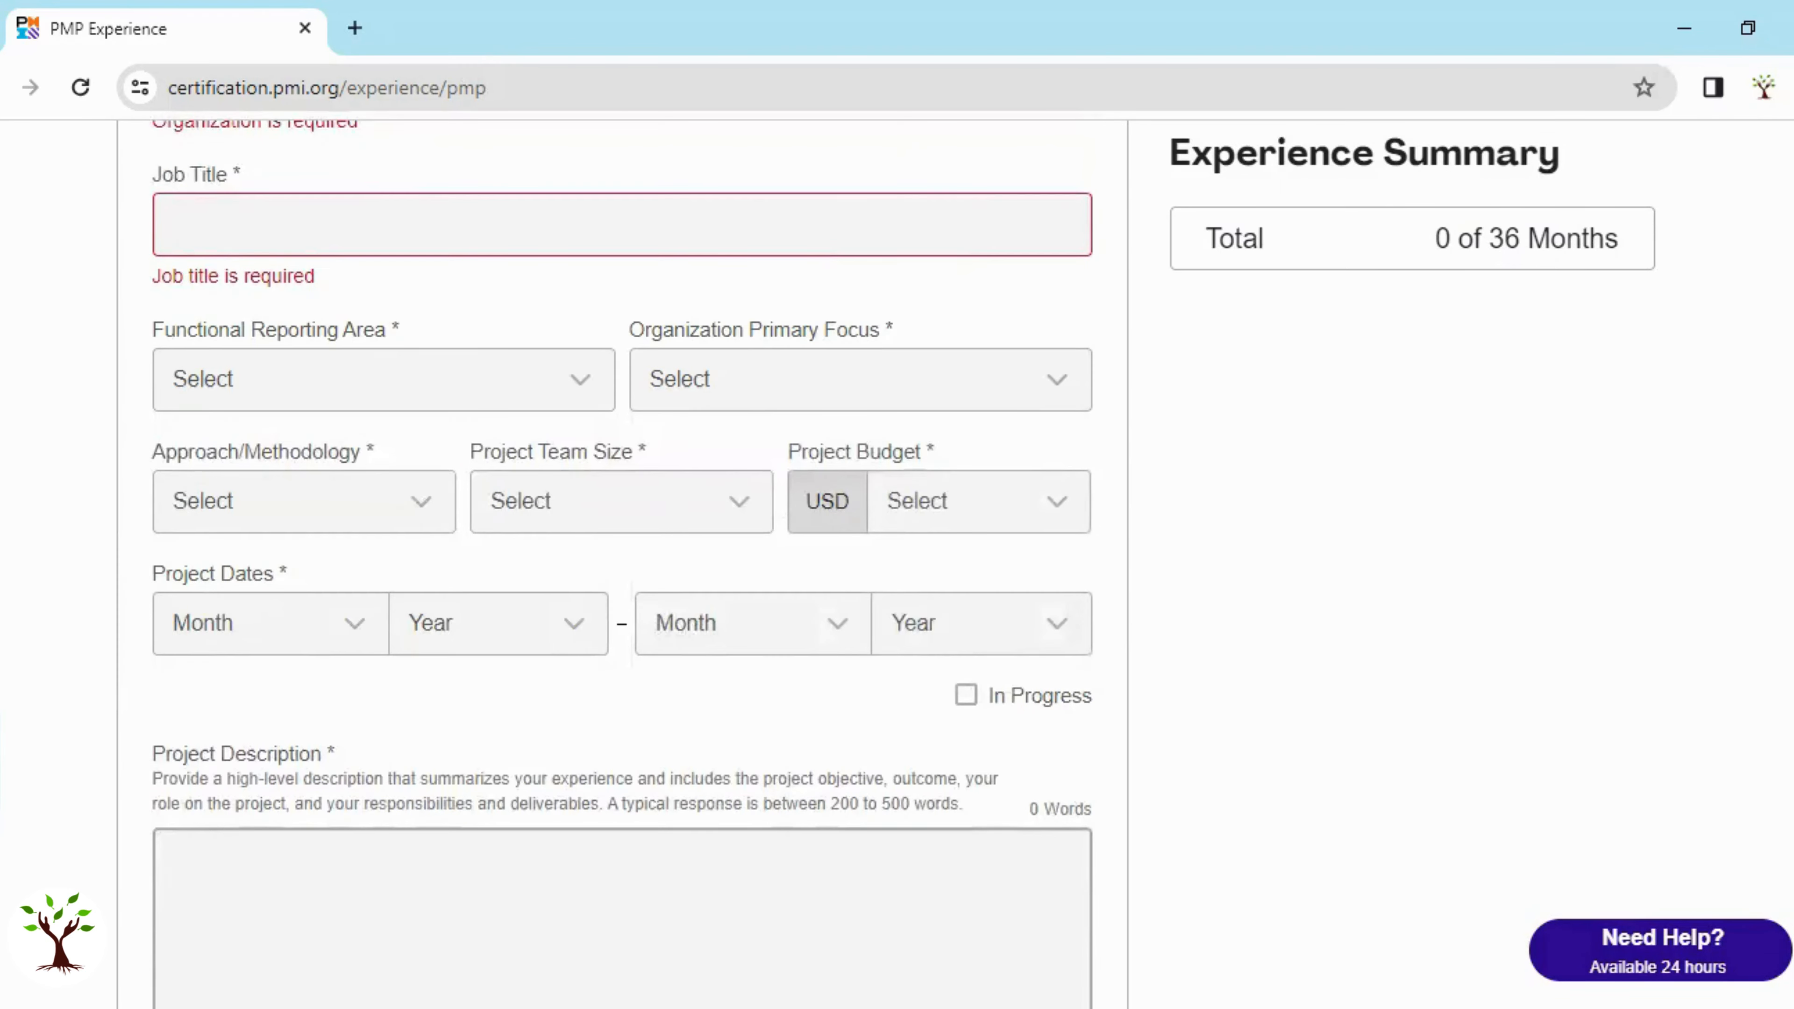
{"action": "scroll", "coordinate": [382, 445], "scroll_direction": "down", "scroll_amount": 1}
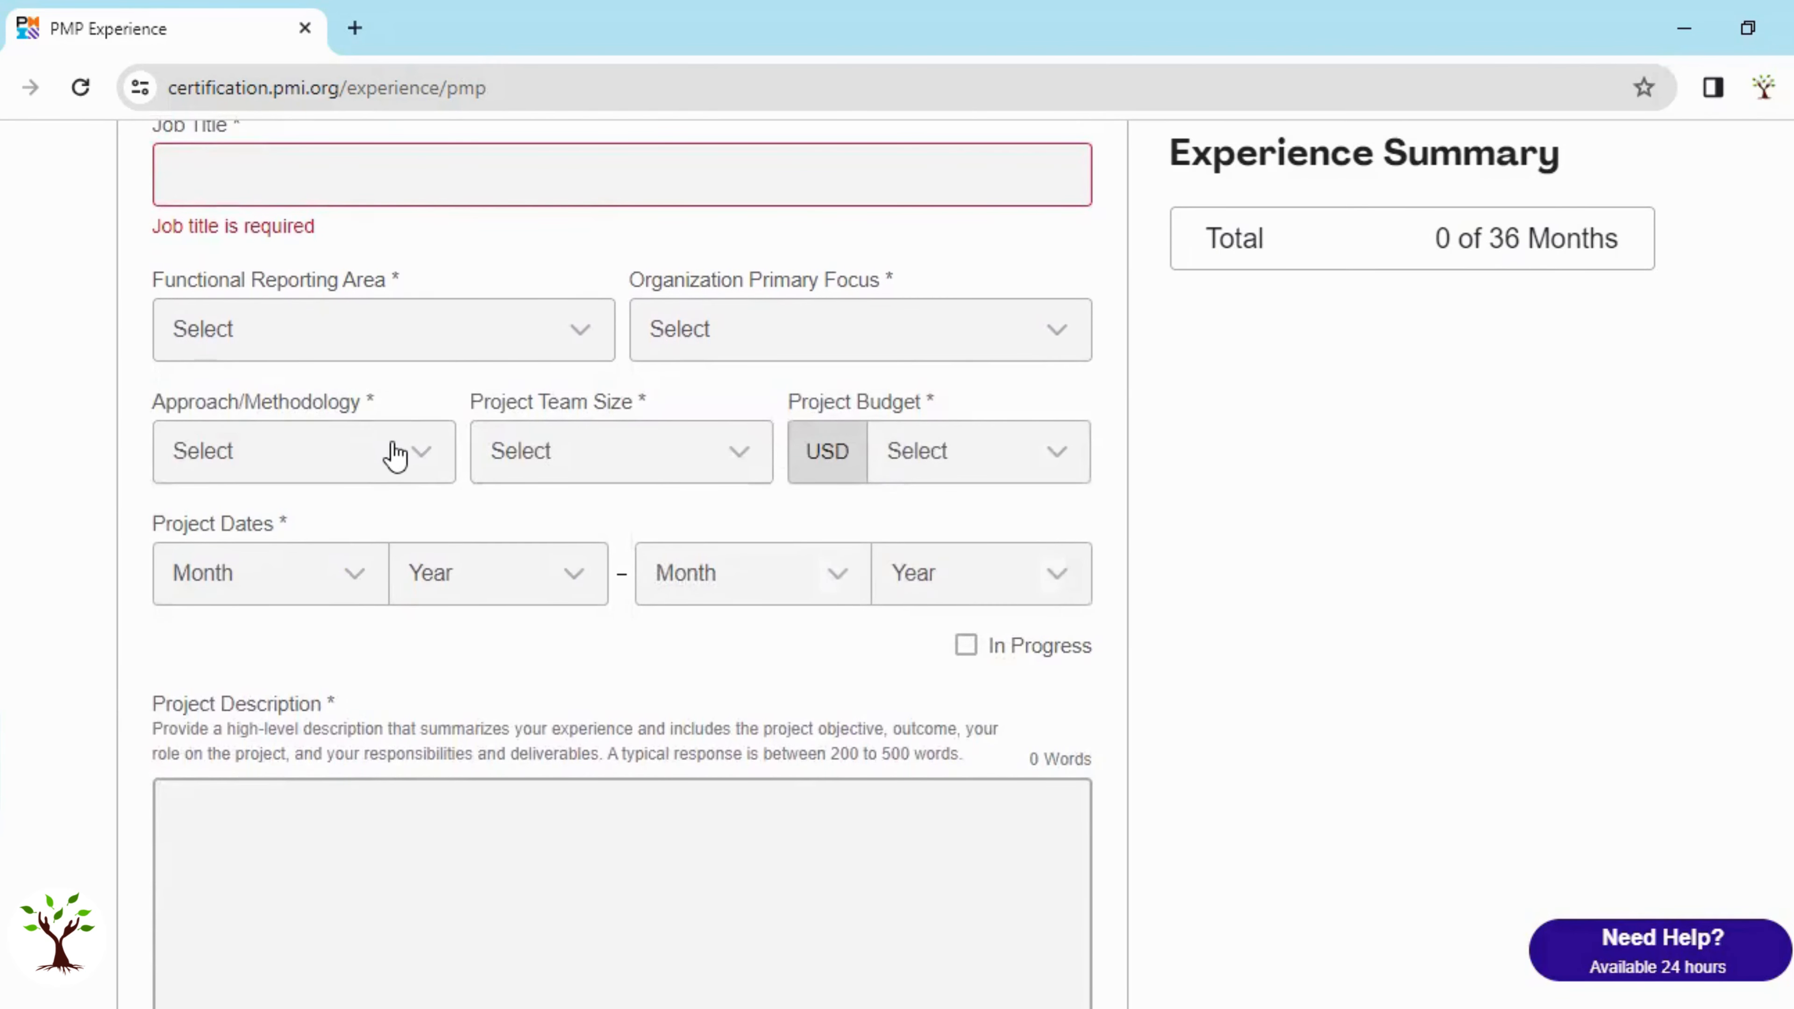
{"action": "left_click", "coordinate": [418, 463]}
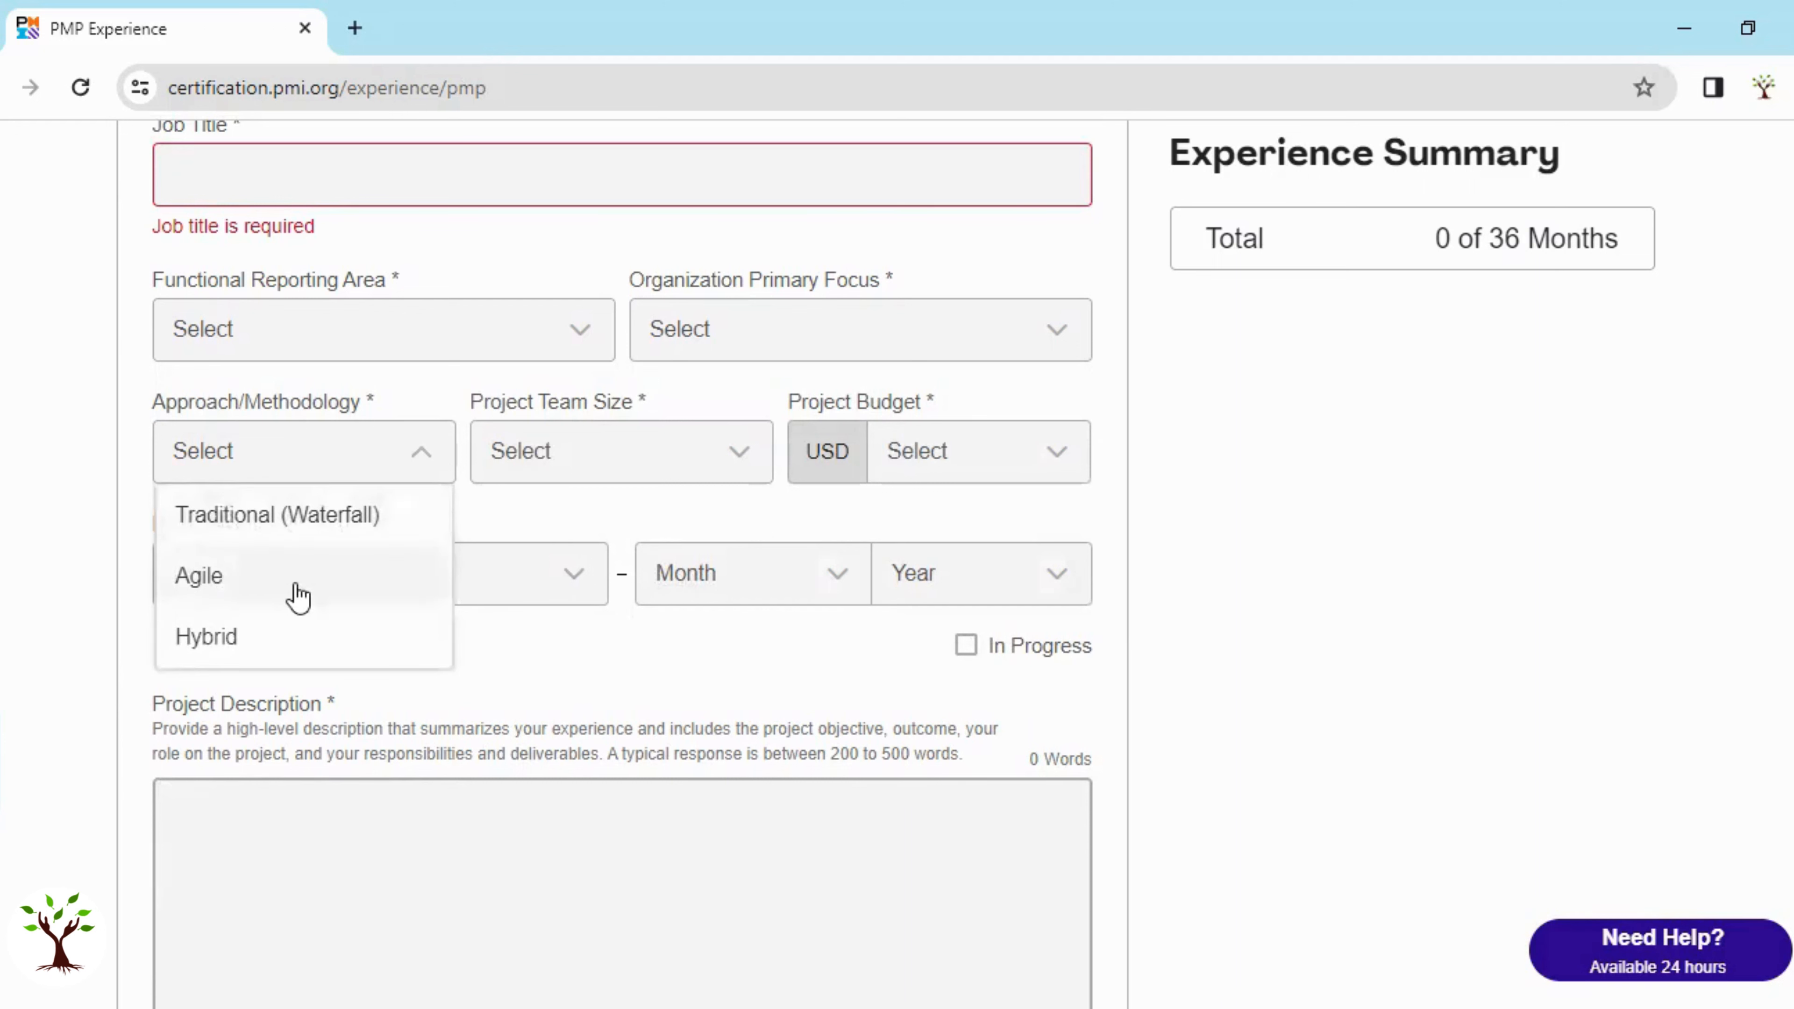
{"action": "left_click", "coordinate": [62, 620]}
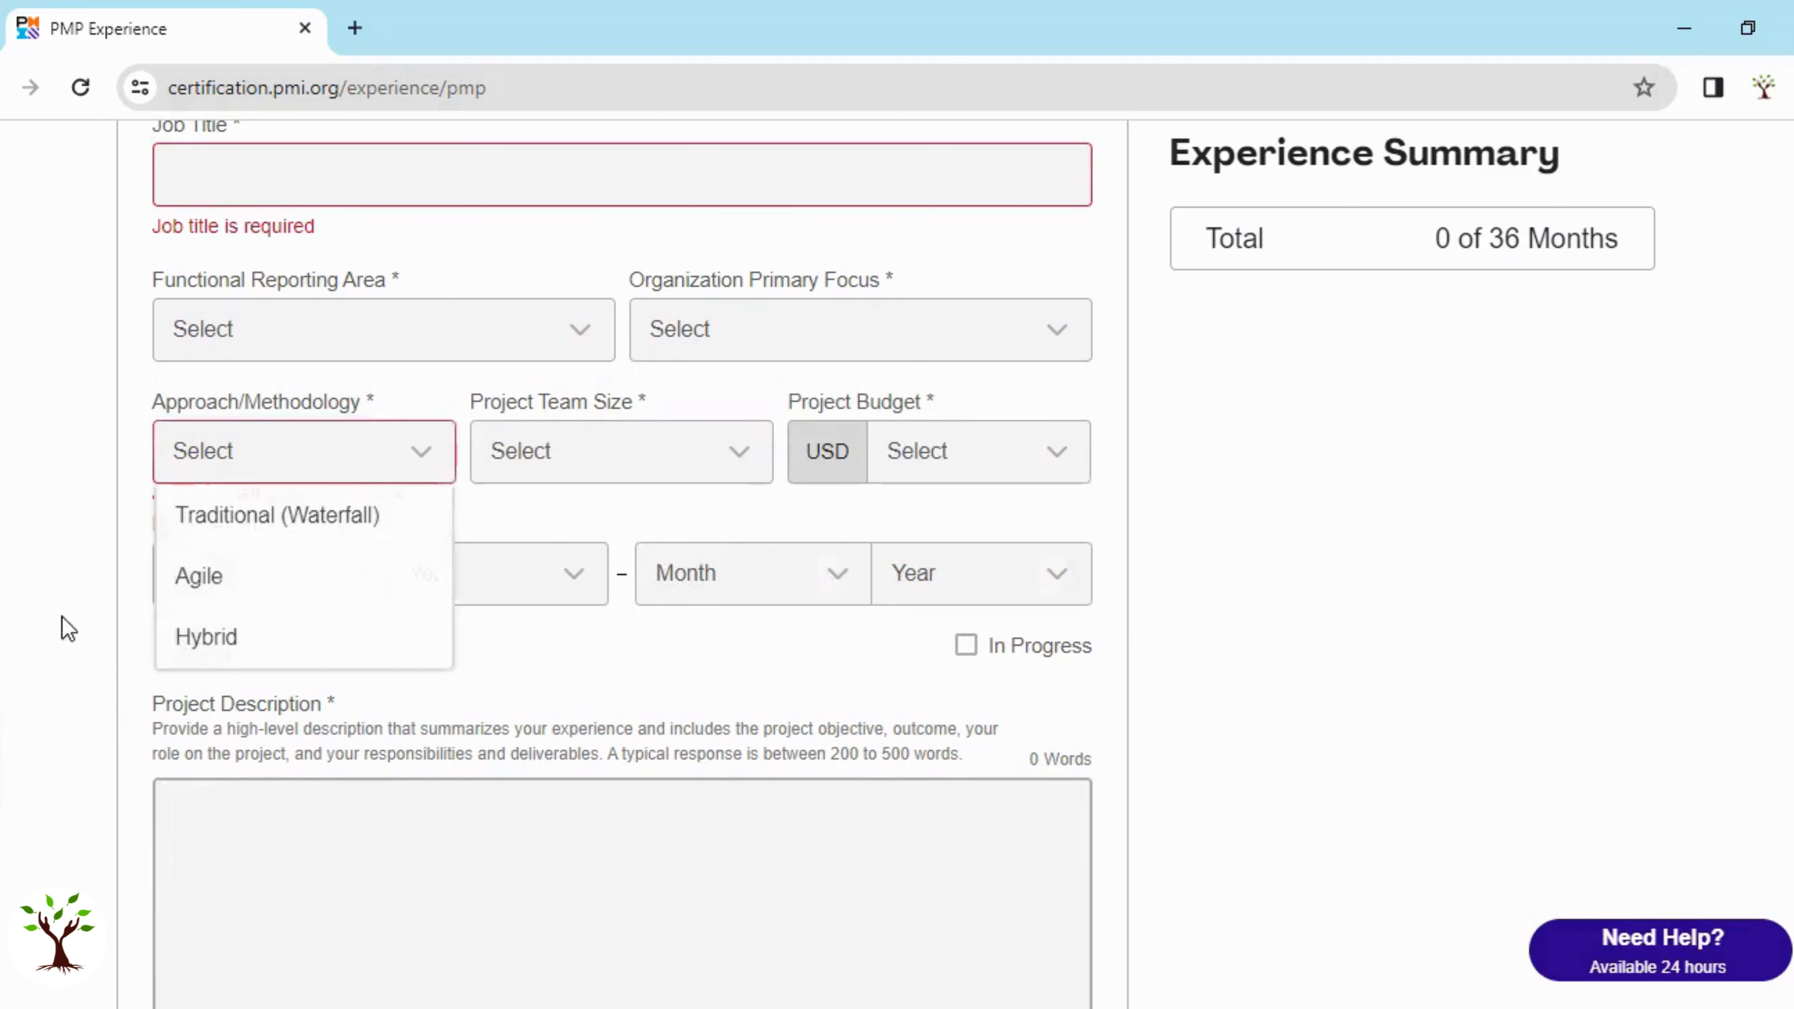
Examine the project team size and project budget choices, and the project dates and description fields, in the experience form.
{"action": "left_click", "coordinate": [688, 466]}
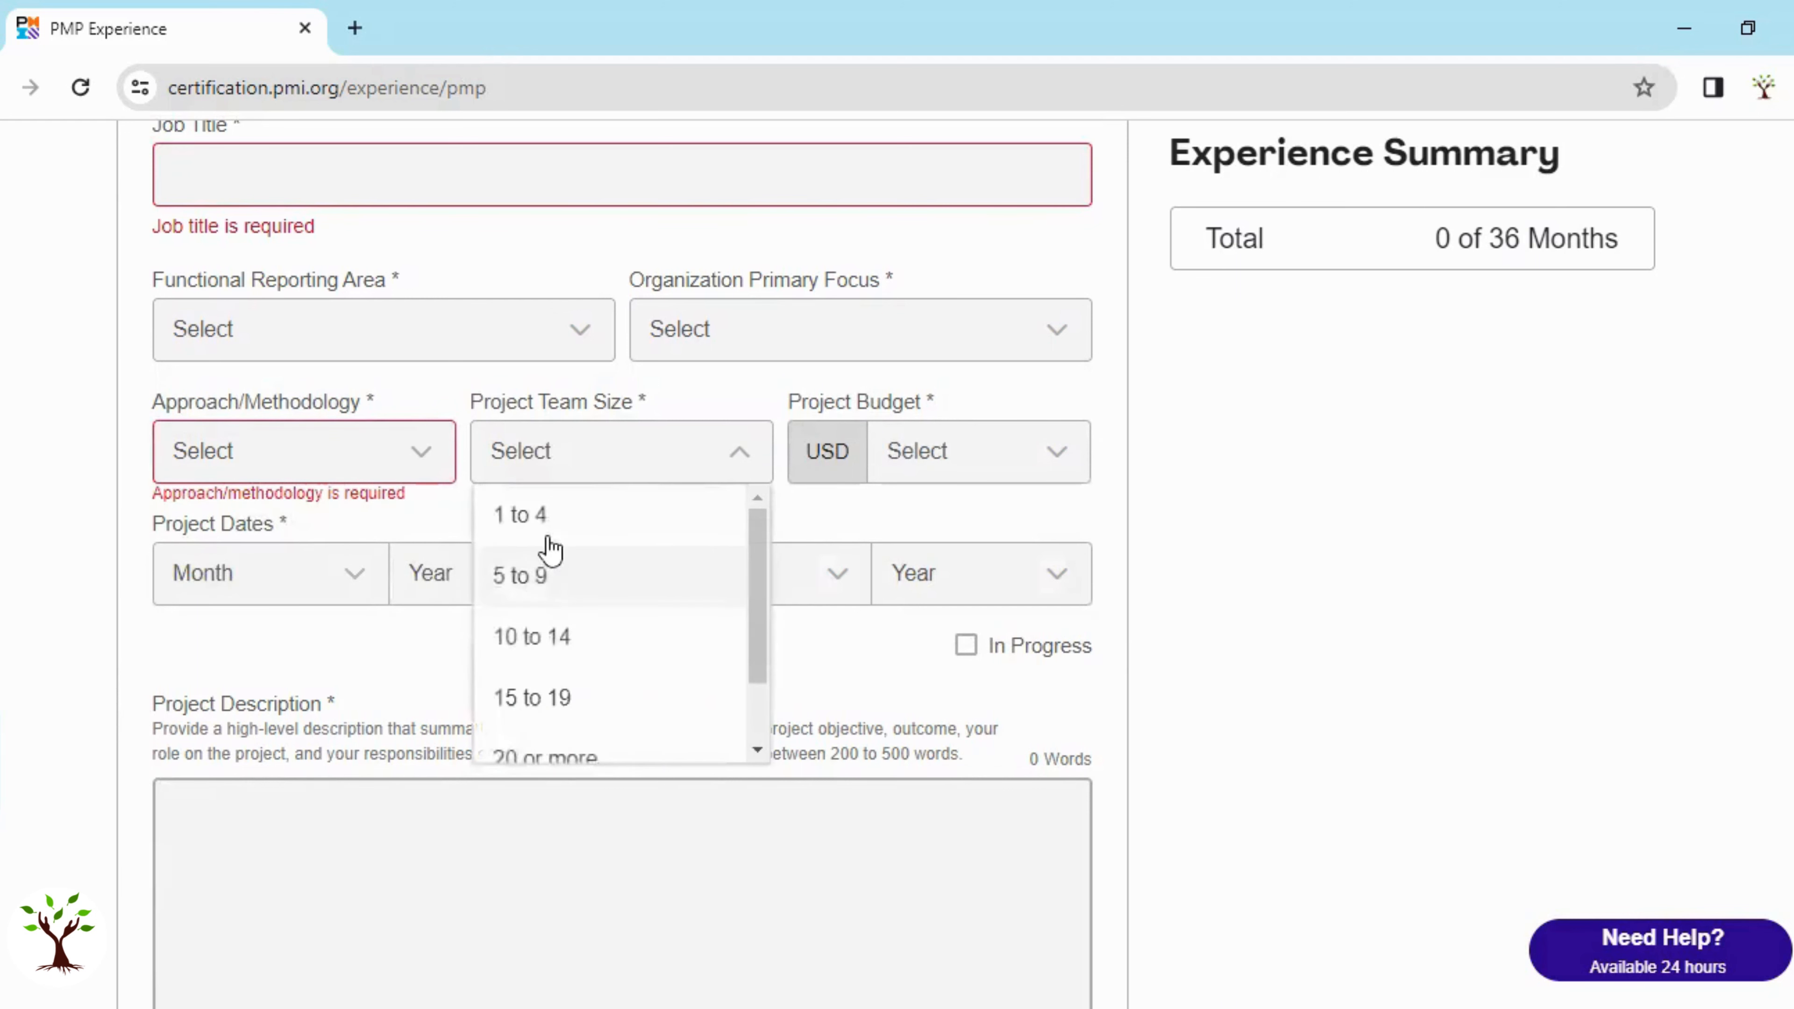
{"action": "left_click", "coordinate": [1033, 473]}
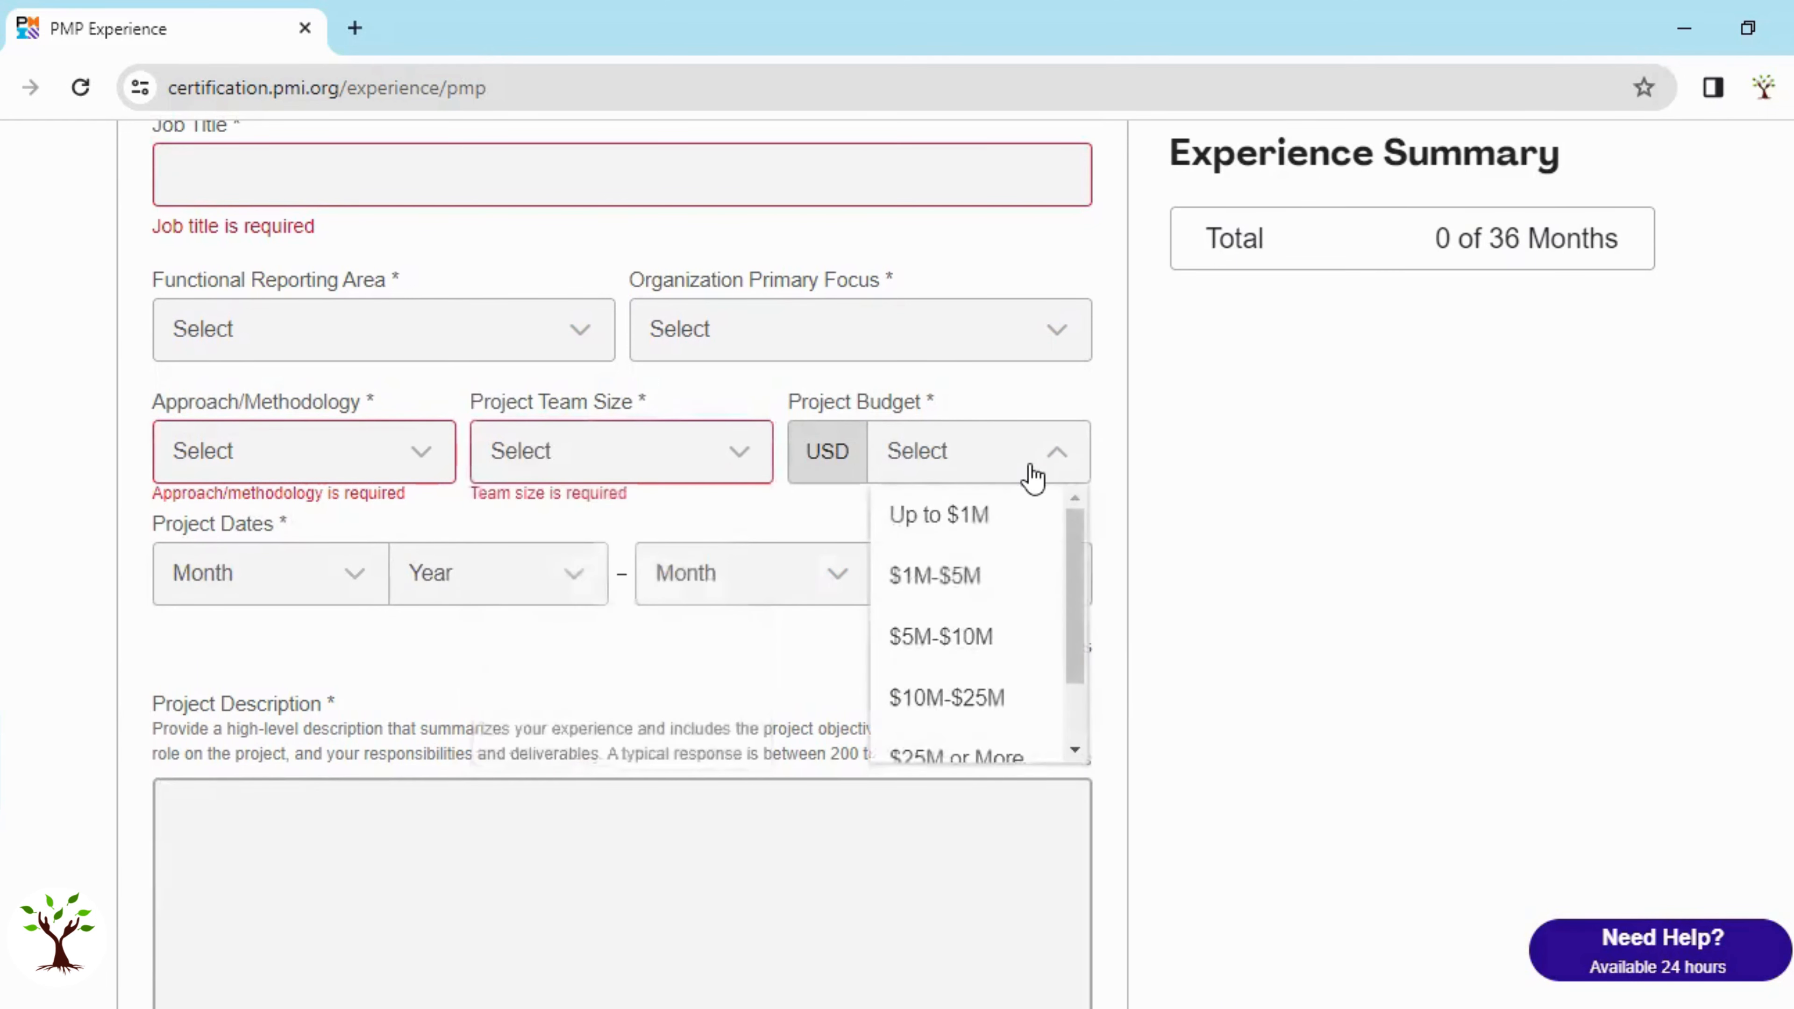
{"action": "left_click", "coordinate": [1294, 518]}
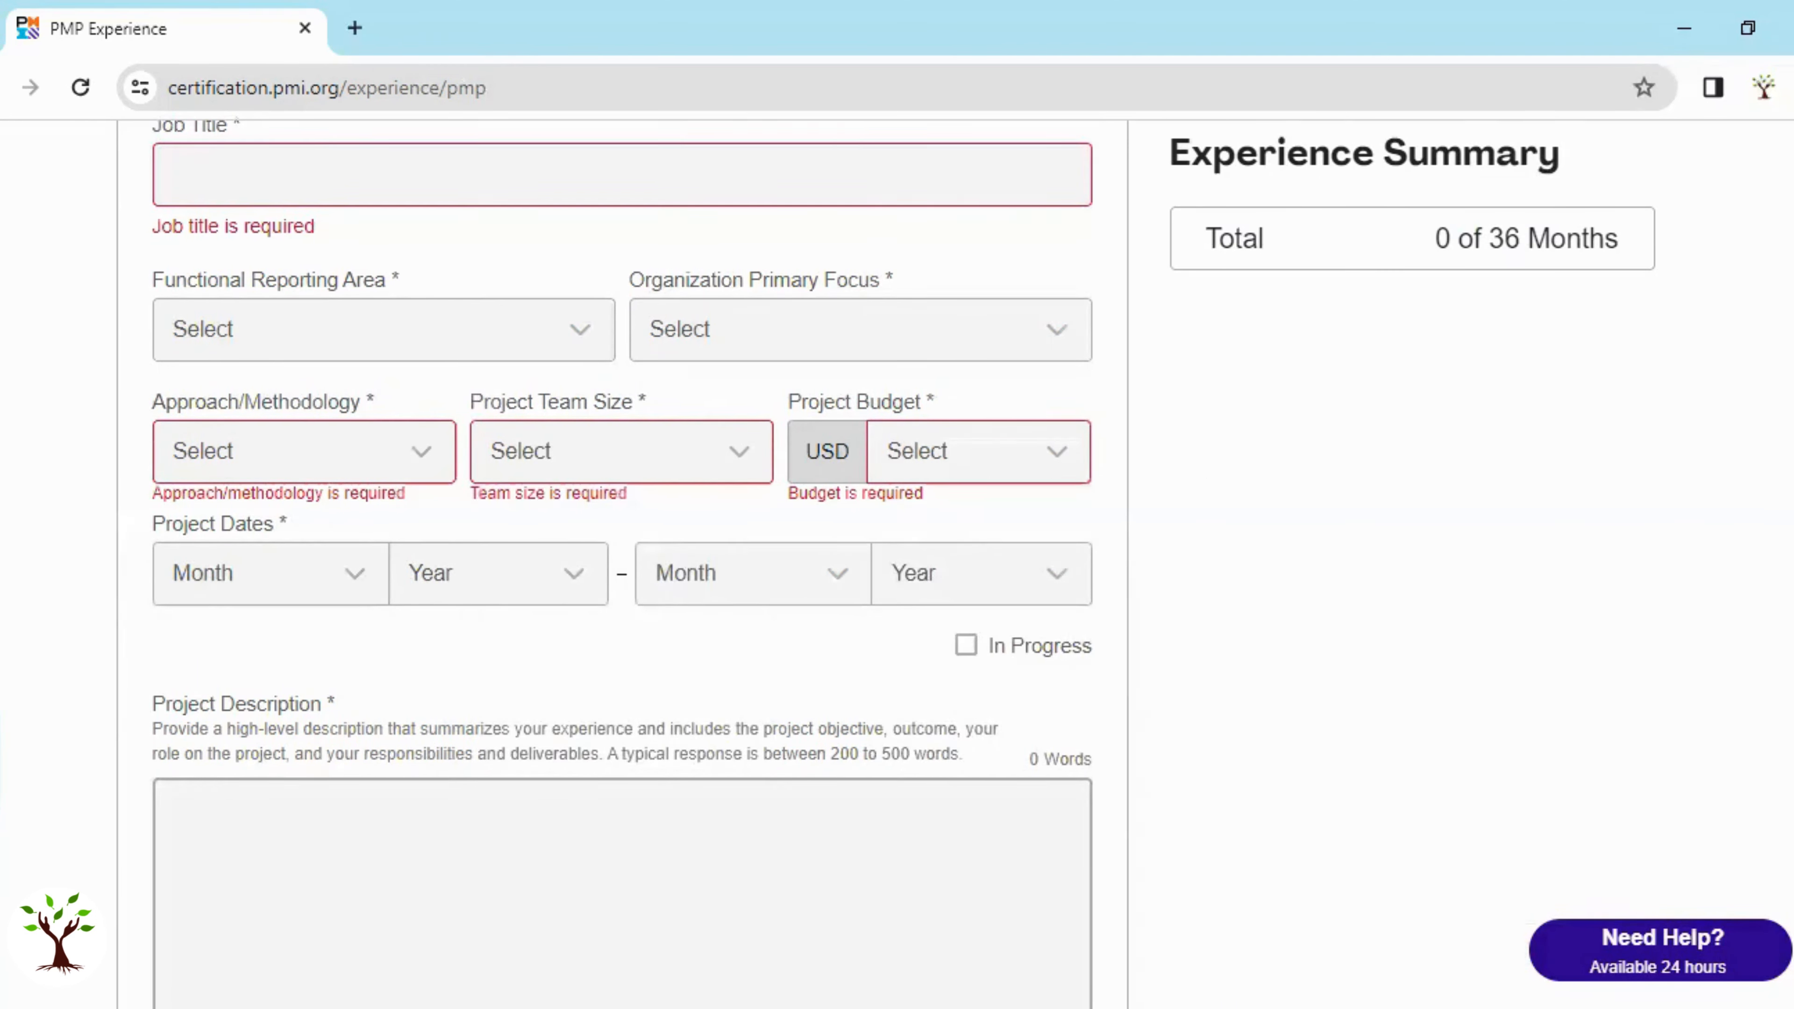
{"action": "scroll", "coordinate": [1053, 522], "scroll_direction": "down", "scroll_amount": 2}
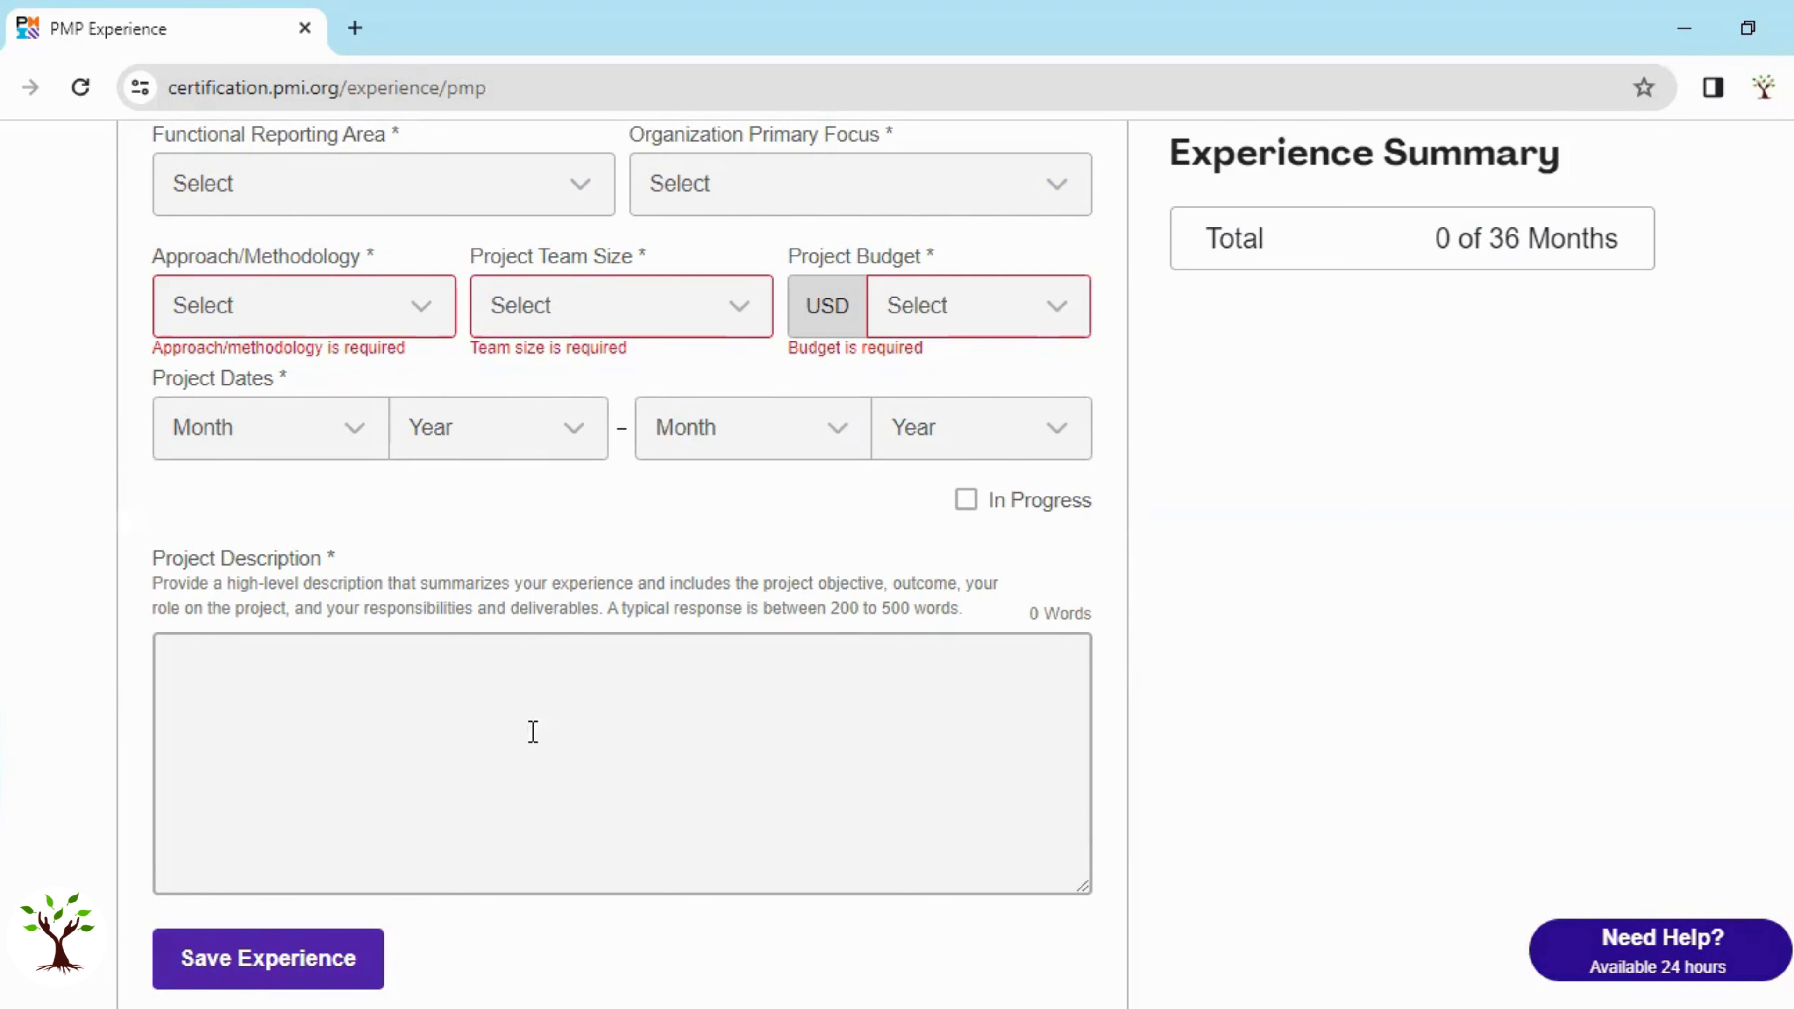
{"action": "left_click", "coordinate": [505, 698]}
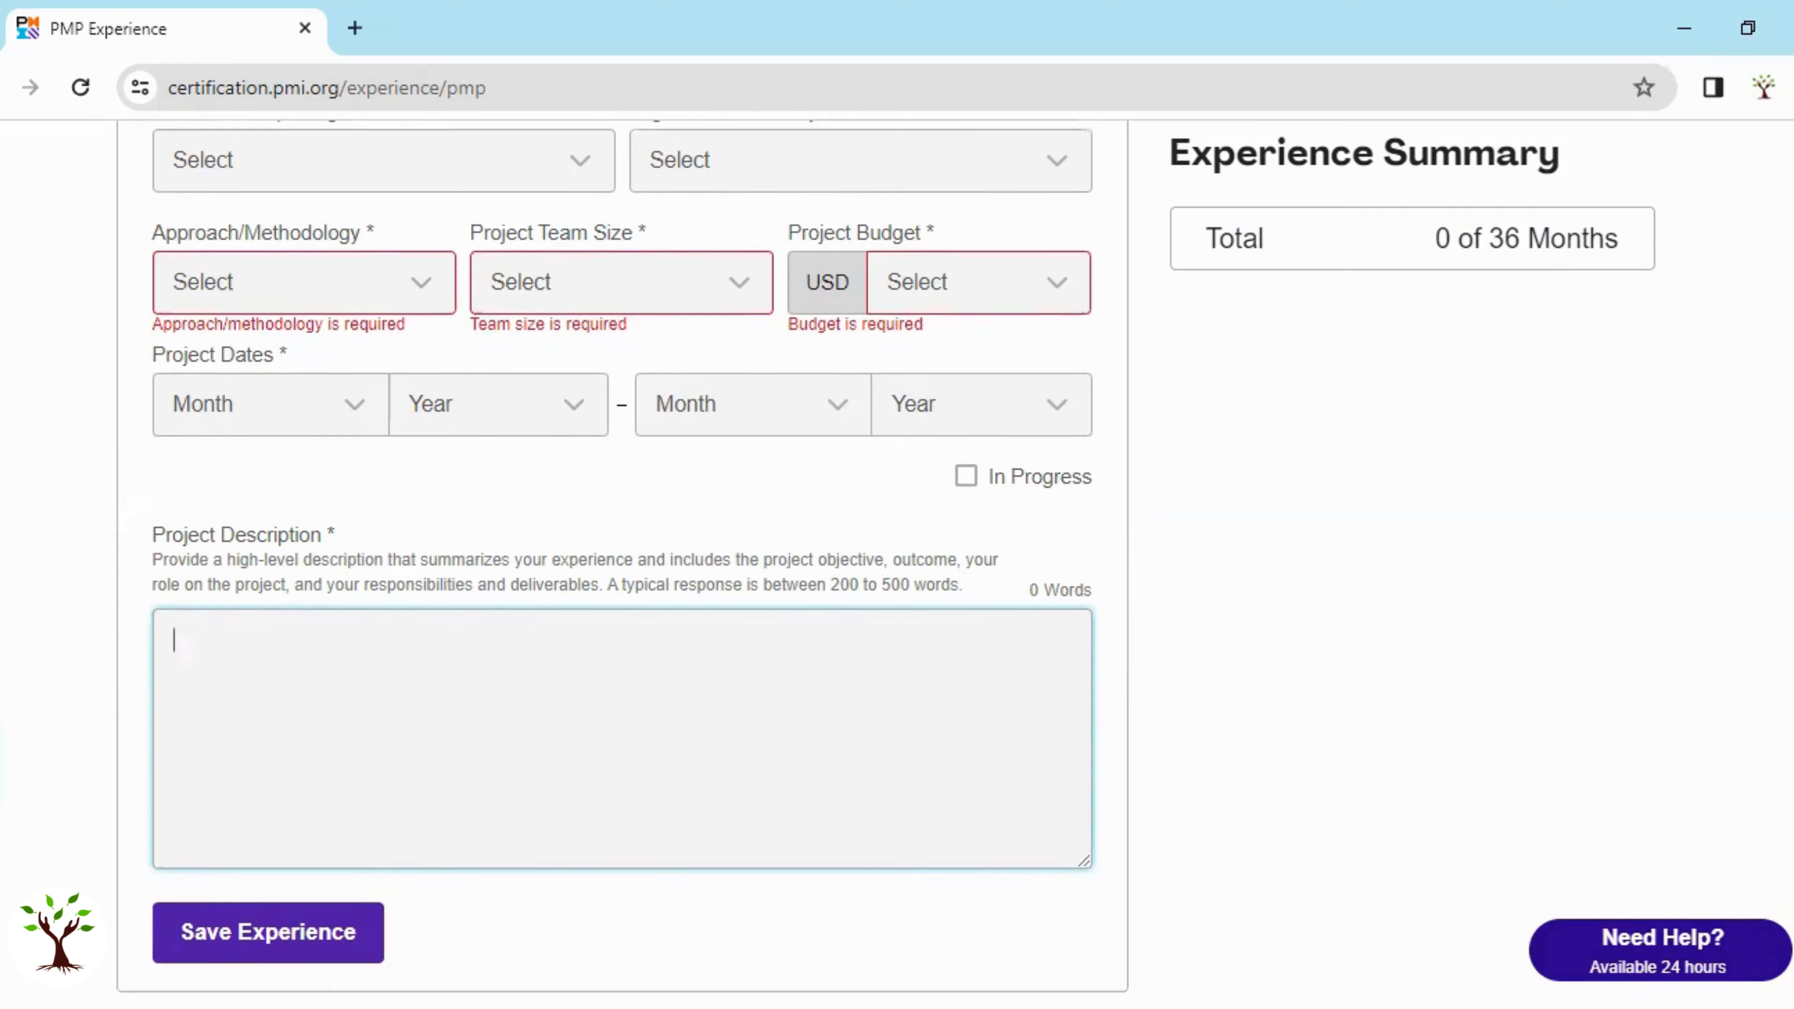
{"action": "scroll", "coordinate": [622, 706], "scroll_direction": "down", "scroll_amount": 3}
{"action": "scroll", "coordinate": [622, 707], "scroll_direction": "up", "scroll_amount": 1}
{"action": "scroll", "coordinate": [565, 689], "scroll_direction": "up", "scroll_amount": 2}
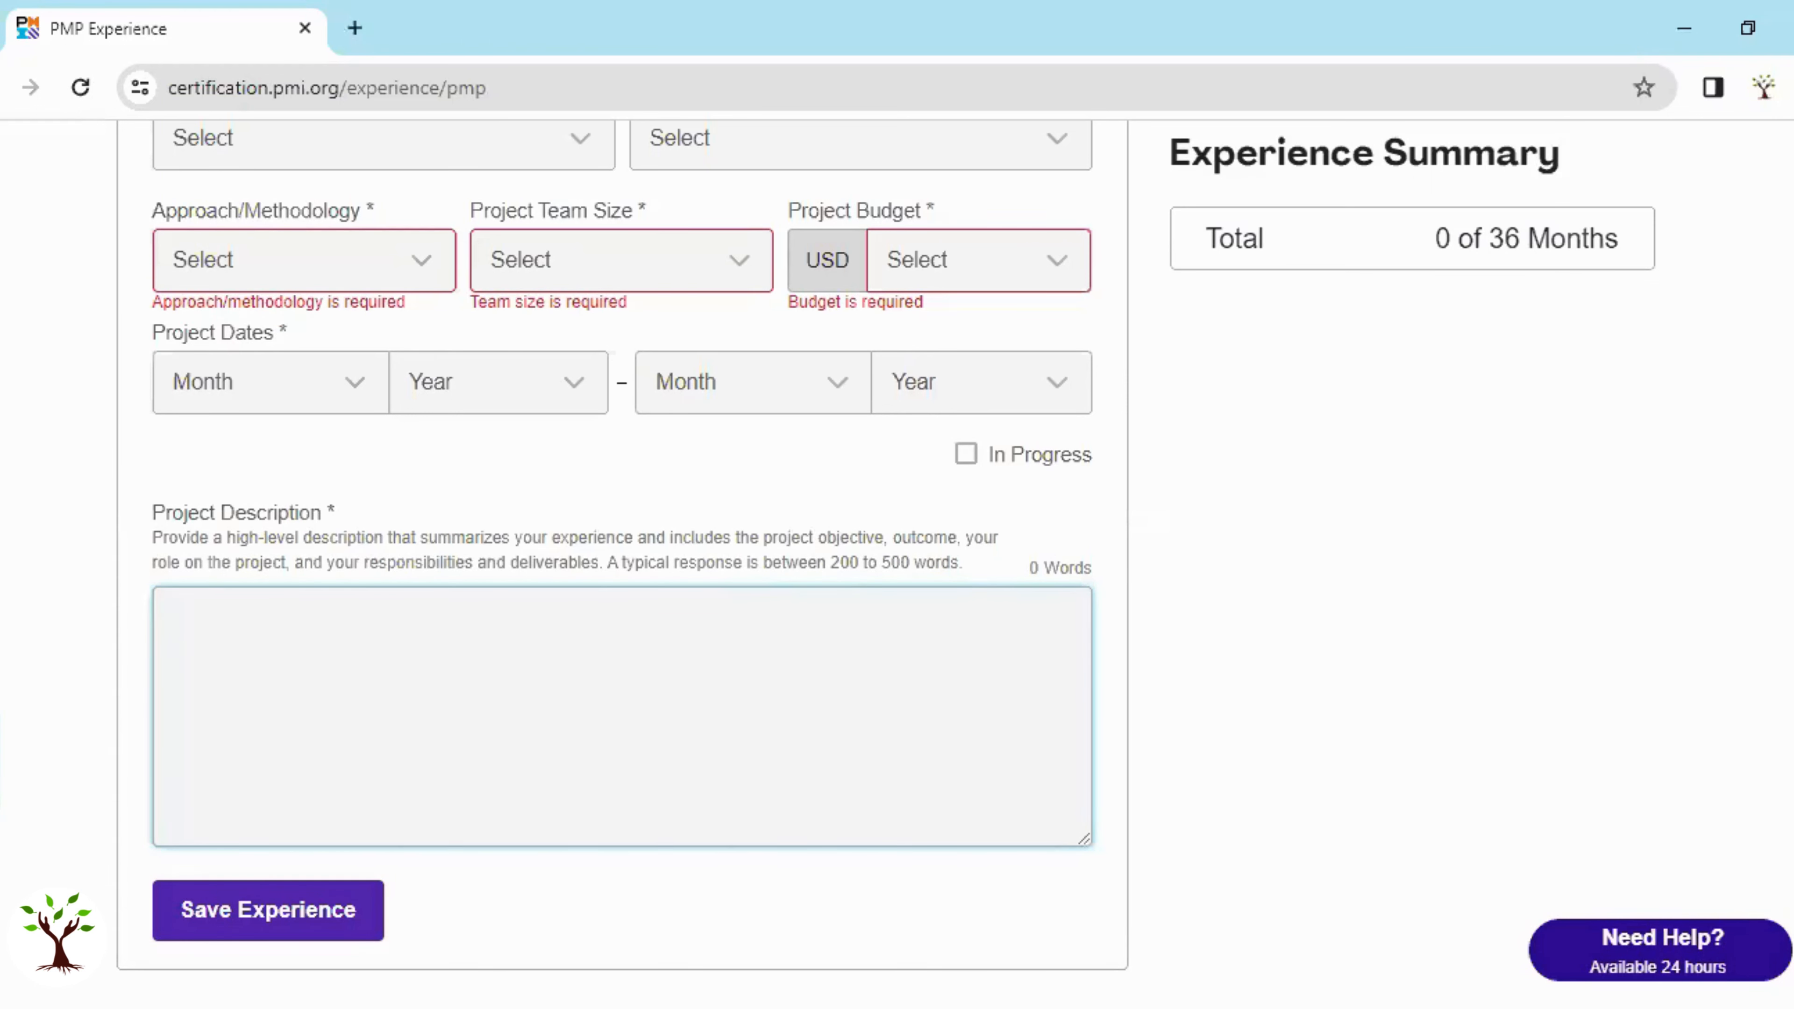
Review the experience form from the project title and organization fields through to the project description box.
{"action": "scroll", "coordinate": [1774, 500], "scroll_direction": "up", "scroll_amount": 3}
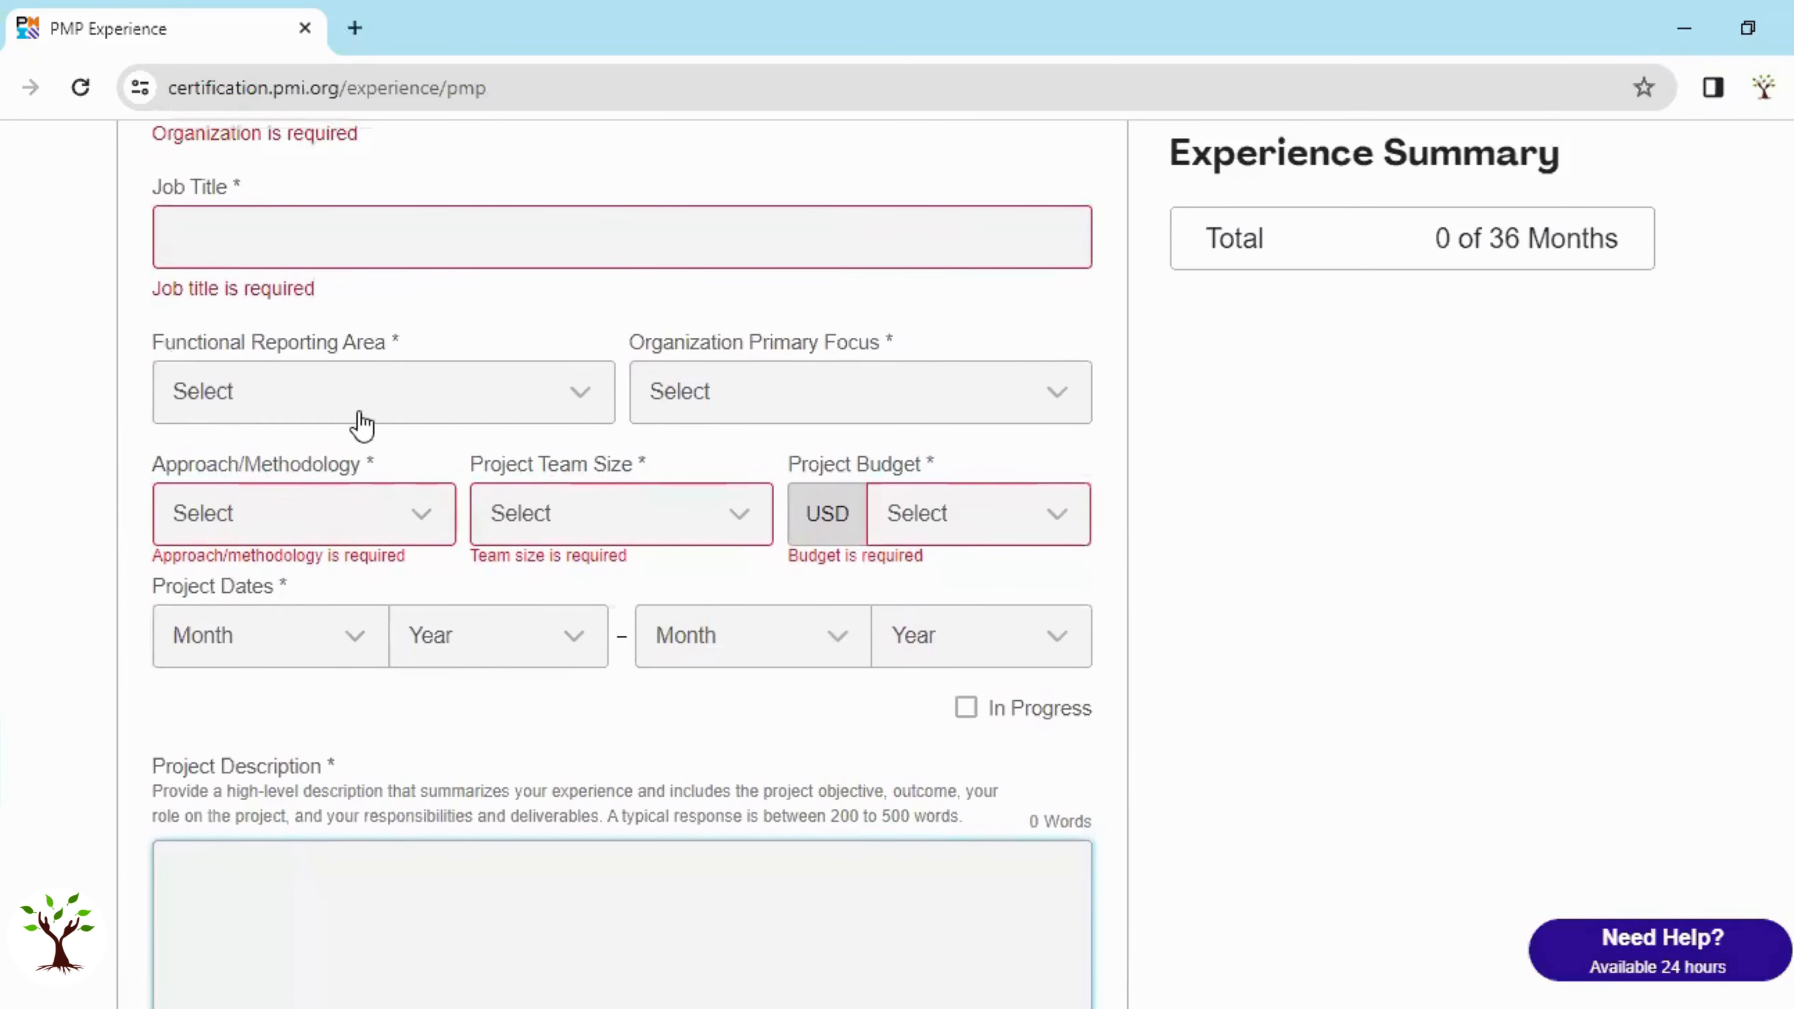
{"action": "scroll", "coordinate": [360, 481], "scroll_direction": "up", "scroll_amount": 2}
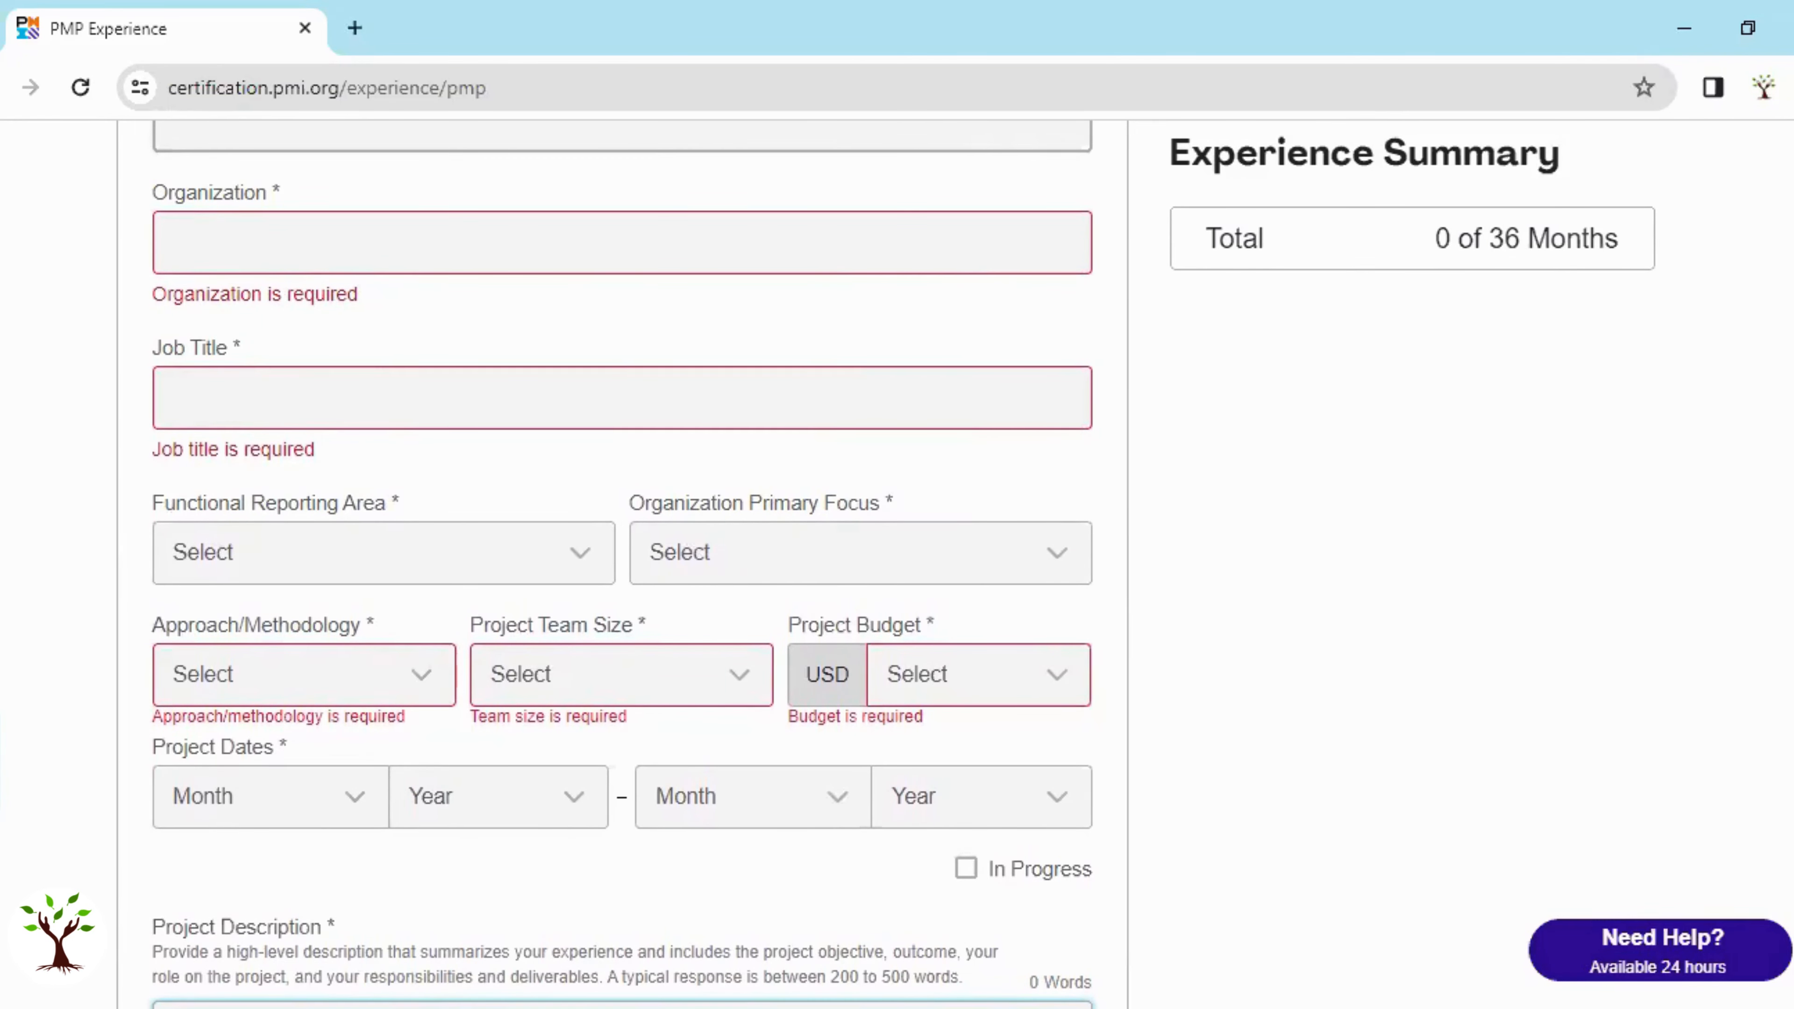
{"action": "scroll", "coordinate": [237, 412], "scroll_direction": "up", "scroll_amount": 3}
{"action": "left_click", "coordinate": [247, 382]}
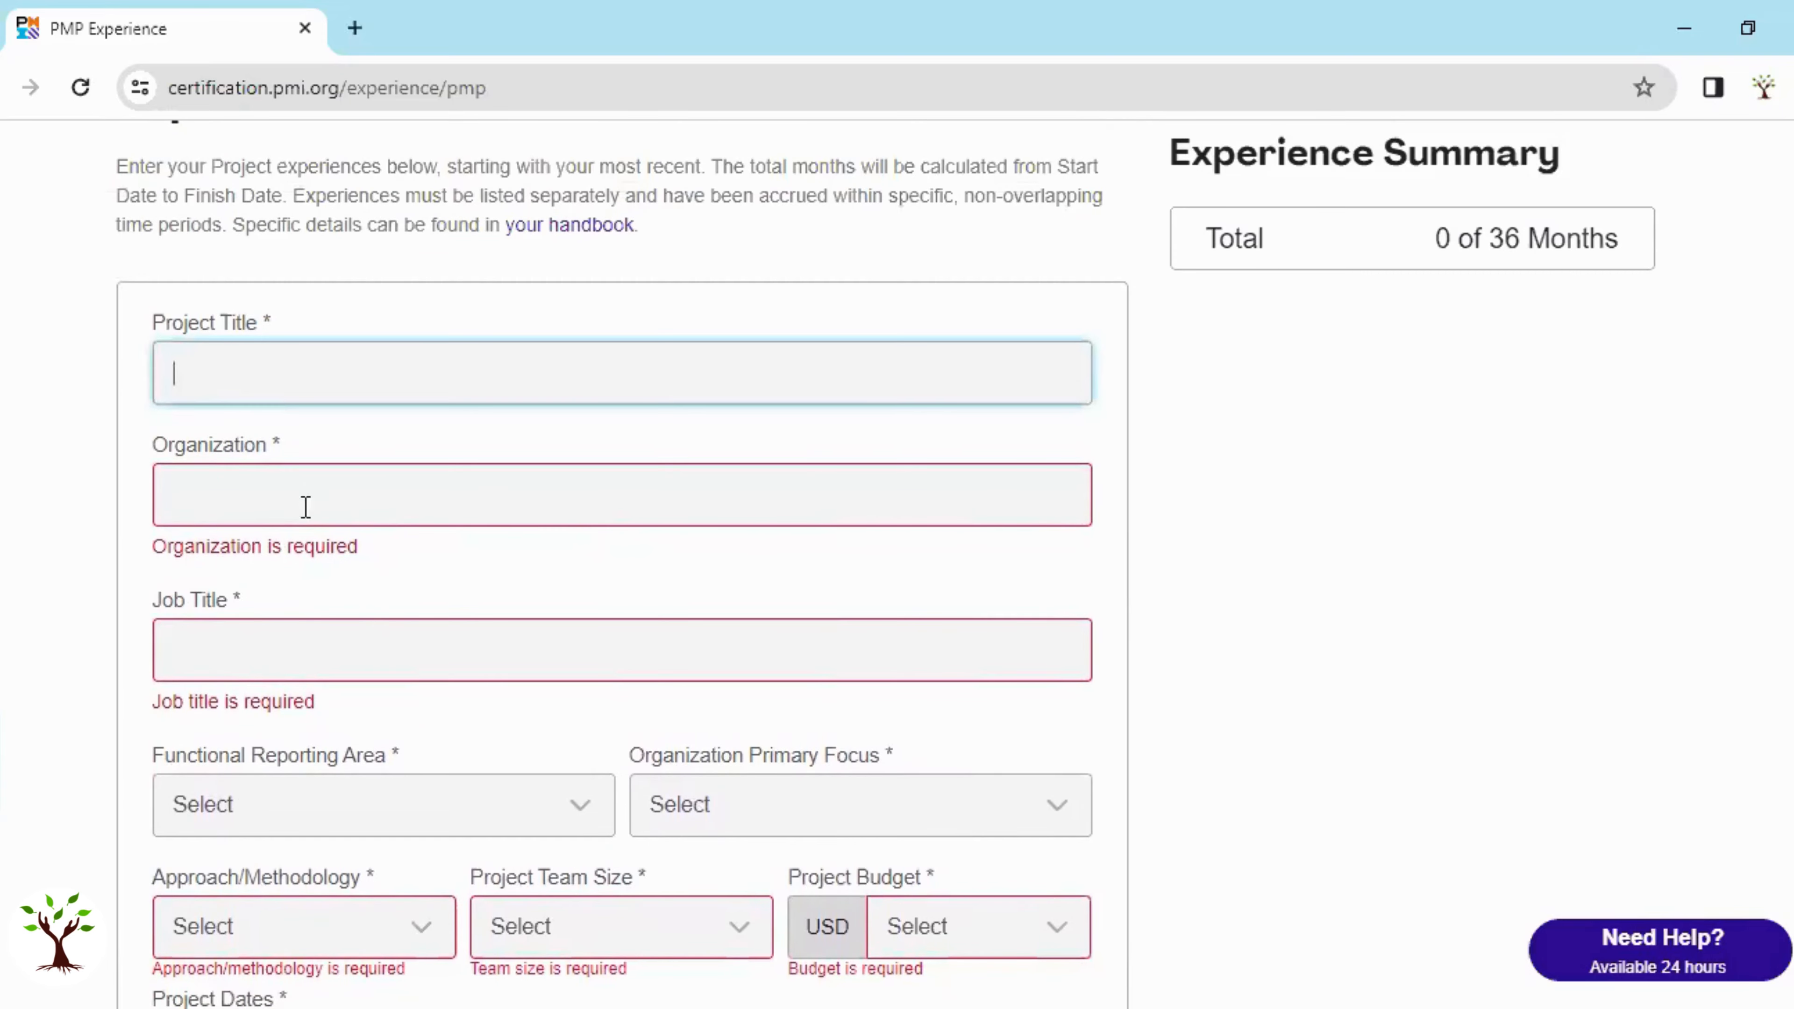
{"action": "left_click", "coordinate": [303, 504]}
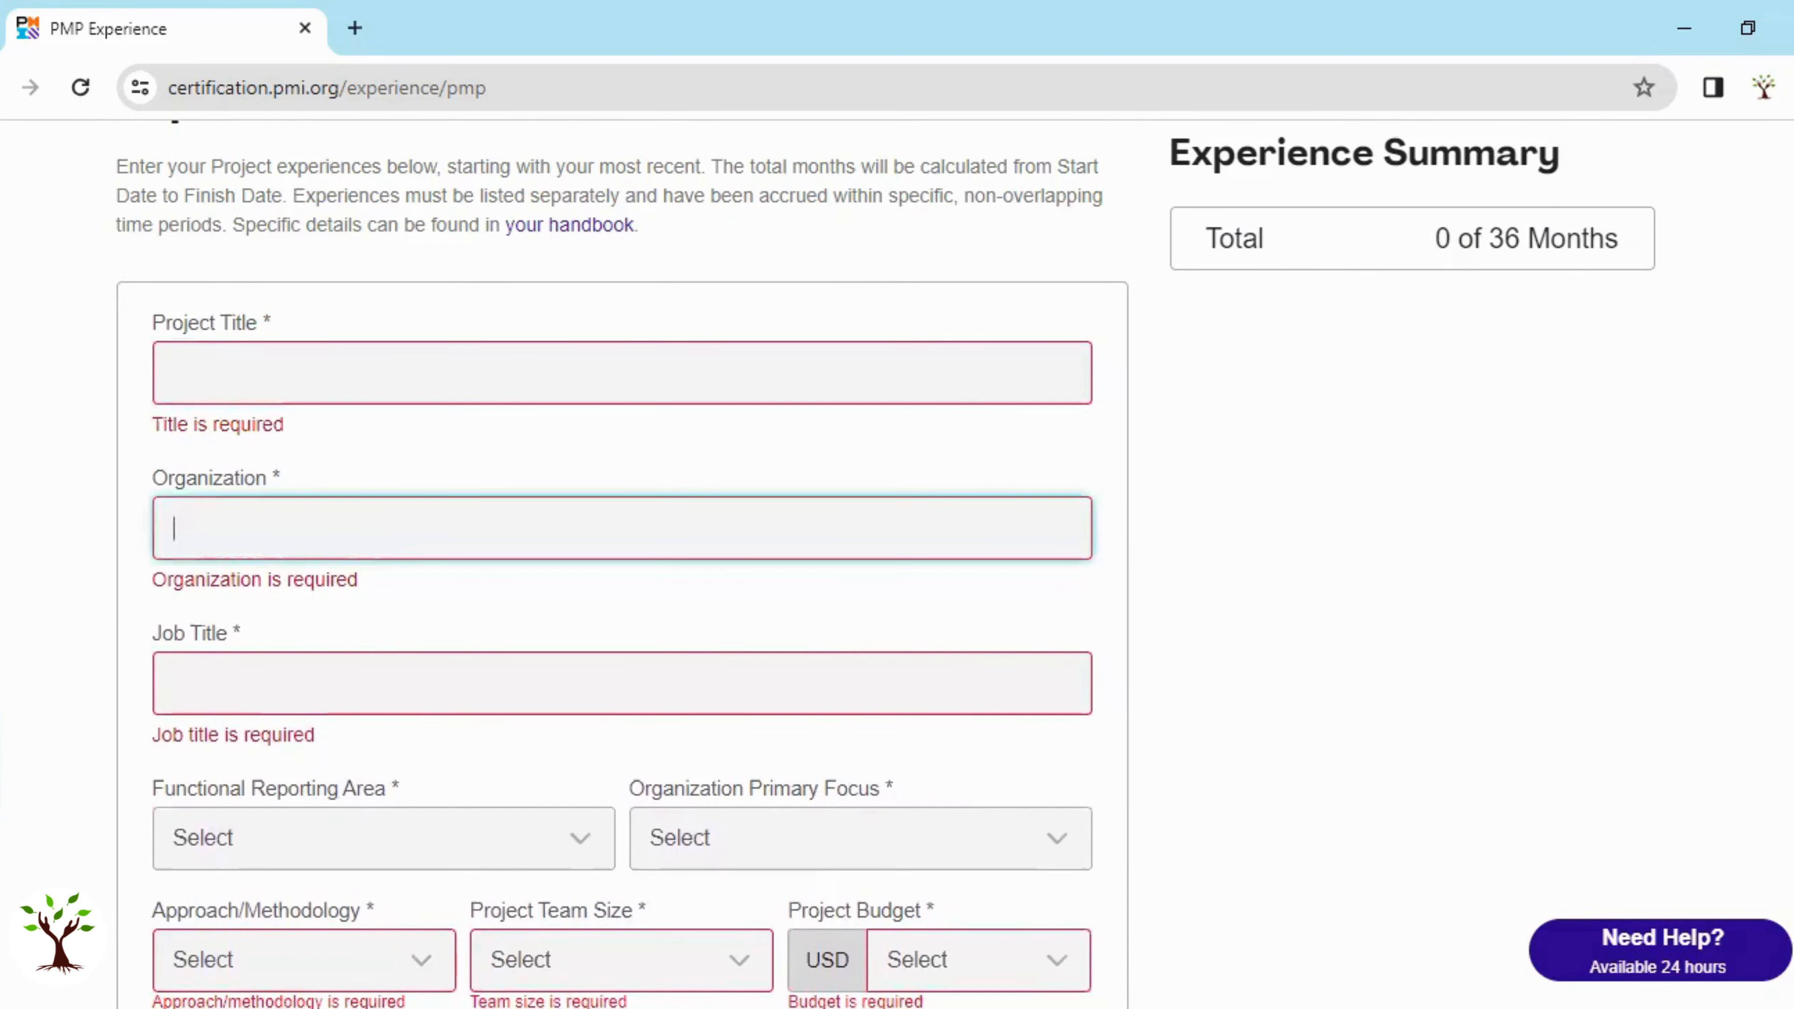
{"action": "scroll", "coordinate": [1005, 706], "scroll_direction": "down", "scroll_amount": 2}
{"action": "scroll", "coordinate": [328, 748], "scroll_direction": "down", "scroll_amount": 6}
{"action": "left_click", "coordinate": [304, 681]}
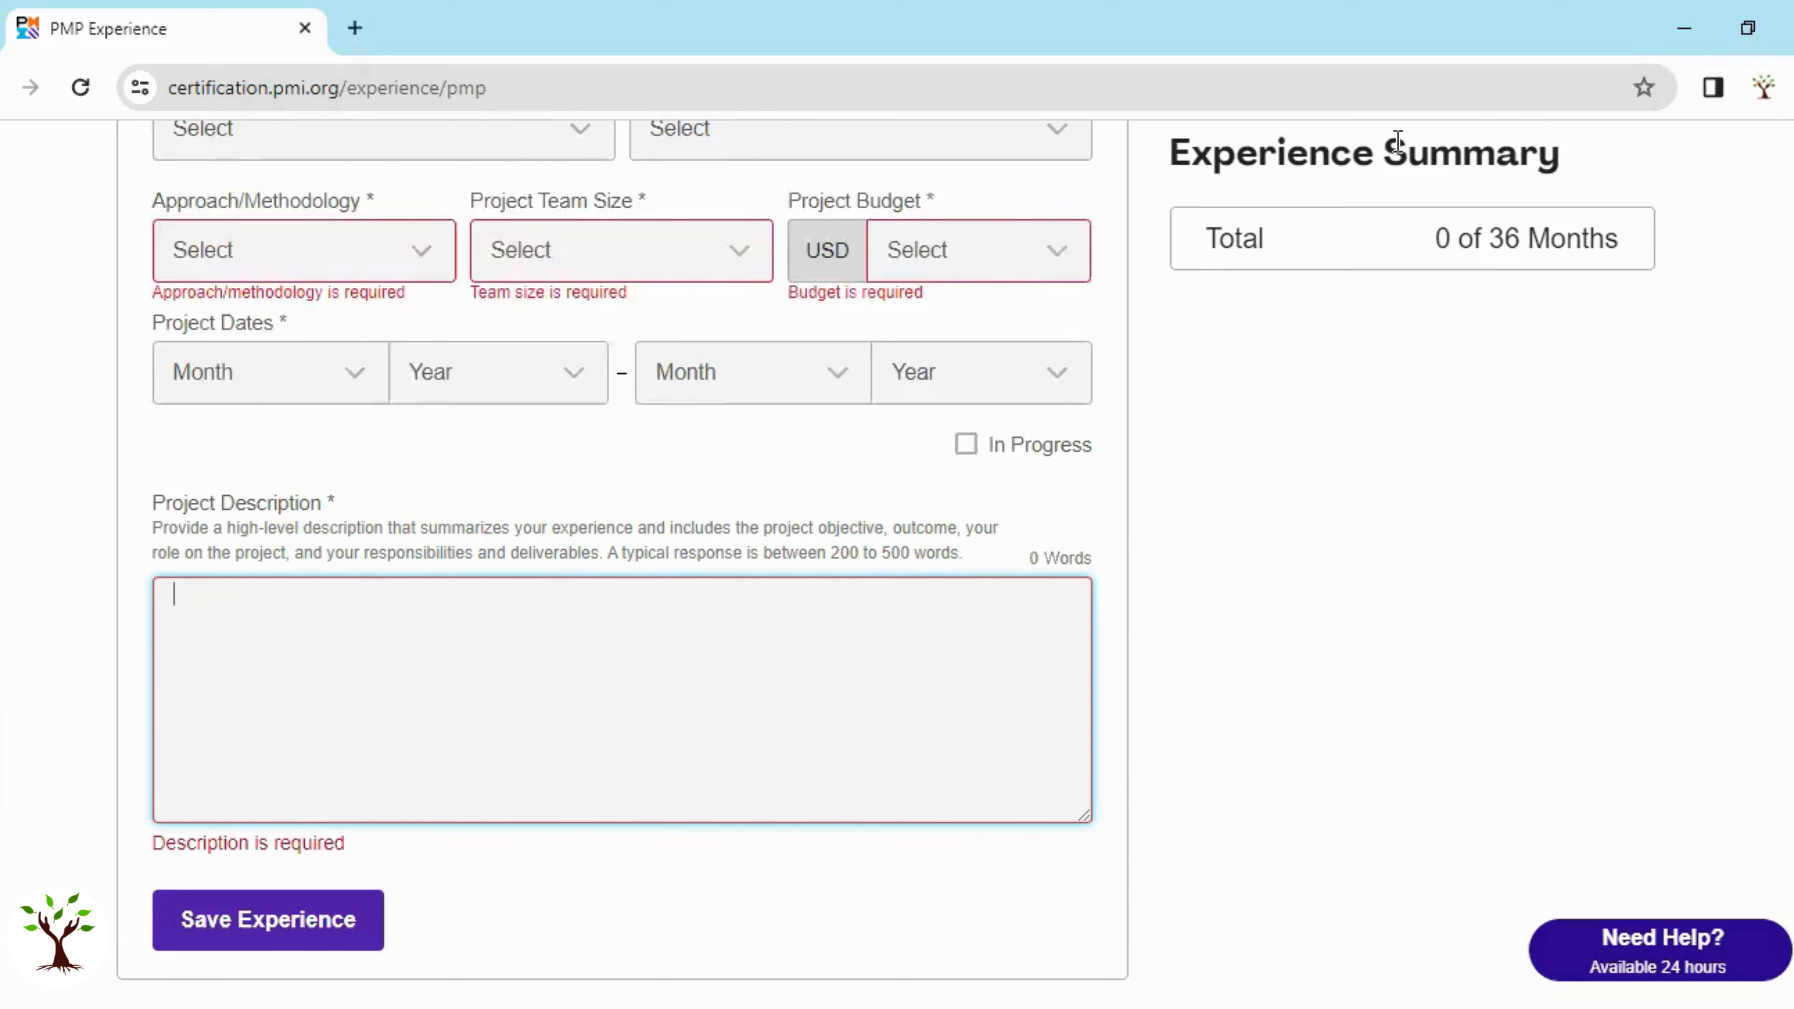
Switch to the sample project experience document in Word and review its Project Title and Project Dates headings.
{"action": "key", "text": "alt+Tab"}
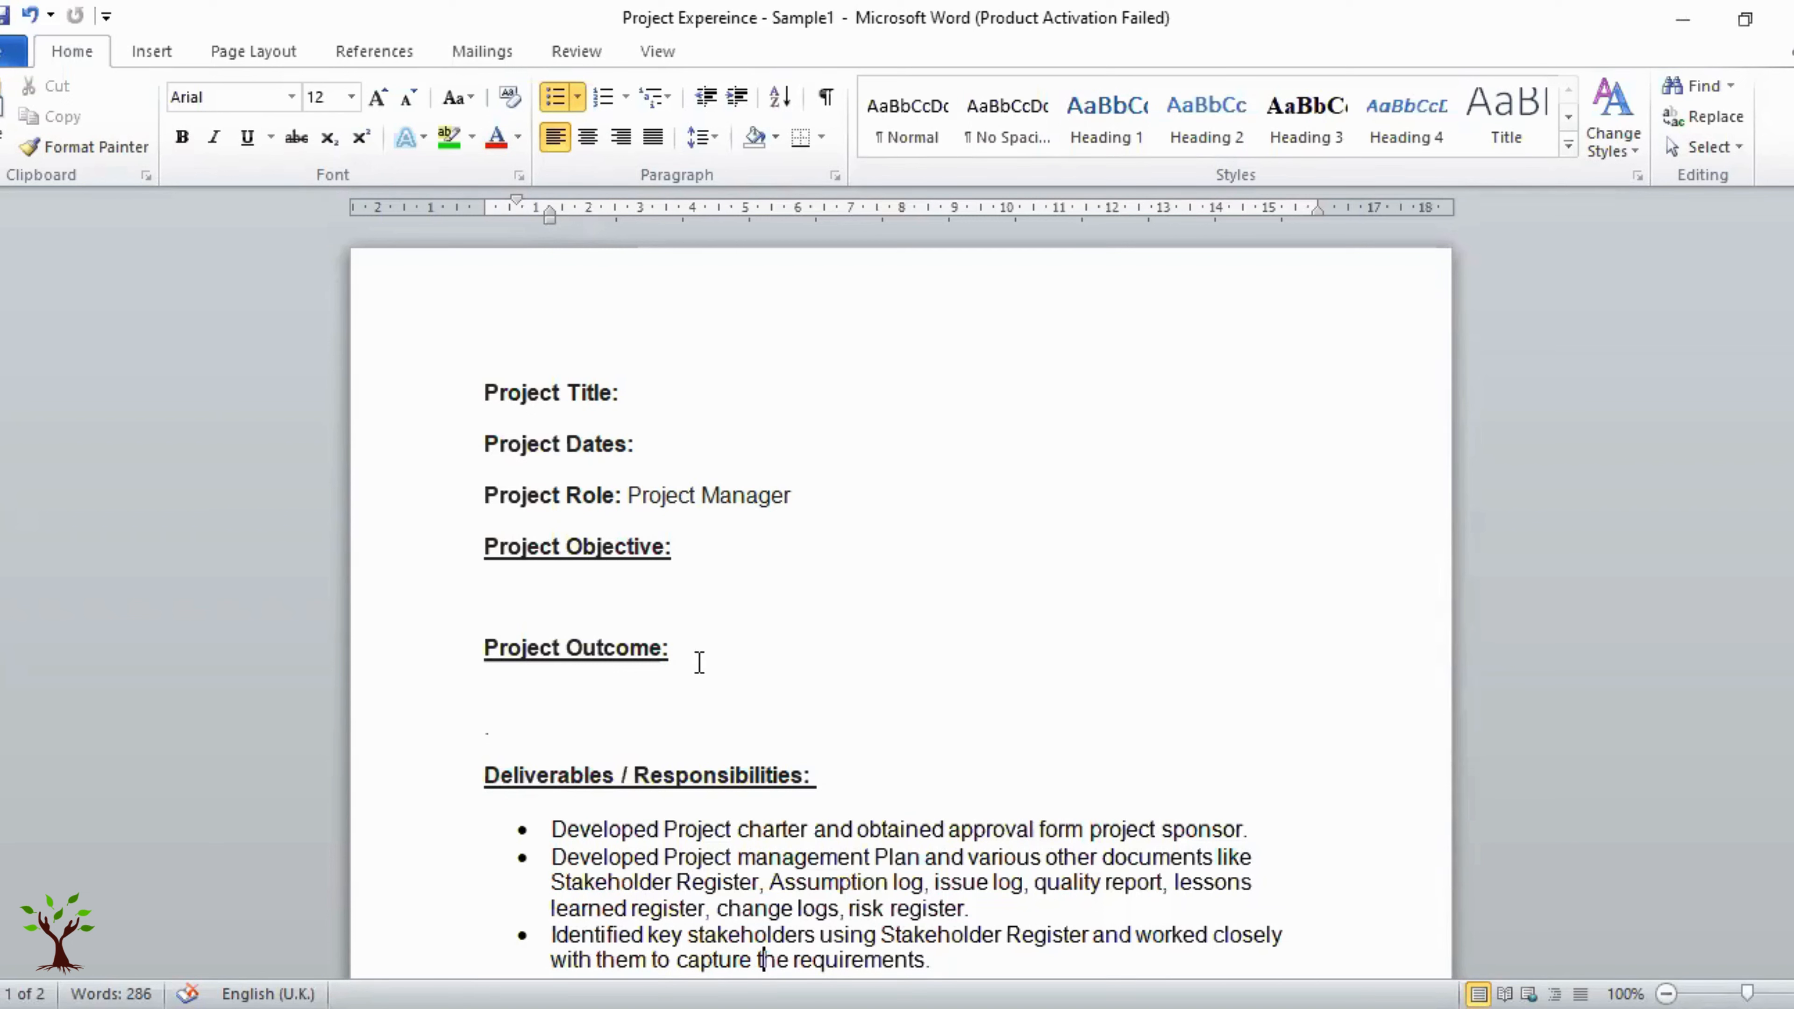
{"action": "left_click", "coordinate": [778, 535]}
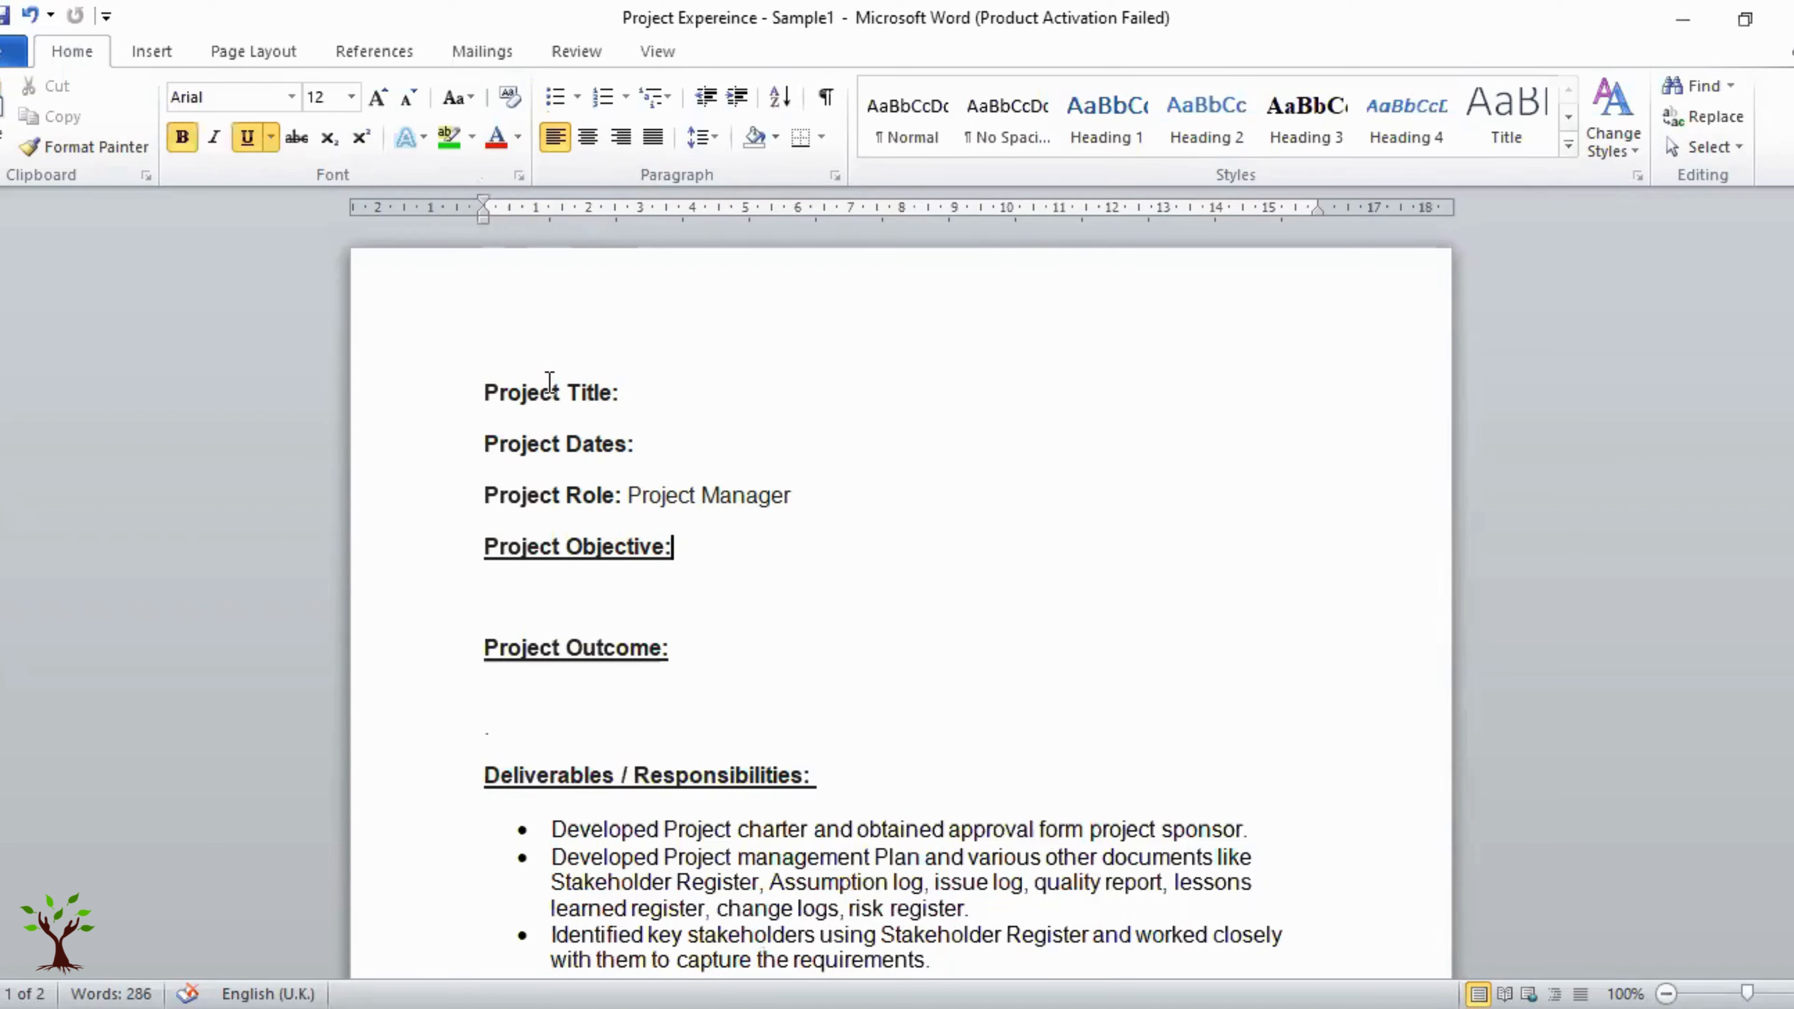
{"action": "left_click_drag", "start_coordinate": [507, 394], "coordinate": [629, 392]}
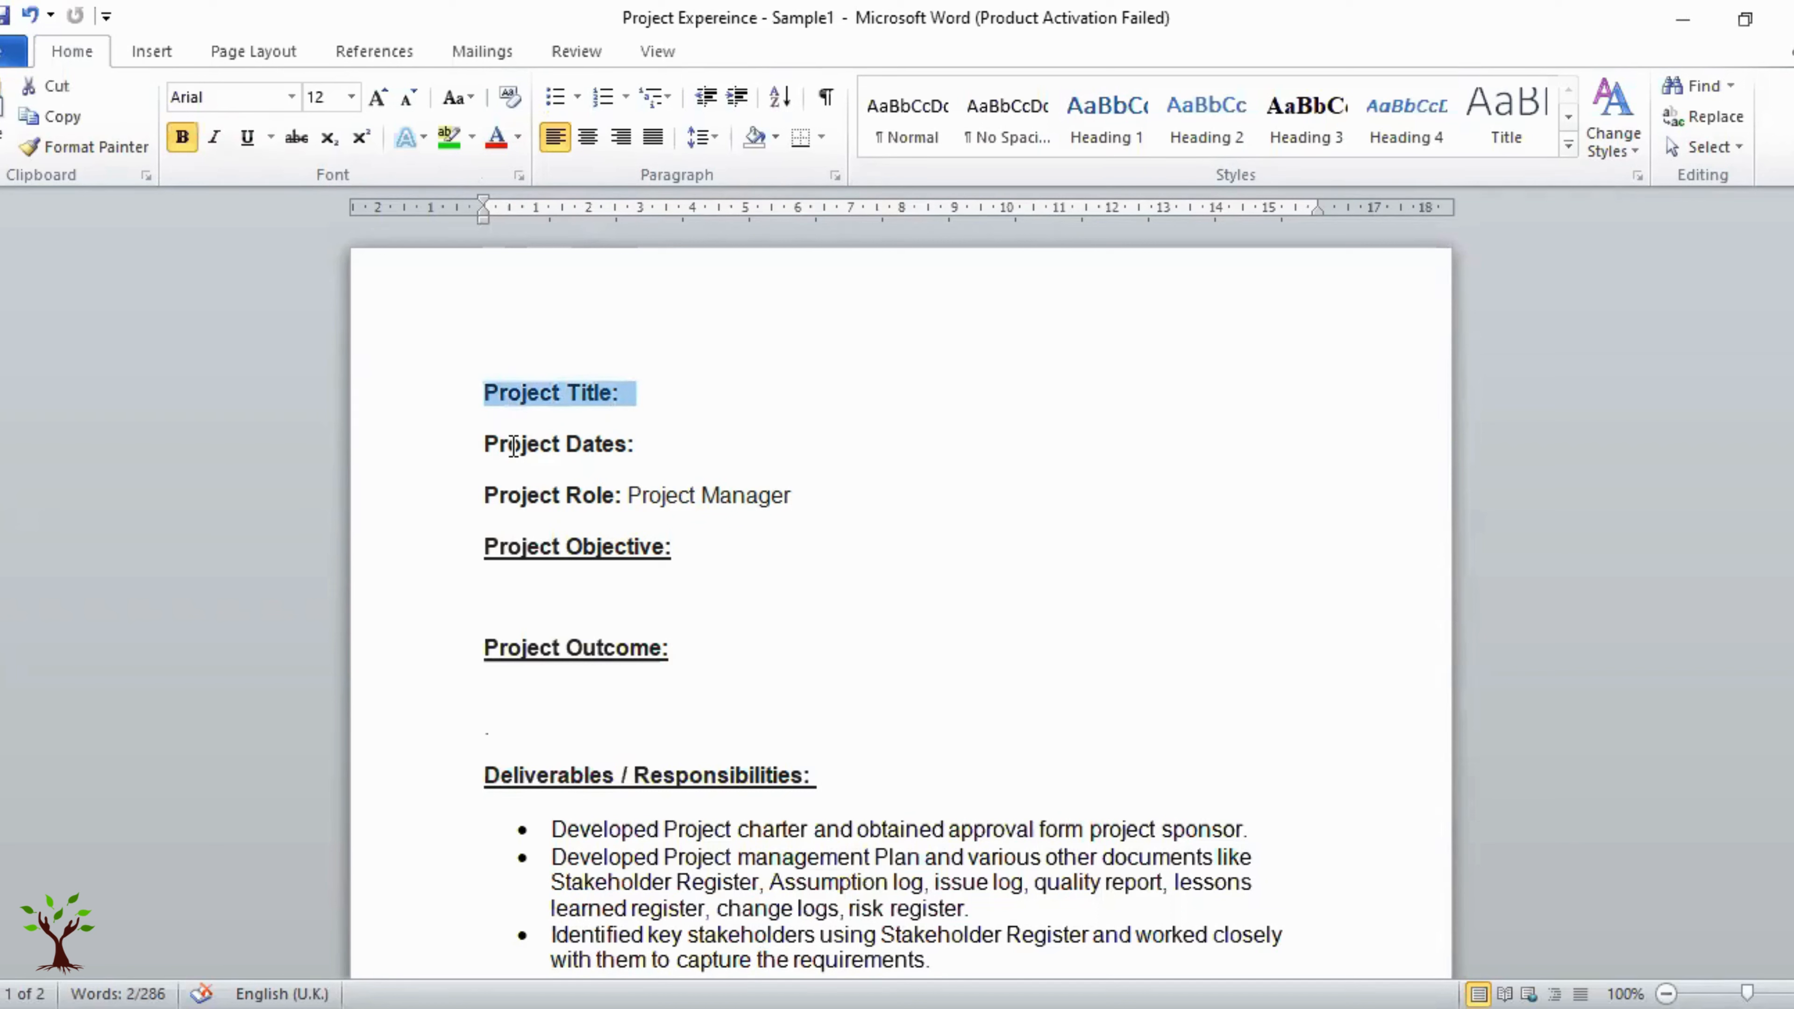
{"action": "left_click_drag", "start_coordinate": [514, 447], "coordinate": [648, 445]}
{"action": "left_click", "coordinate": [667, 467]}
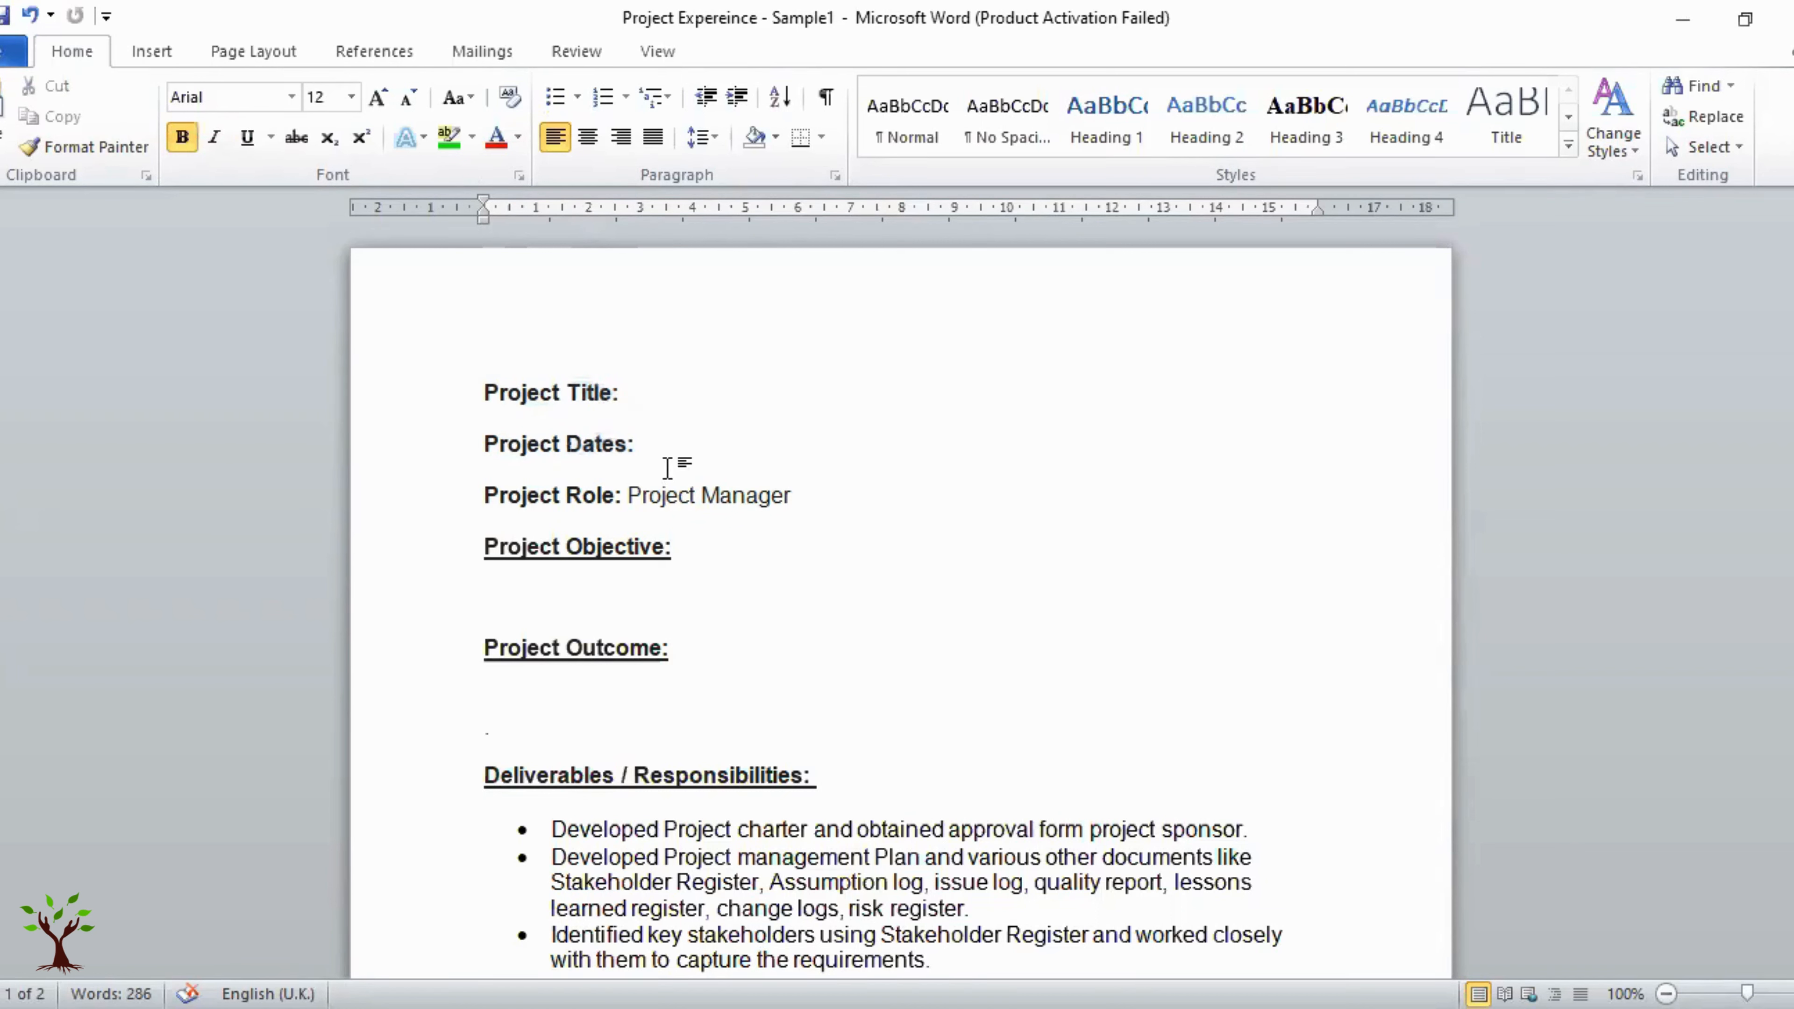
Enter "Jan 2020 – Nov 2022" as the project dates in the sample document.
{"action": "left_click", "coordinate": [674, 445]}
{"action": "type", "text": "Jan"}
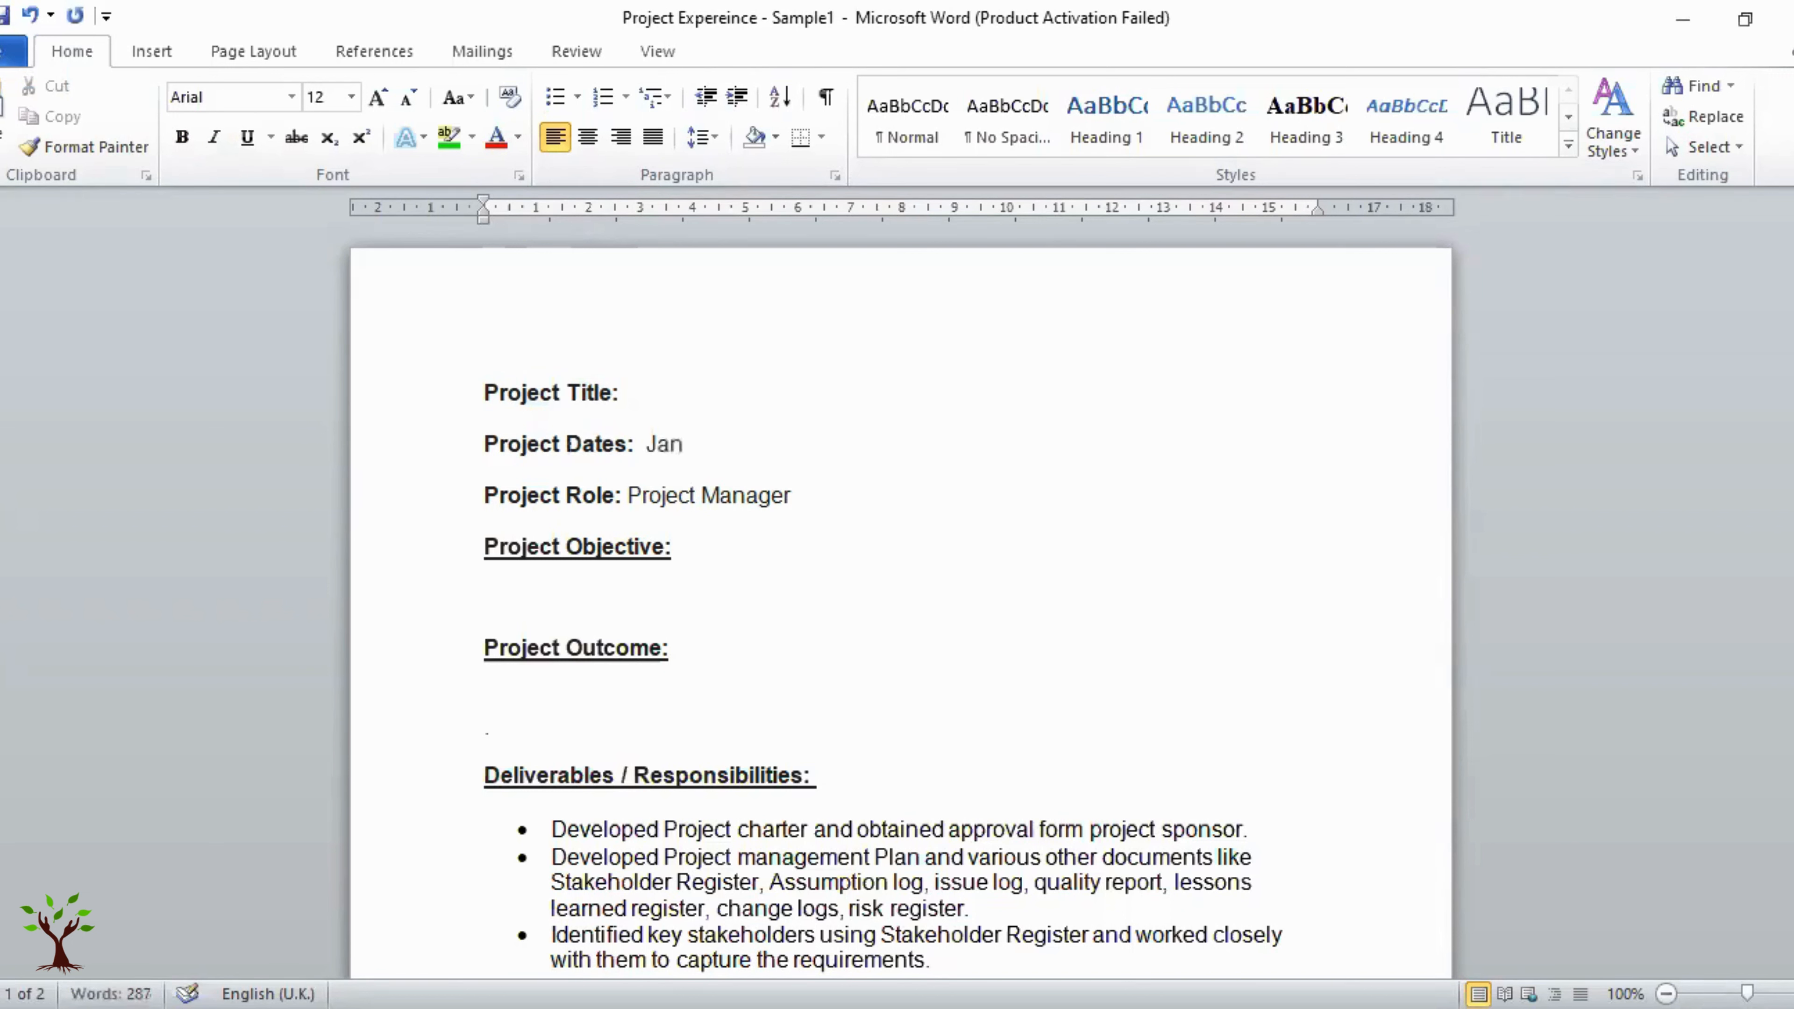
{"action": "type", "text": " 2020"}
{"action": "type", "text": " - "}
{"action": "type", "text": "Nv"}
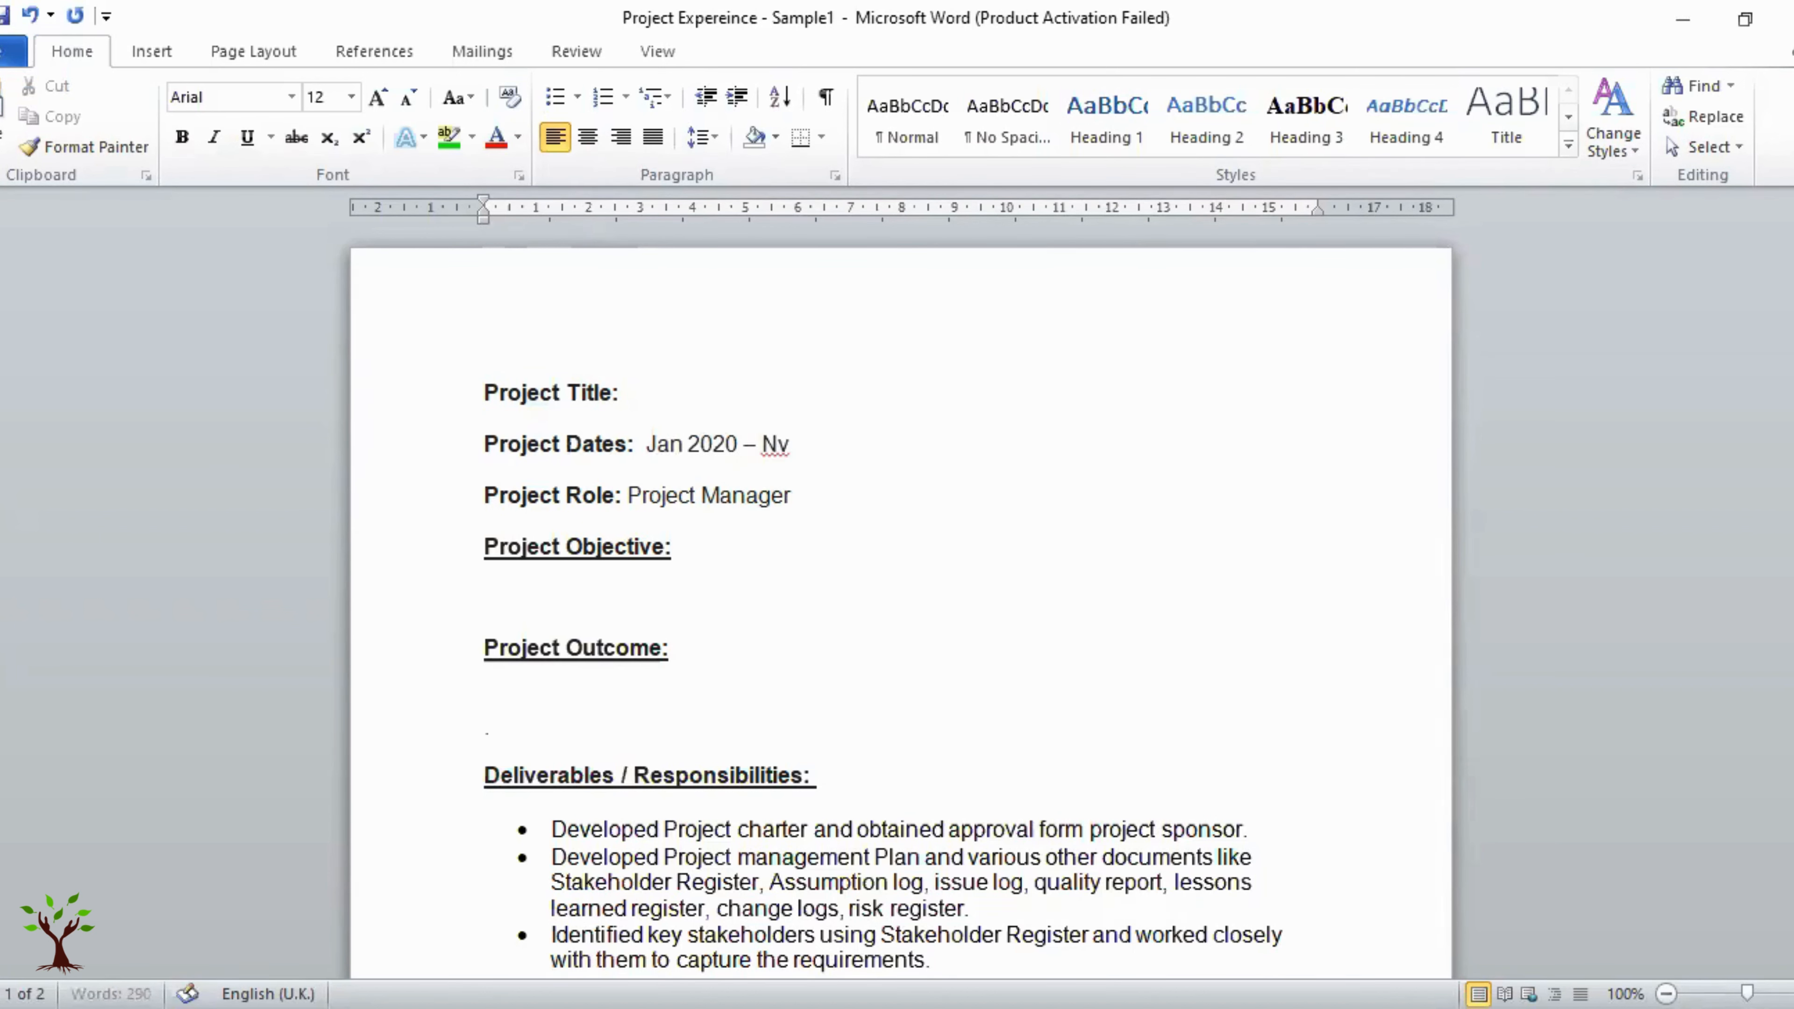
{"action": "key", "text": "BackSpace"}
{"action": "type", "text": "ov @-"}
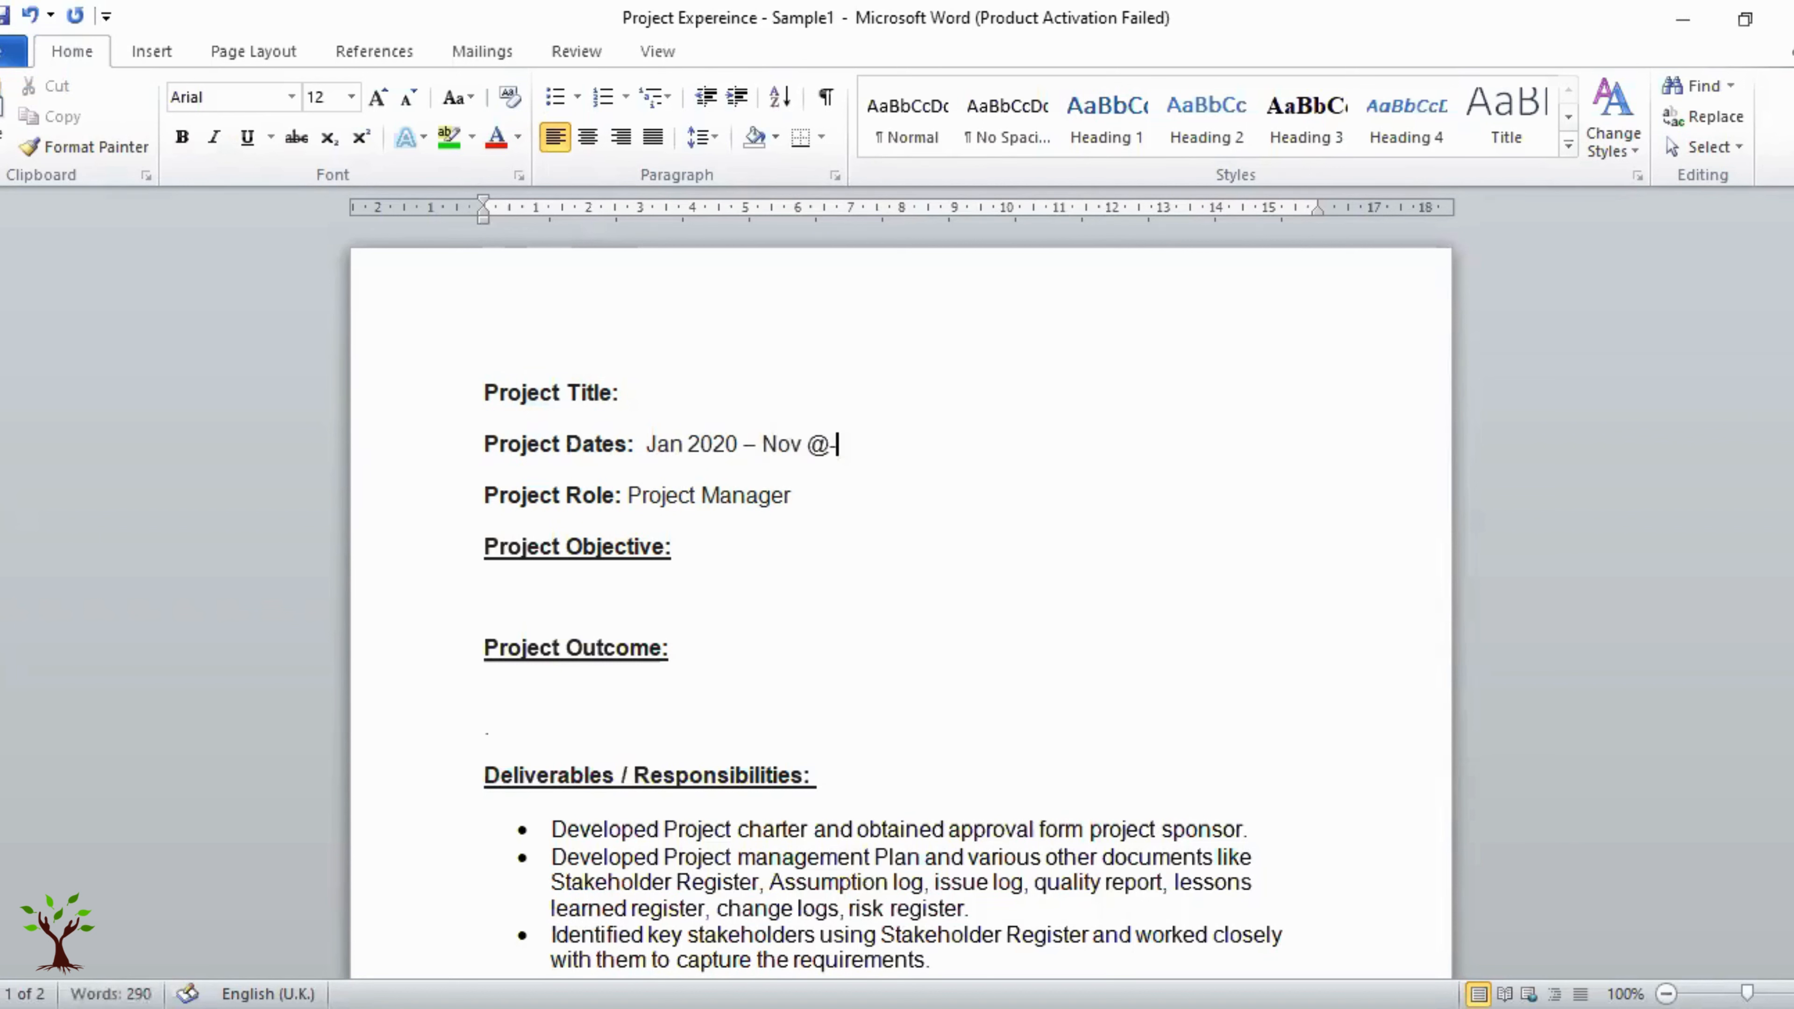
{"action": "key", "text": "BackSpace"}
{"action": "key", "text": "BackSpace"}
{"action": "type", "text": "2022"}
Highlight the project role text "Project Manager" to review it.
{"action": "left_click_drag", "start_coordinate": [632, 496], "coordinate": [791, 497]}
{"action": "left_click", "coordinate": [863, 598]}
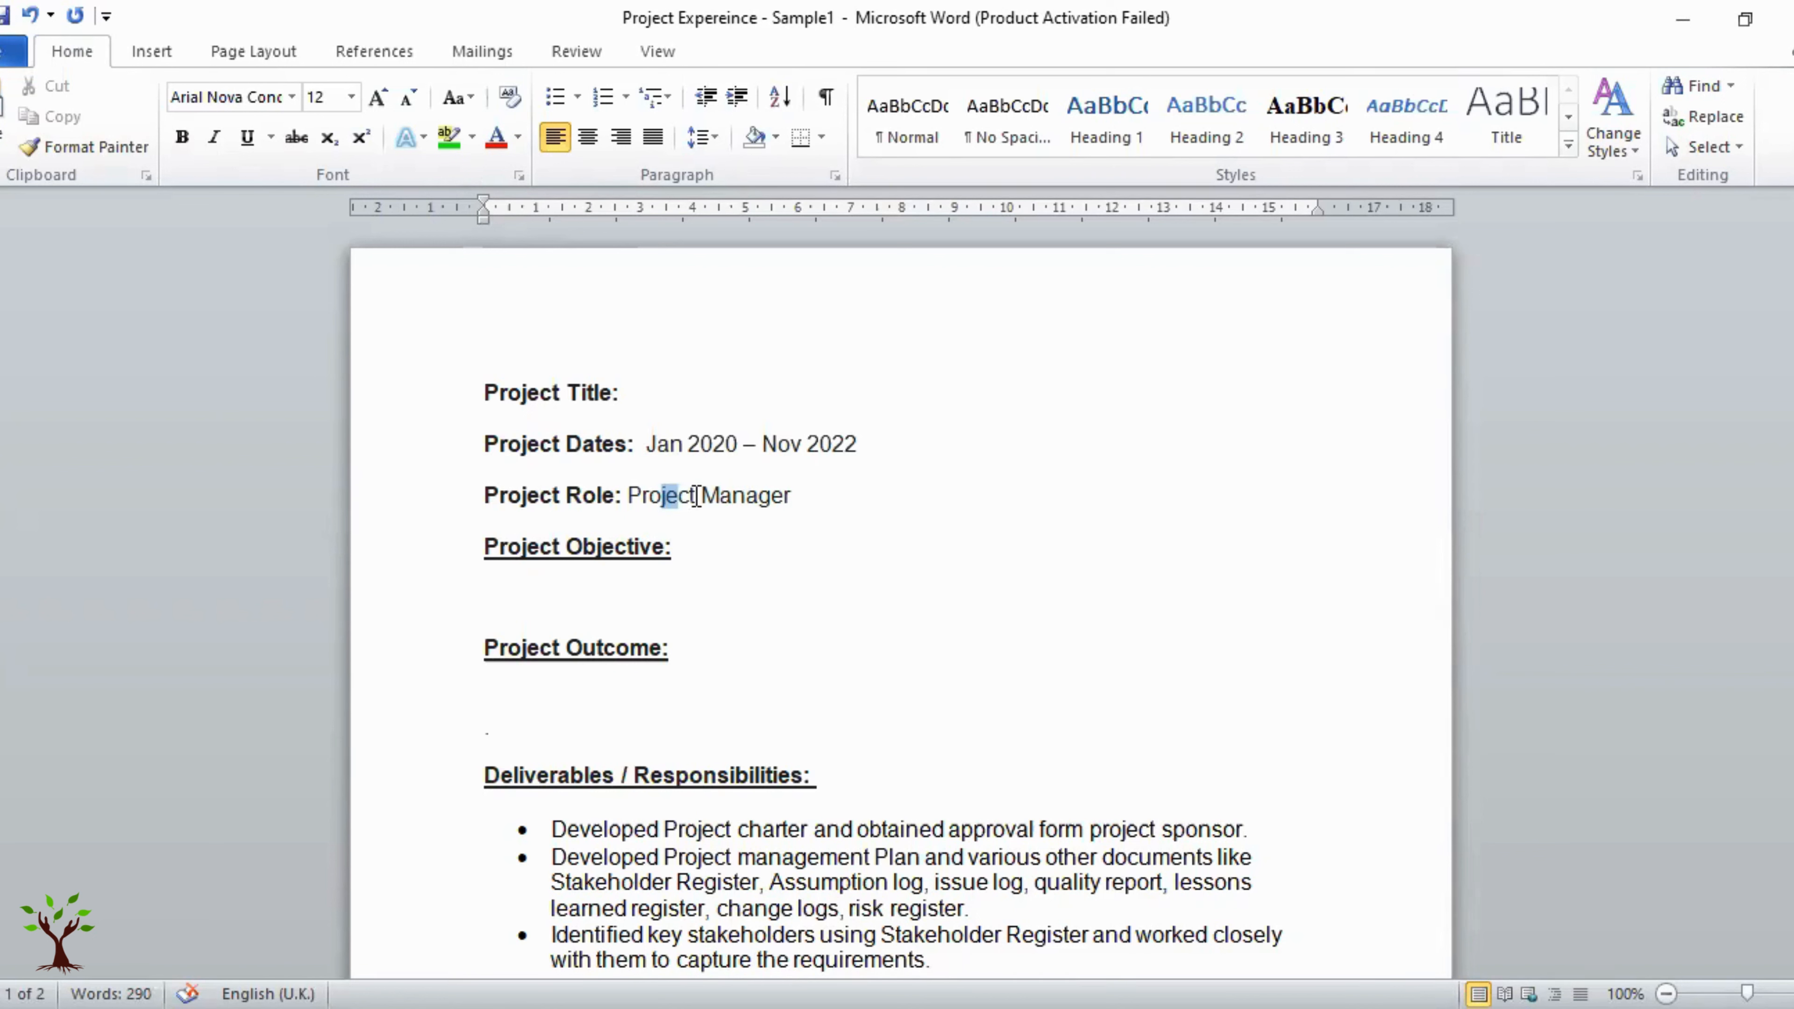
{"action": "left_click_drag", "start_coordinate": [668, 495], "coordinate": [950, 485]}
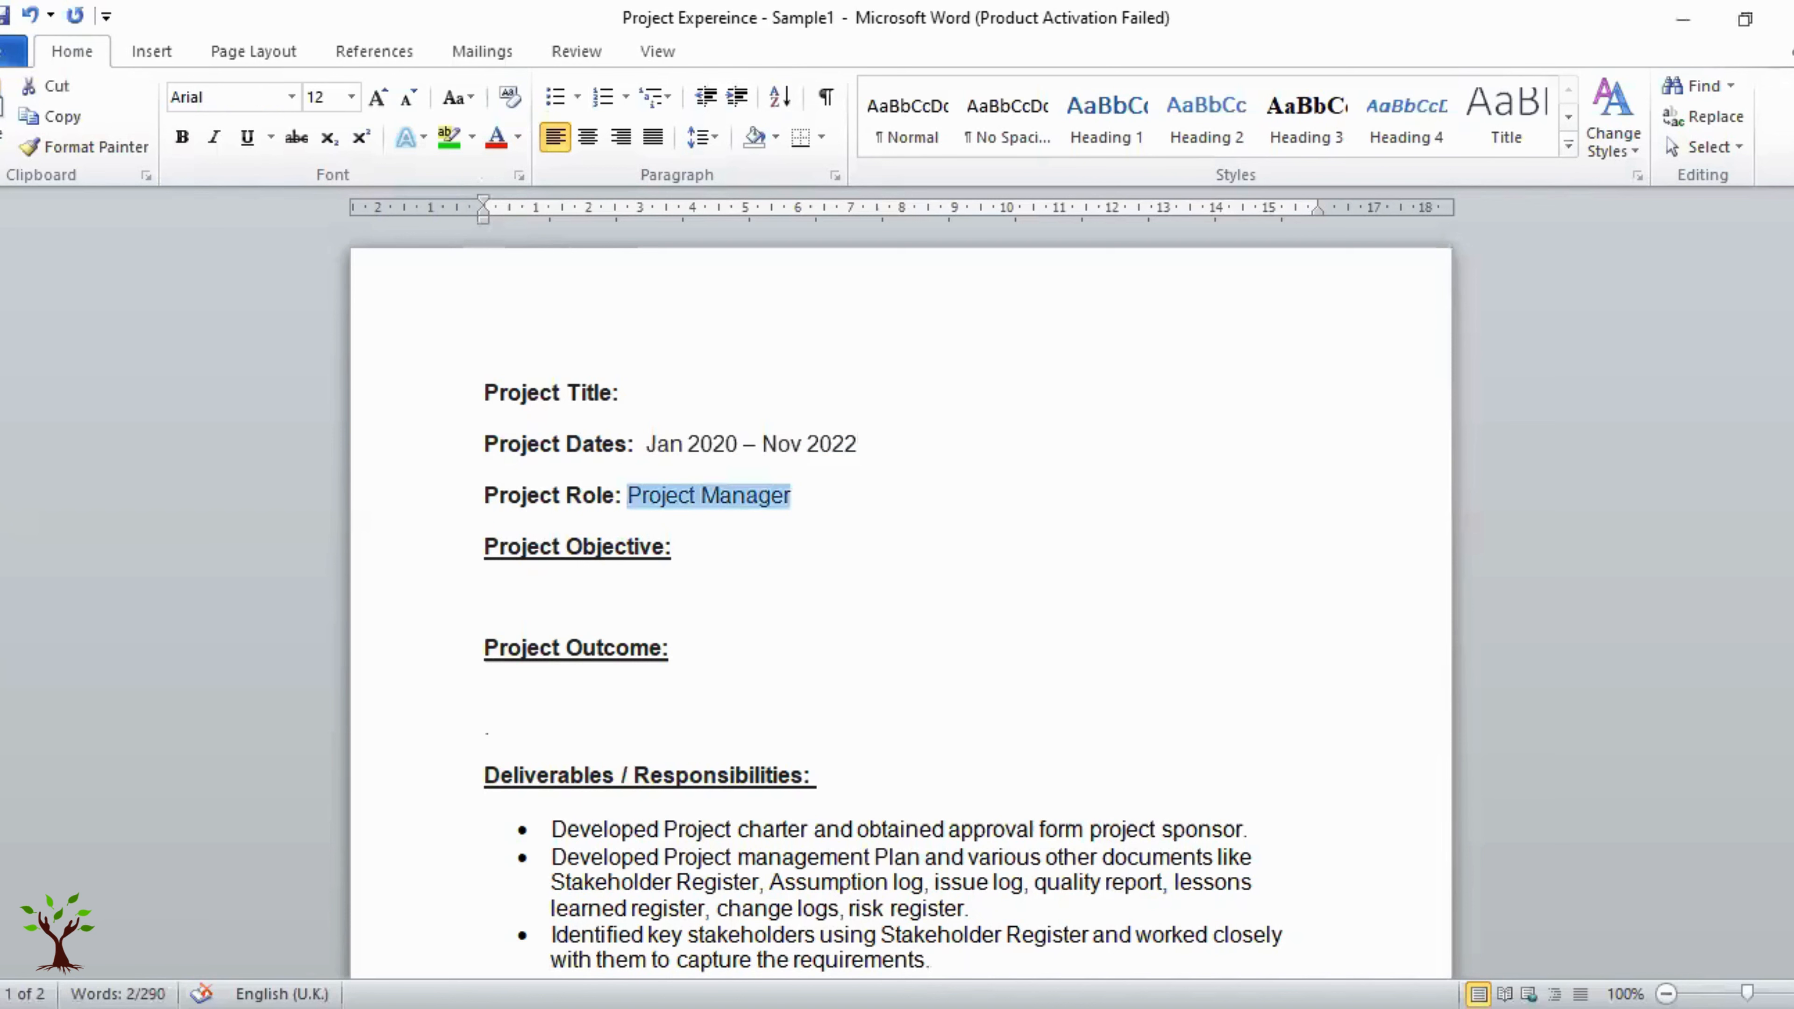
Write "As per customer requirement, to build a net banking system for their account holders" under Project Objective, followed by a line break.
{"action": "scroll", "coordinate": [586, 476], "scroll_direction": "down", "scroll_amount": 1}
{"action": "left_click", "coordinate": [585, 477]}
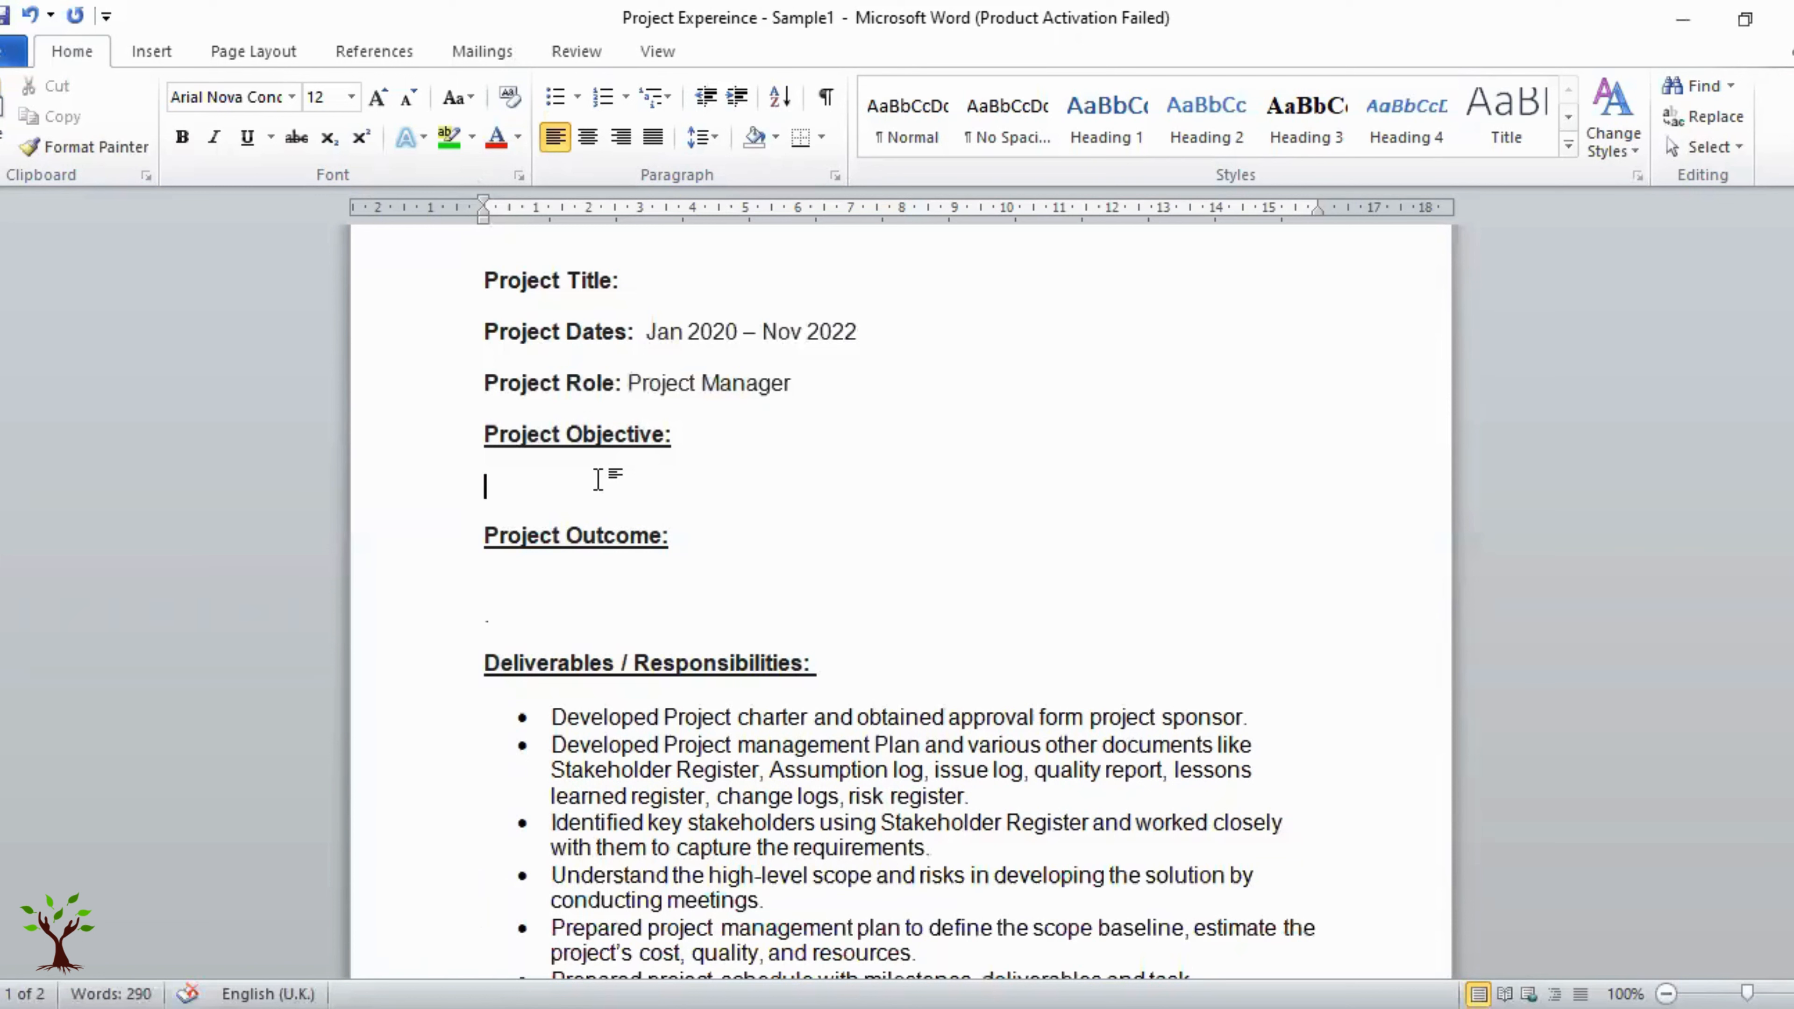
{"action": "type", "text": "As per customer"}
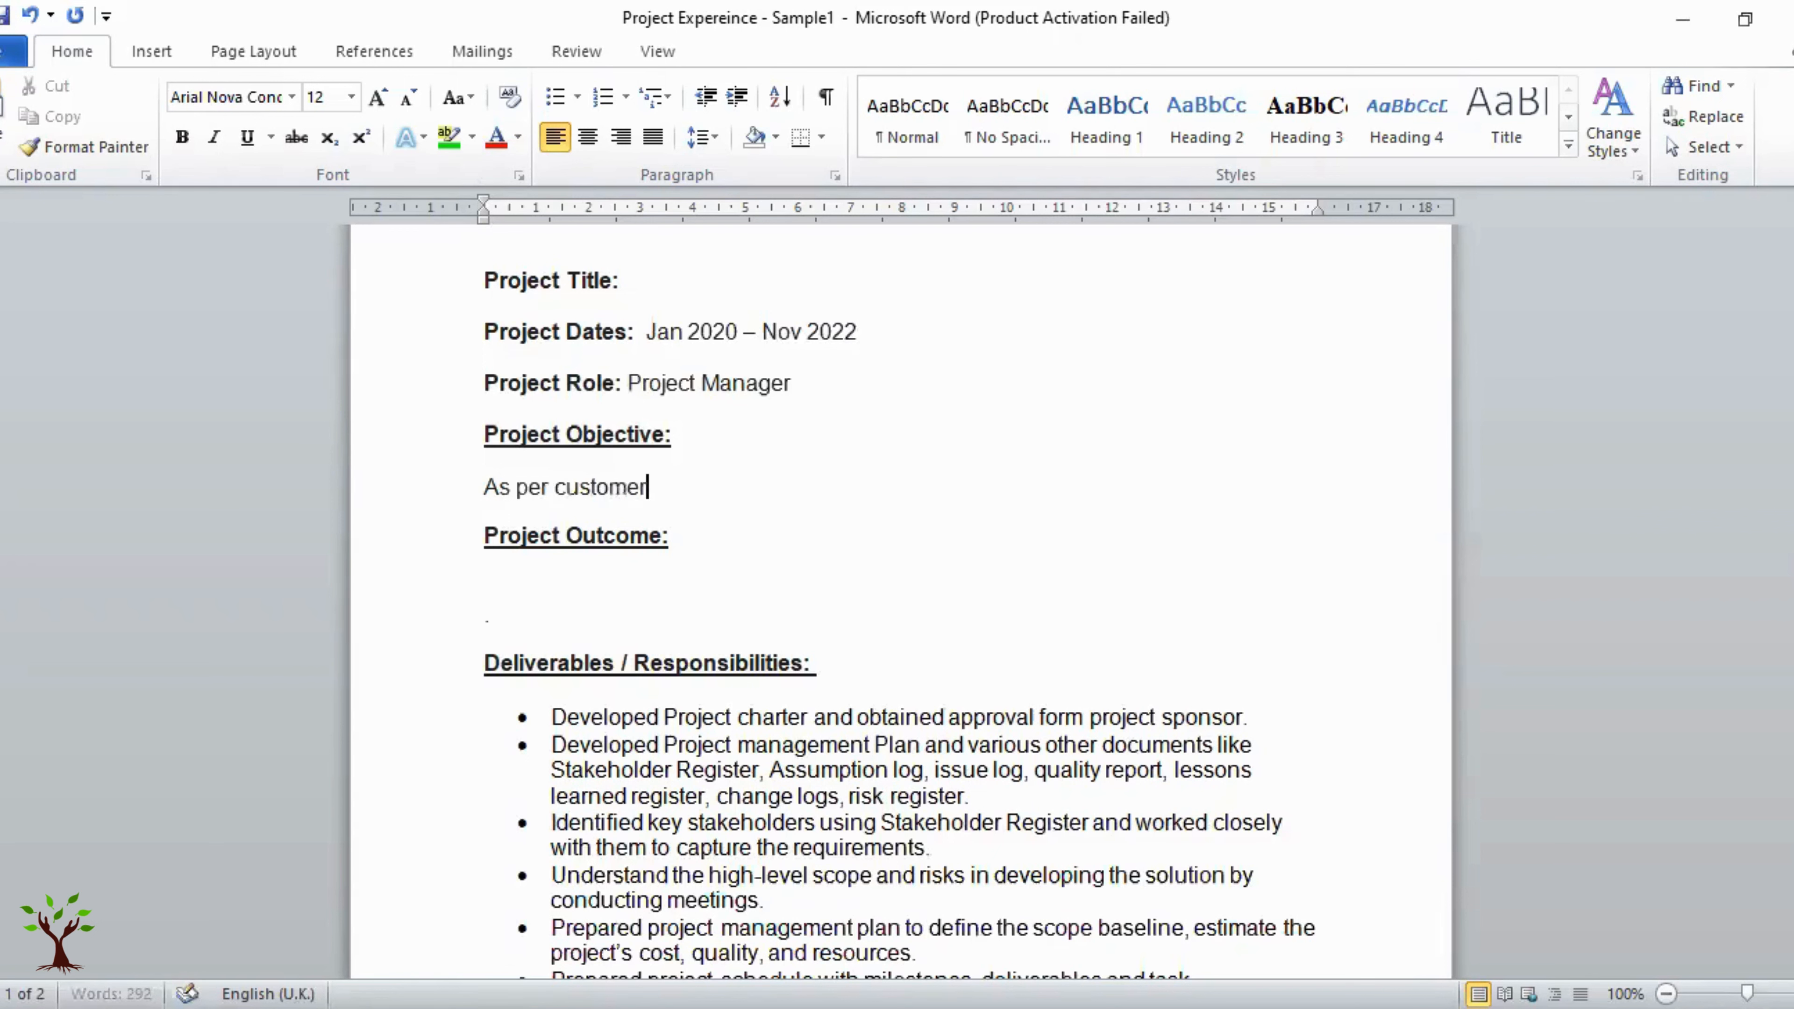
{"action": "type", "text": " requirement, to bui"}
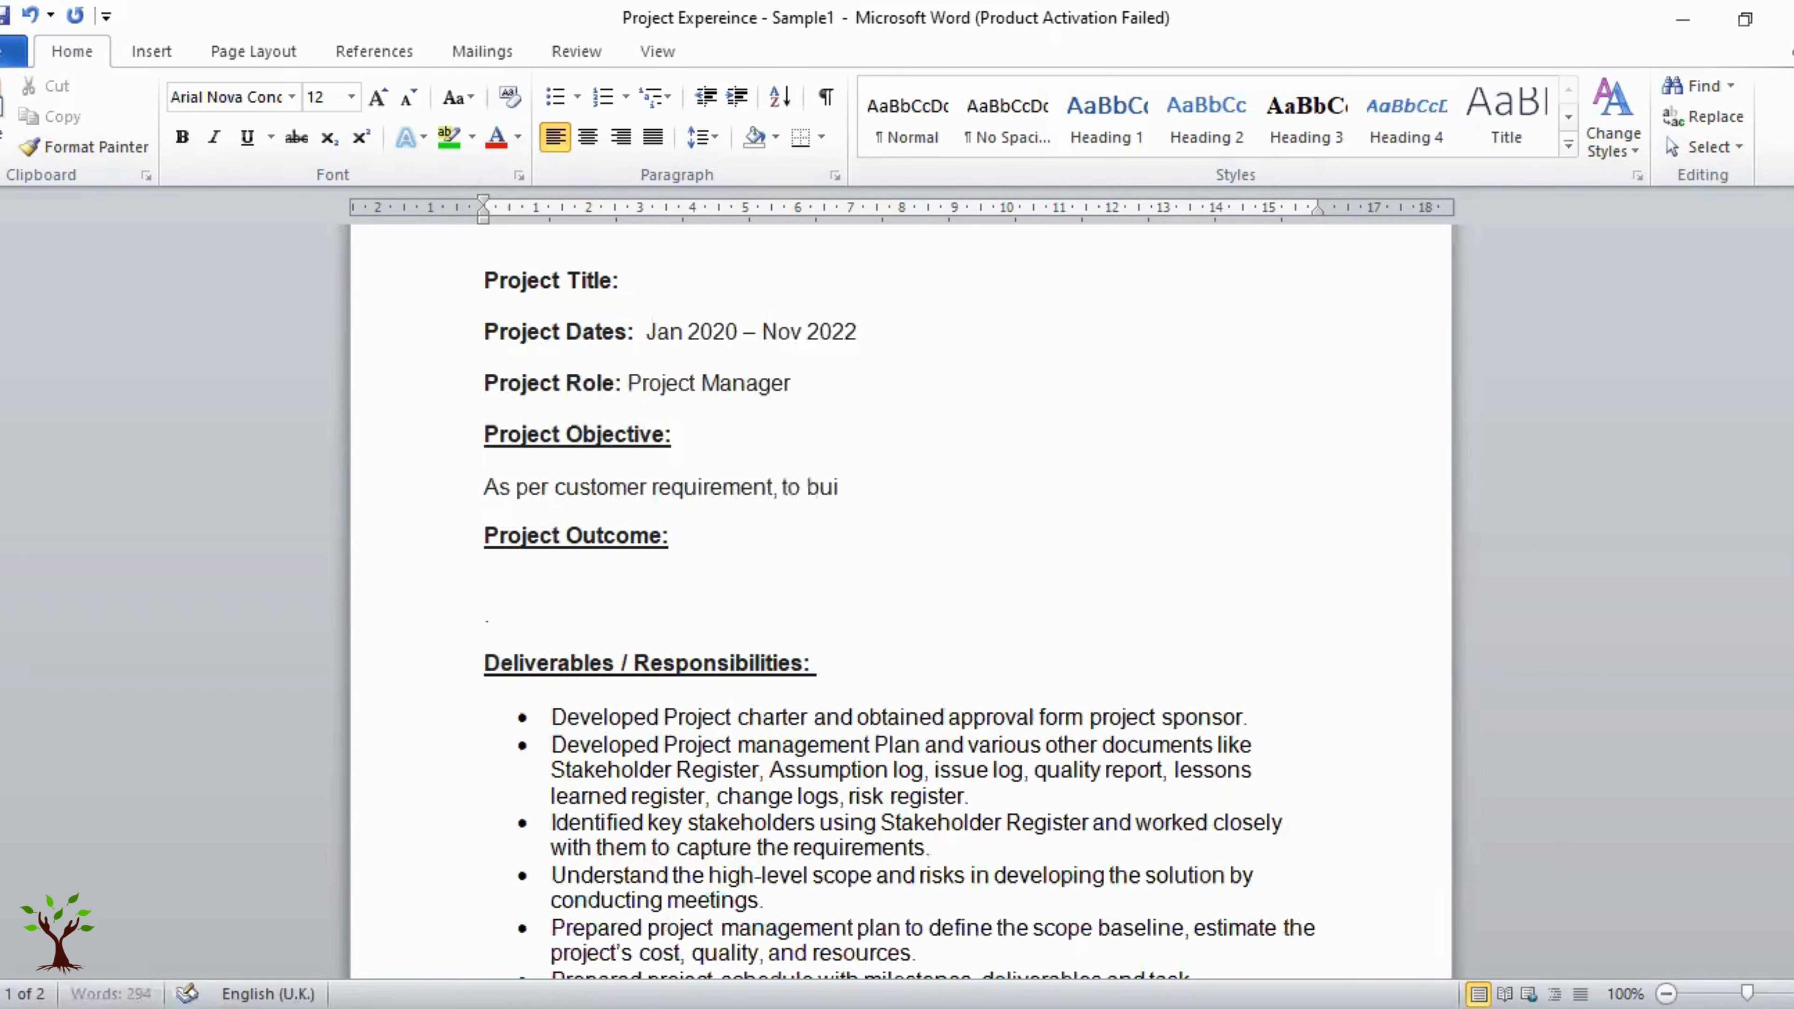
{"action": "type", "text": "ld a net banking system to"}
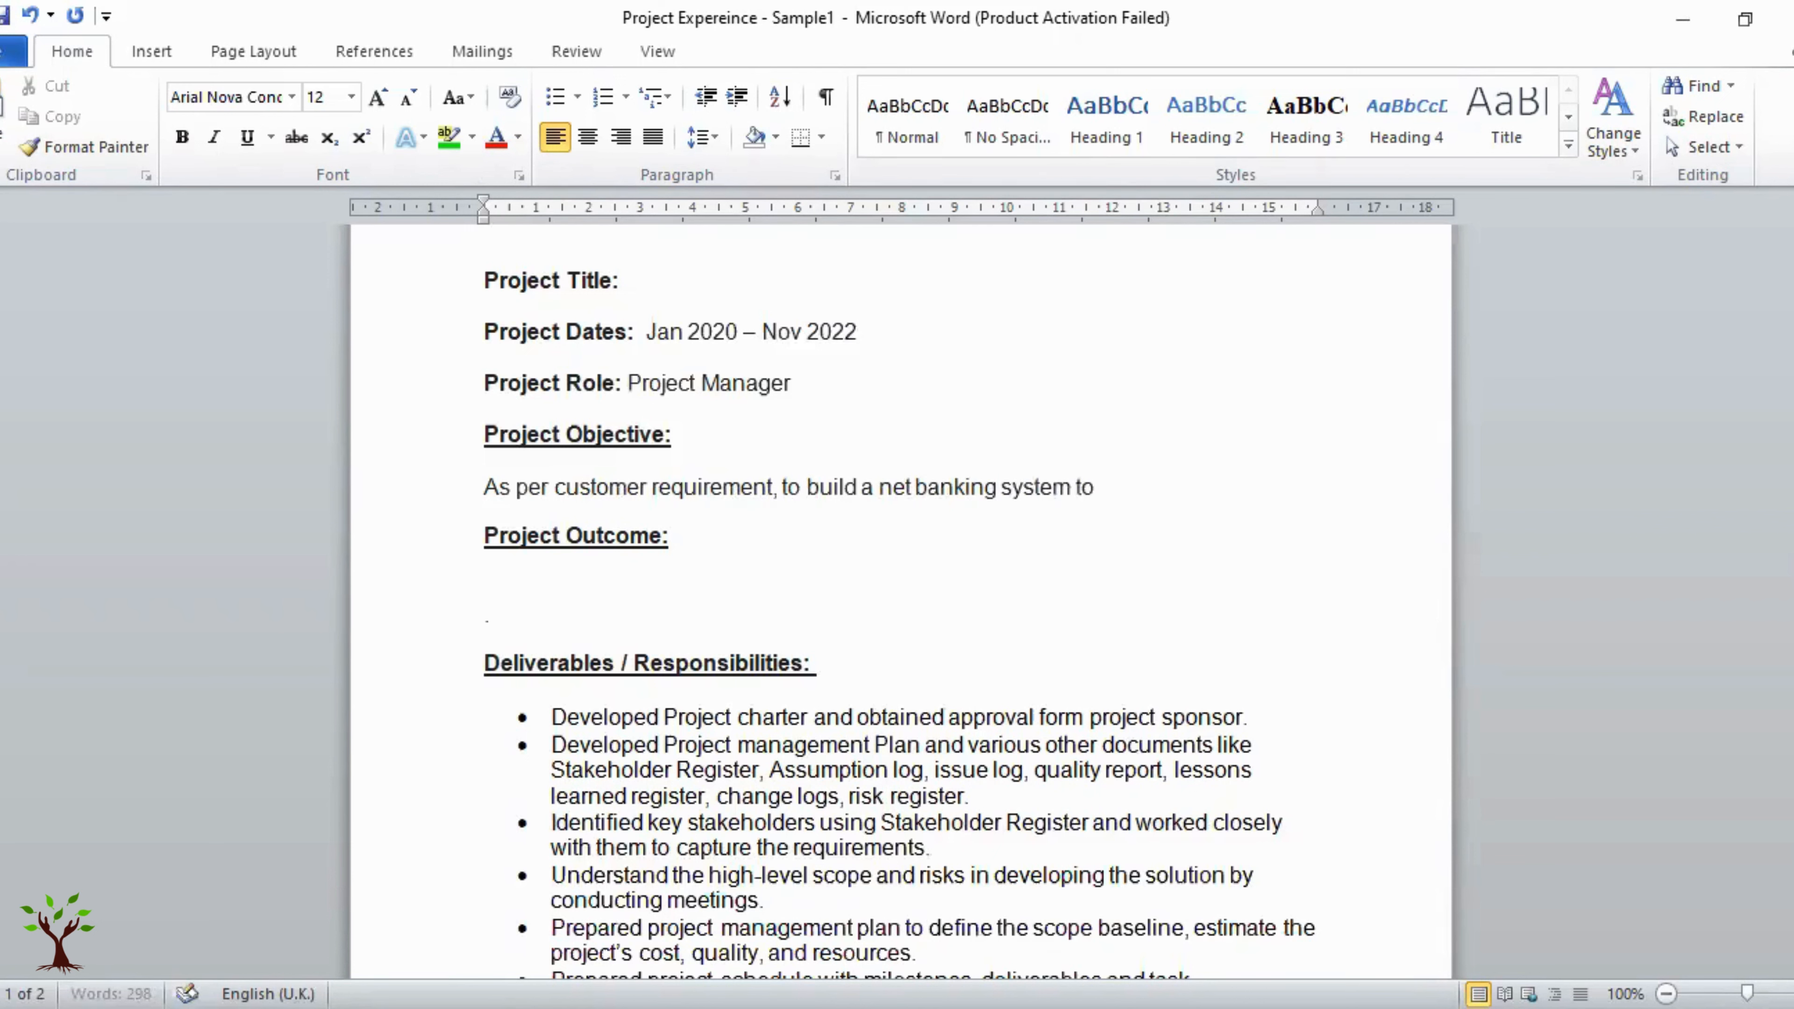
{"action": "type", "text": " make"}
{"action": "key", "text": "BackSpace"}
{"action": "key", "text": "BackSpace"}
{"action": "key", "text": "BackSpace"}
{"action": "key", "text": "BackSpace"}
{"action": "key", "text": "BackSpace"}
{"action": "key", "text": "BackSpace"}
{"action": "key", "text": "BackSpace"}
{"action": "type", "text": "for their"}
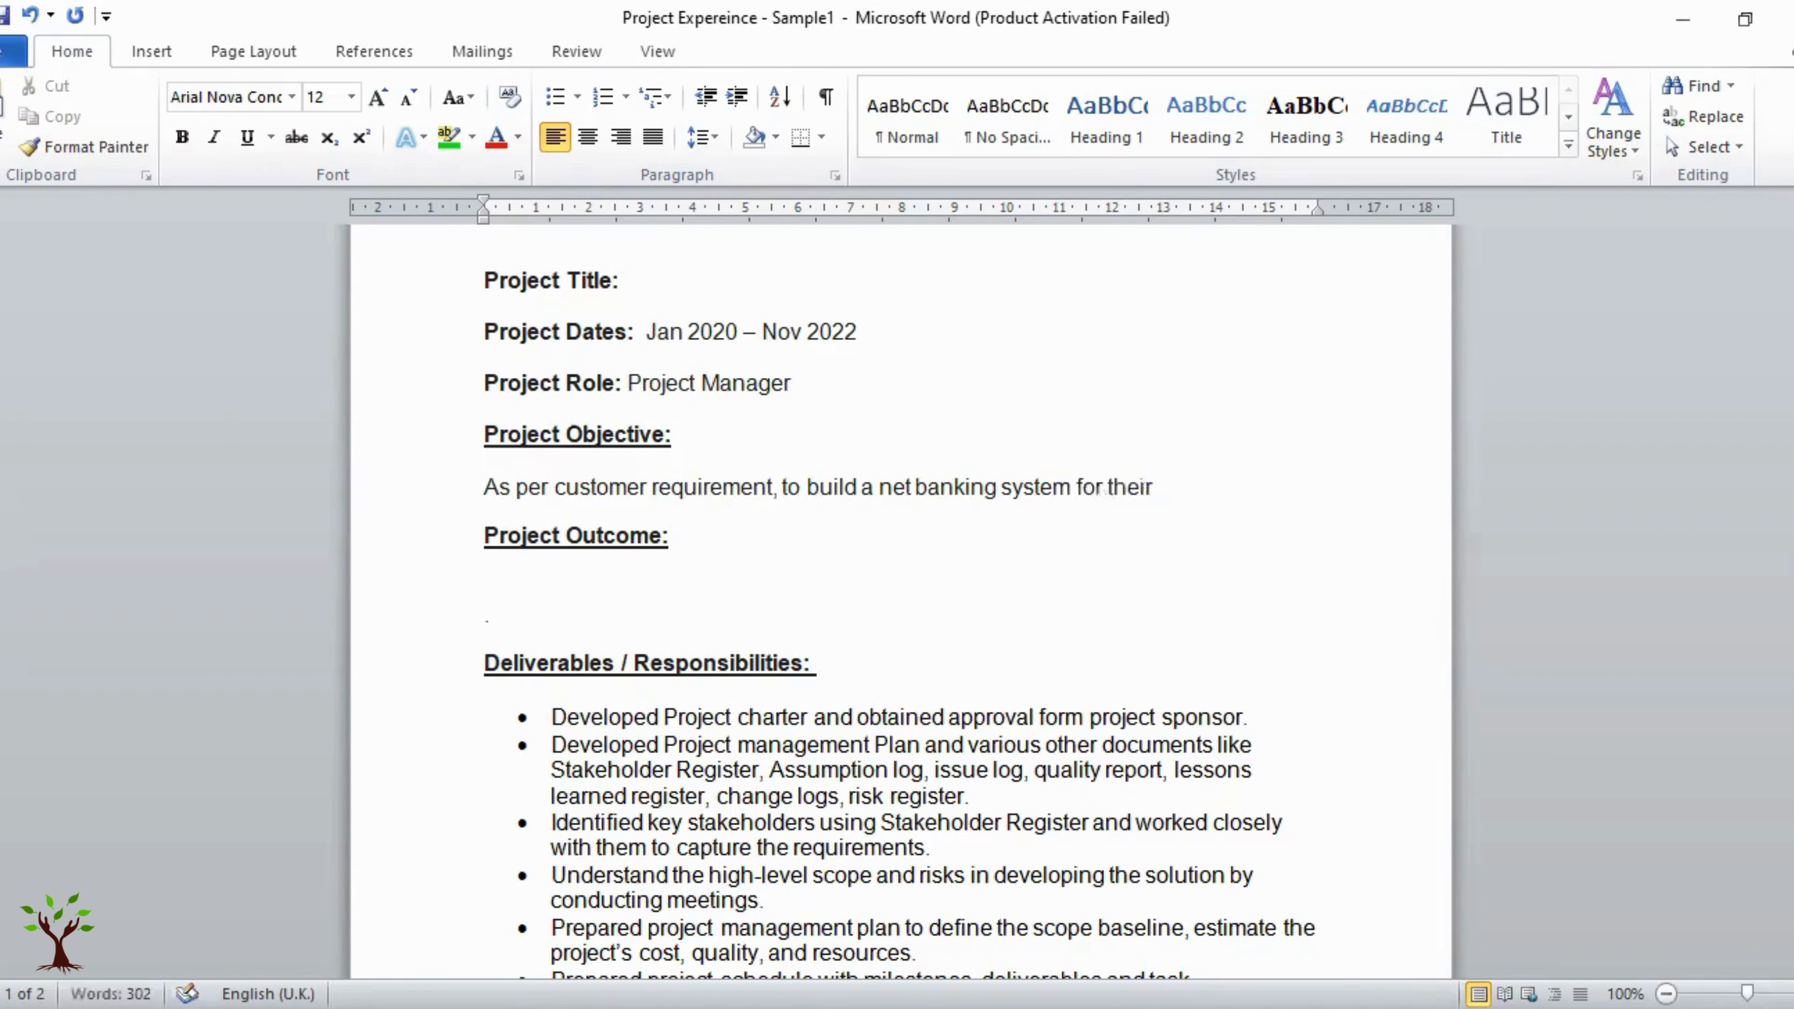
{"action": "type", "text": " account holders"}
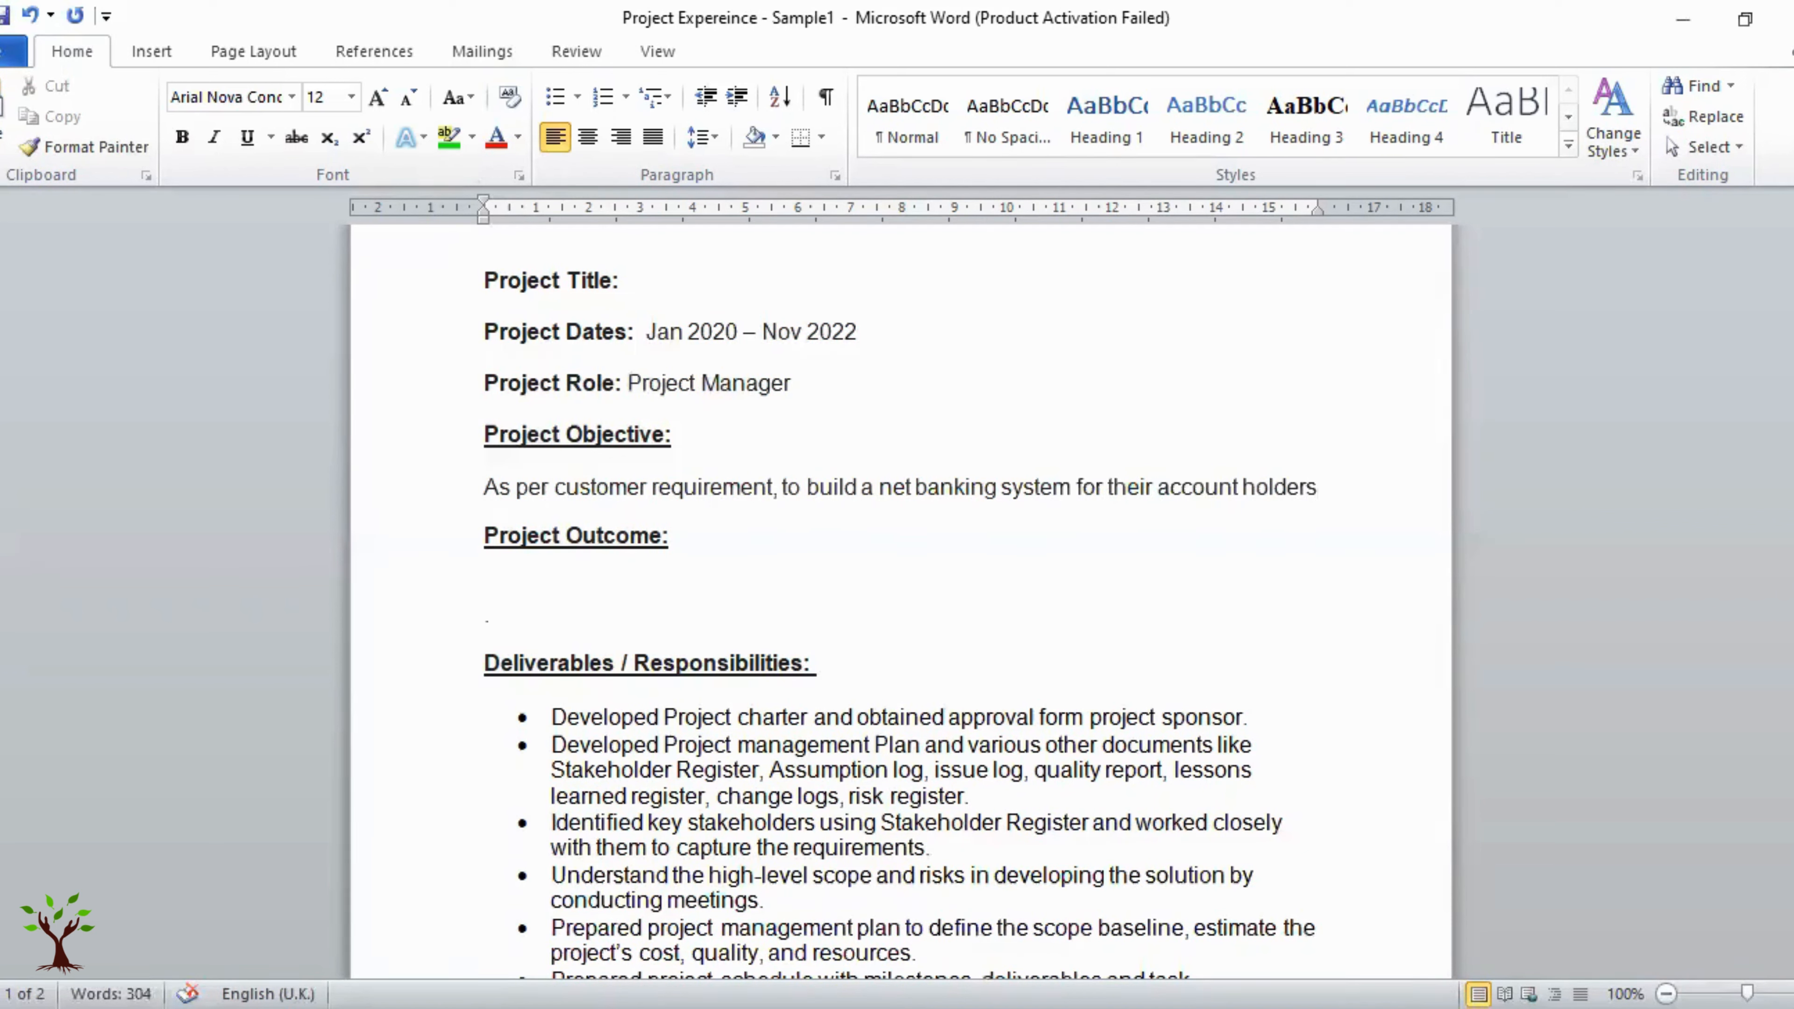
{"action": "key", "text": "Return"}
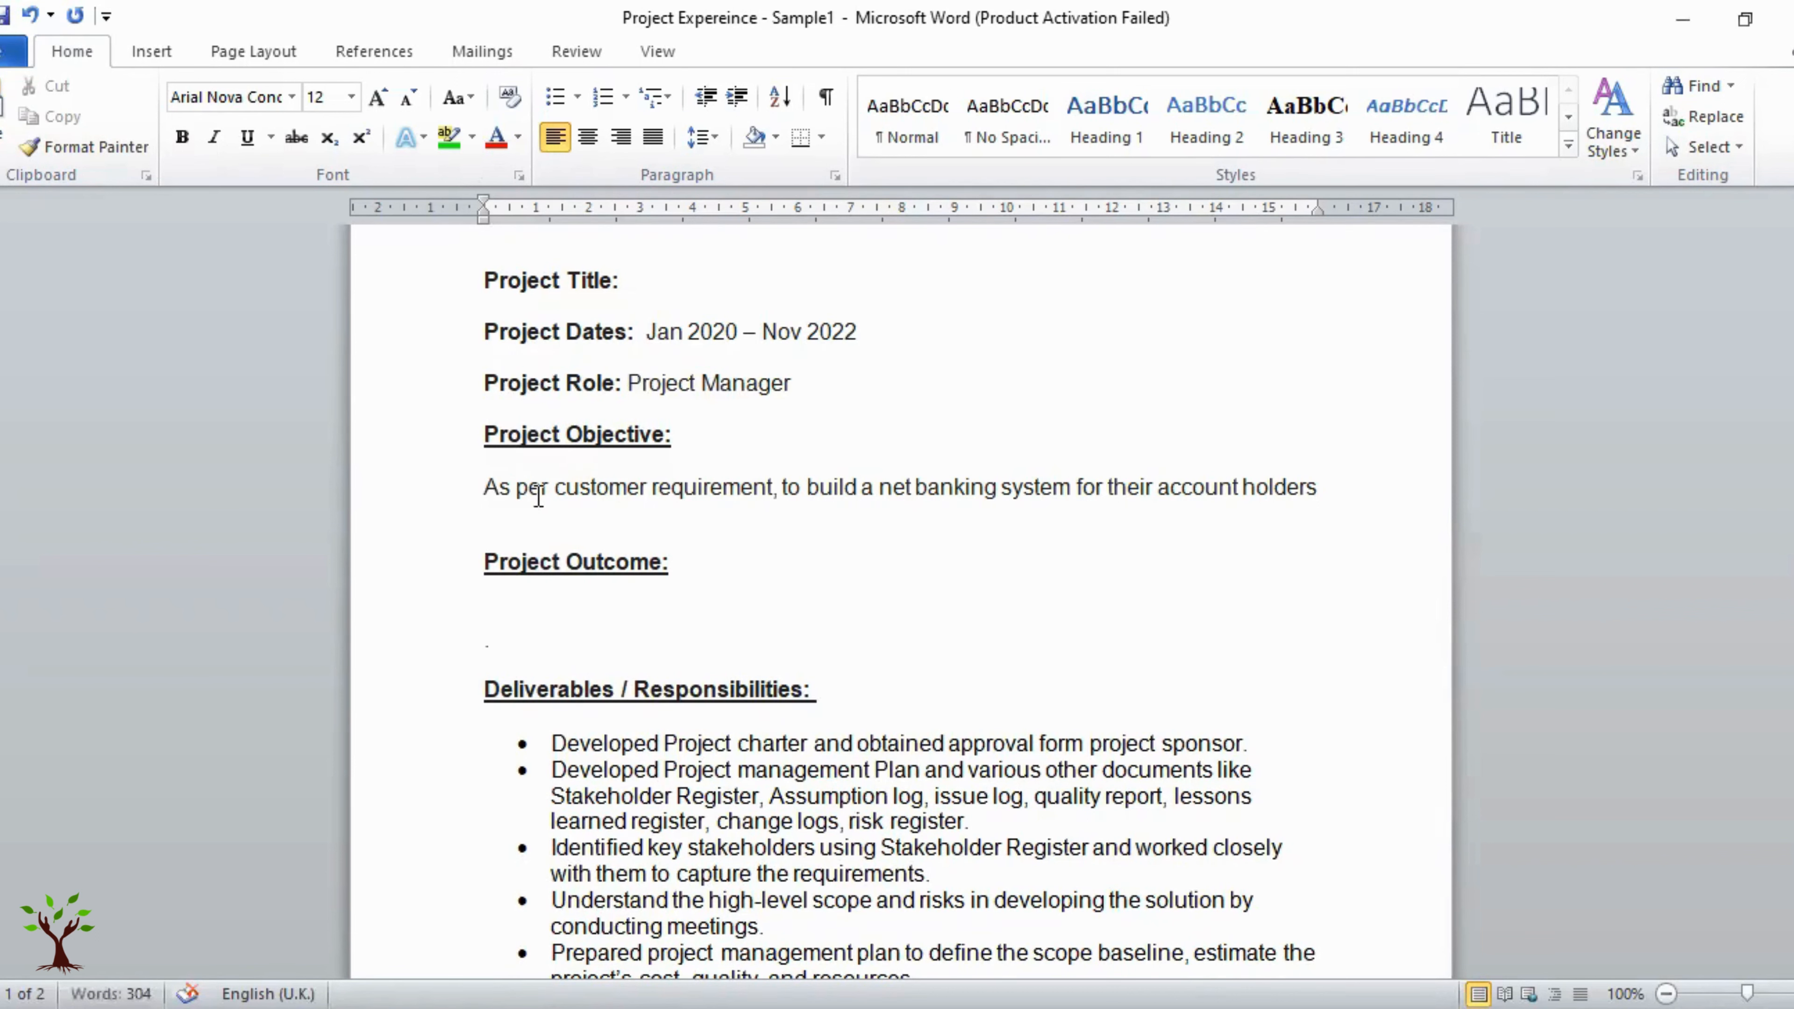
{"action": "left_click_drag", "start_coordinate": [489, 485], "coordinate": [650, 509]}
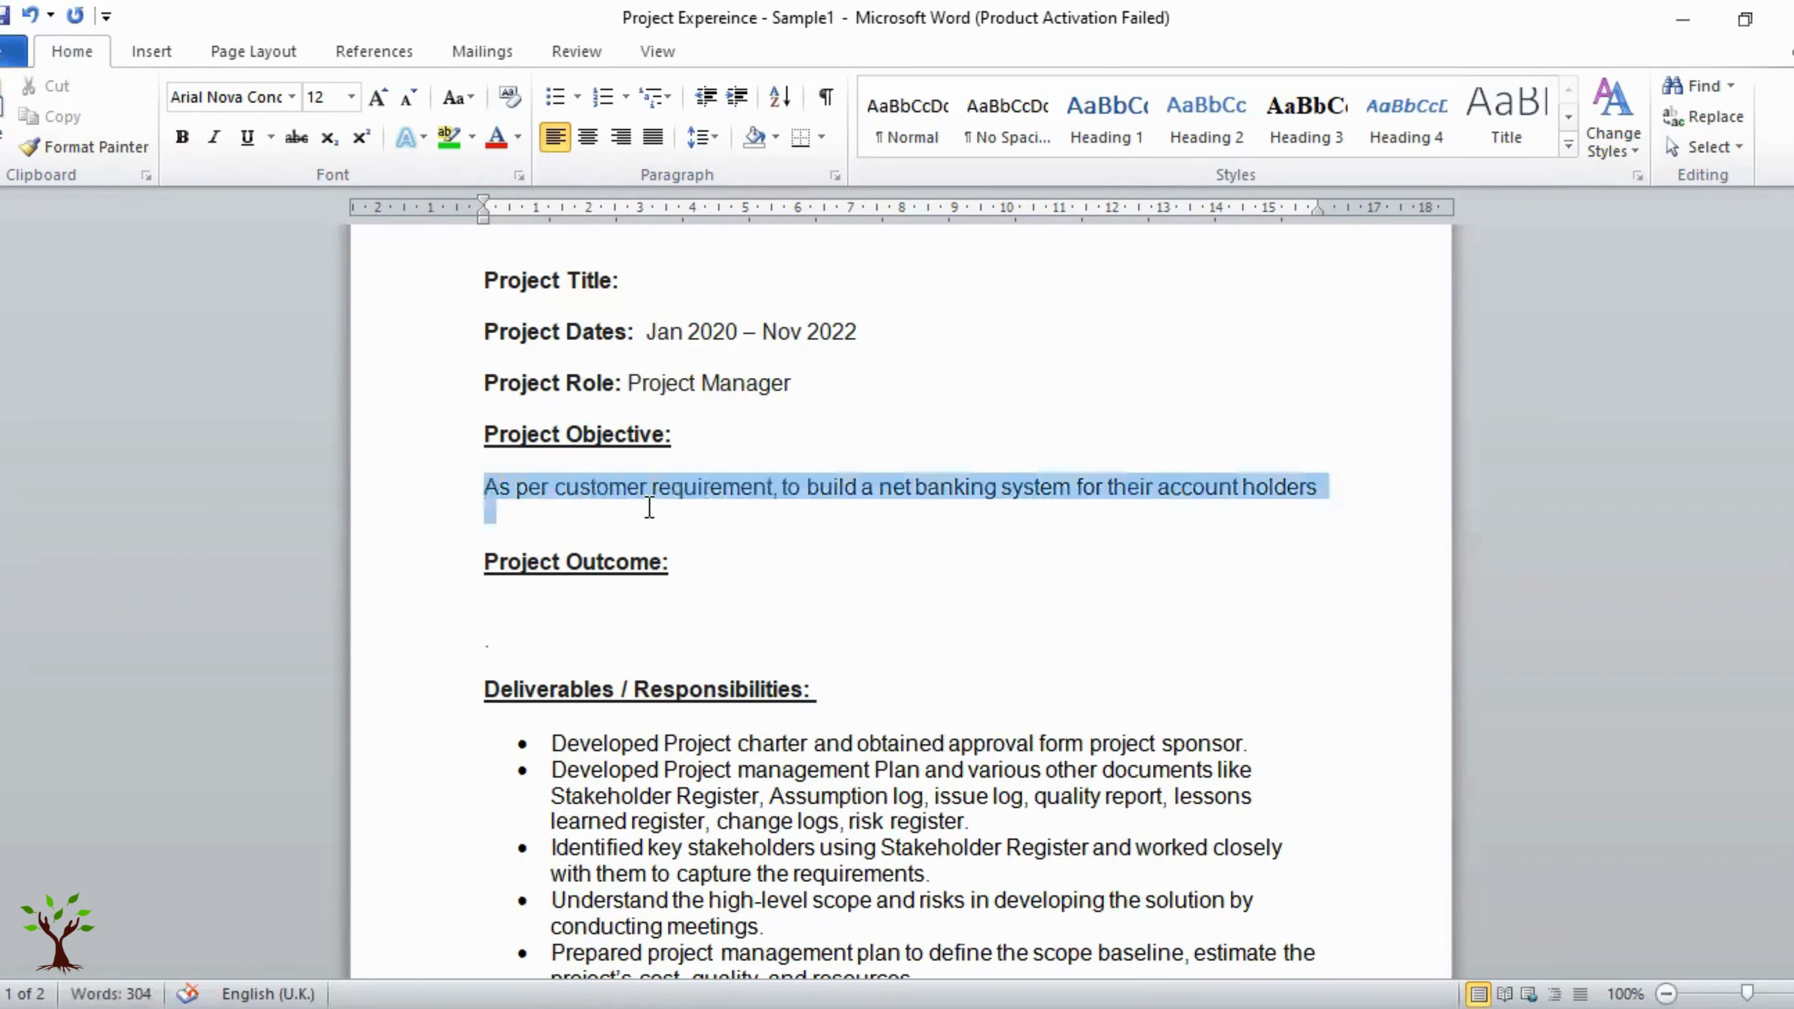
{"action": "left_click", "coordinate": [593, 521]}
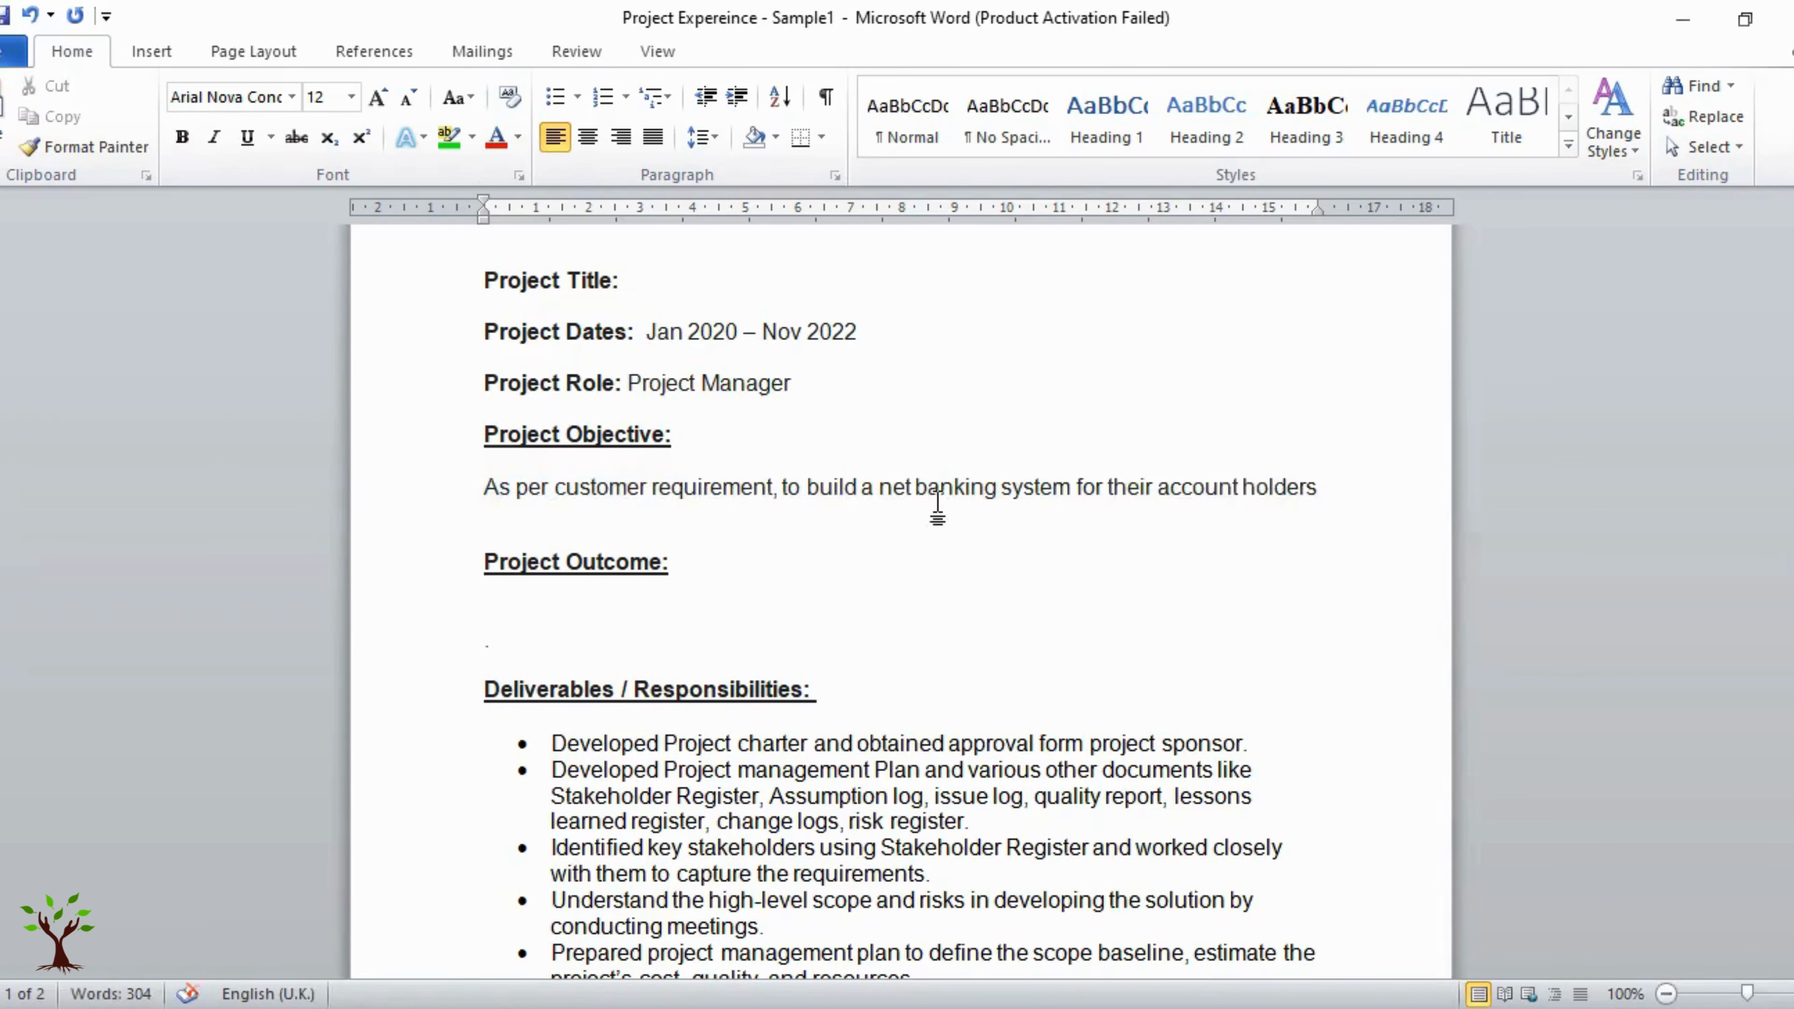
Write "Successfully built the net banking system" under Project Outcome.
{"action": "left_click", "coordinate": [633, 589]}
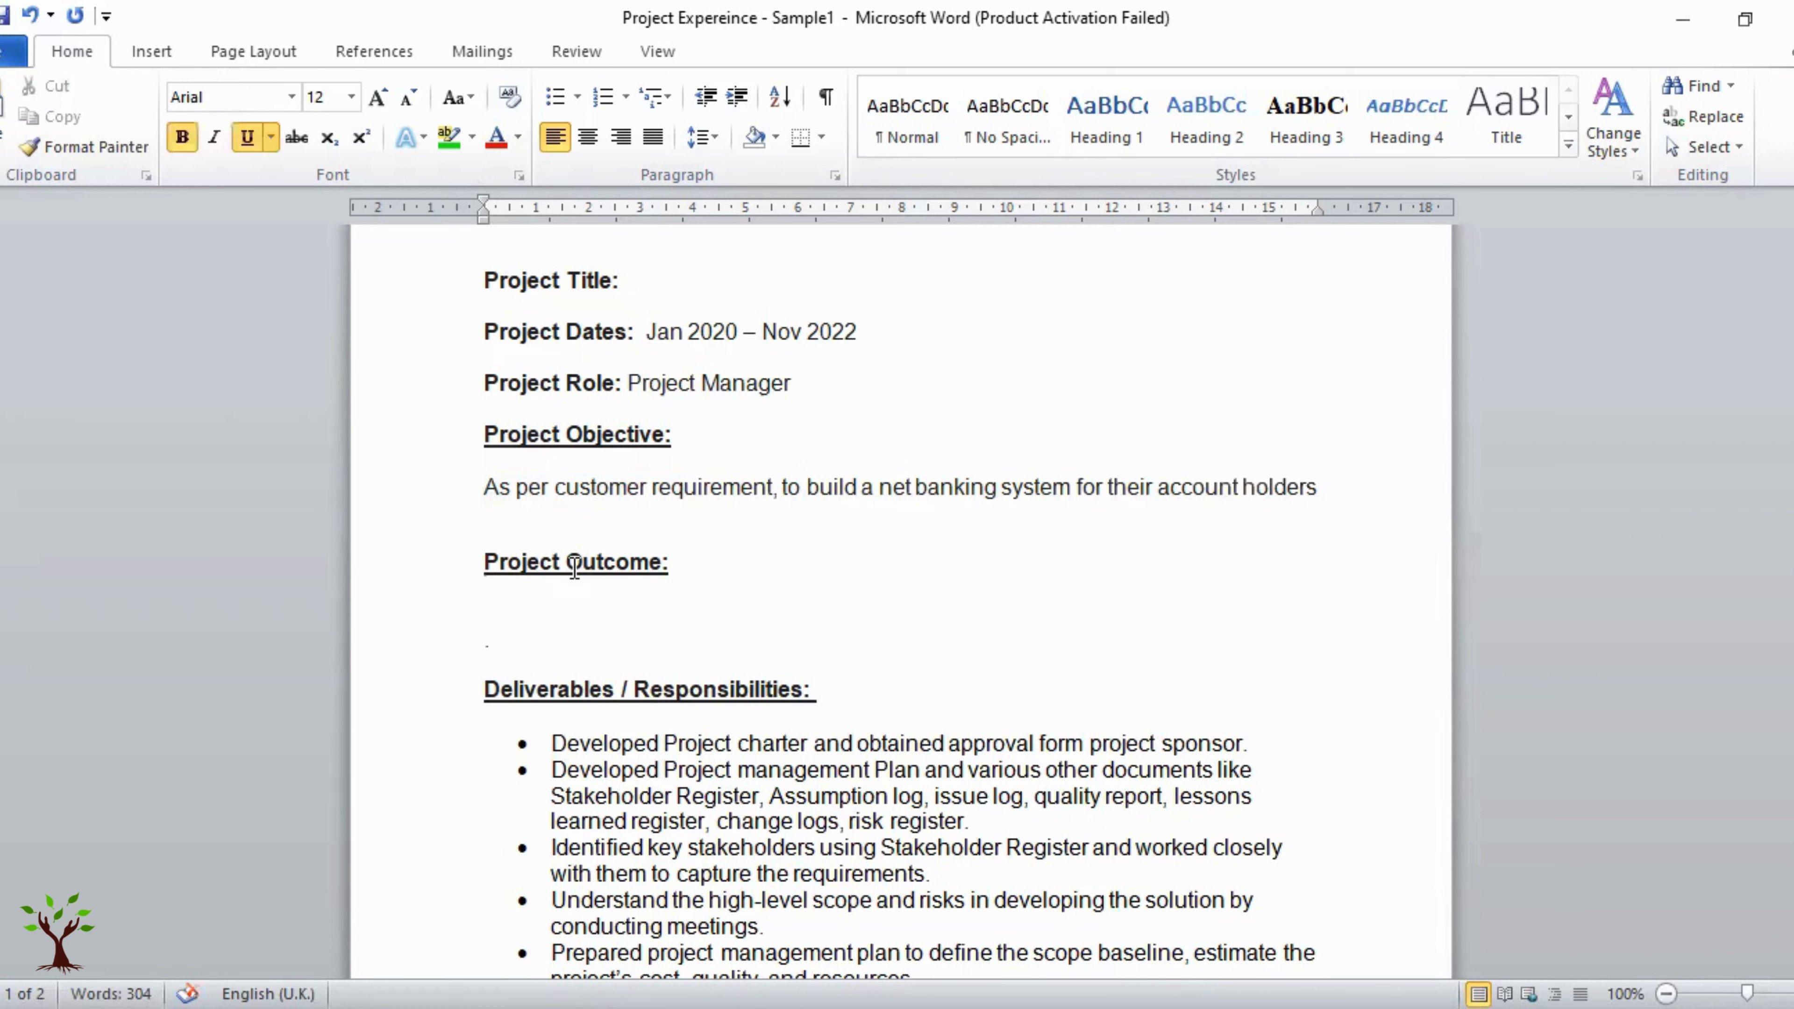
{"action": "left_click", "coordinate": [640, 607]}
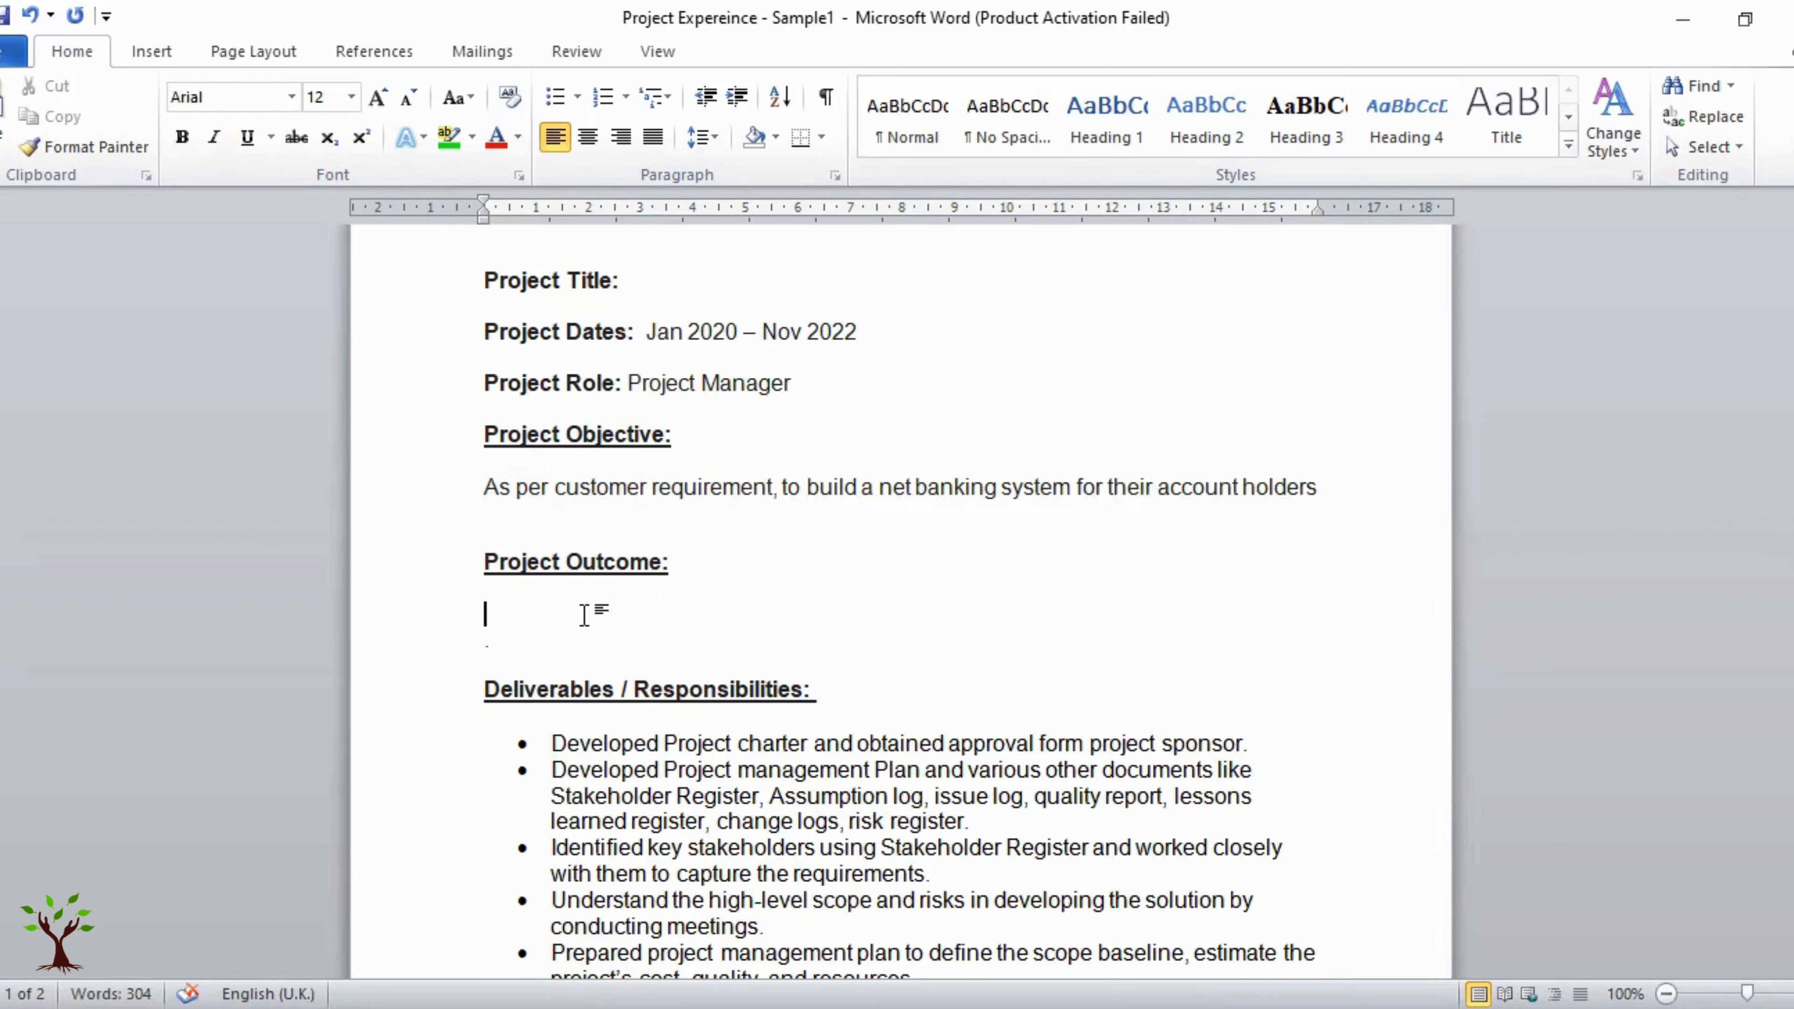
{"action": "type", "text": "Successd"}
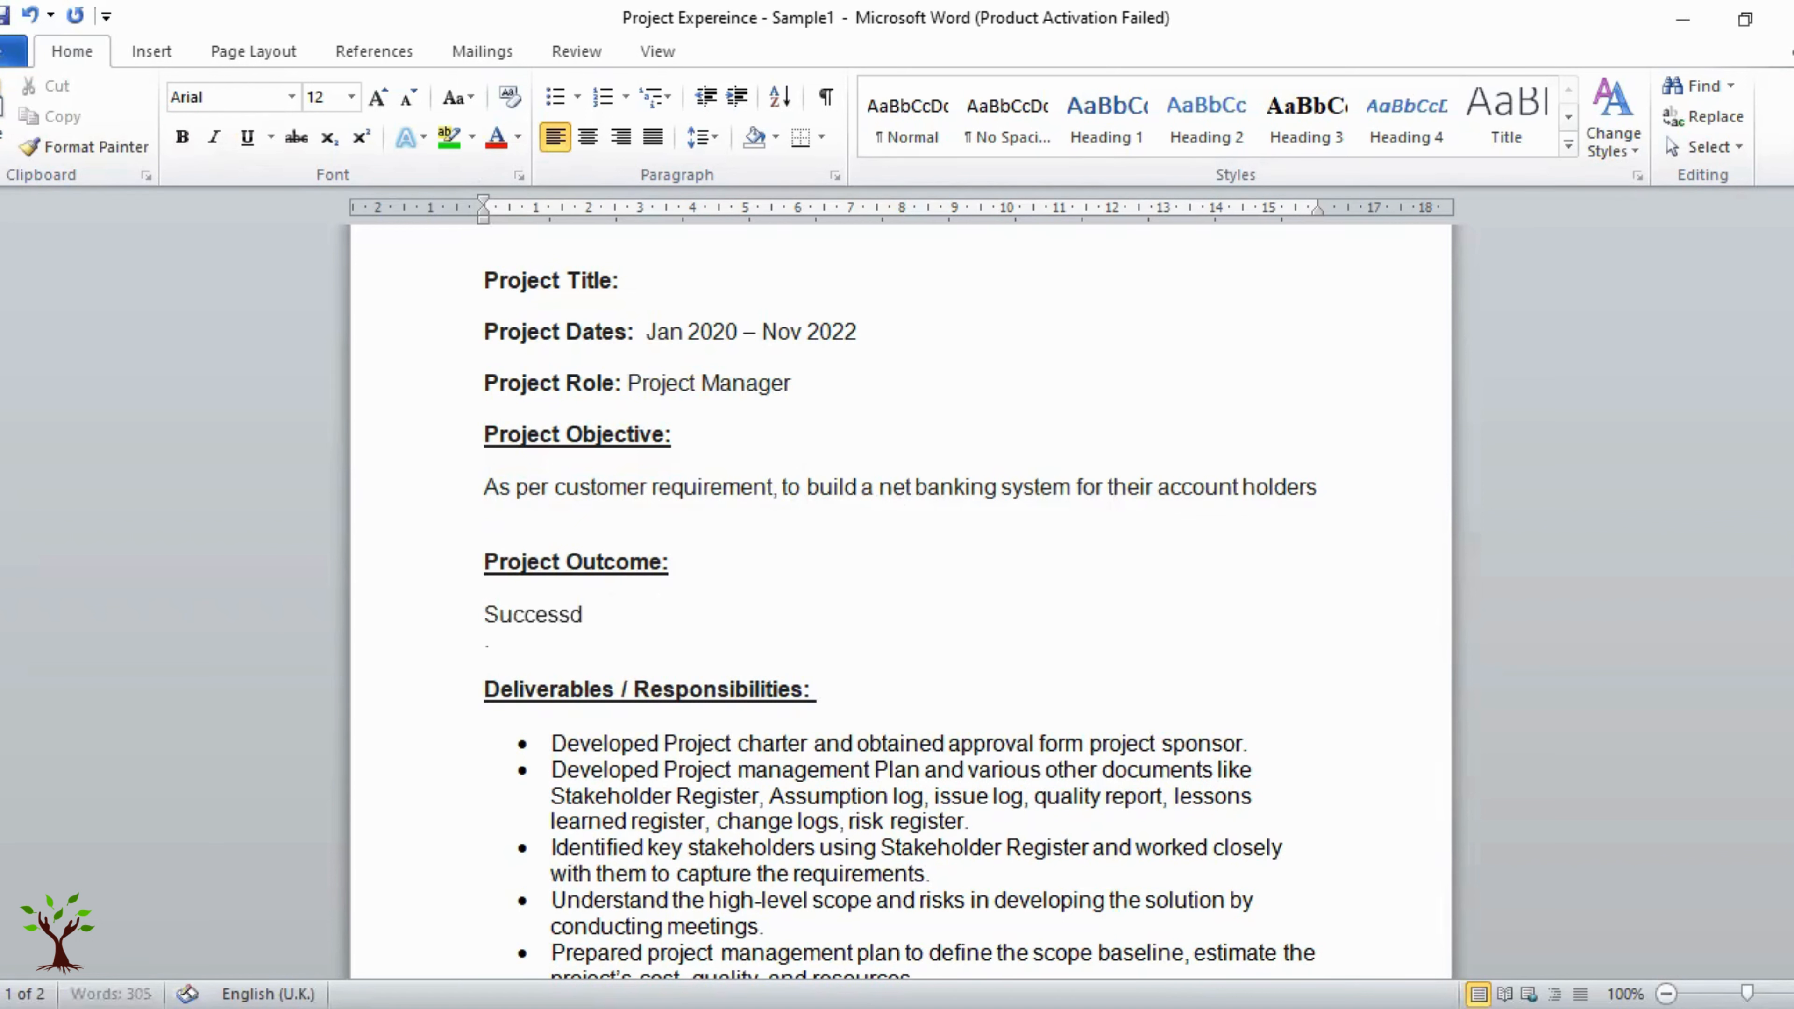
{"action": "key", "text": "BackSpace"}
{"action": "type", "text": "fully built the net bank"}
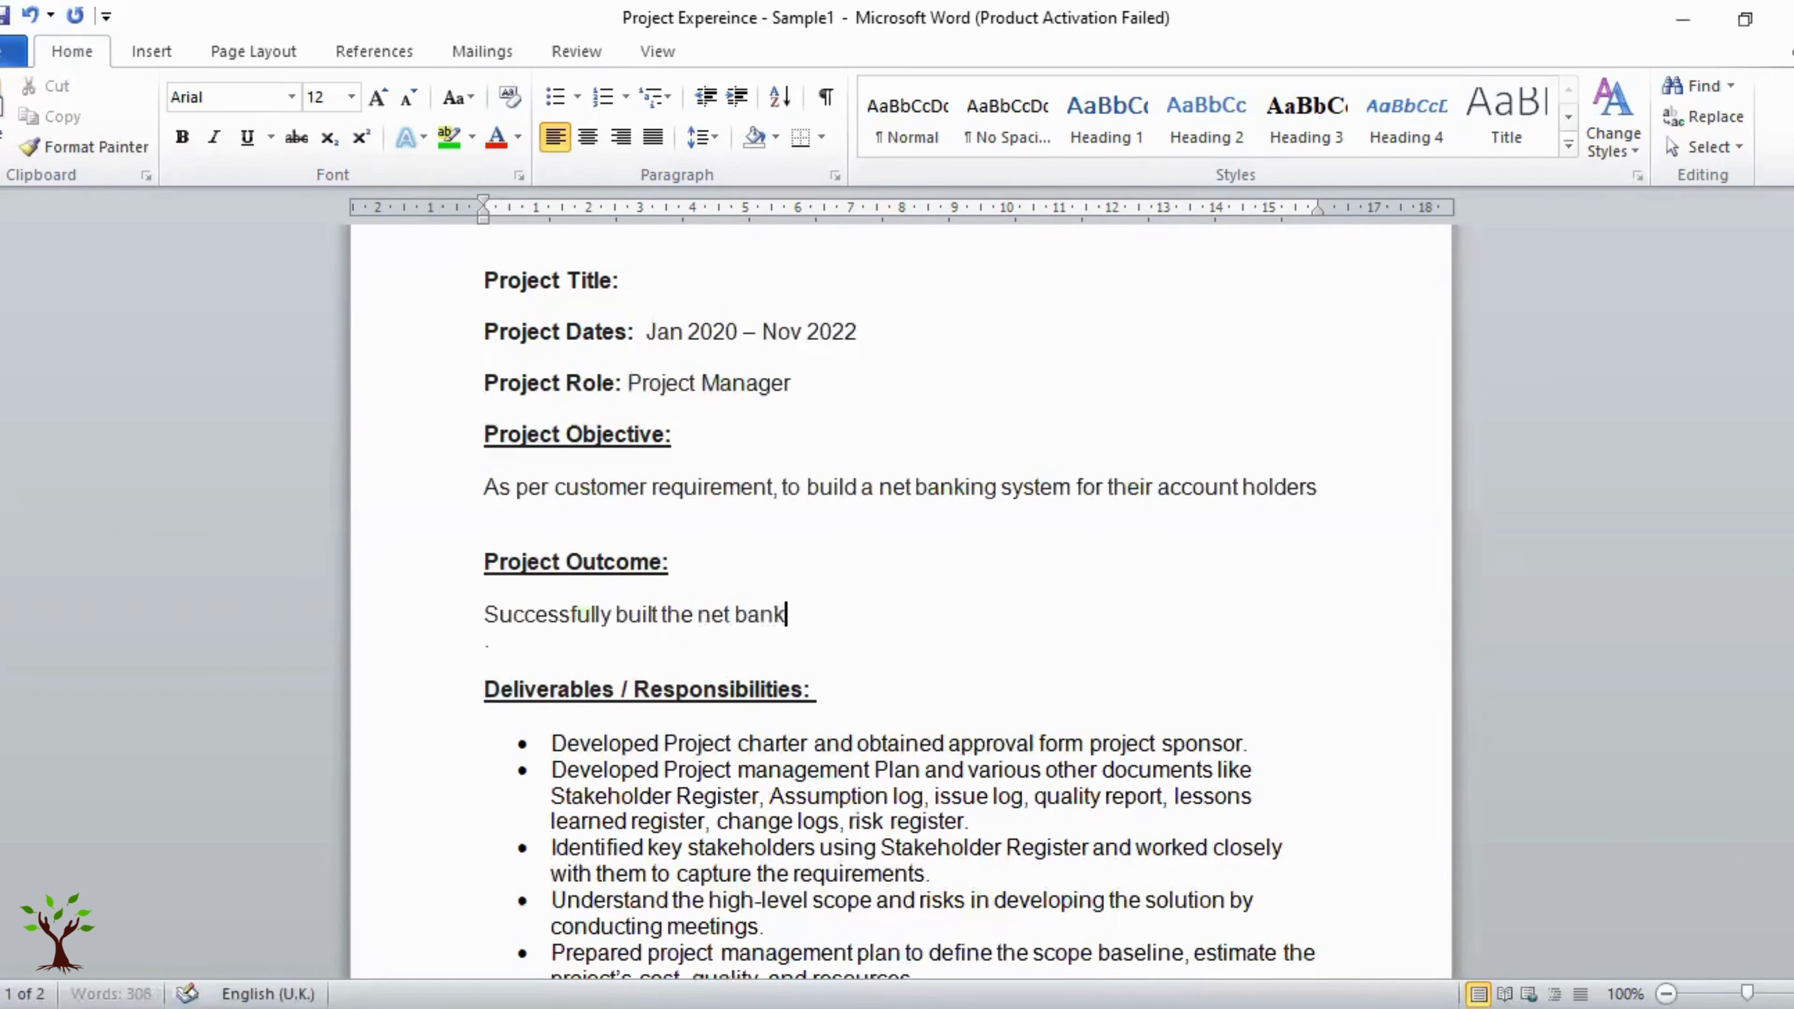
{"action": "type", "text": "ing system"}
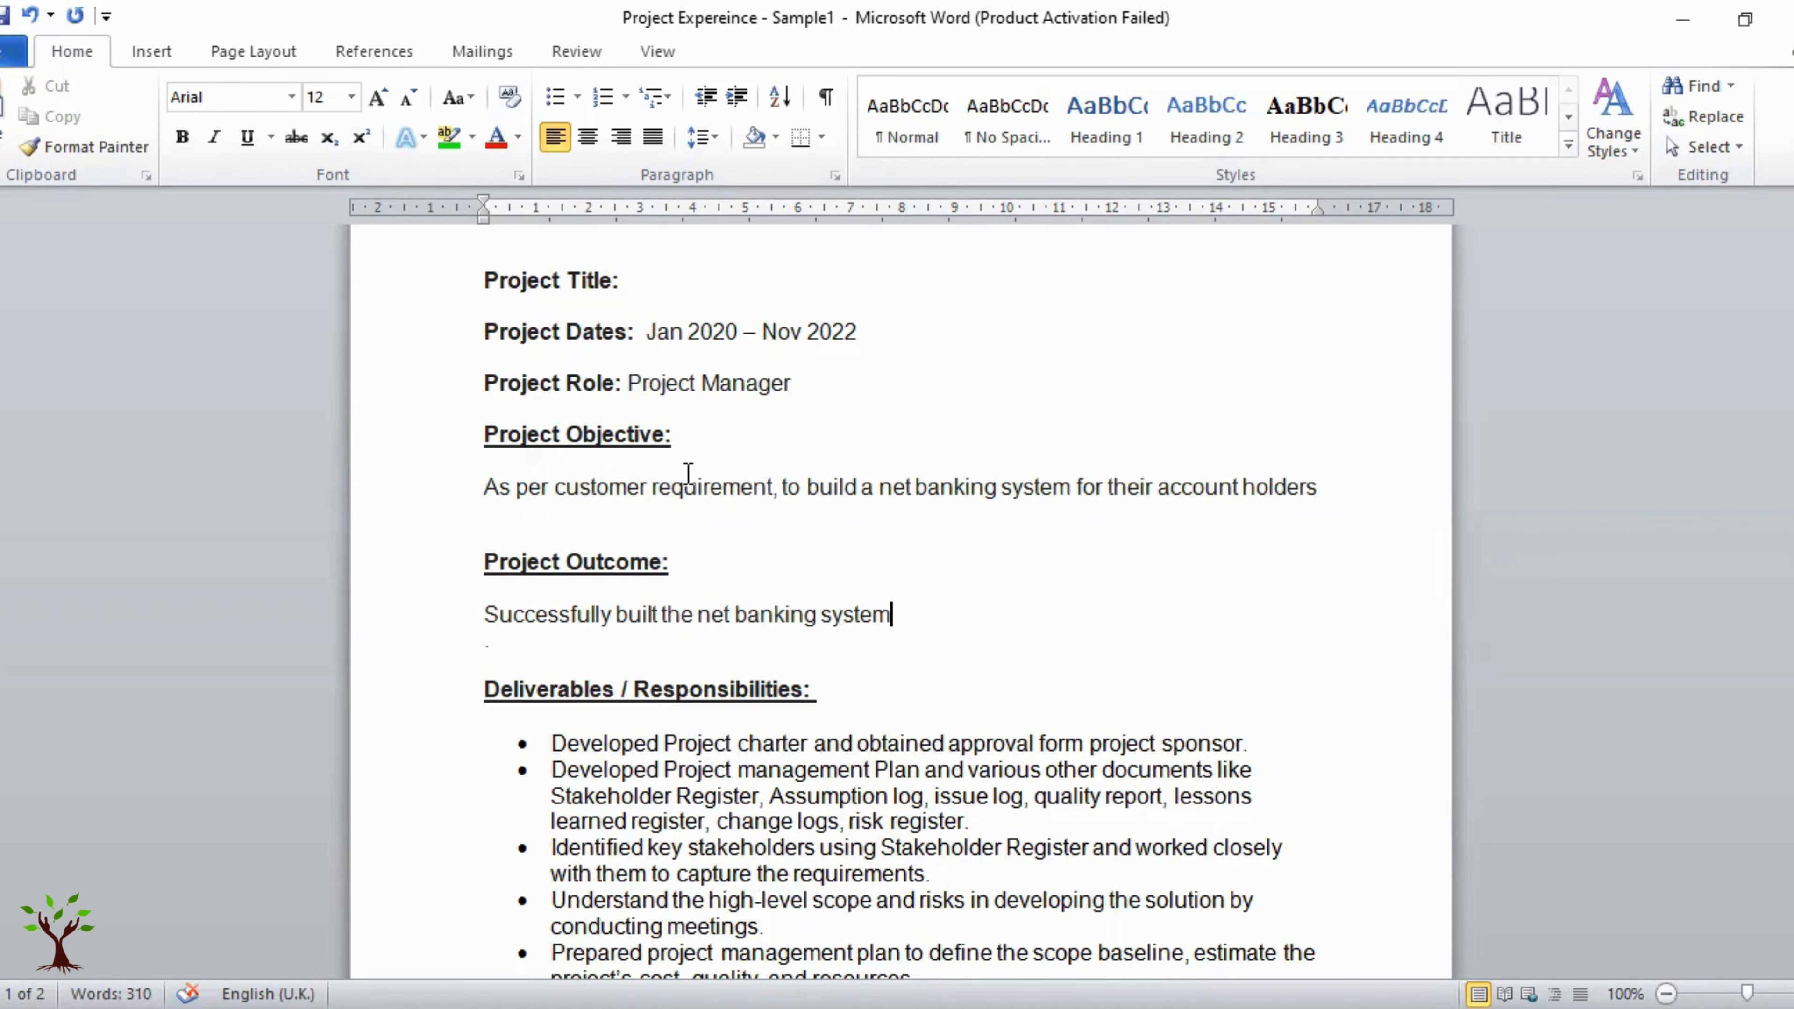
{"action": "left_click", "coordinate": [676, 486]}
{"action": "left_click", "coordinate": [486, 434]}
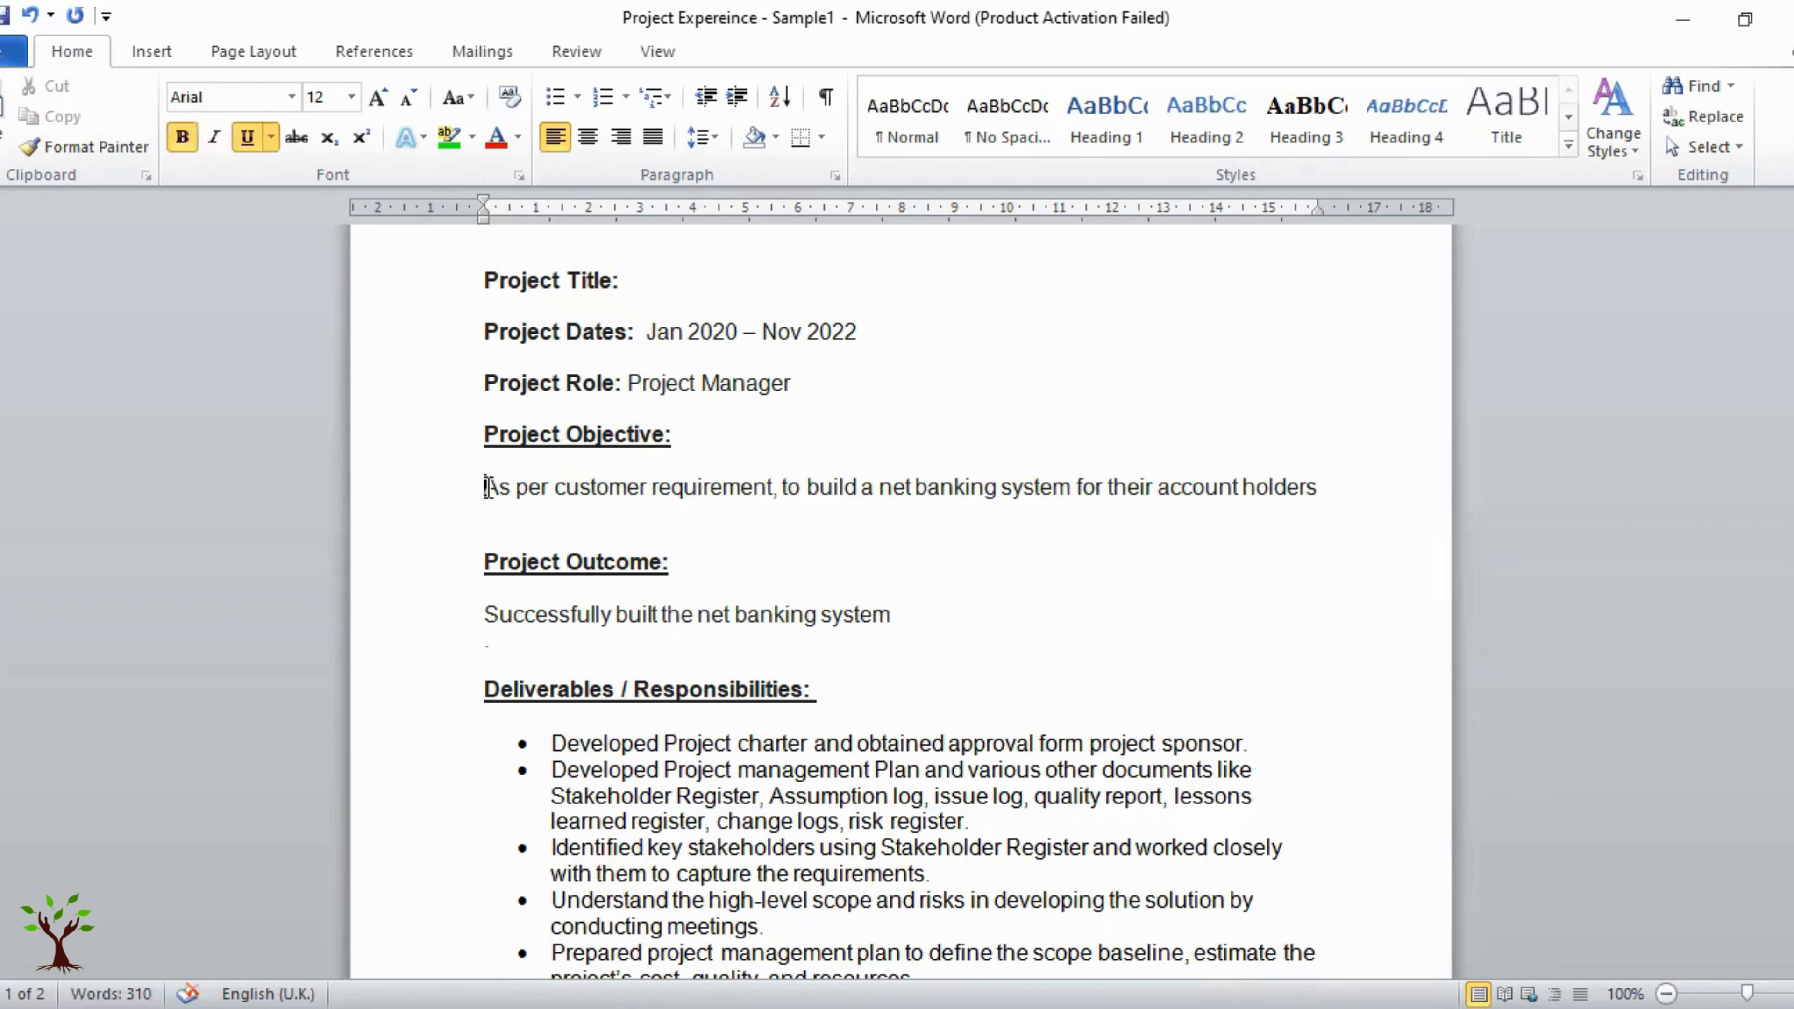
Highlight the Project Objective and Project Outcome sentences in the sample document to review them, and look over the Deliverables / Responsibilities list.
{"action": "left_click_drag", "start_coordinate": [483, 487], "coordinate": [1075, 488]}
{"action": "left_click", "coordinate": [718, 638]}
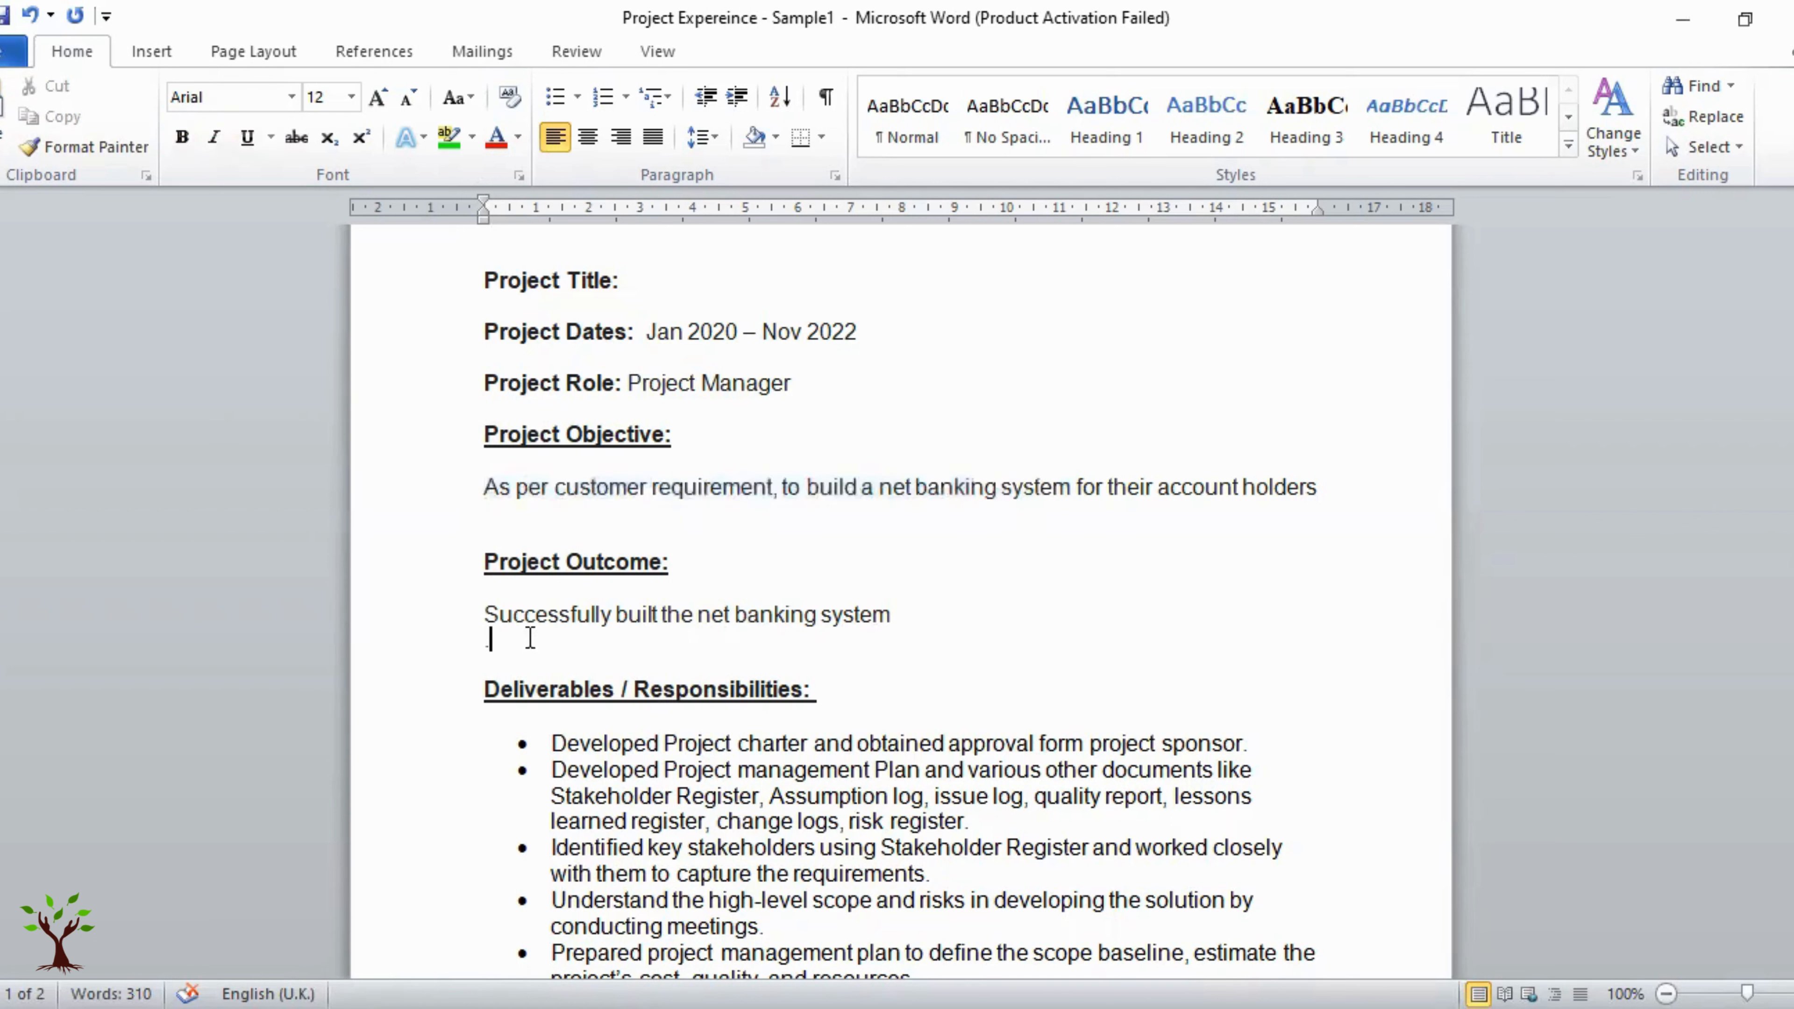
{"action": "left_click_drag", "start_coordinate": [484, 614], "coordinate": [836, 614]}
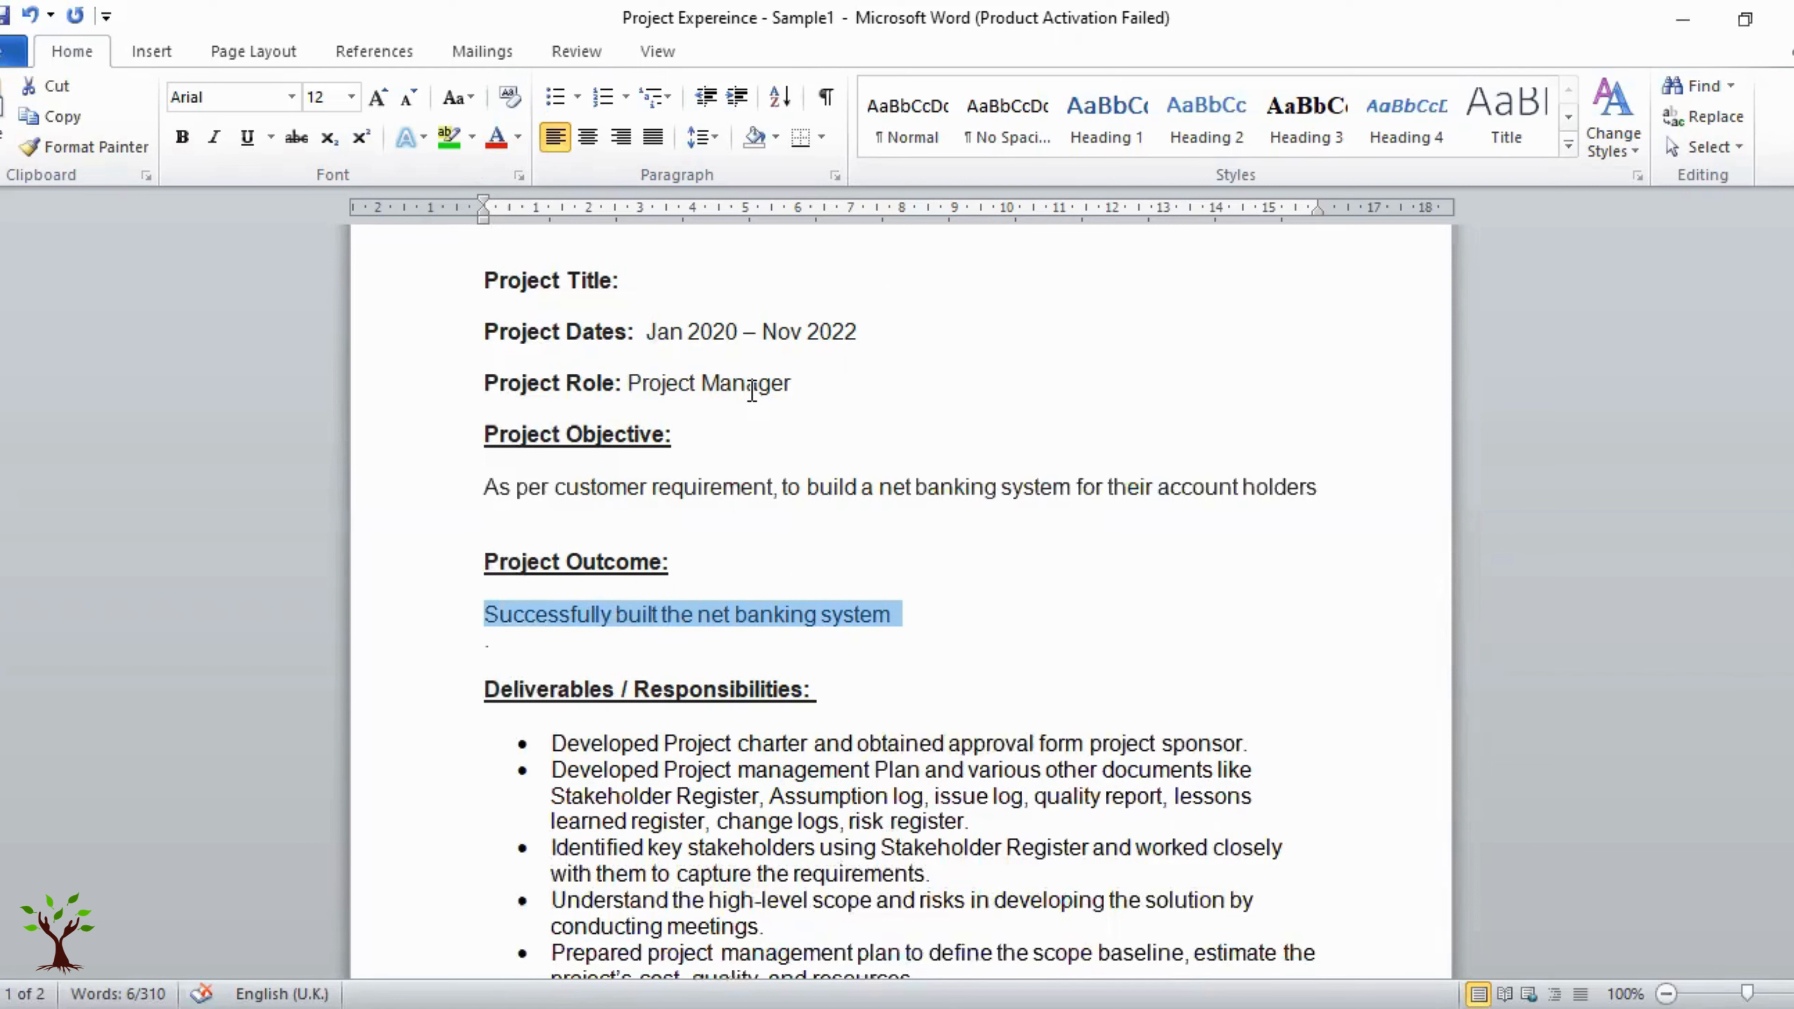
{"action": "left_click", "coordinate": [640, 796]}
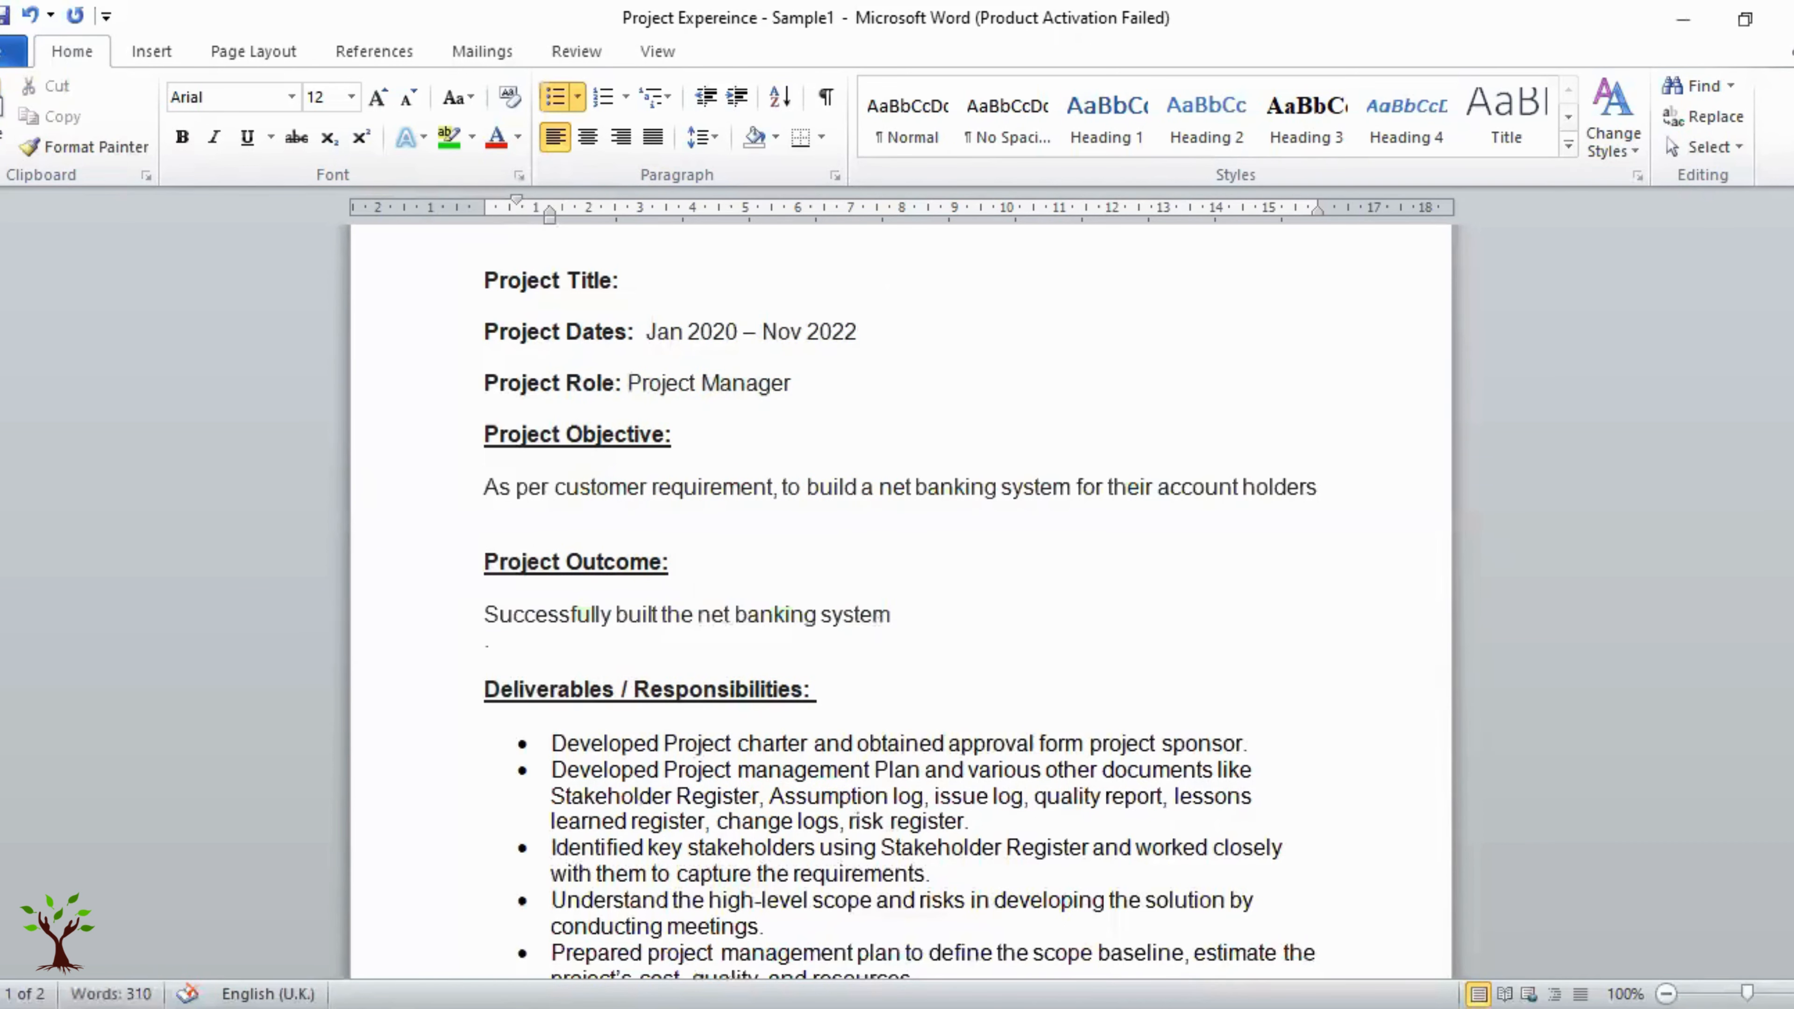
{"action": "left_click_drag", "start_coordinate": [1791, 303], "coordinate": [1792, 362]}
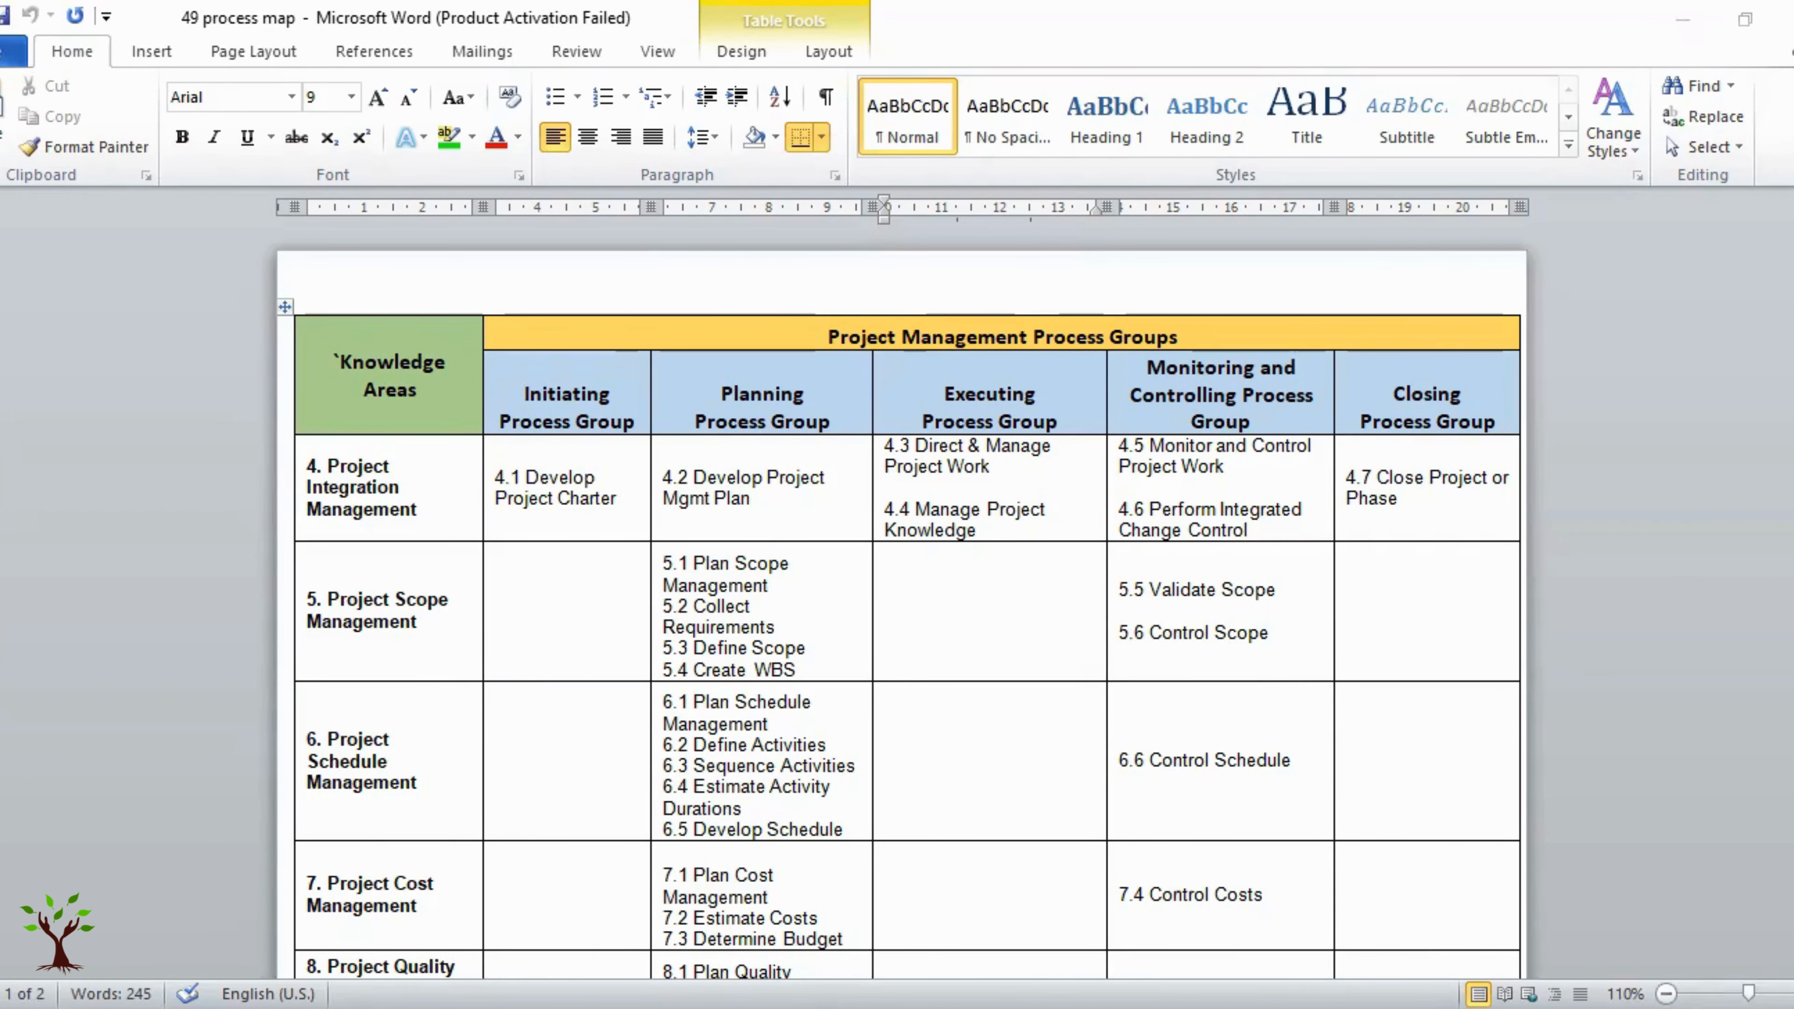
In the 49 process map, highlight the initiating processes Develop Project Charter and Identify Stakeholders to review them.
{"action": "left_click_drag", "start_coordinate": [1791, 301], "coordinate": [1792, 325]}
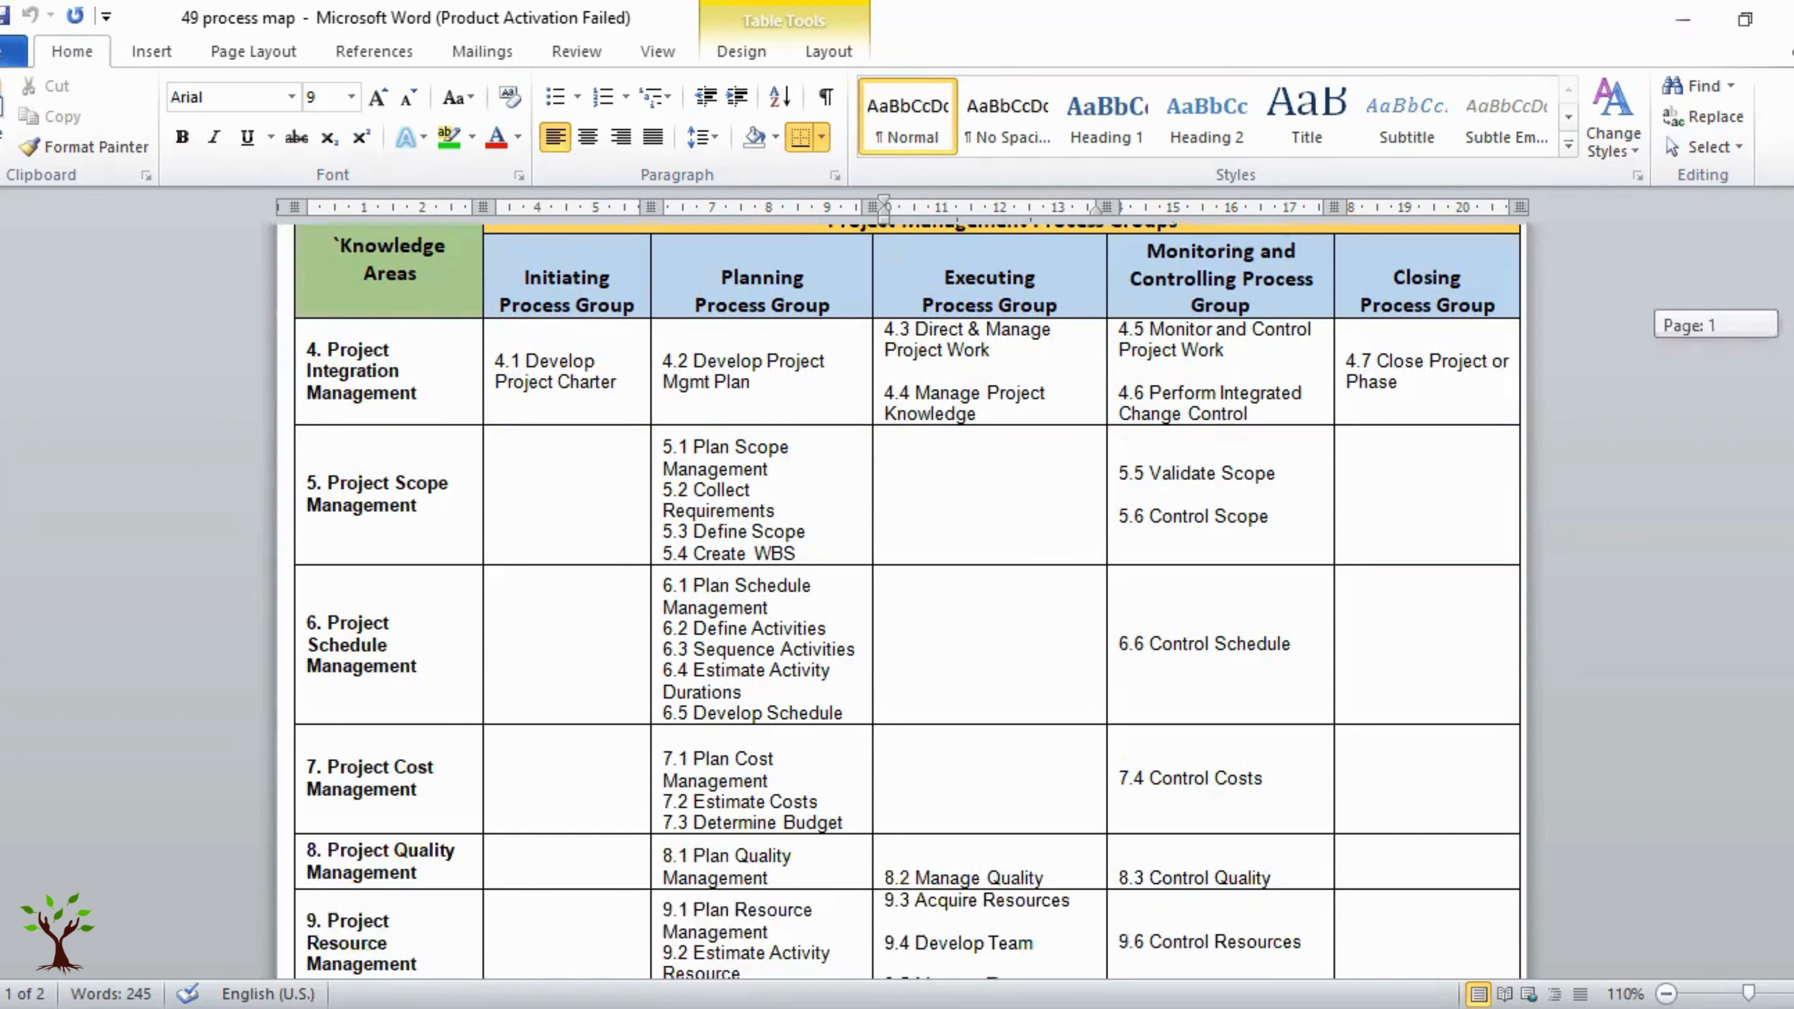
{"action": "left_click_drag", "start_coordinate": [507, 357], "coordinate": [616, 382]}
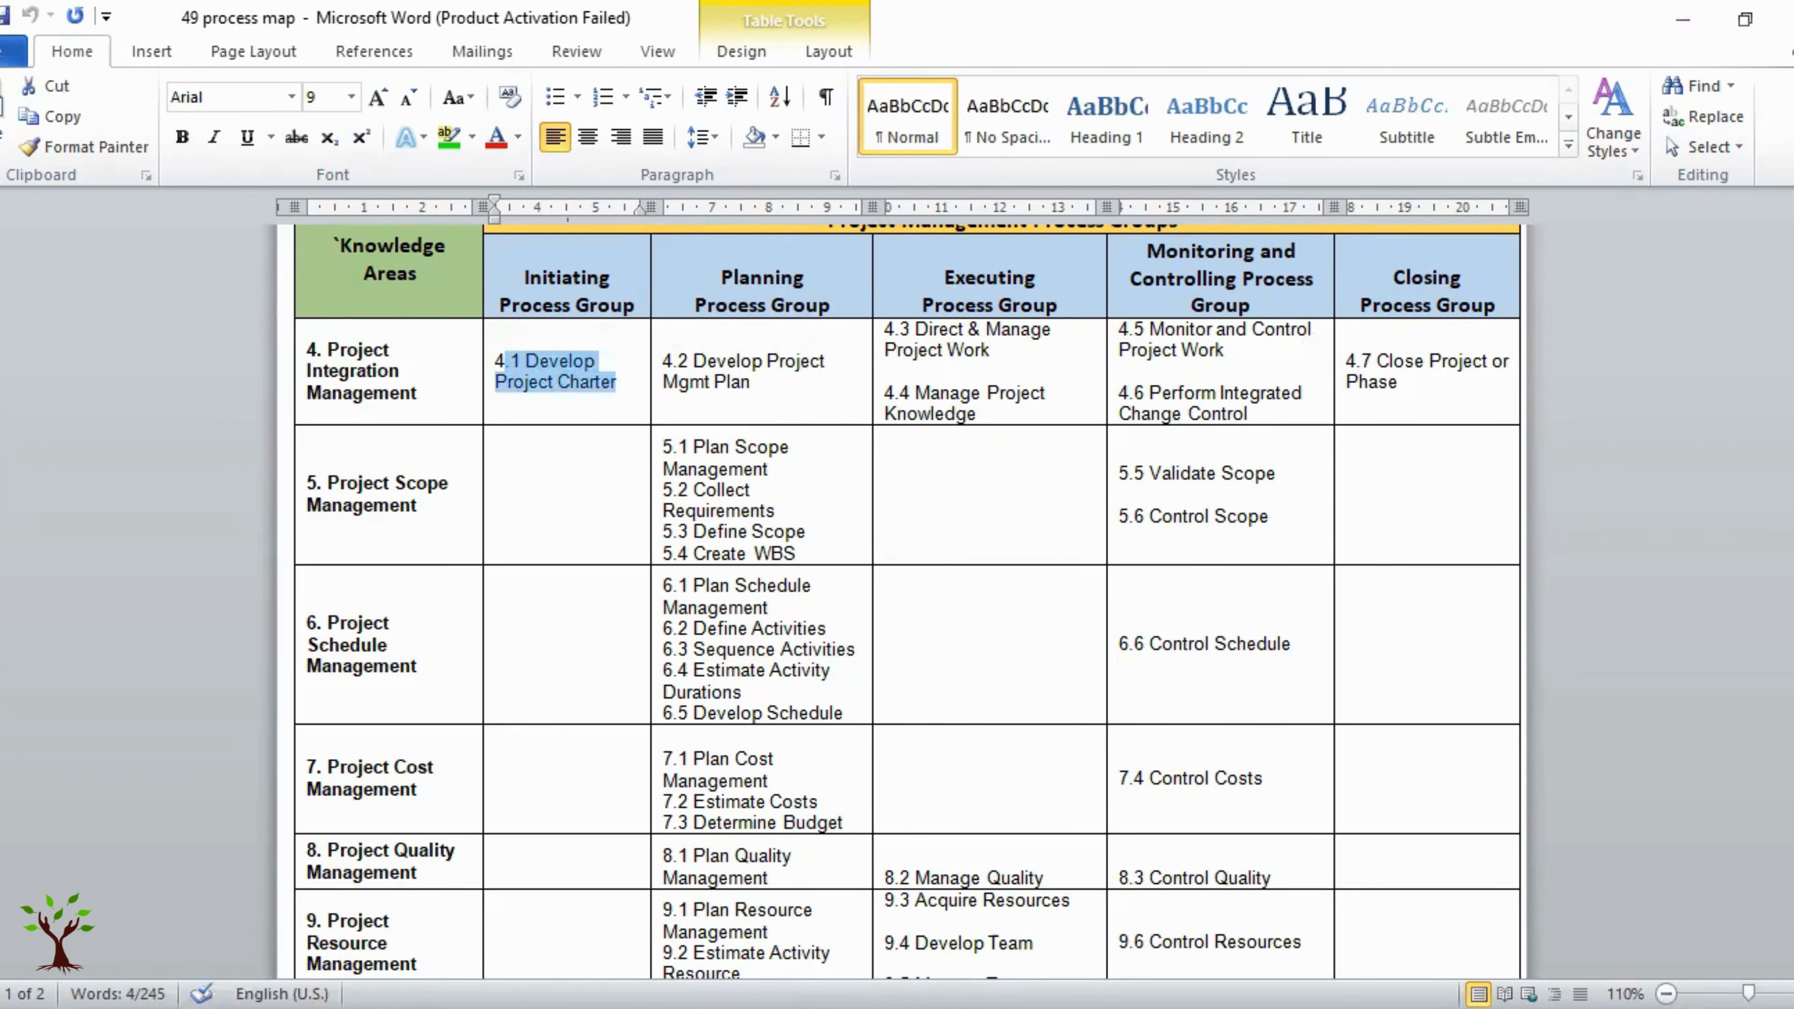
{"action": "scroll", "coordinate": [597, 721], "scroll_direction": "down", "scroll_amount": 8}
{"action": "left_click_drag", "start_coordinate": [520, 711], "coordinate": [594, 715]}
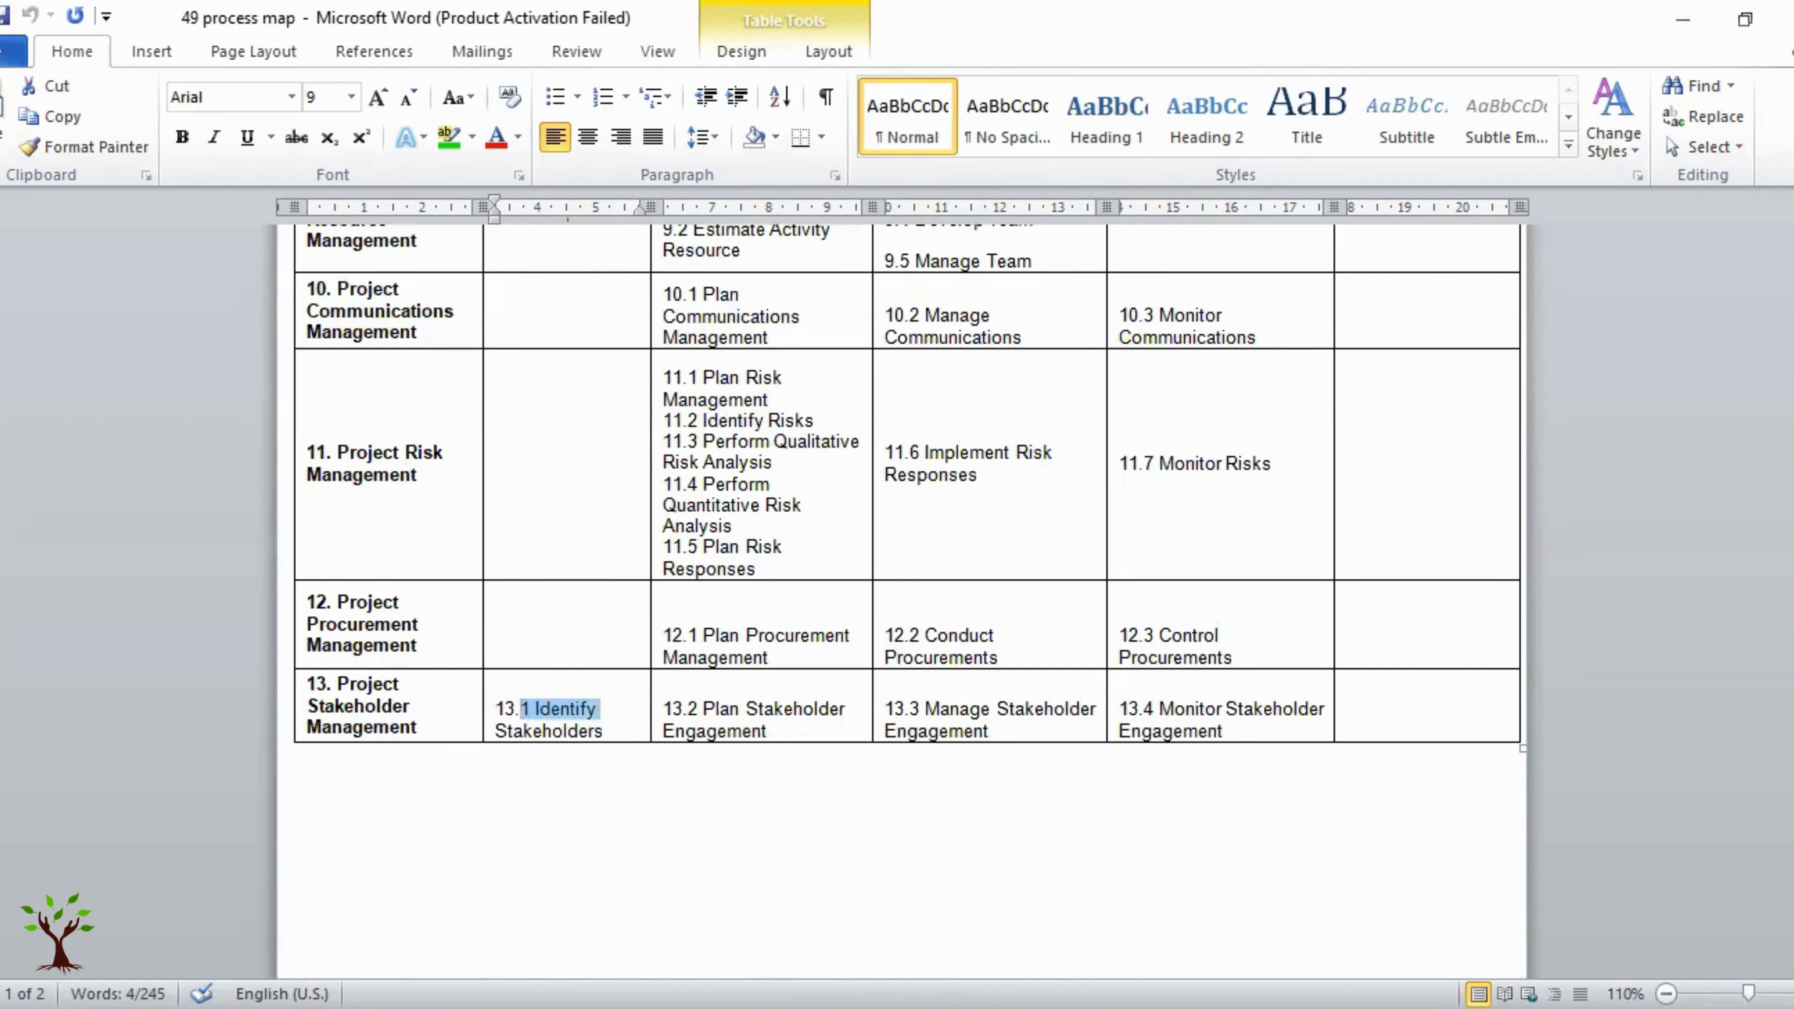
Highlight the scope and schedule entries in the Planning Process Group column of the process map to review them.
{"action": "left_click_drag", "start_coordinate": [1792, 493], "coordinate": [1791, 345]}
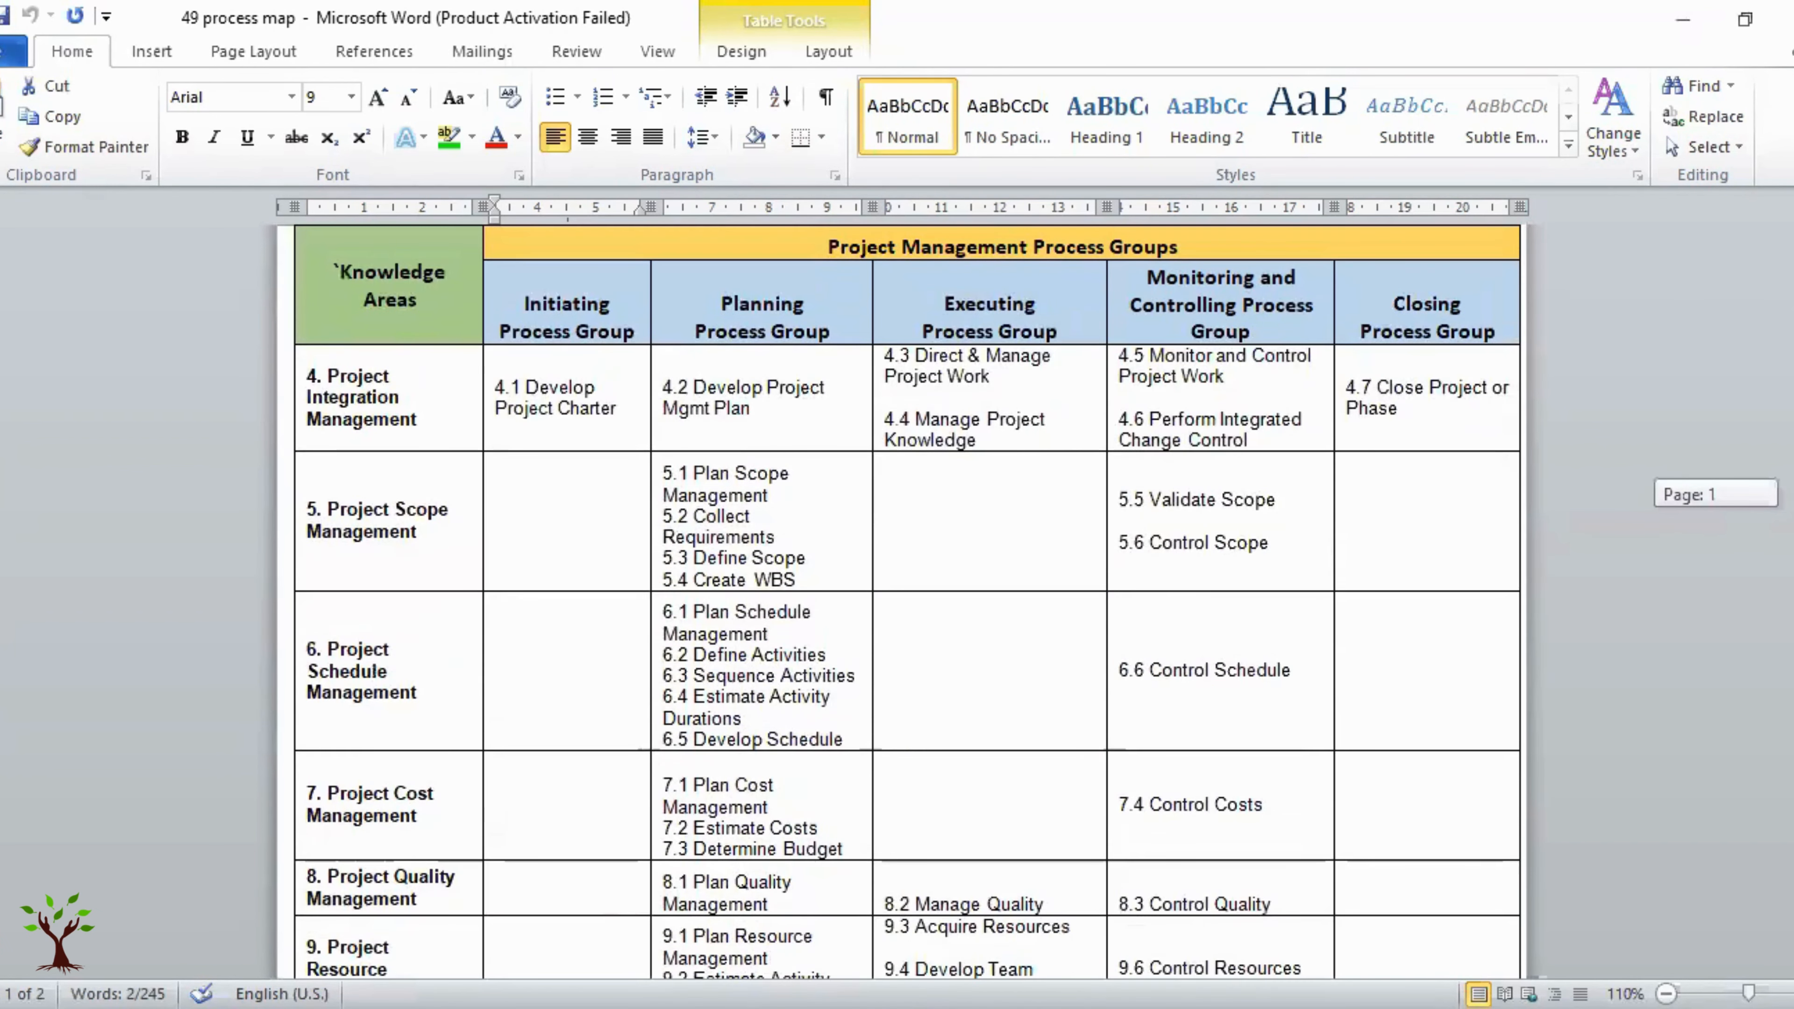
{"action": "left_click_drag", "start_coordinate": [676, 481], "coordinate": [766, 742]}
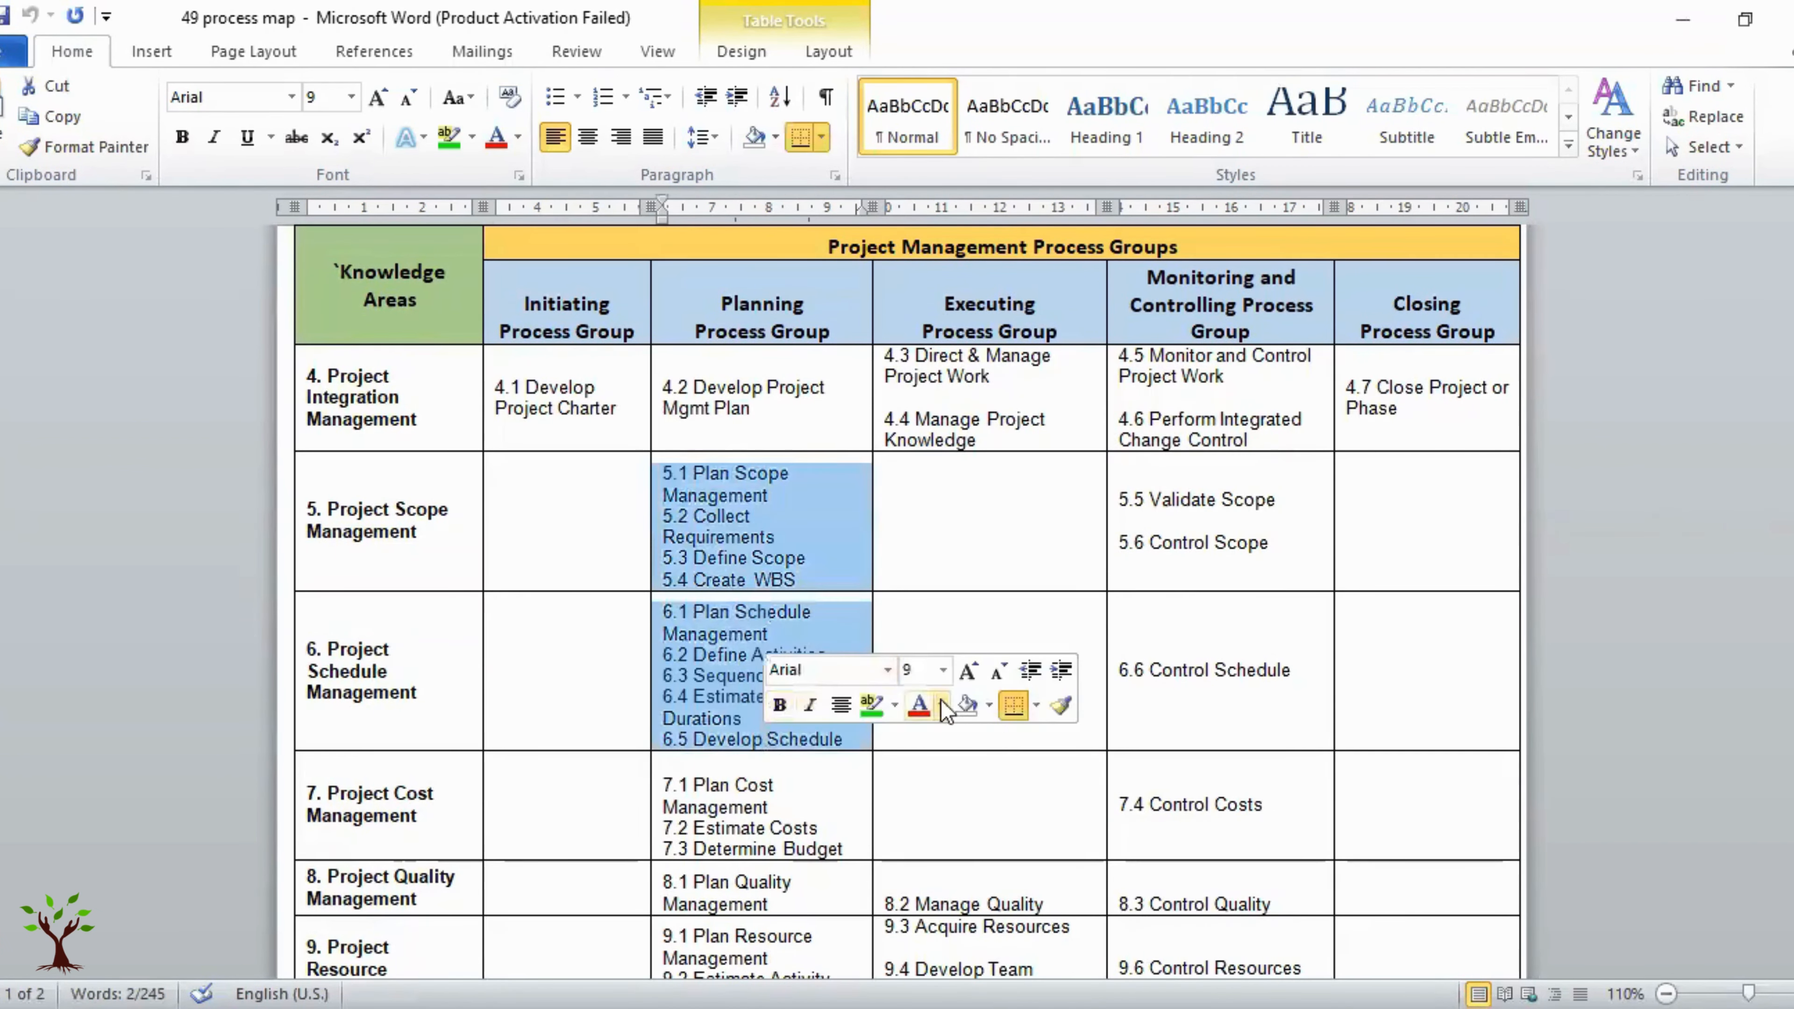
{"action": "left_click", "coordinate": [753, 882]}
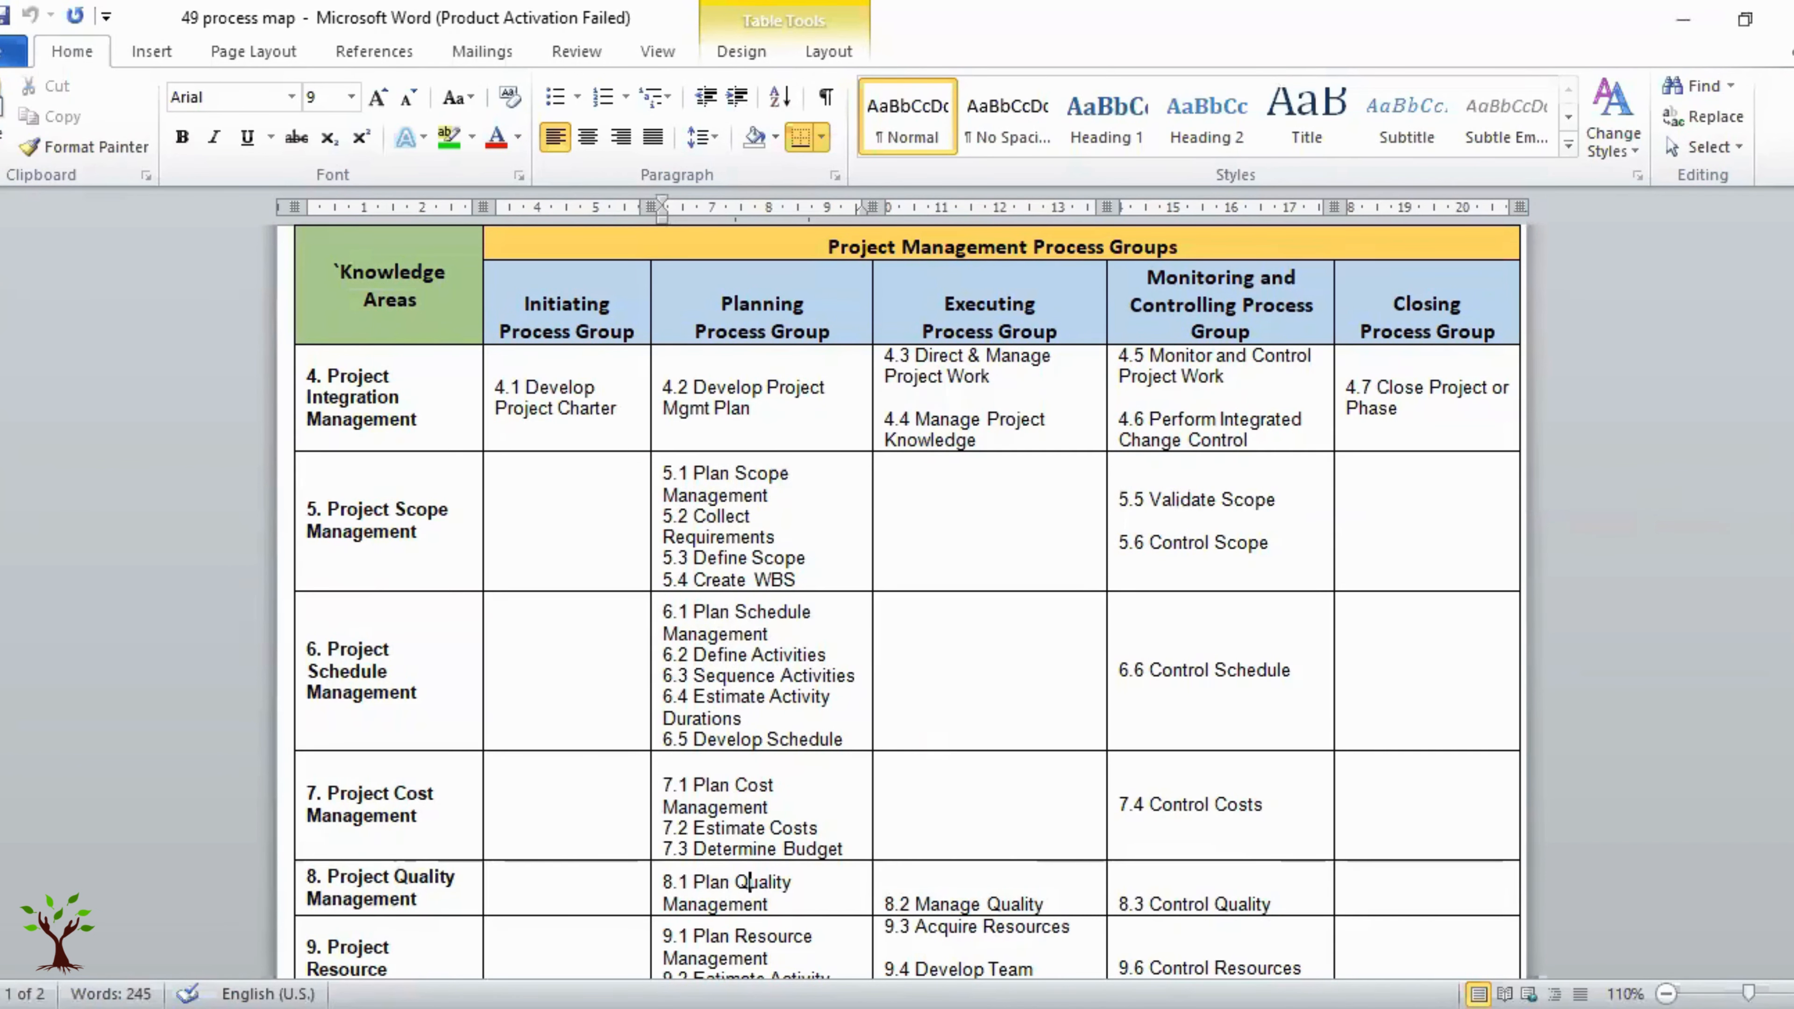
Highlight Acquire Resources, Develop Team, Manage Team and Manage Communications in the Executing Process Group column to review them.
{"action": "left_click_drag", "start_coordinate": [1792, 293], "coordinate": [1792, 347]}
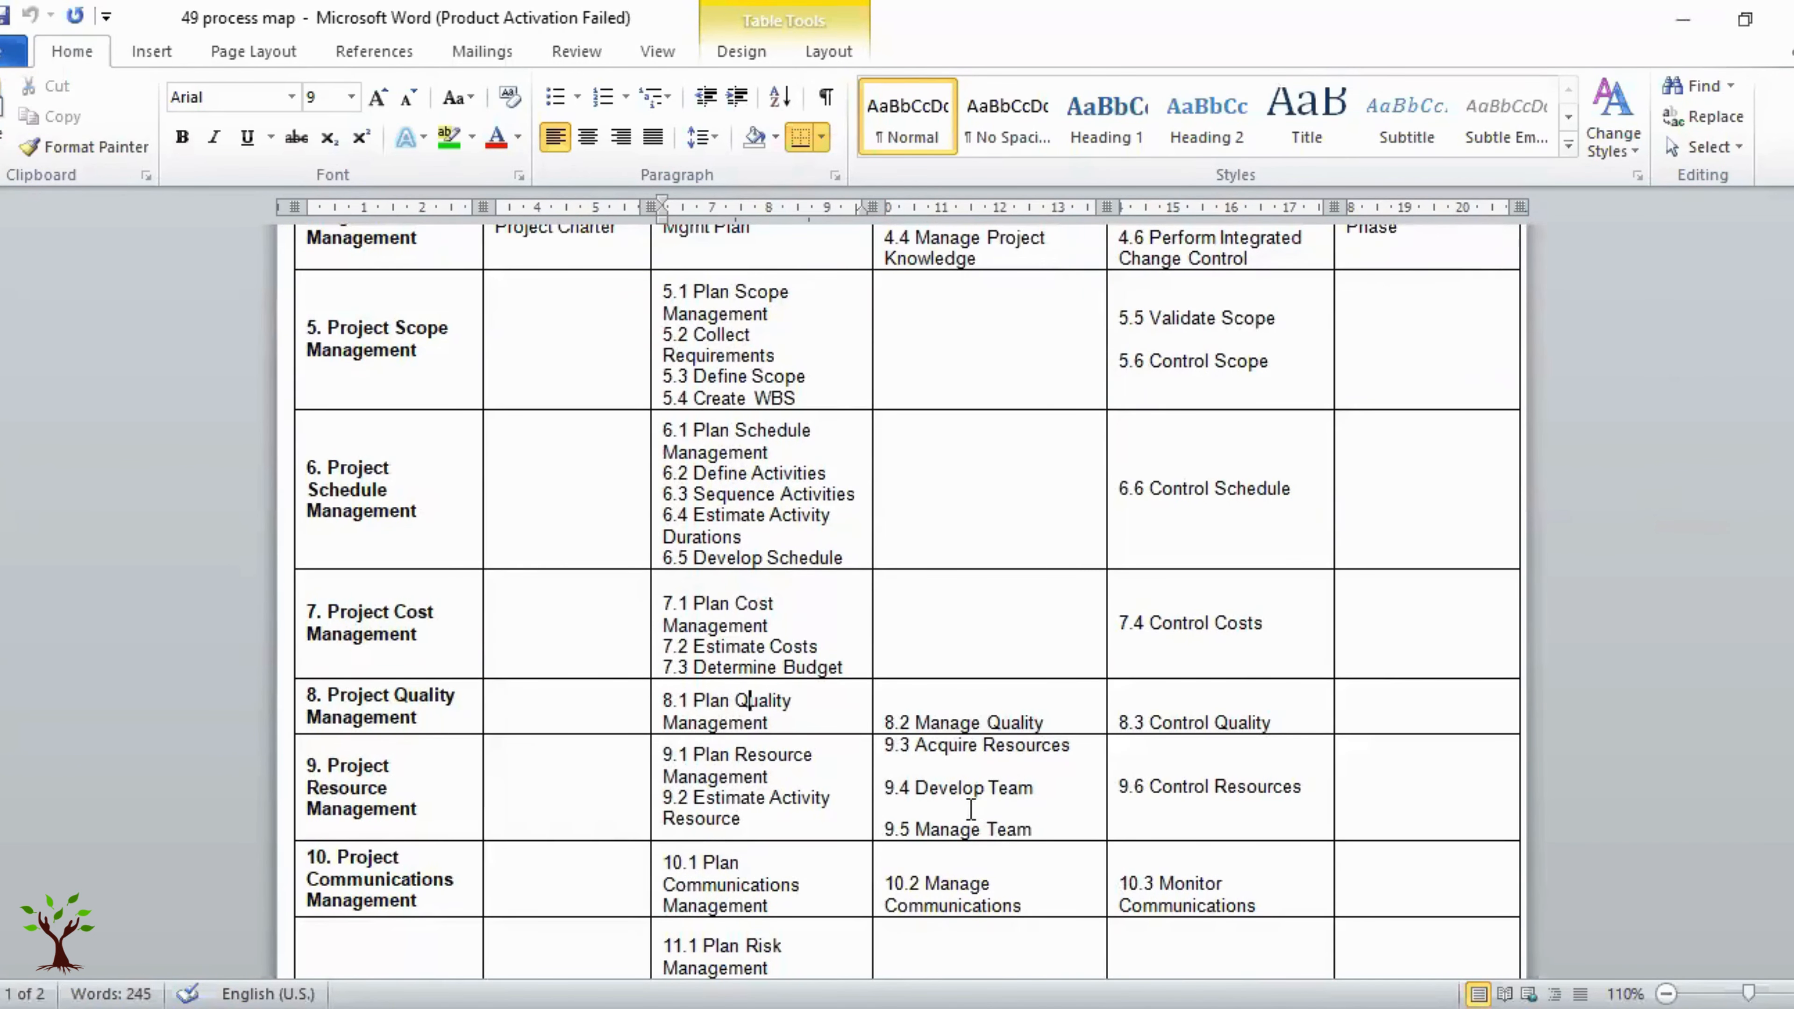
{"action": "left_click_drag", "start_coordinate": [916, 746], "coordinate": [1069, 745]}
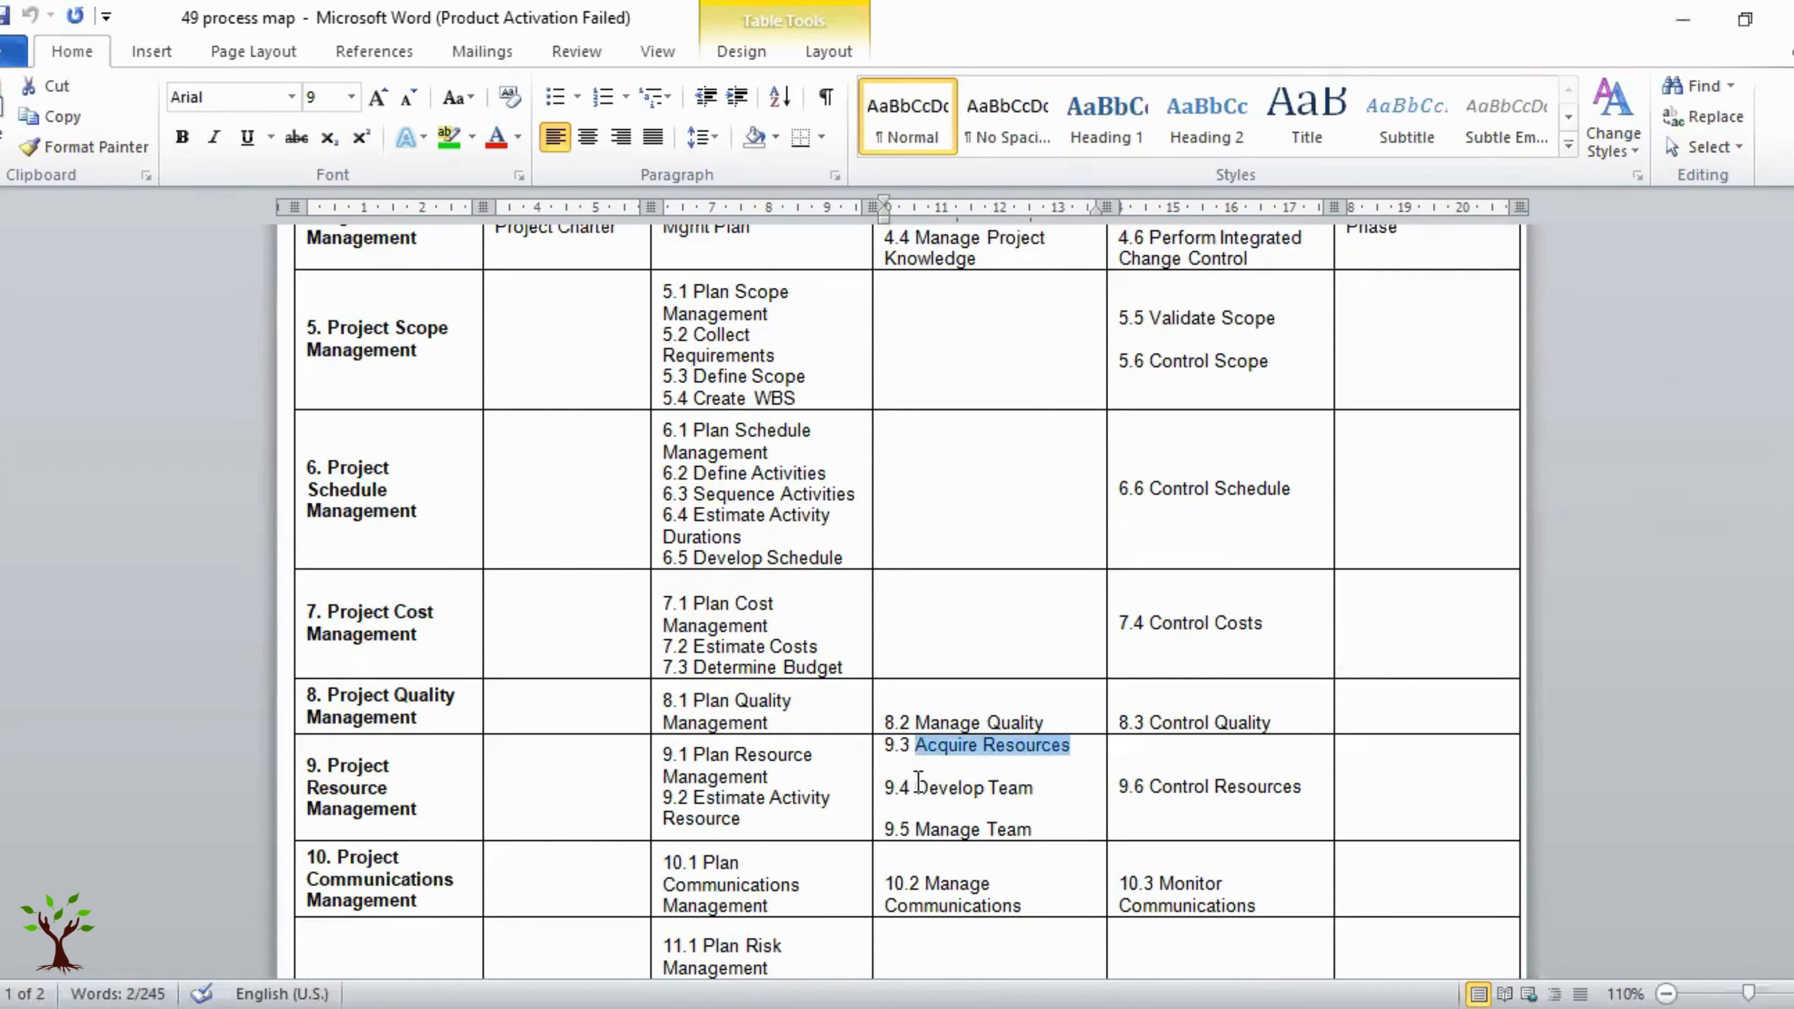
{"action": "left_click_drag", "start_coordinate": [917, 784], "coordinate": [1028, 785]}
{"action": "left_click_drag", "start_coordinate": [916, 830], "coordinate": [1028, 830]}
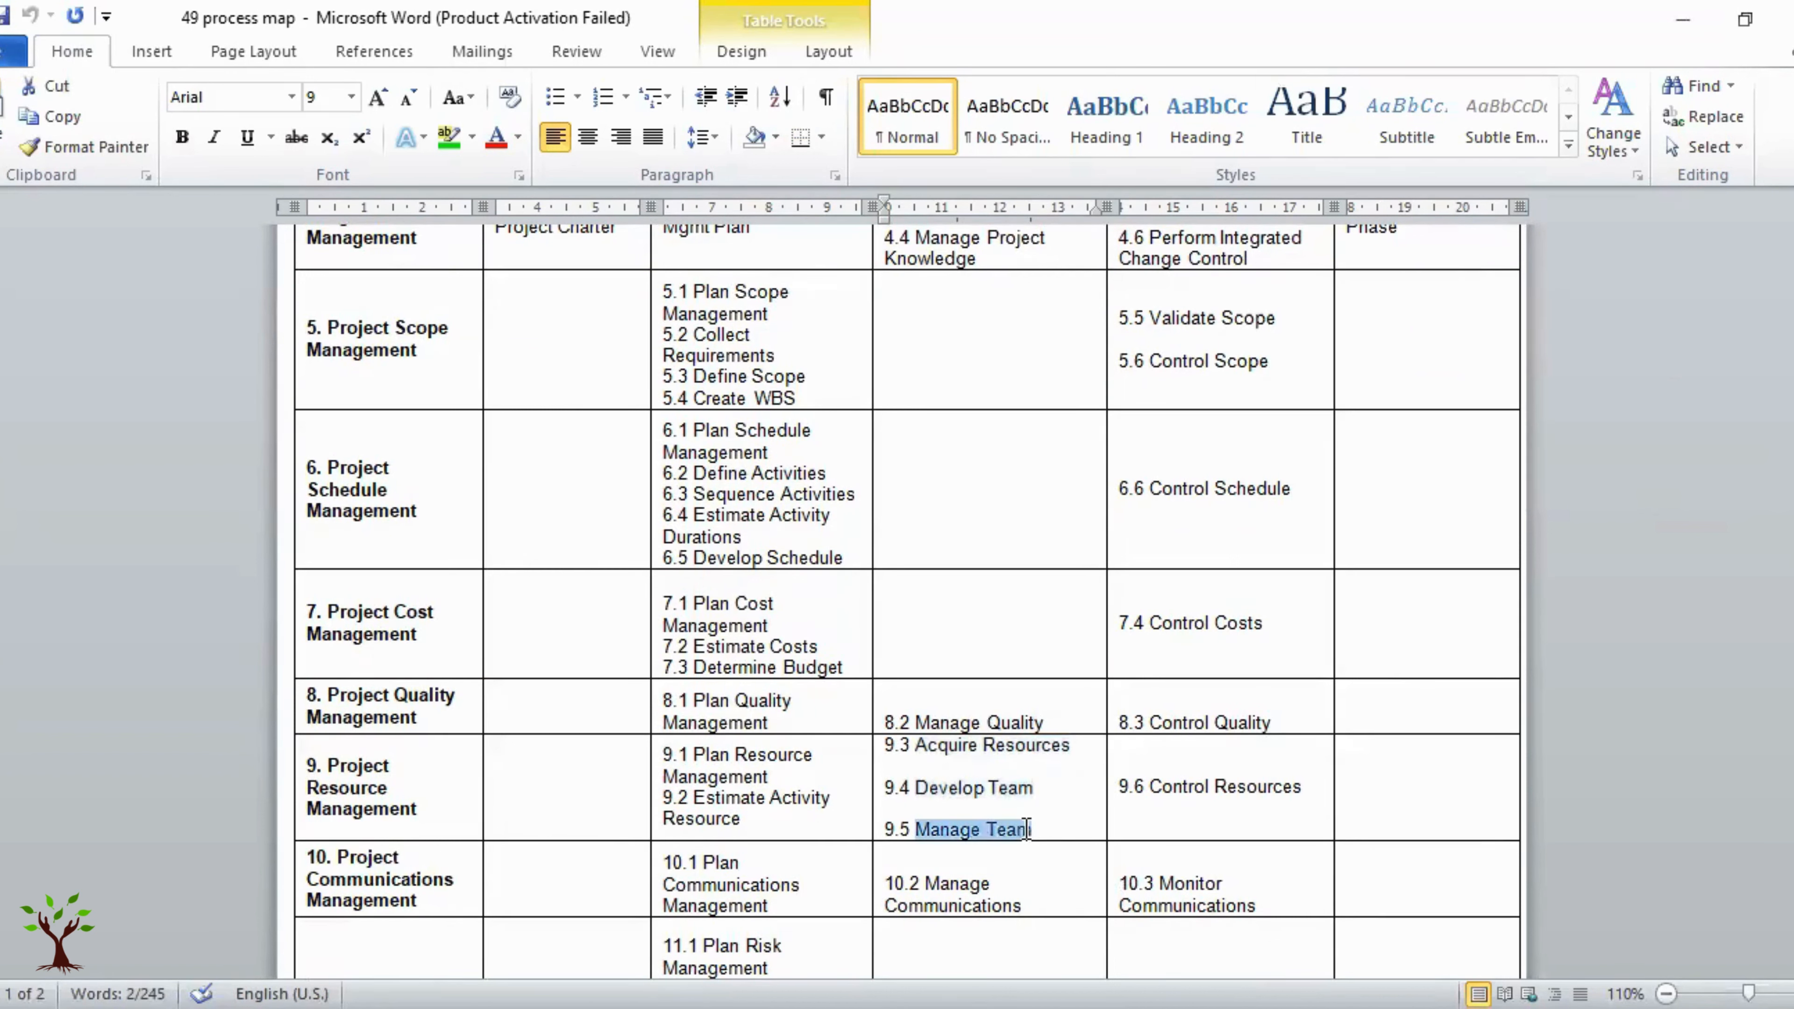
{"action": "left_click_drag", "start_coordinate": [911, 884], "coordinate": [1037, 904]}
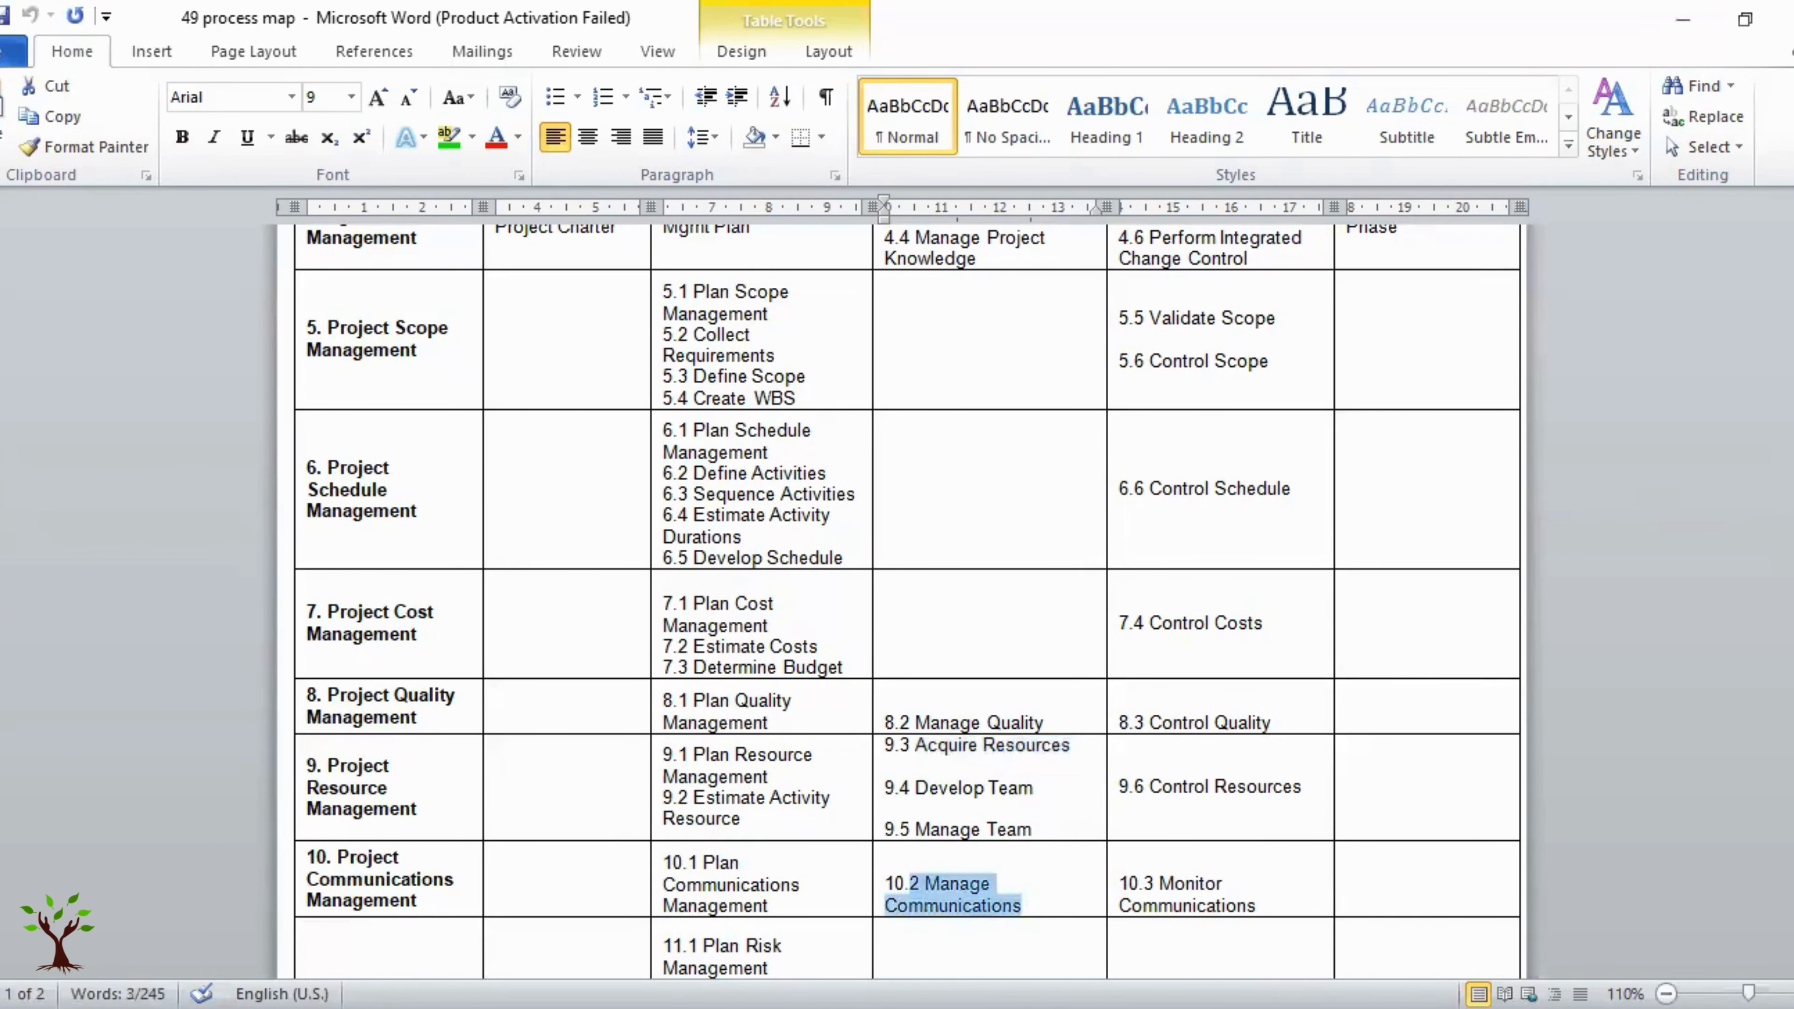
Highlight the Monitoring and Controlling processes, especially Control Scope, and compare them with the scope planning entries Define Scope and Create WBS.
{"action": "scroll", "coordinate": [1617, 526], "scroll_direction": "up", "scroll_amount": 3}
{"action": "left_click_drag", "start_coordinate": [1123, 421], "coordinate": [1243, 871]}
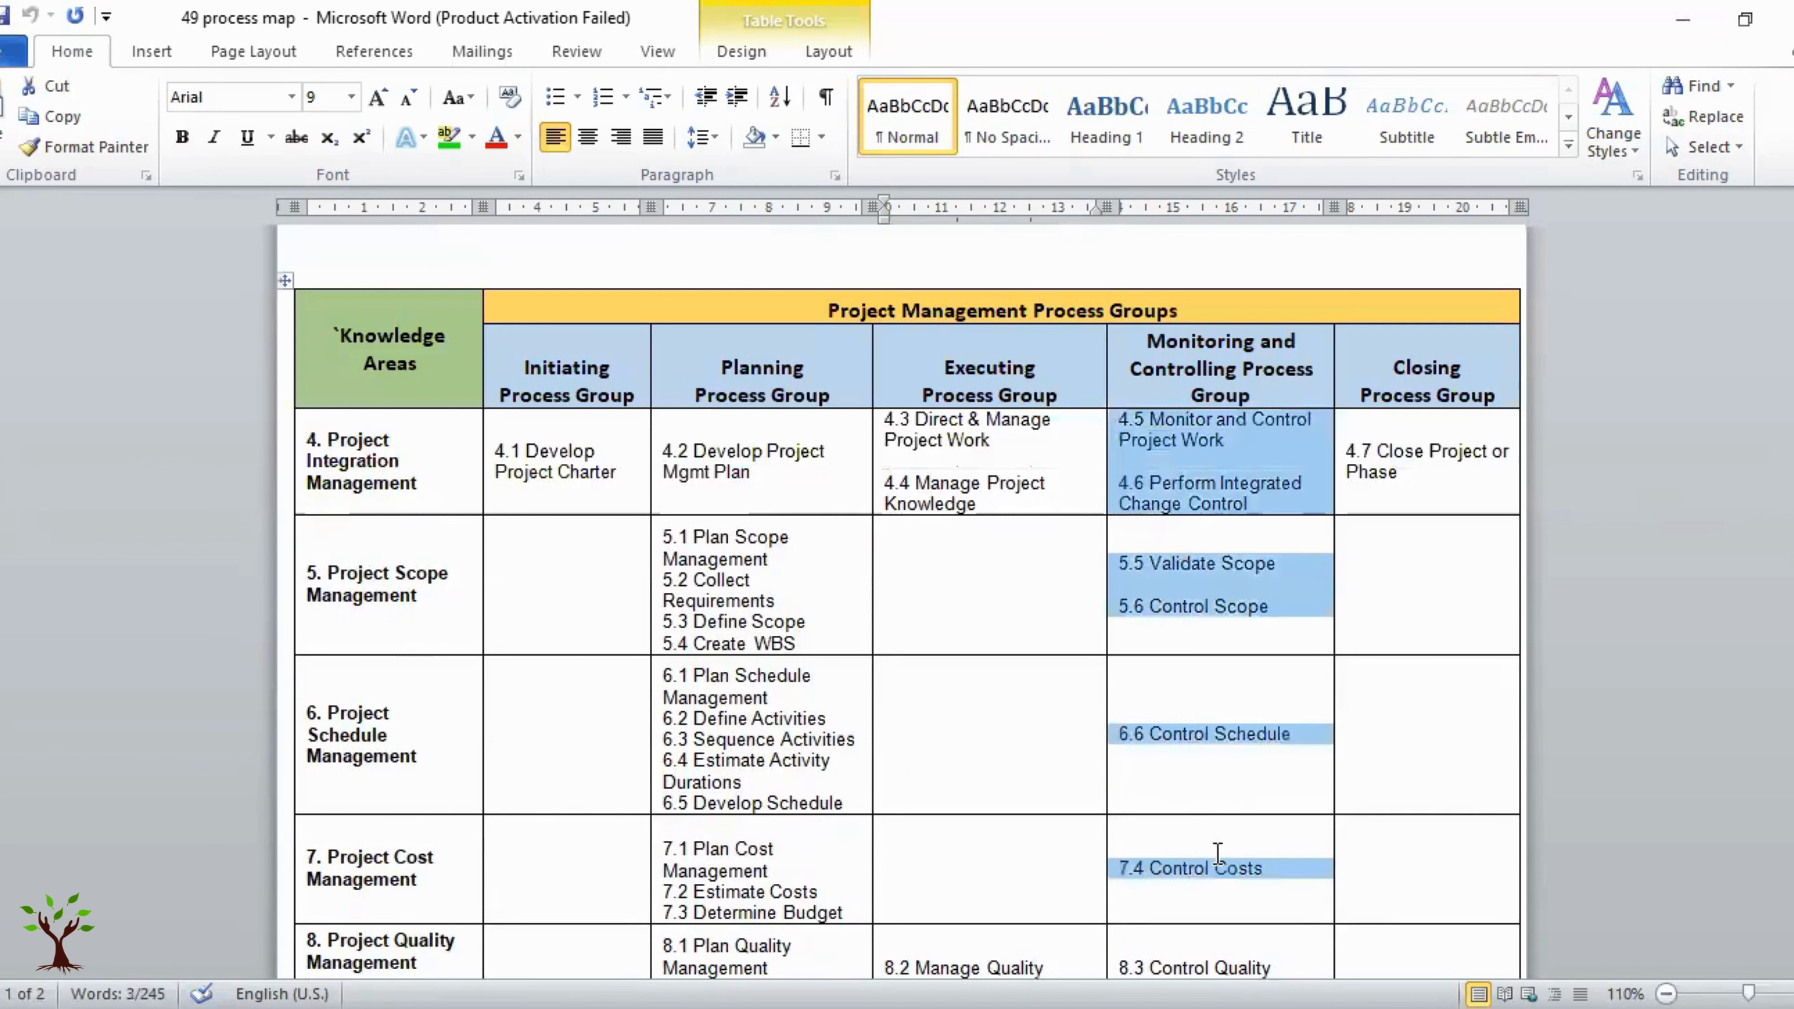
{"action": "left_click", "coordinate": [1189, 620]}
{"action": "left_click_drag", "start_coordinate": [1135, 608], "coordinate": [1264, 615]}
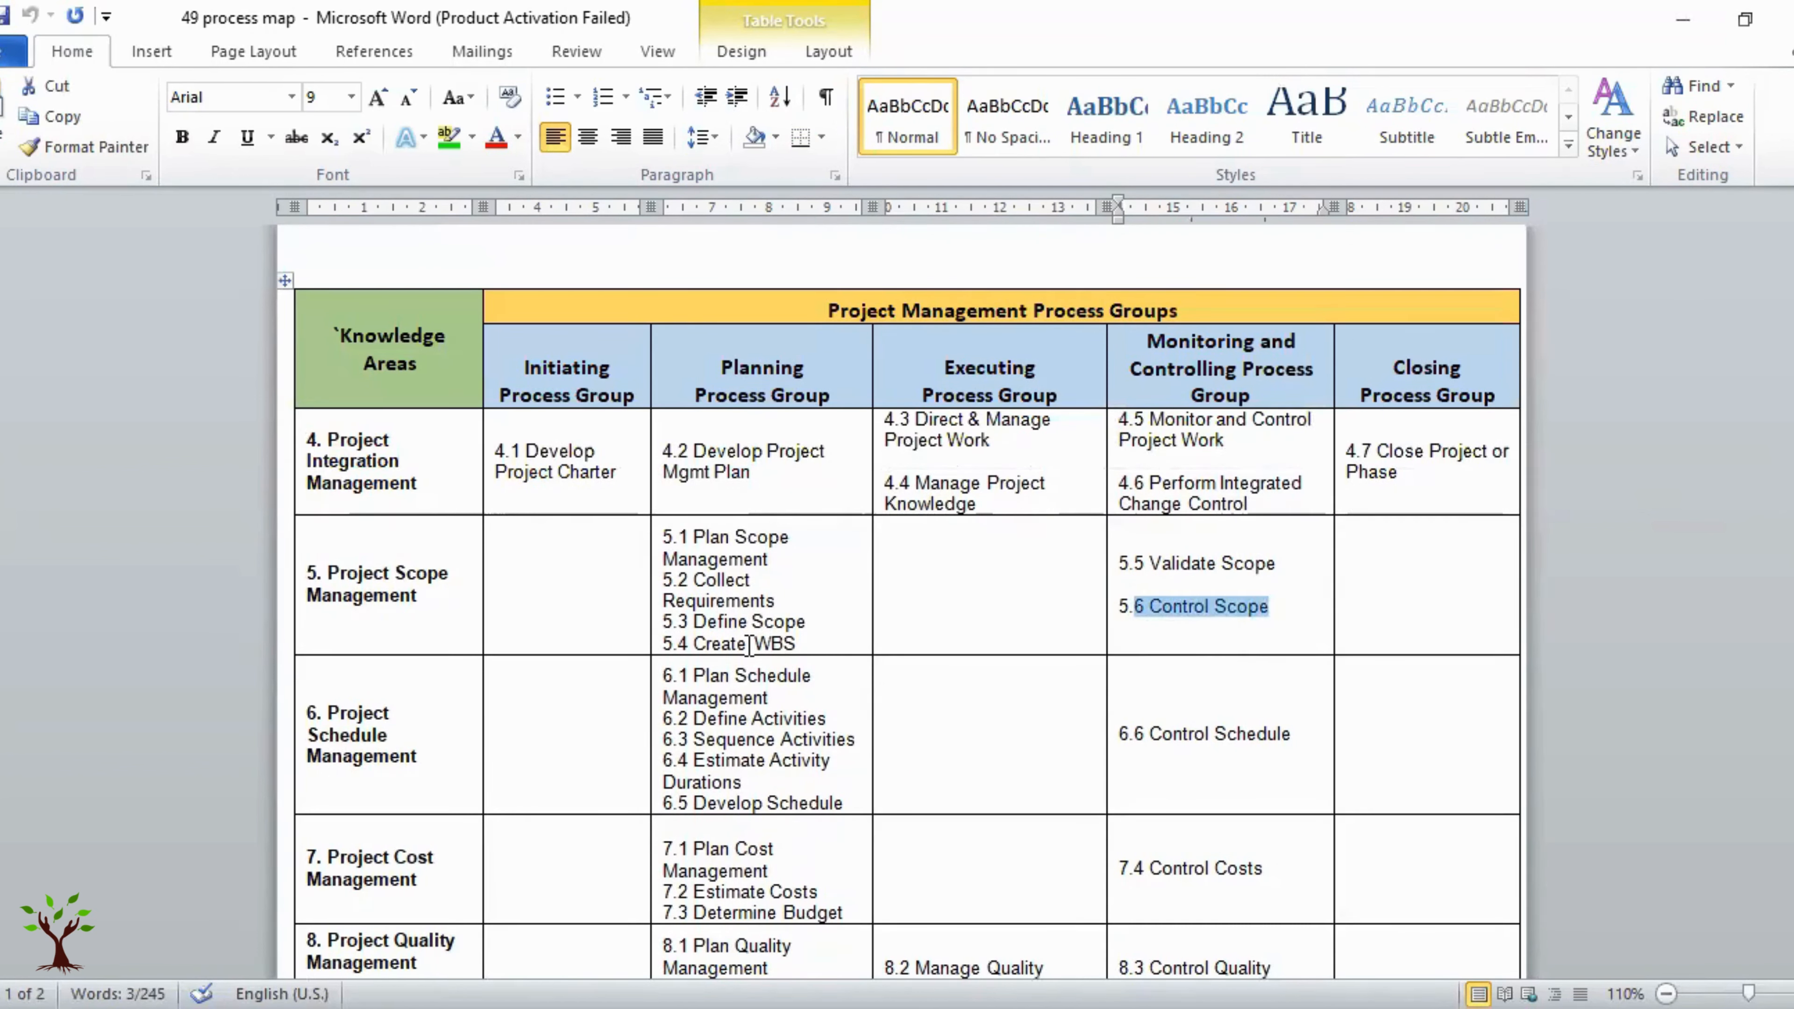
{"action": "left_click", "coordinate": [796, 637]}
{"action": "left_click_drag", "start_coordinate": [796, 637], "coordinate": [695, 623]}
{"action": "left_click_drag", "start_coordinate": [1198, 410], "coordinate": [1213, 780]}
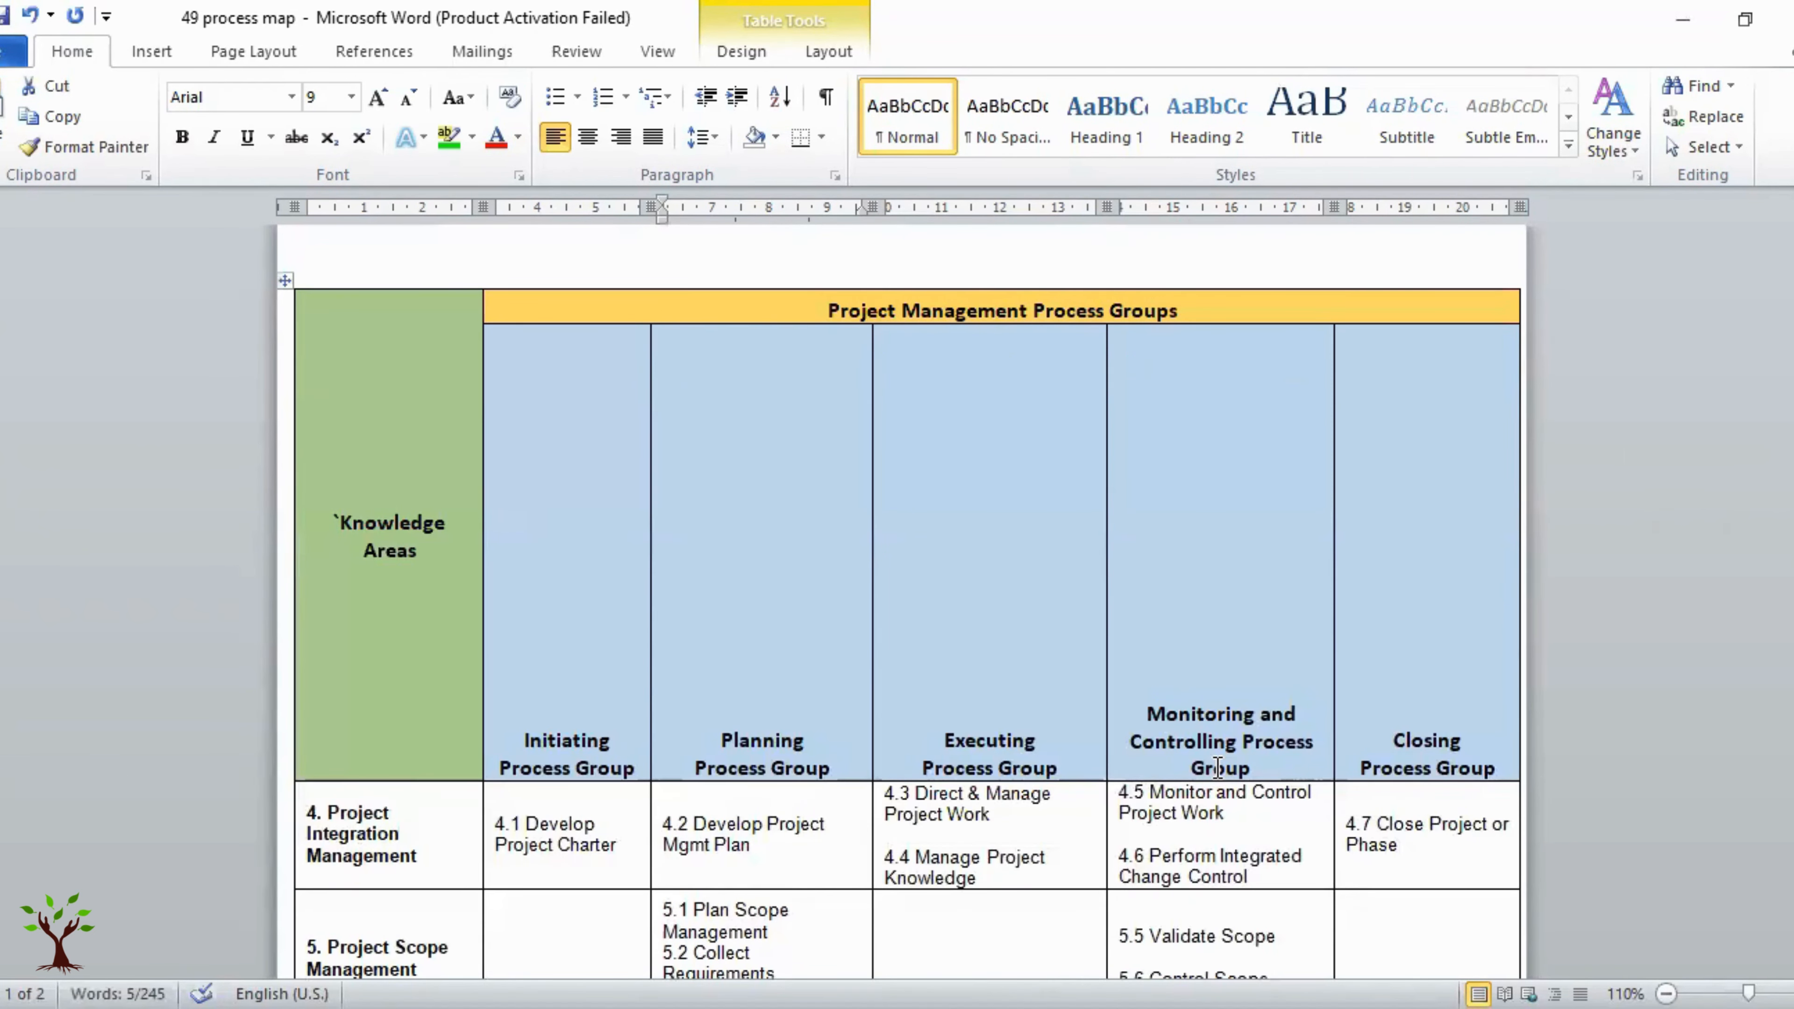
{"action": "key", "text": "ctrl+z"}
{"action": "left_click", "coordinate": [1144, 462]}
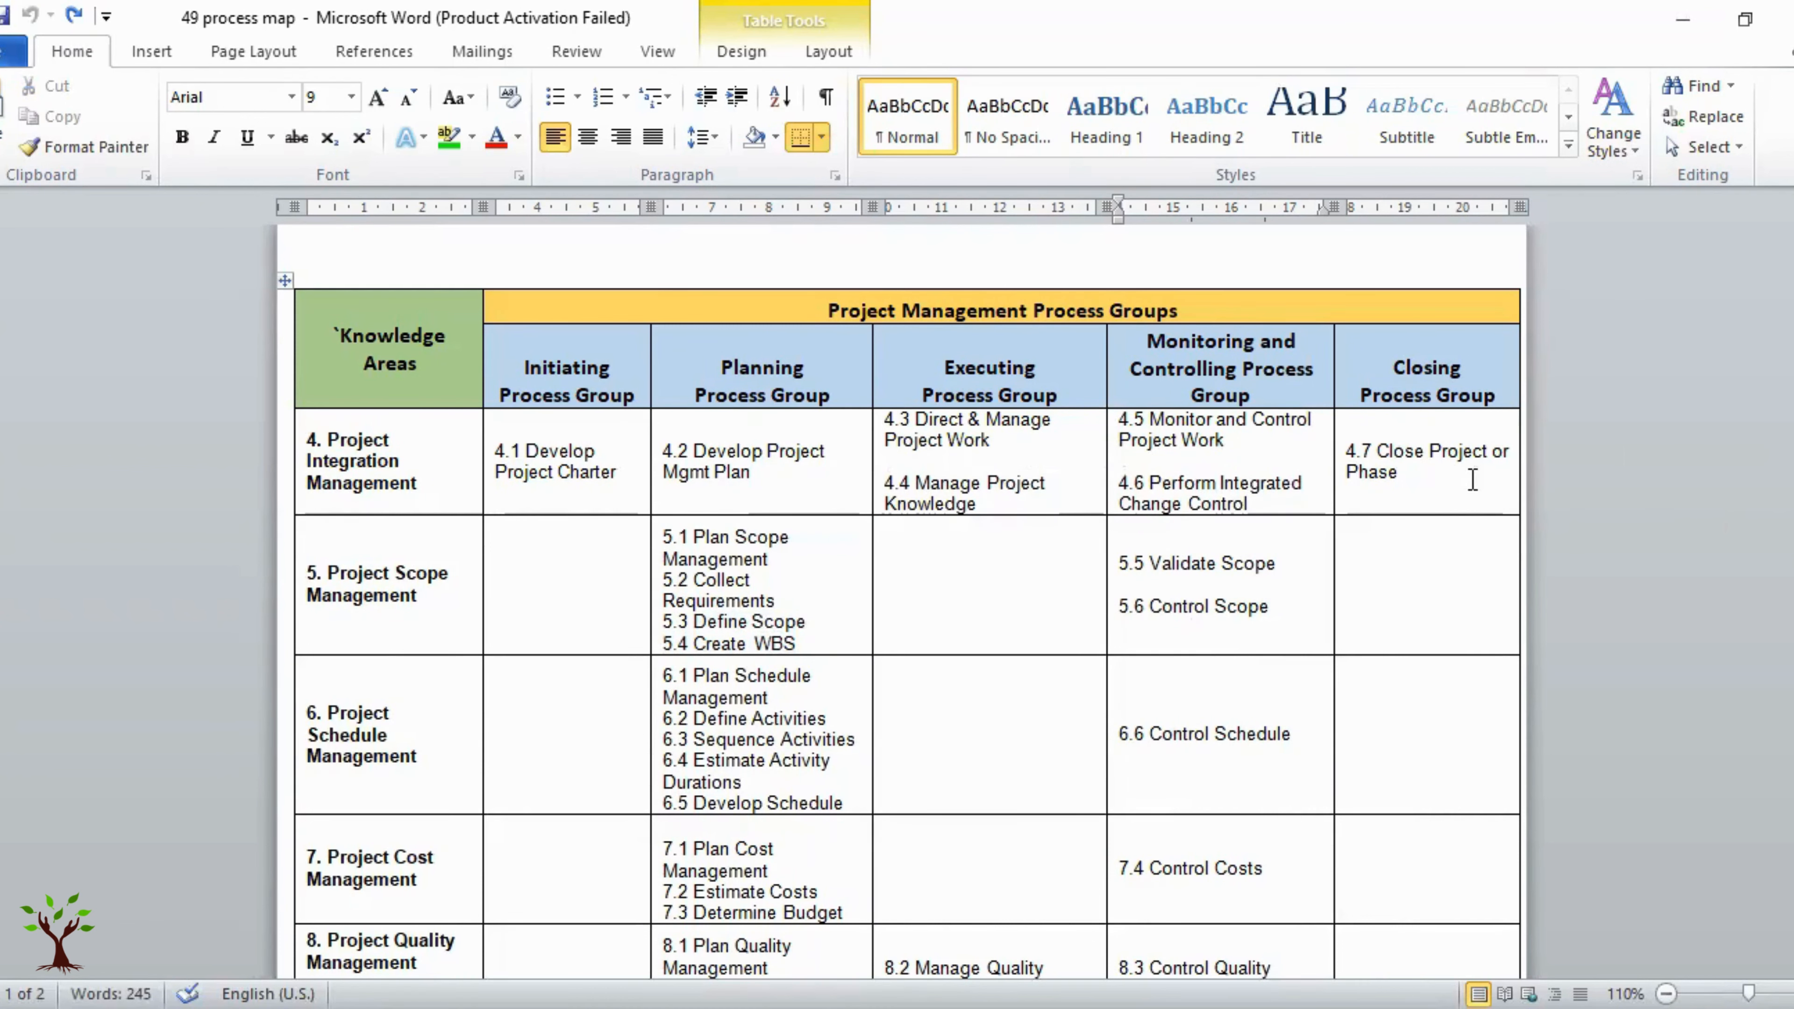
Switch from the process map back to the Project Experience sample document and read through its sections and listed responsibilities.
{"action": "left_click_drag", "start_coordinate": [1792, 319], "coordinate": [1792, 409]}
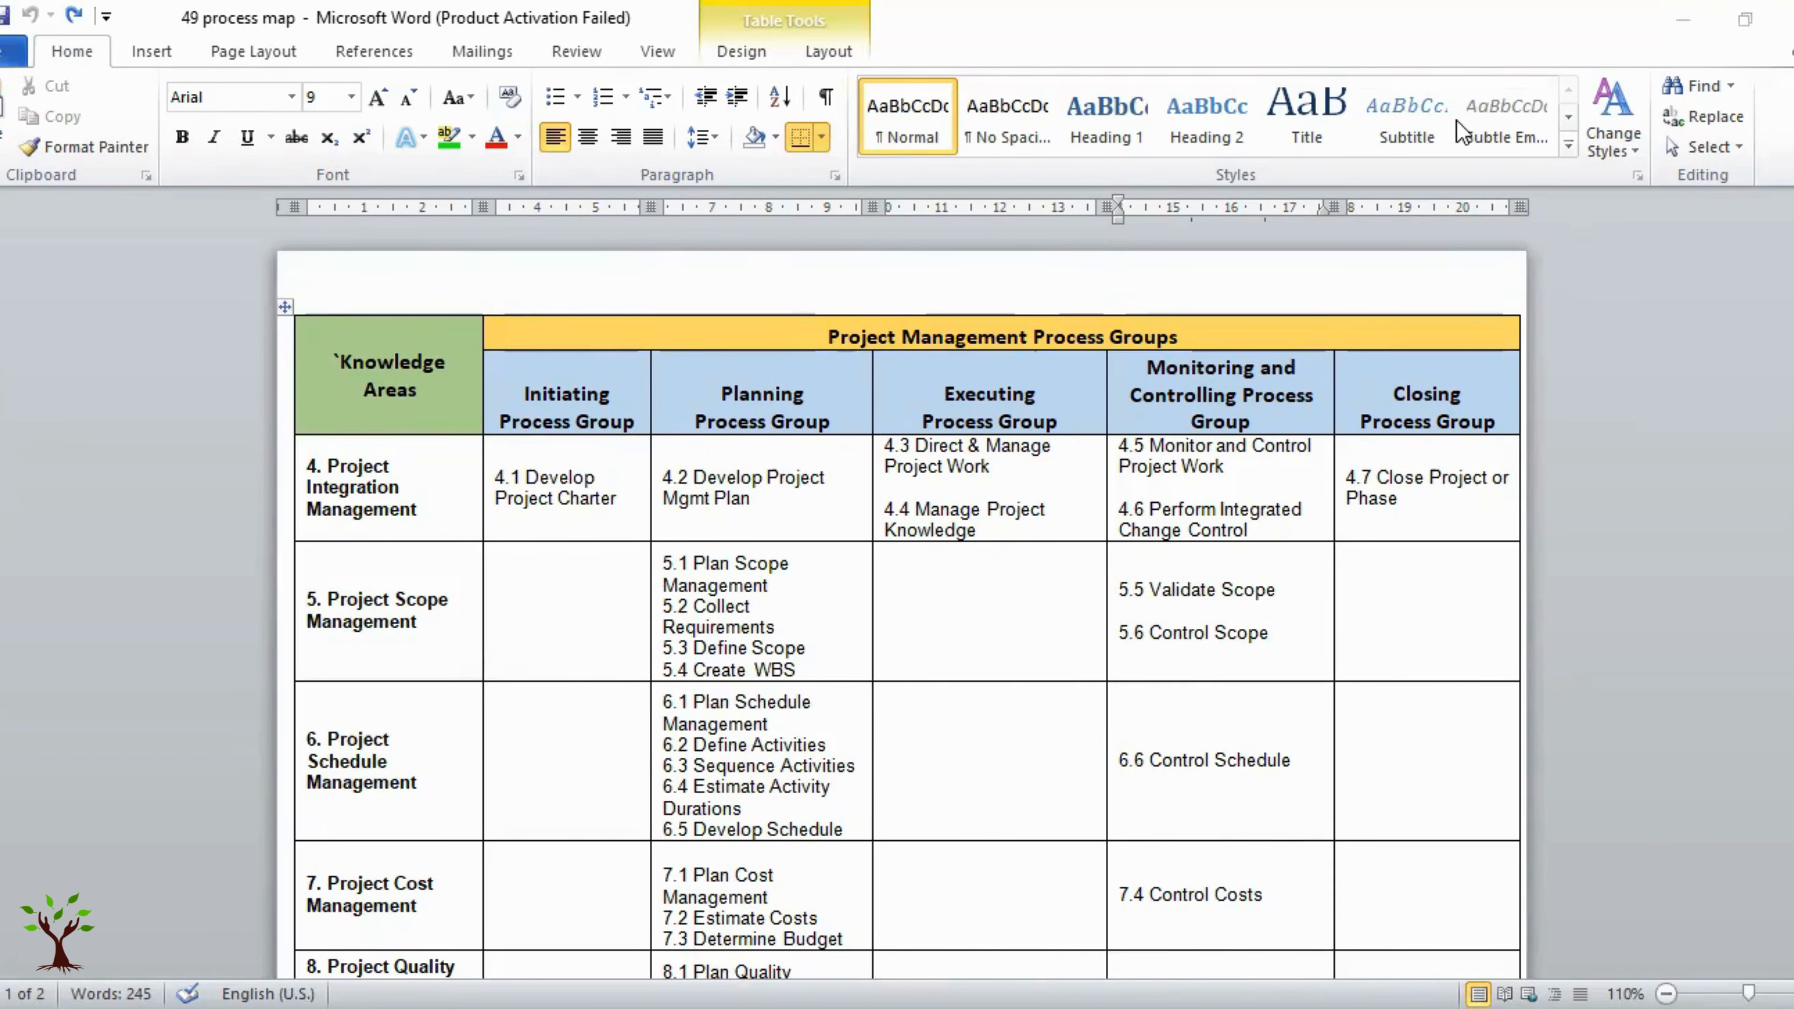
{"action": "key", "text": "alt+Tab"}
{"action": "scroll", "coordinate": [1133, 561], "scroll_direction": "up", "scroll_amount": 1}
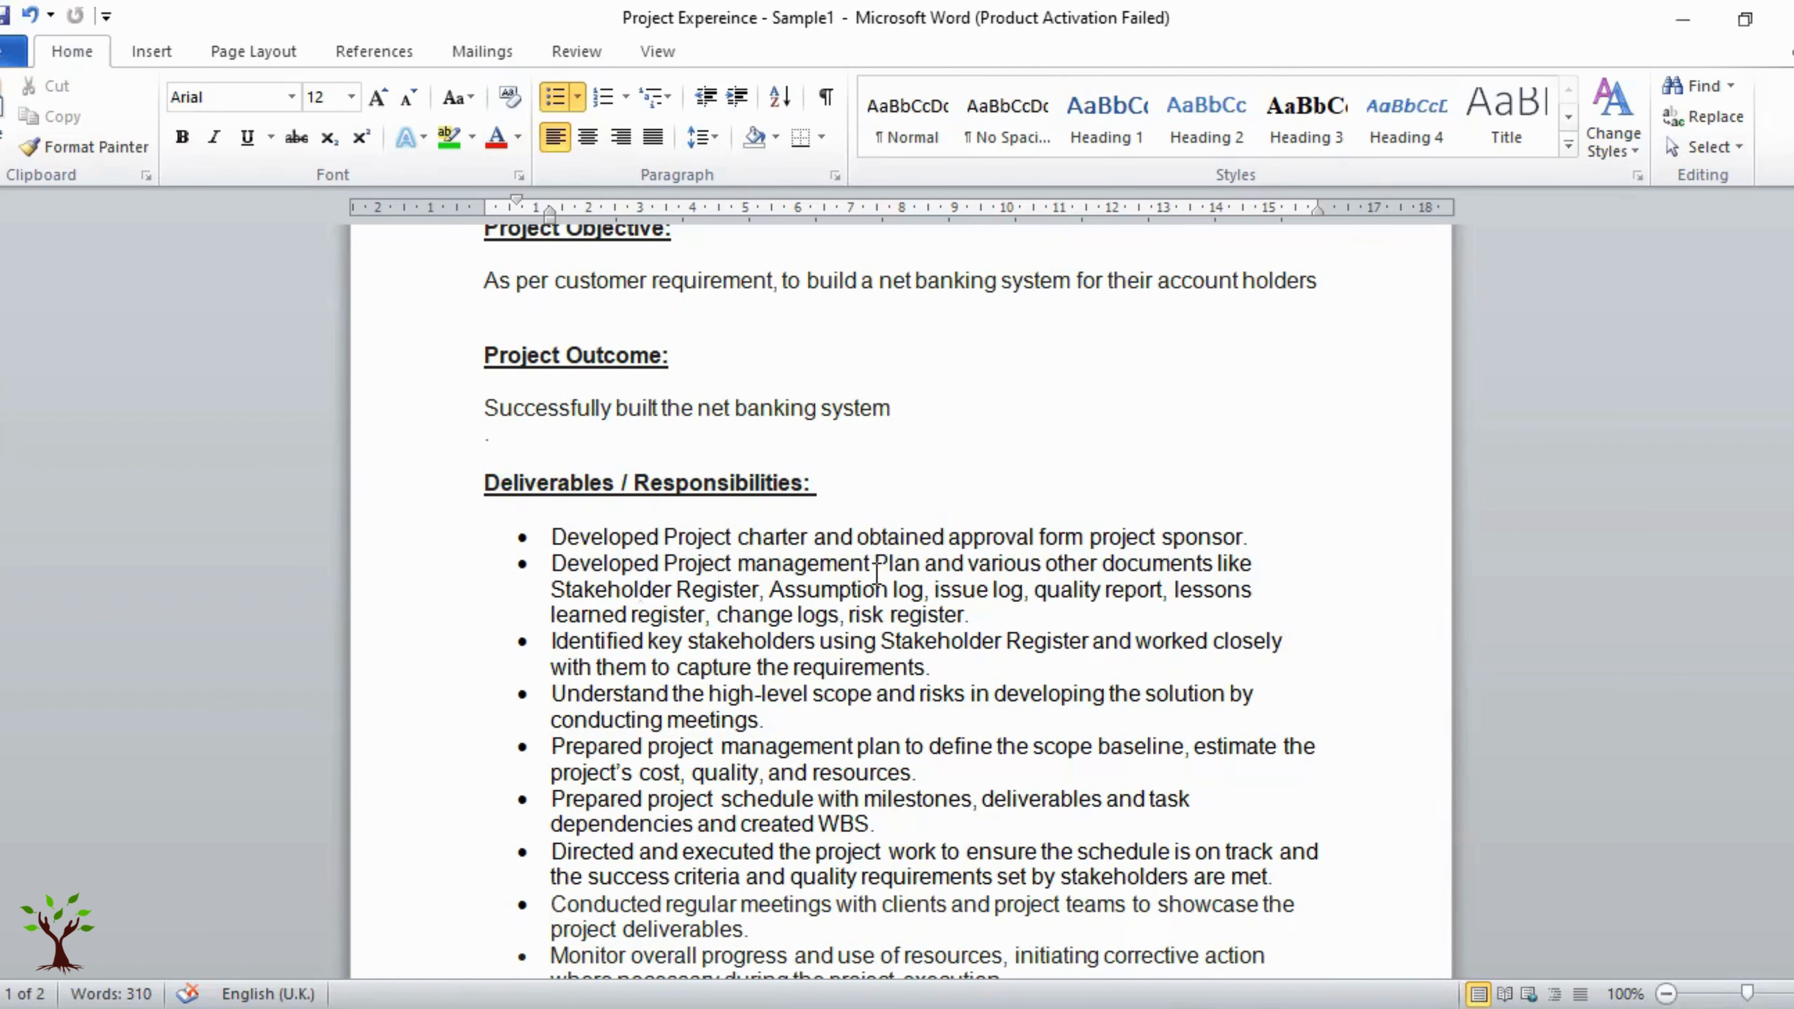
{"action": "scroll", "coordinate": [1079, 639], "scroll_direction": "up", "scroll_amount": 3}
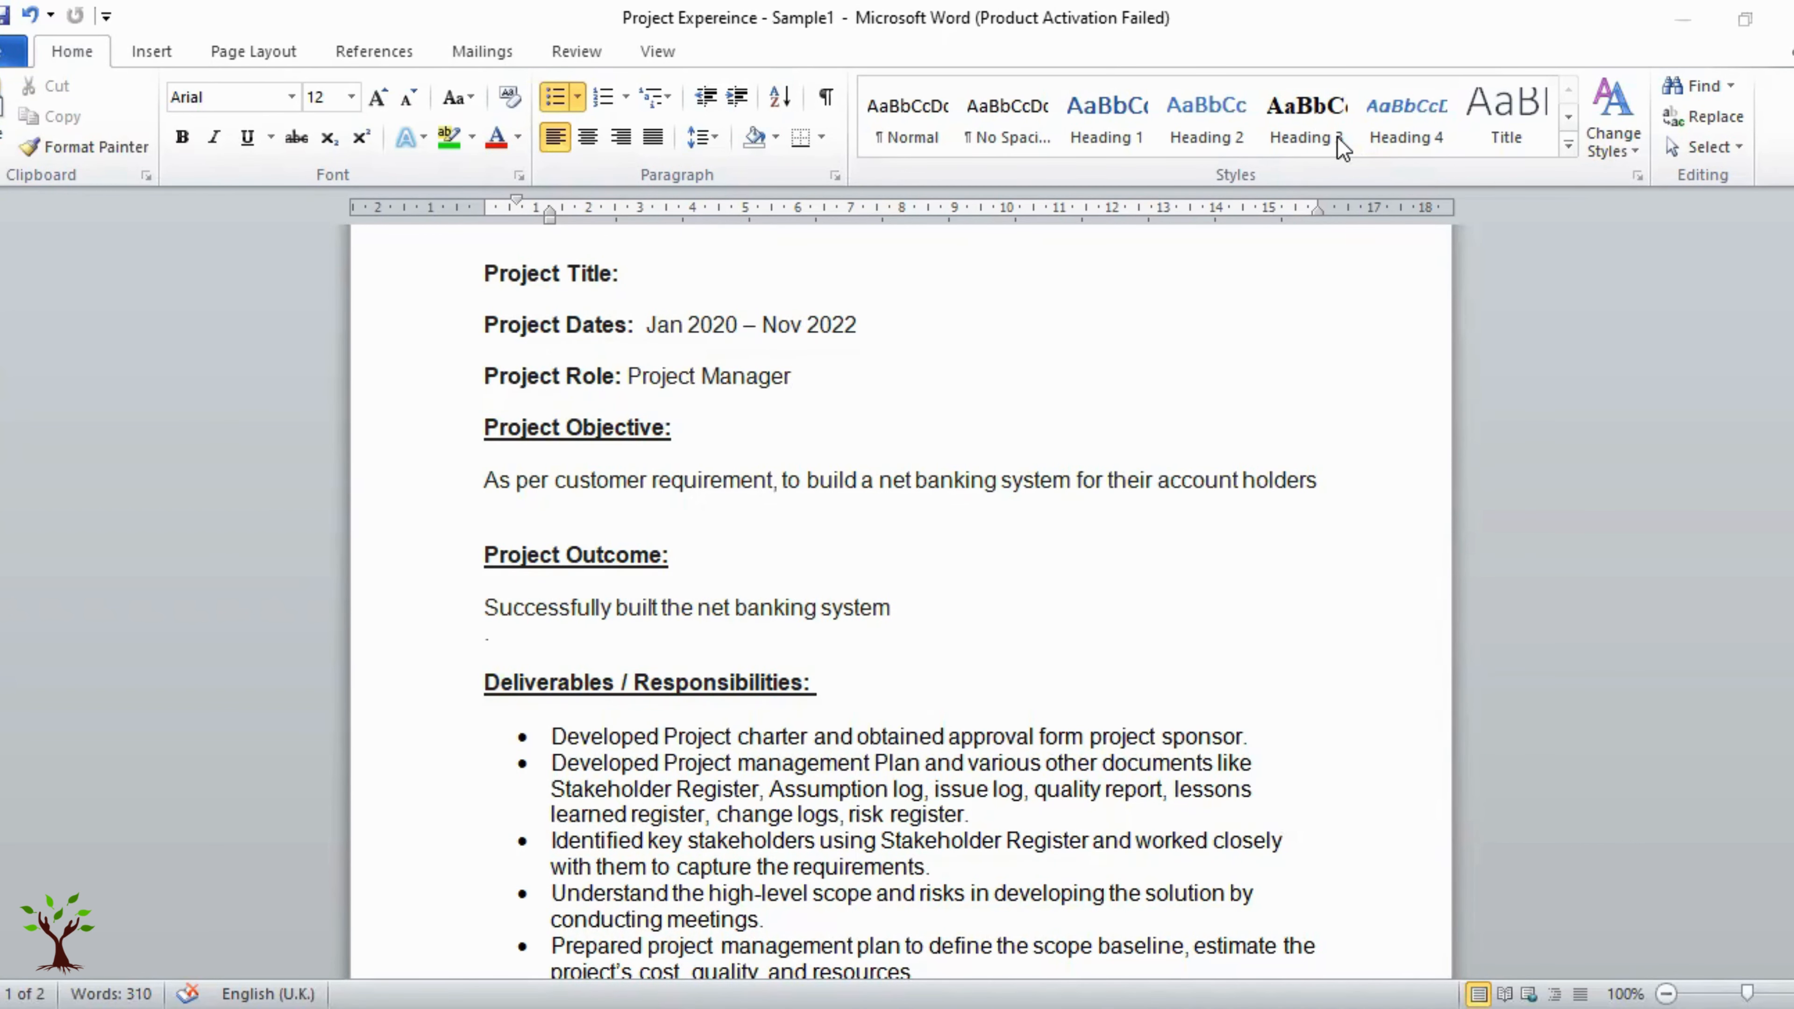
Switch to the PMP Experience form in the browser and examine the empty Project Description field and its instructions.
{"action": "key", "text": "alt+Tab"}
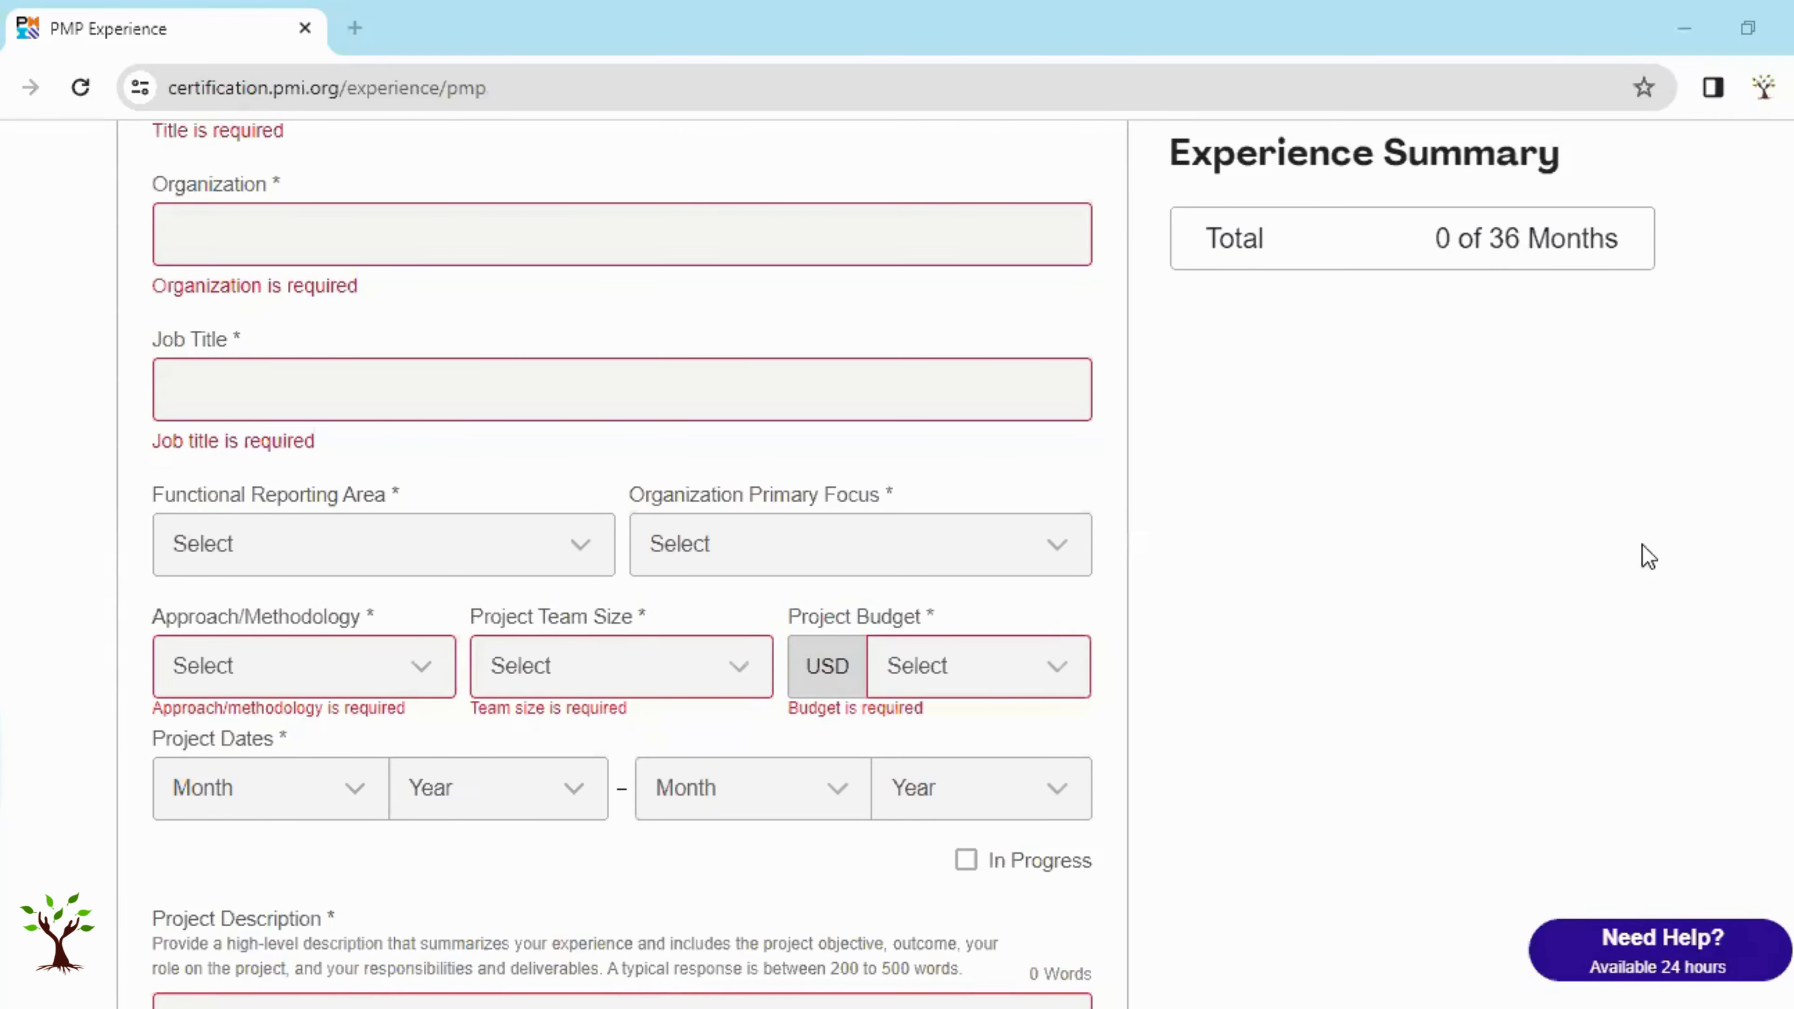
{"action": "scroll", "coordinate": [388, 816], "scroll_direction": "down", "scroll_amount": 5}
{"action": "left_click", "coordinate": [388, 817]}
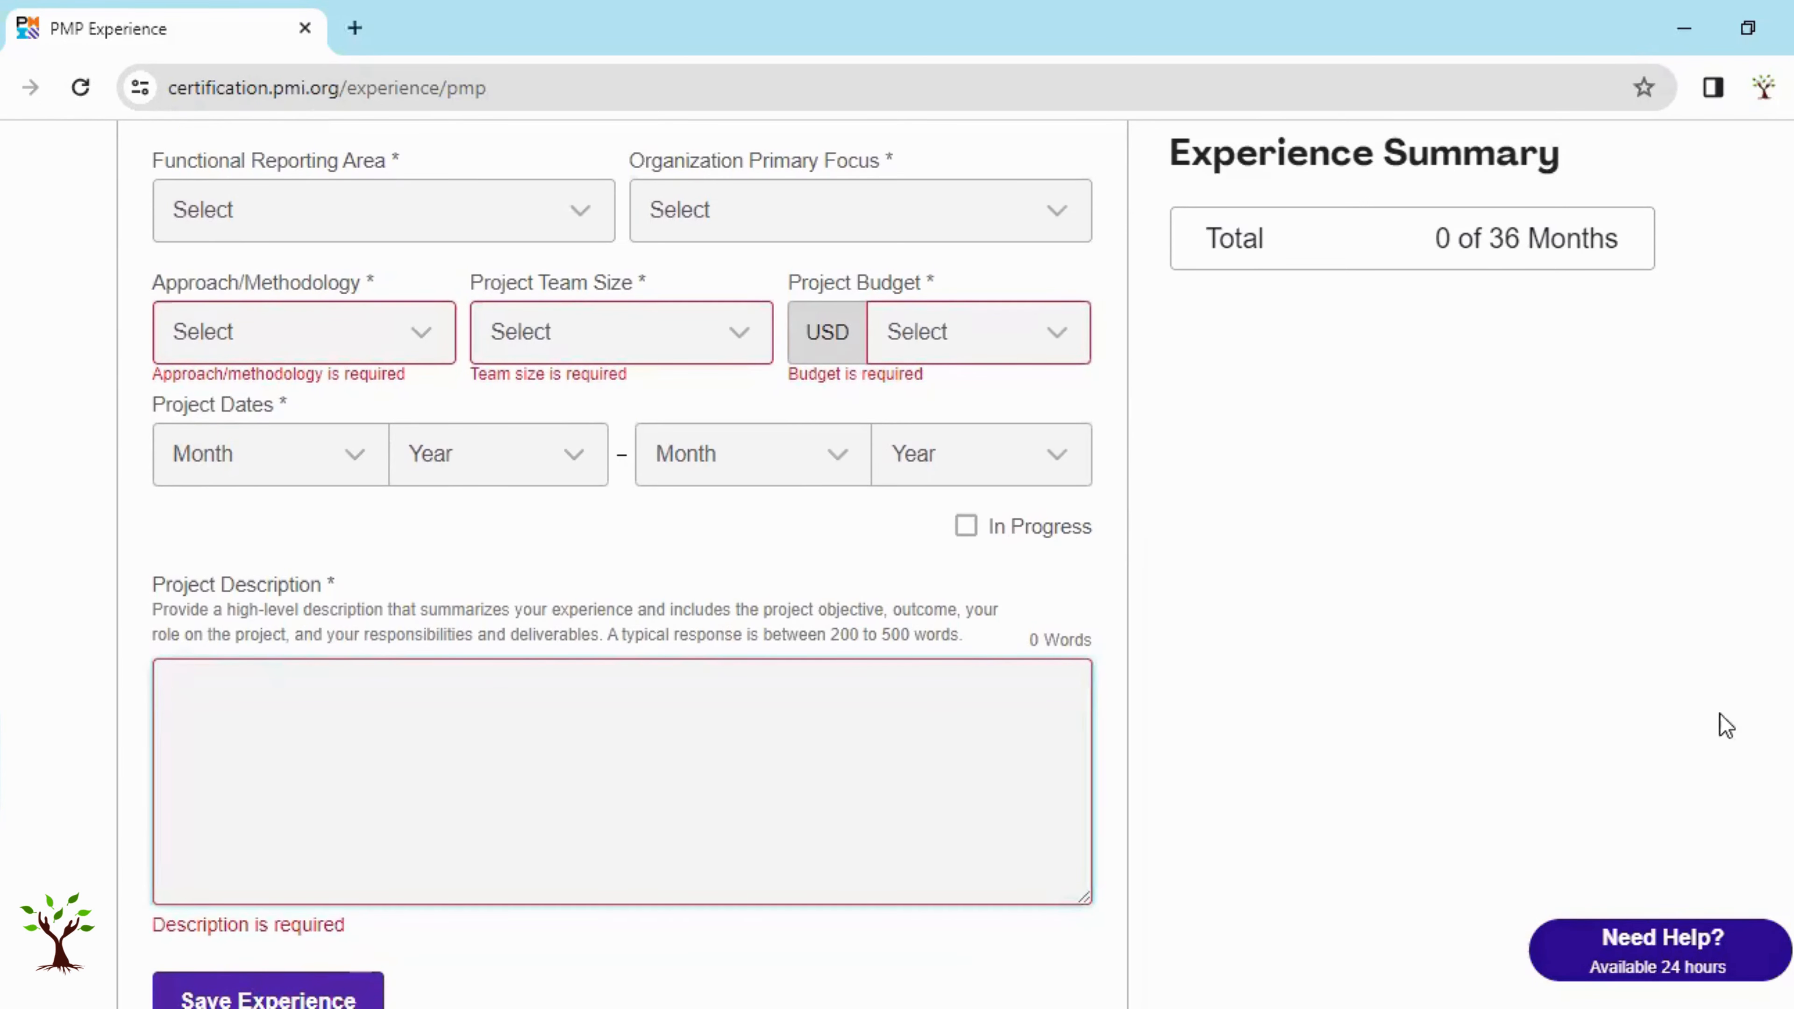
{"action": "scroll", "coordinate": [202, 879], "scroll_direction": "down", "scroll_amount": 3}
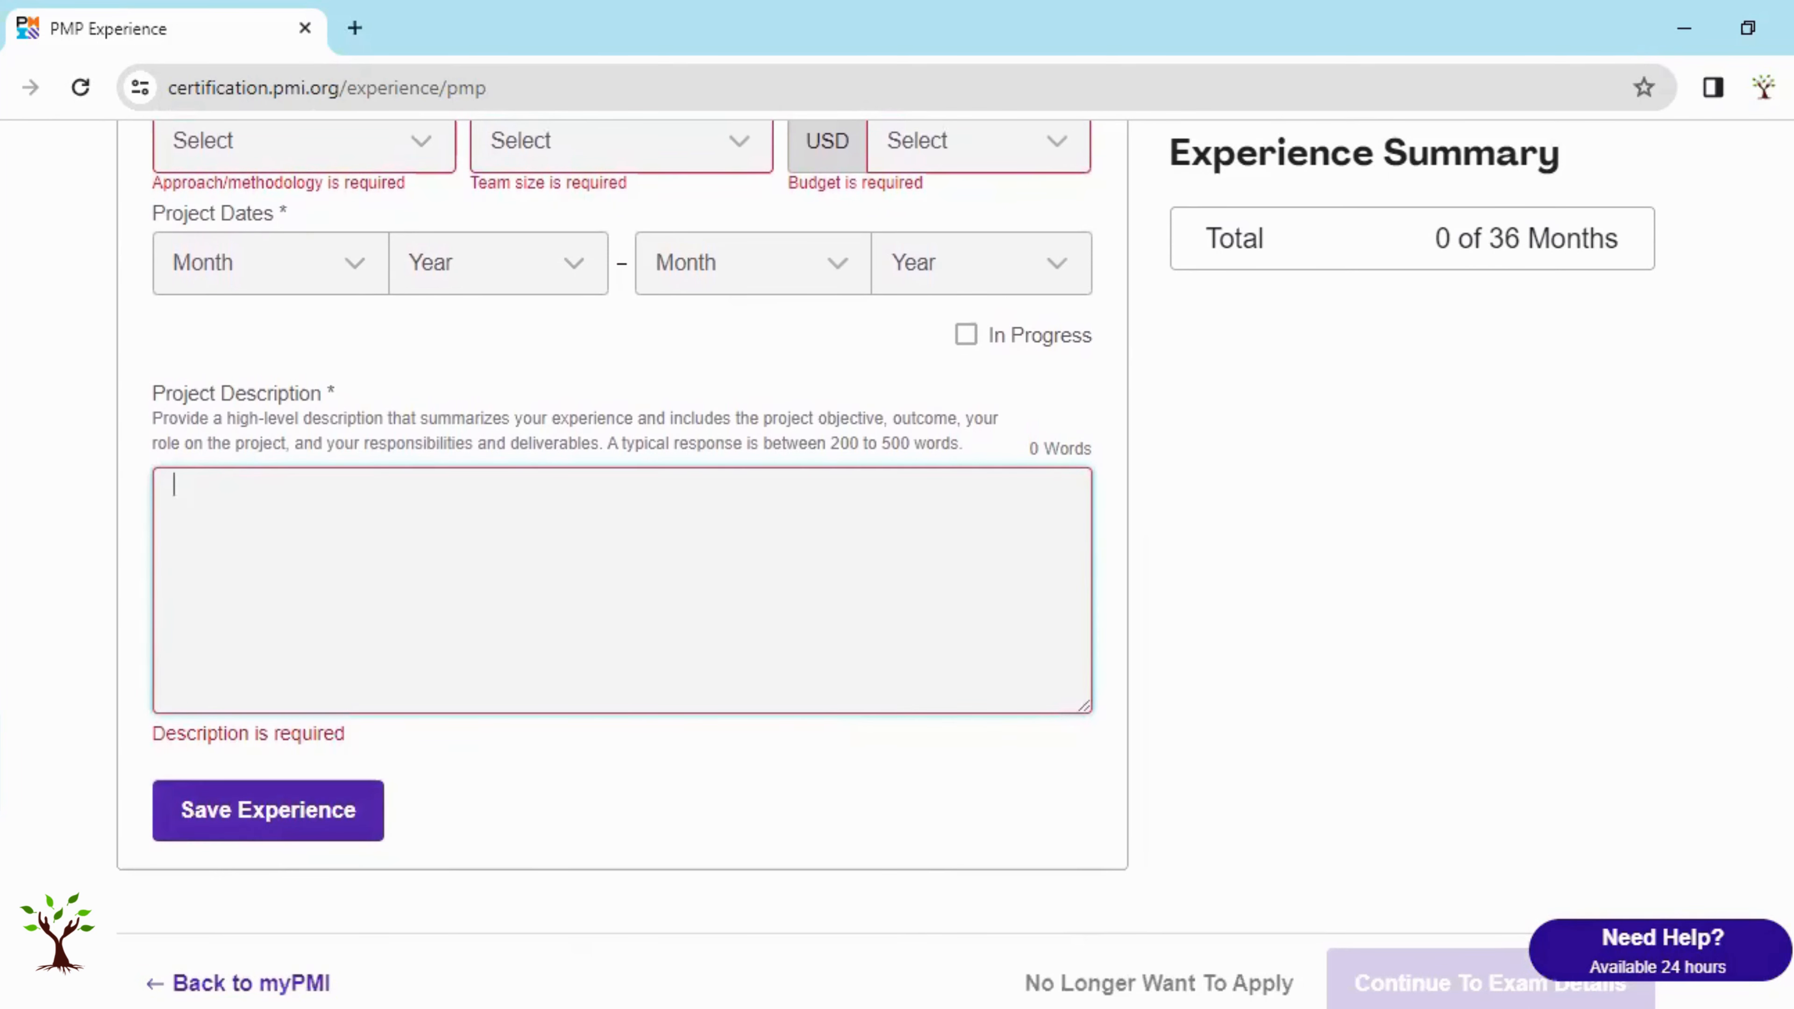
Review the whole experience form, from the Project Title field to saving the experience and continuing to exam details.
{"action": "scroll", "coordinate": [1495, 239], "scroll_direction": "up", "scroll_amount": 6}
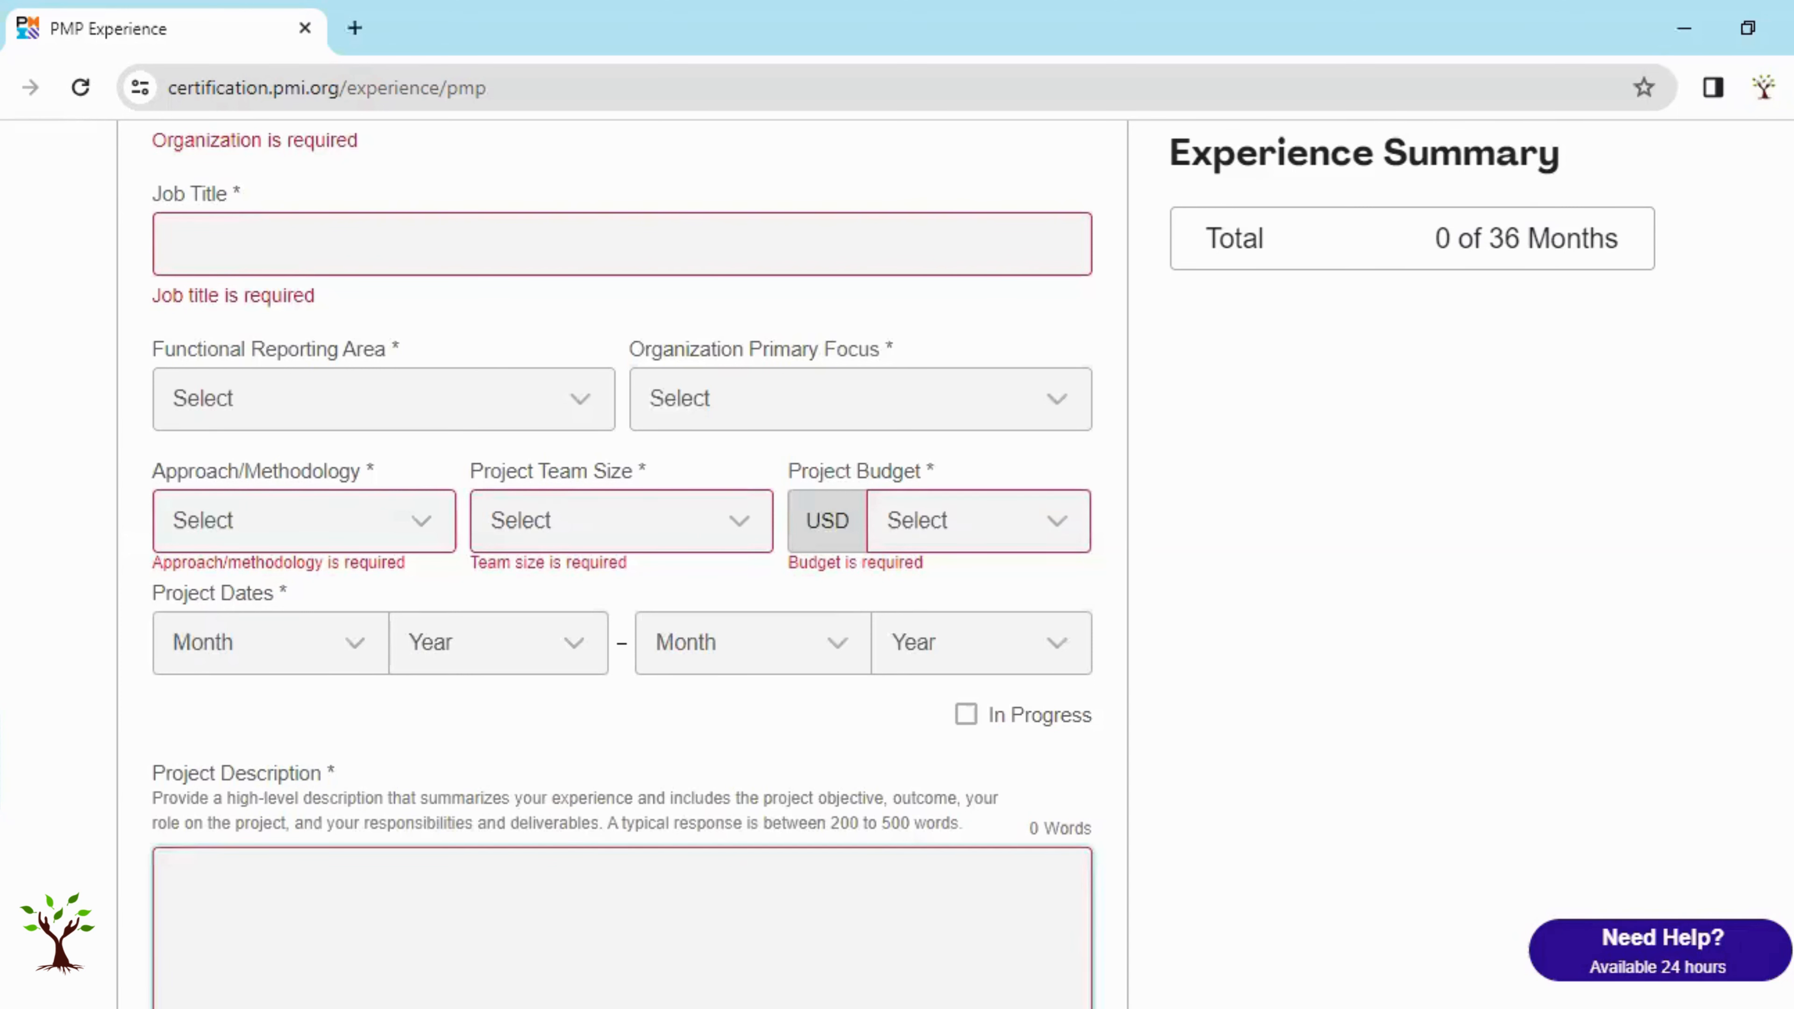
{"action": "scroll", "coordinate": [573, 688], "scroll_direction": "down", "scroll_amount": 9}
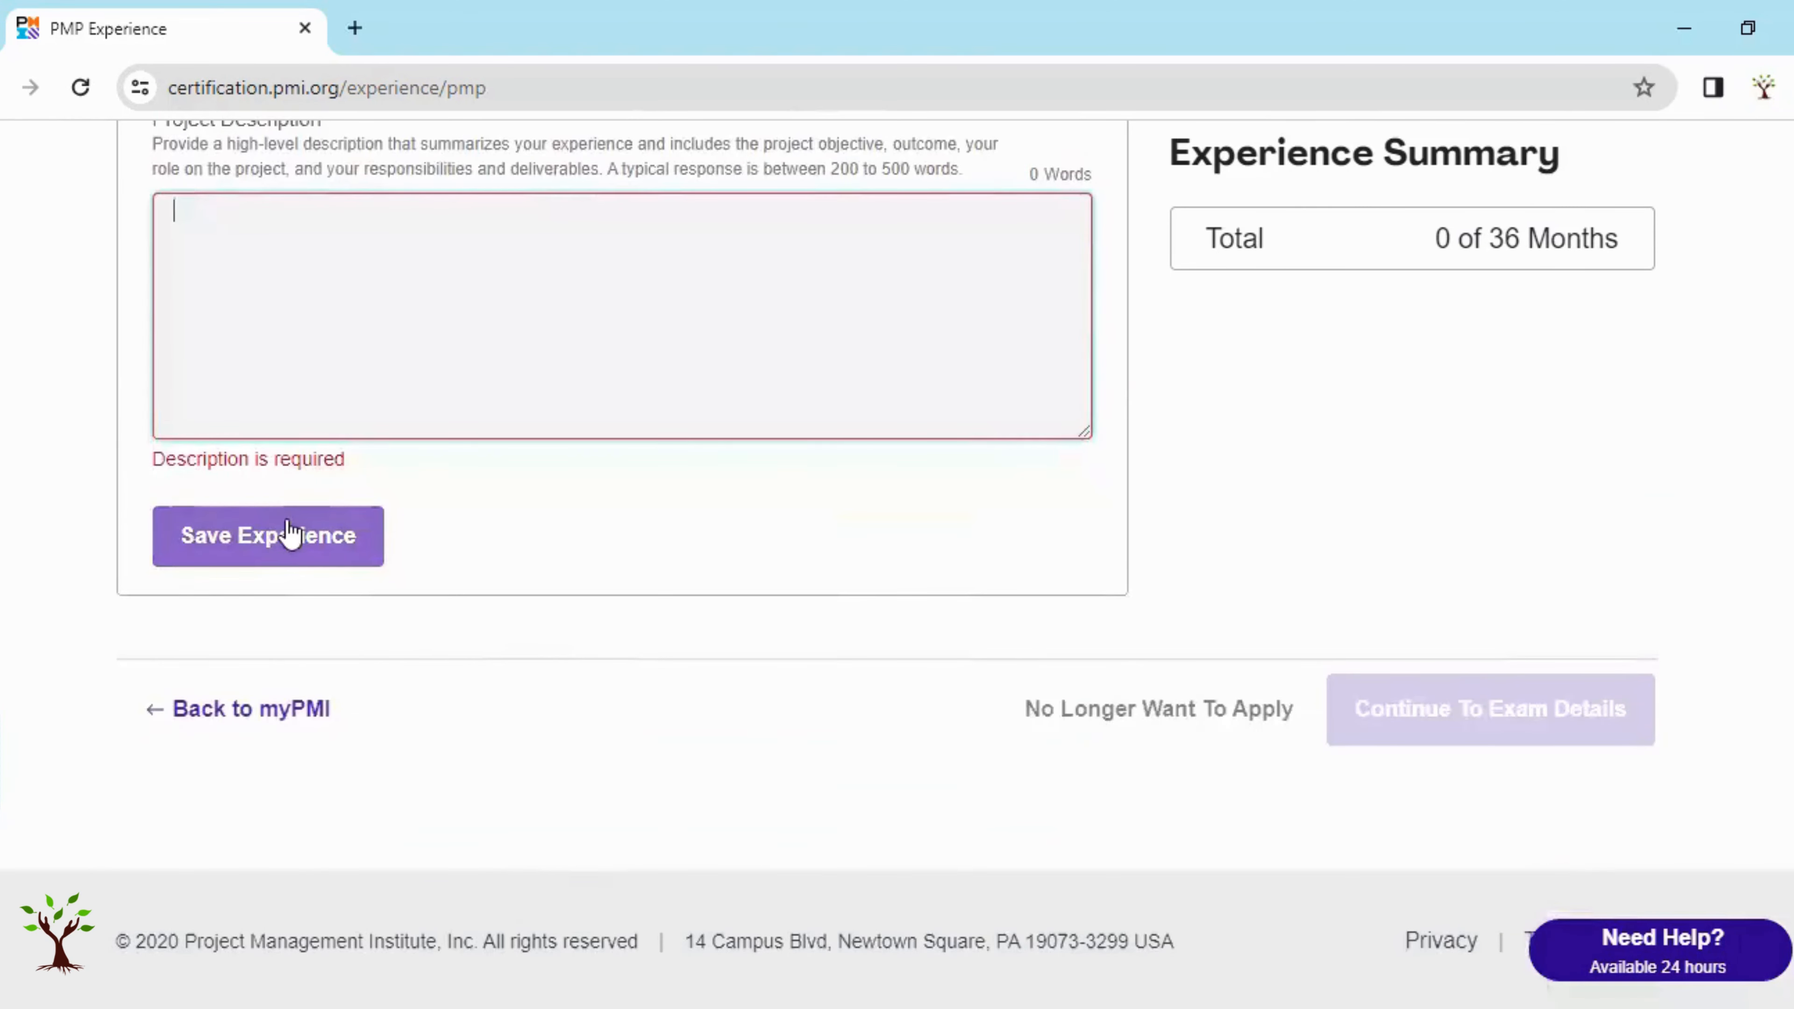
{"action": "scroll", "coordinate": [759, 402], "scroll_direction": "up", "scroll_amount": 8}
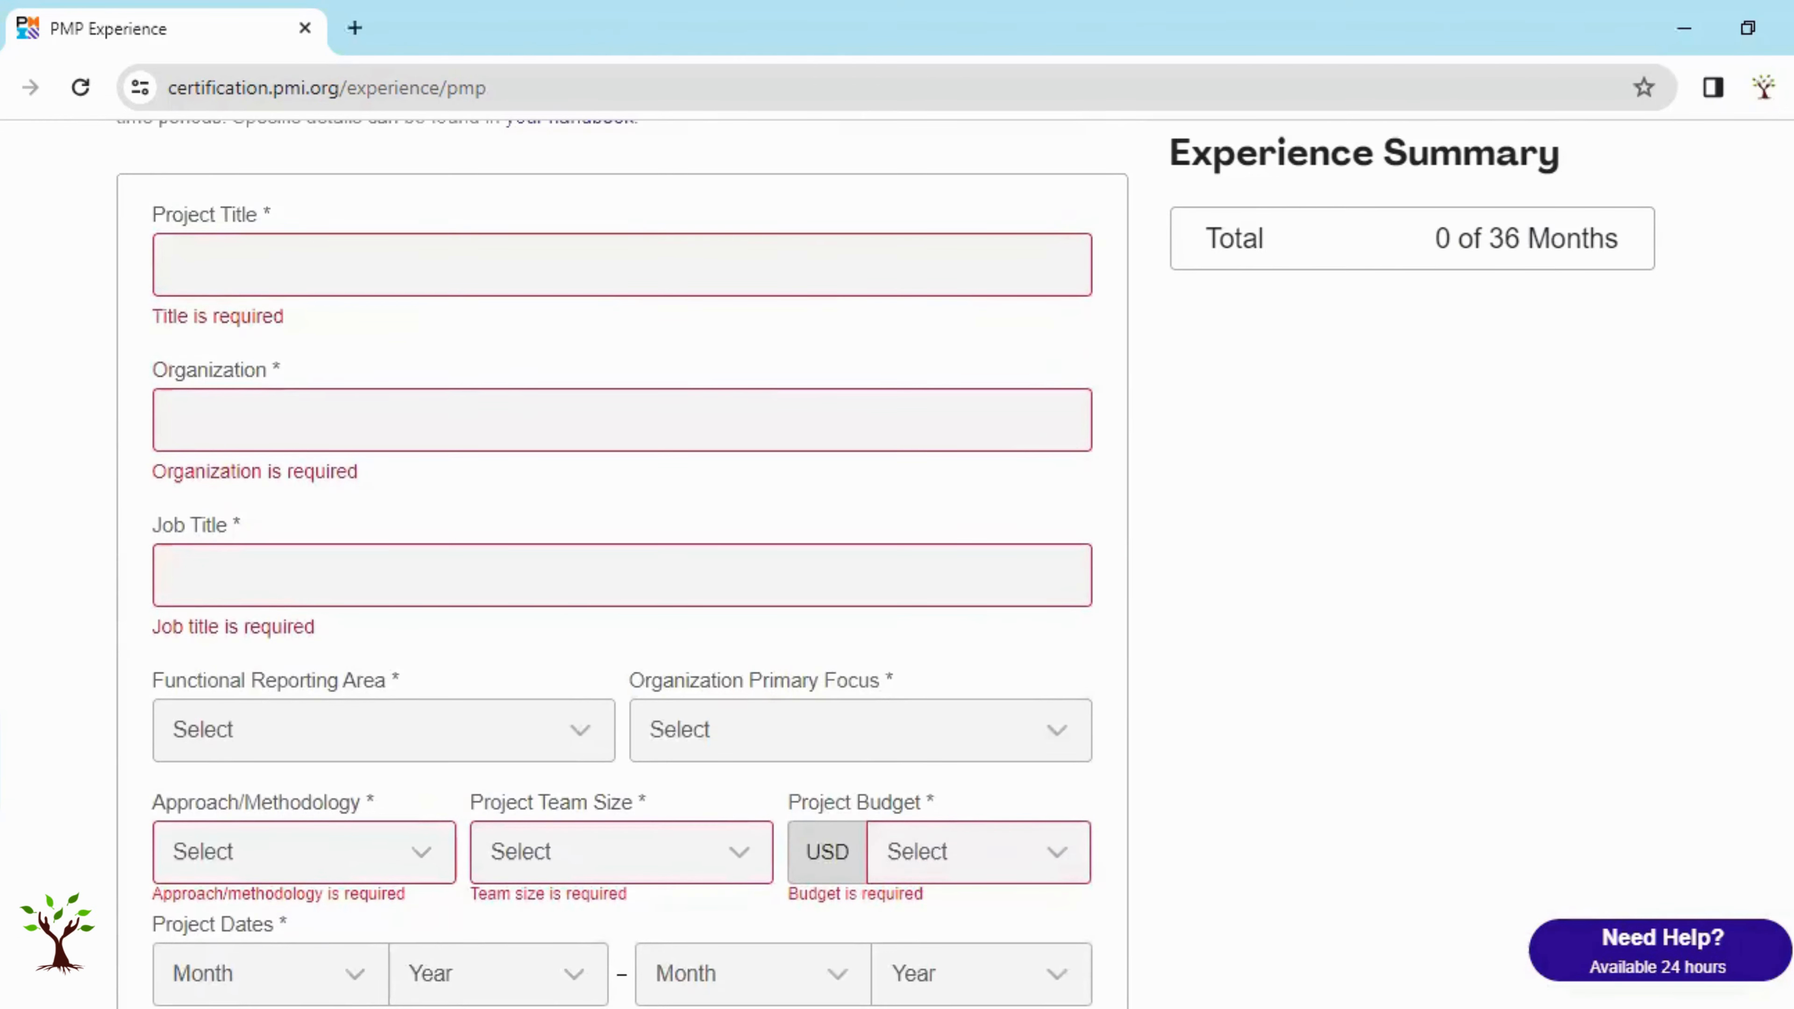
{"action": "scroll", "coordinate": [360, 440], "scroll_direction": "up", "scroll_amount": 3}
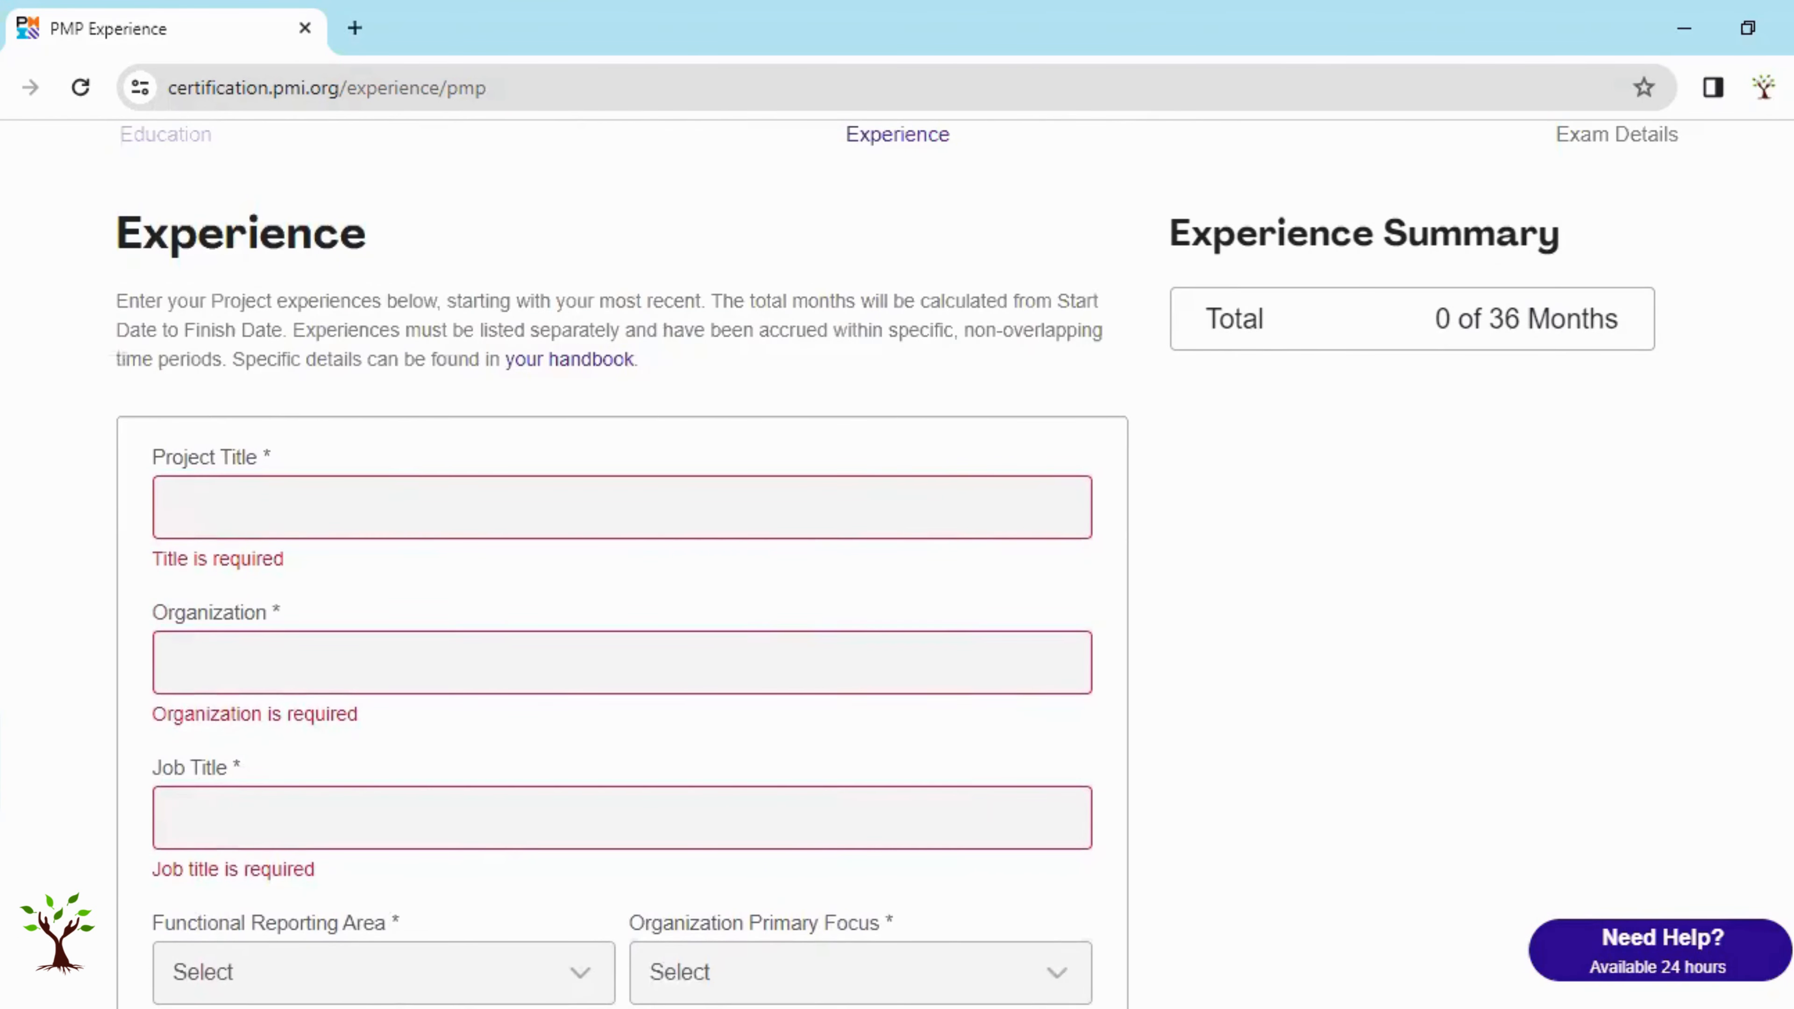
Examine the Approach/Methodology options without choosing one, and go over the Project Description field and the form's other required fields.
{"action": "scroll", "coordinate": [621, 565], "scroll_direction": "down", "scroll_amount": 2}
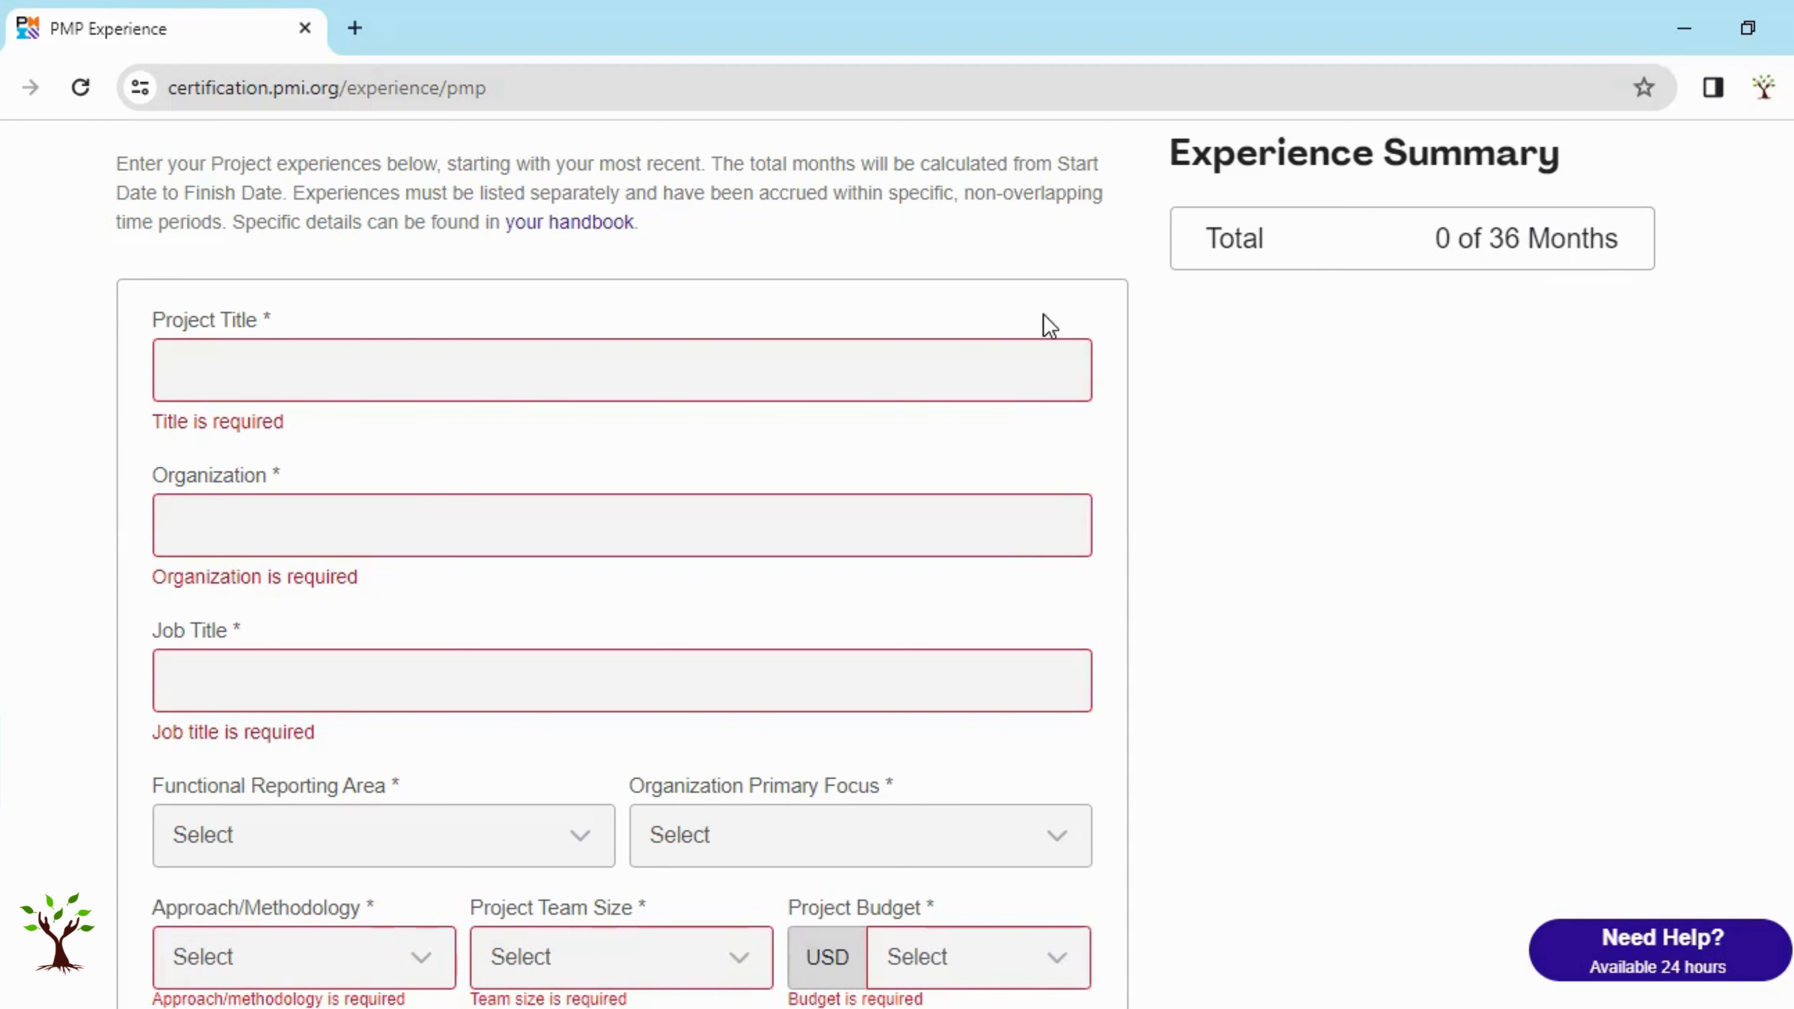
{"action": "scroll", "coordinate": [817, 466], "scroll_direction": "down", "scroll_amount": 3}
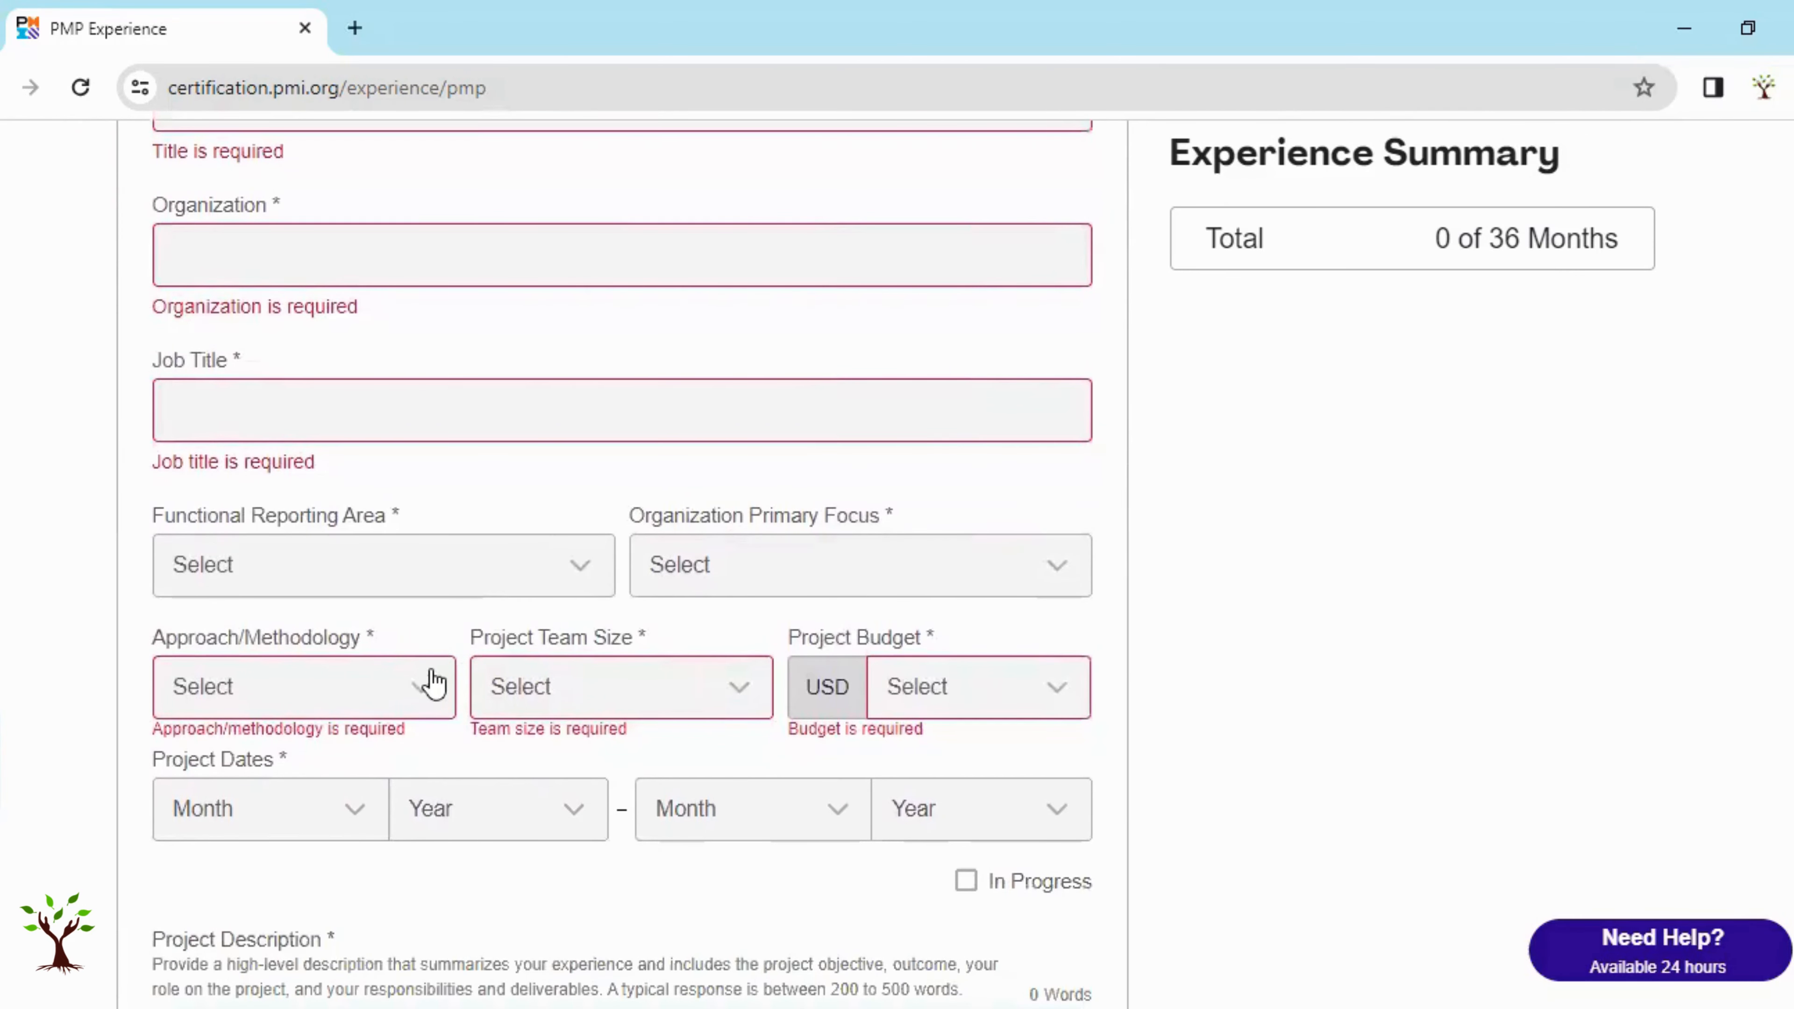
{"action": "left_click", "coordinate": [336, 696]}
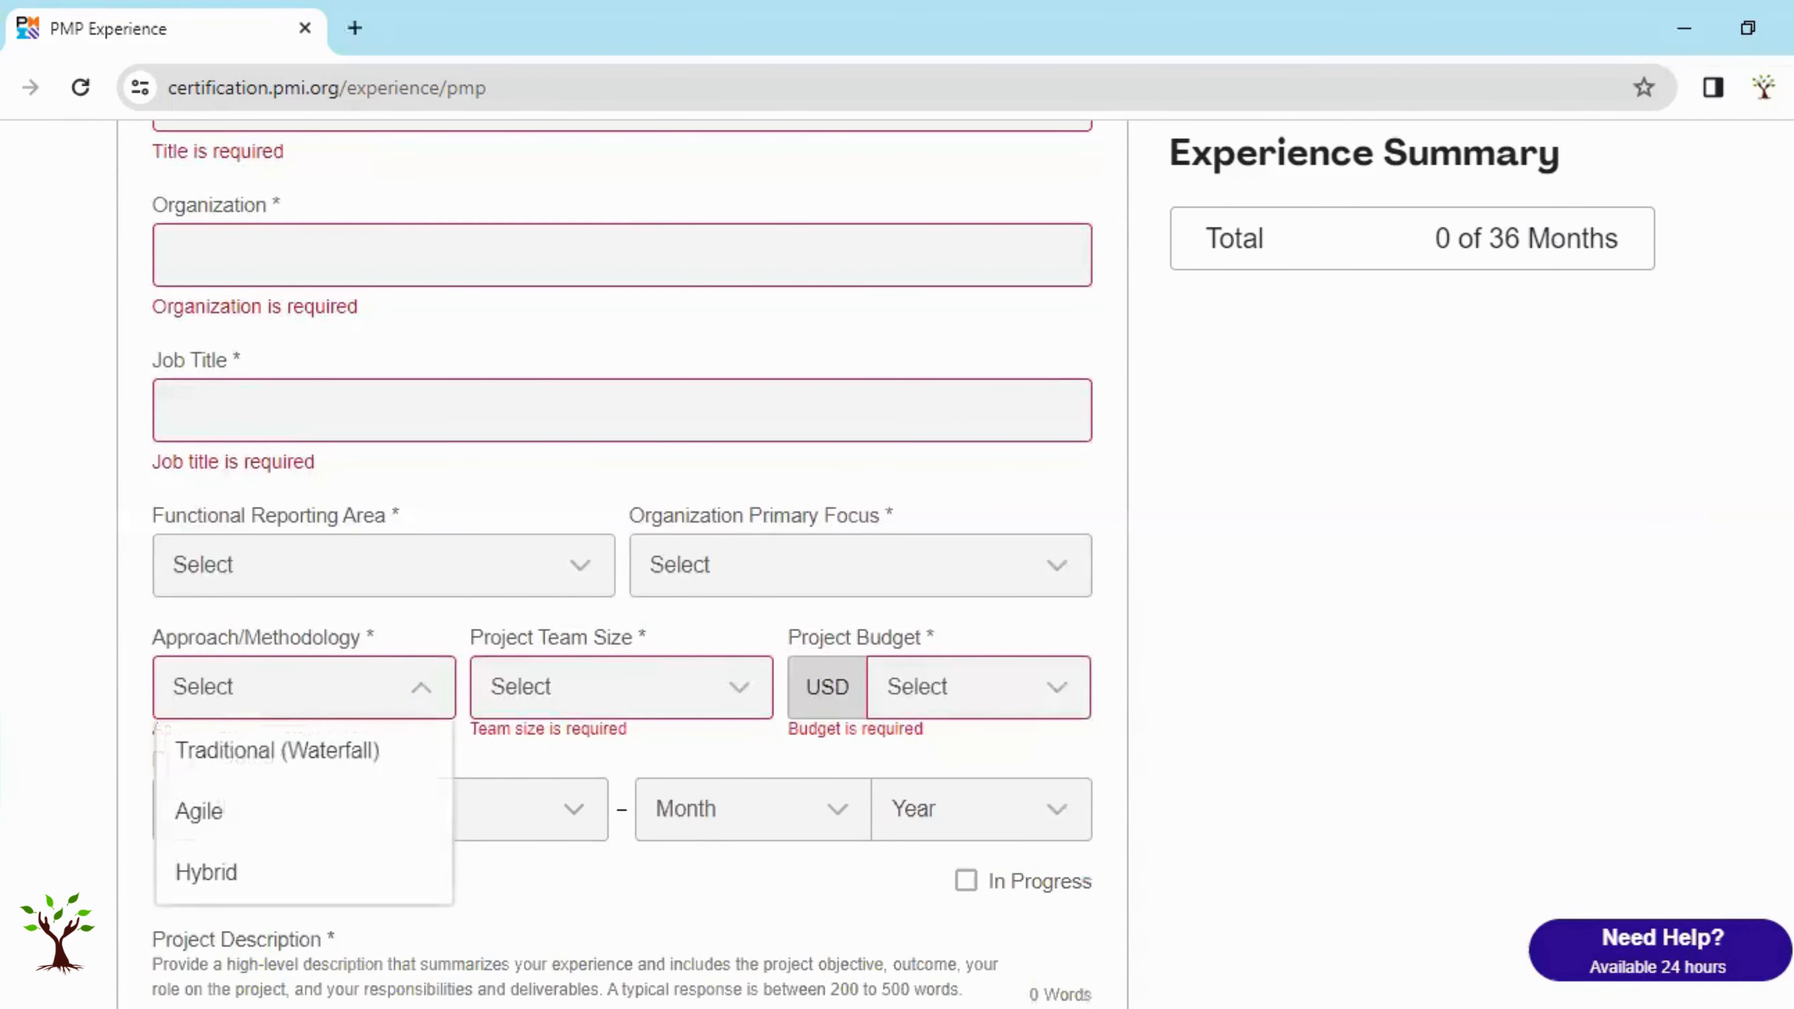
{"action": "scroll", "coordinate": [836, 689], "scroll_direction": "down", "scroll_amount": 2}
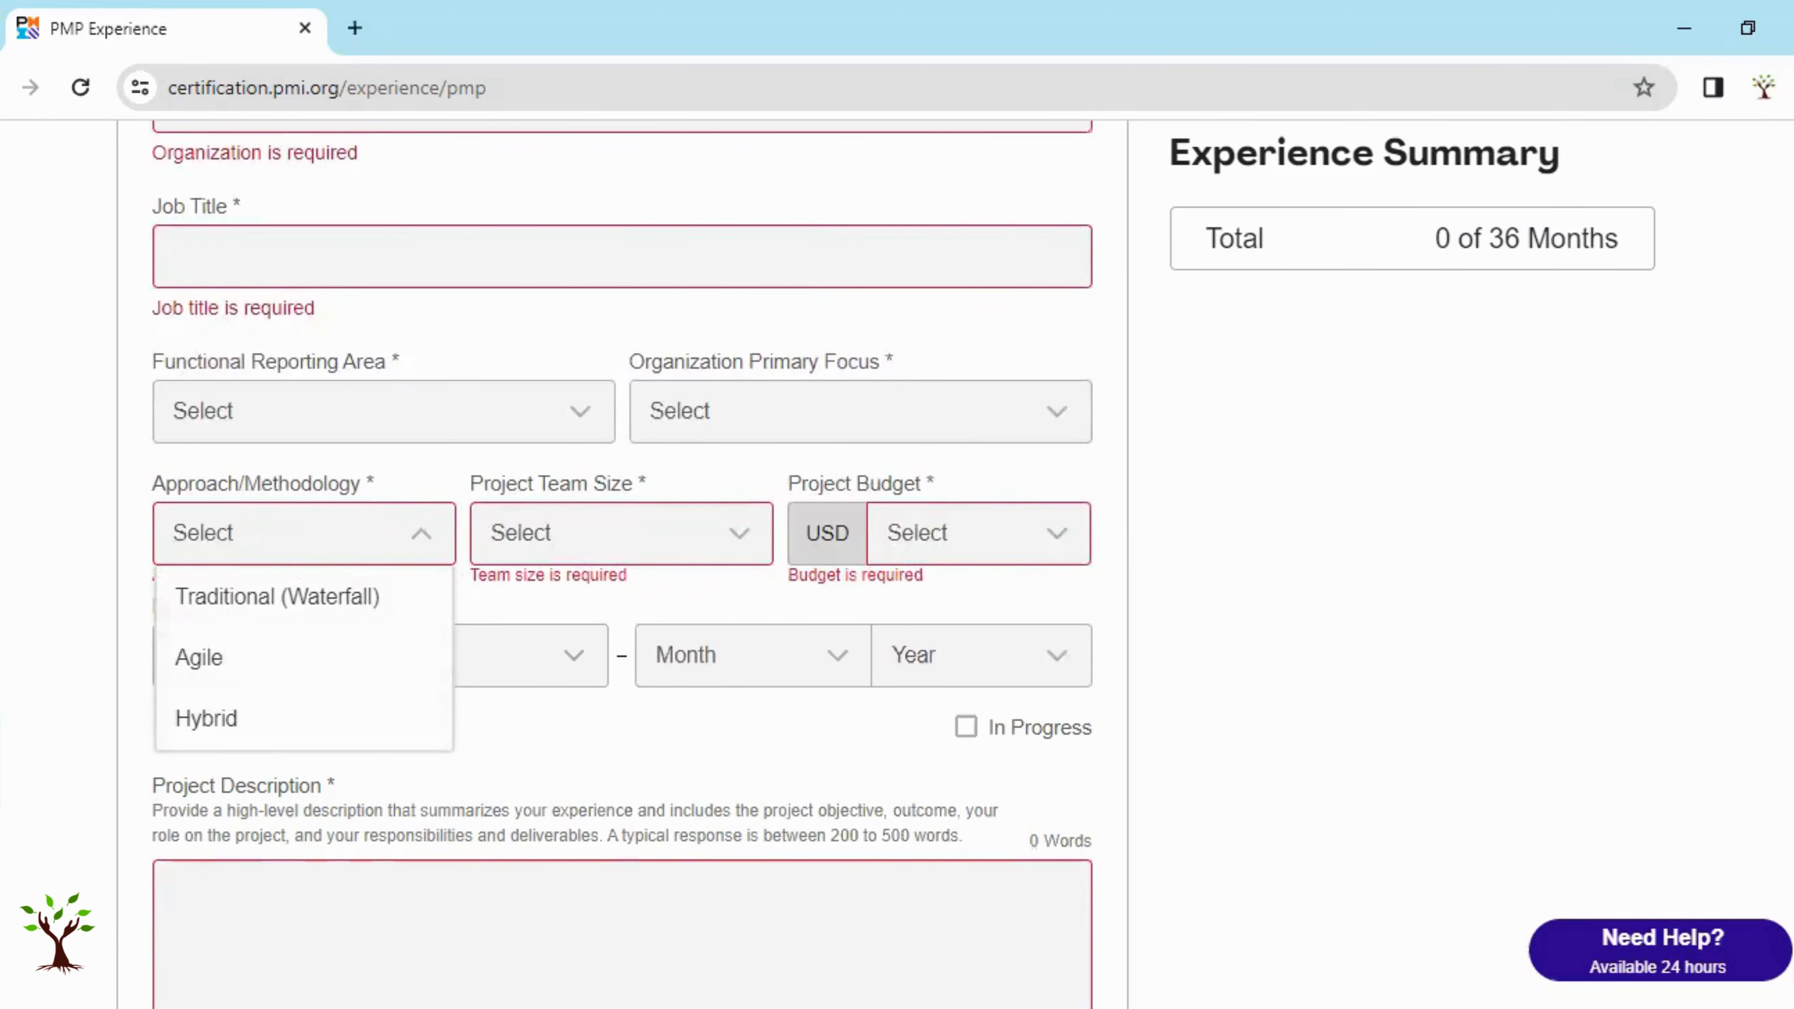
{"action": "scroll", "coordinate": [656, 685], "scroll_direction": "down", "scroll_amount": 3}
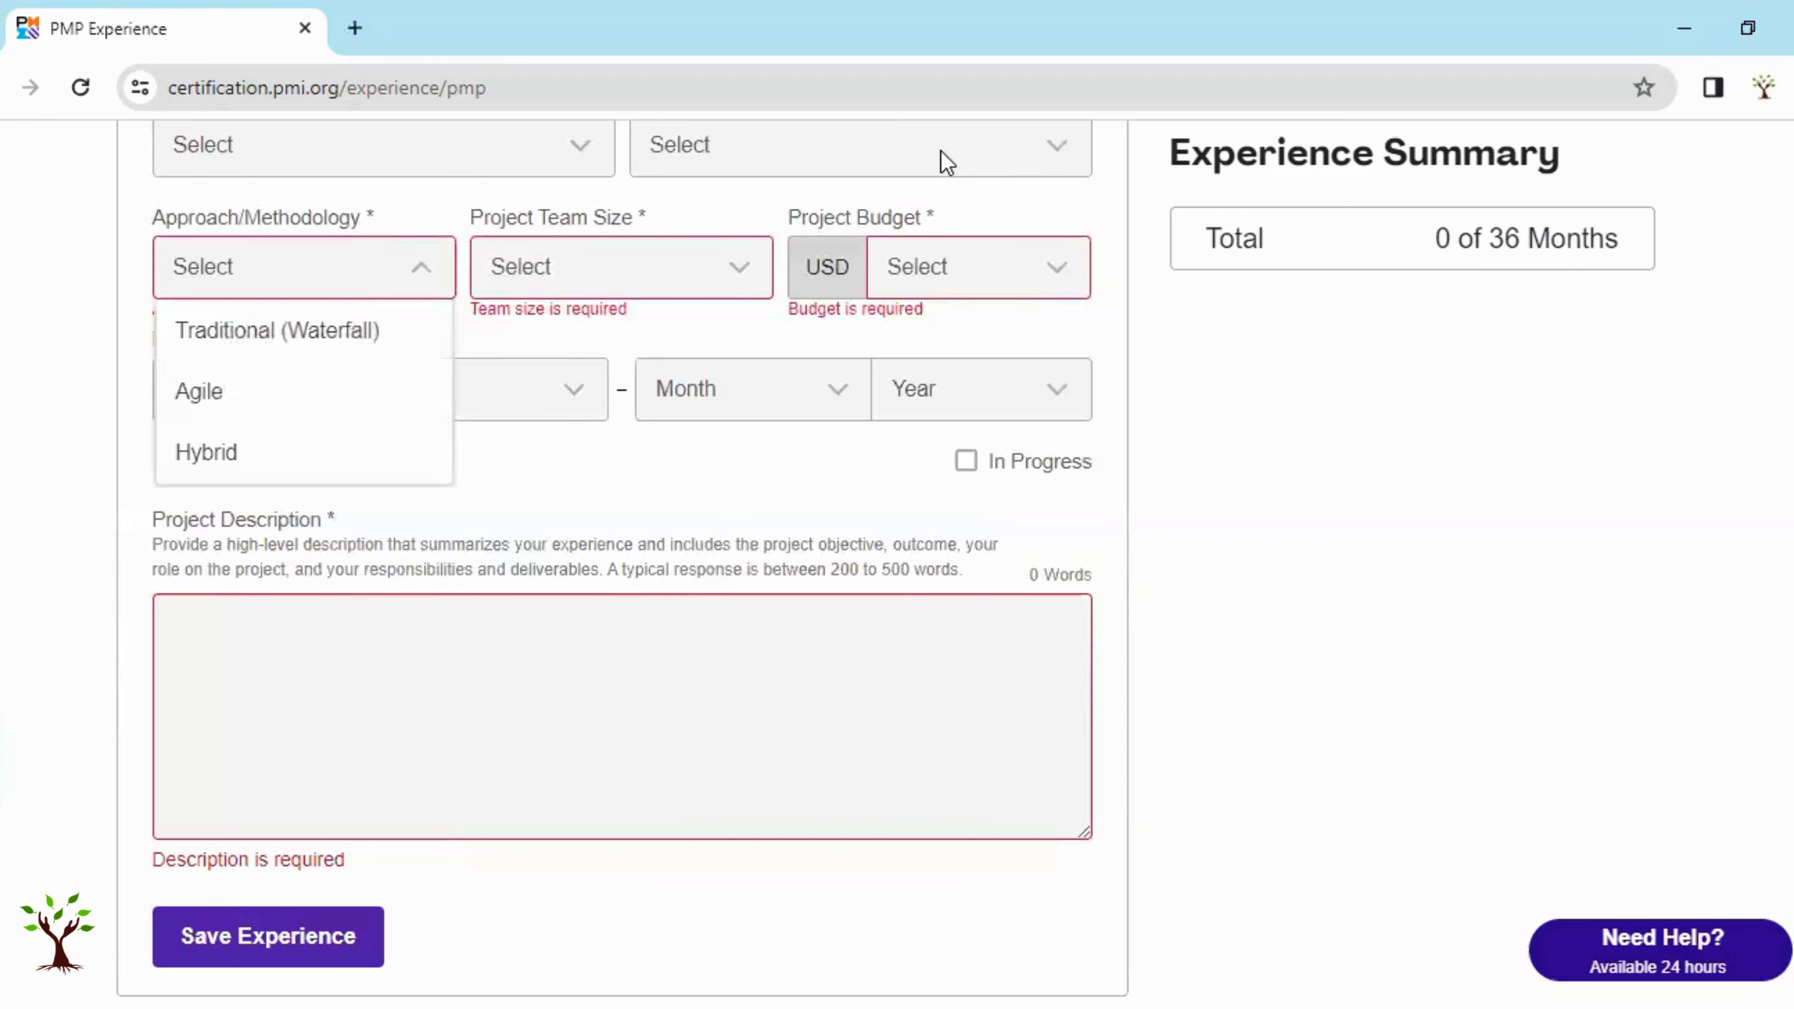
{"action": "scroll", "coordinate": [1010, 574], "scroll_direction": "down", "scroll_amount": 3}
{"action": "left_click", "coordinate": [308, 478]}
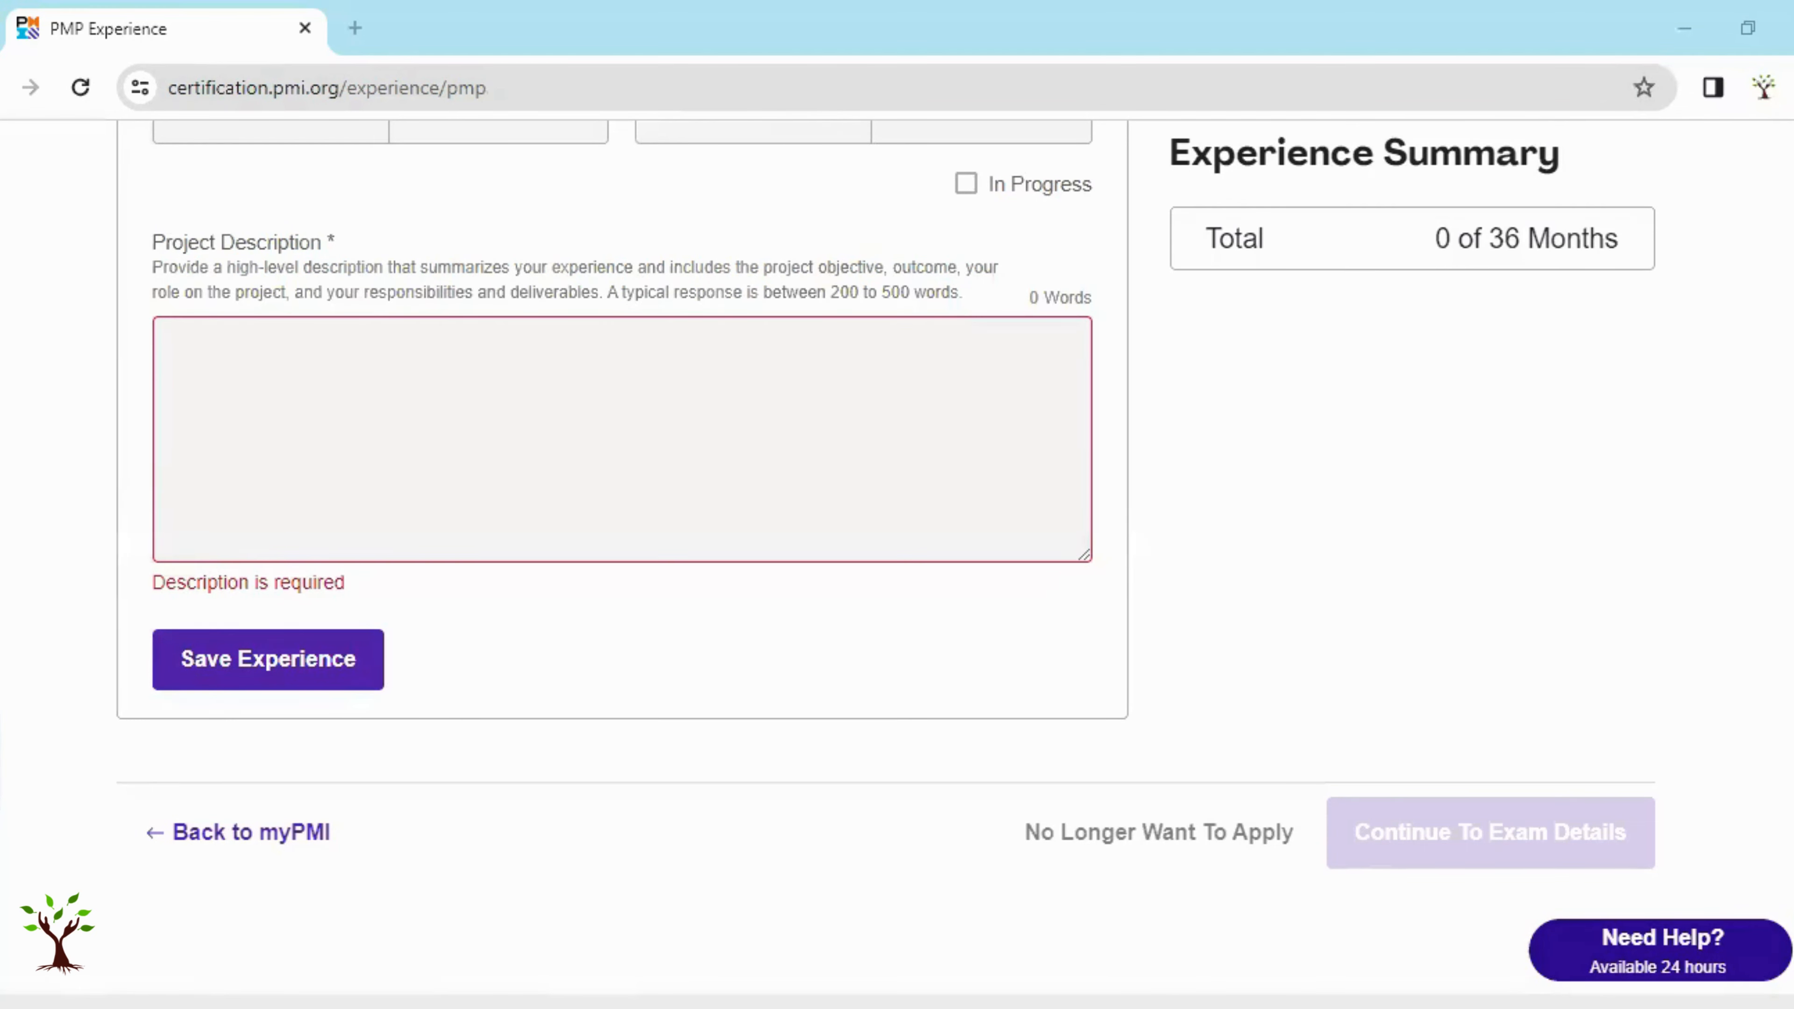
{"action": "scroll", "coordinate": [1448, 353], "scroll_direction": "up", "scroll_amount": 8}
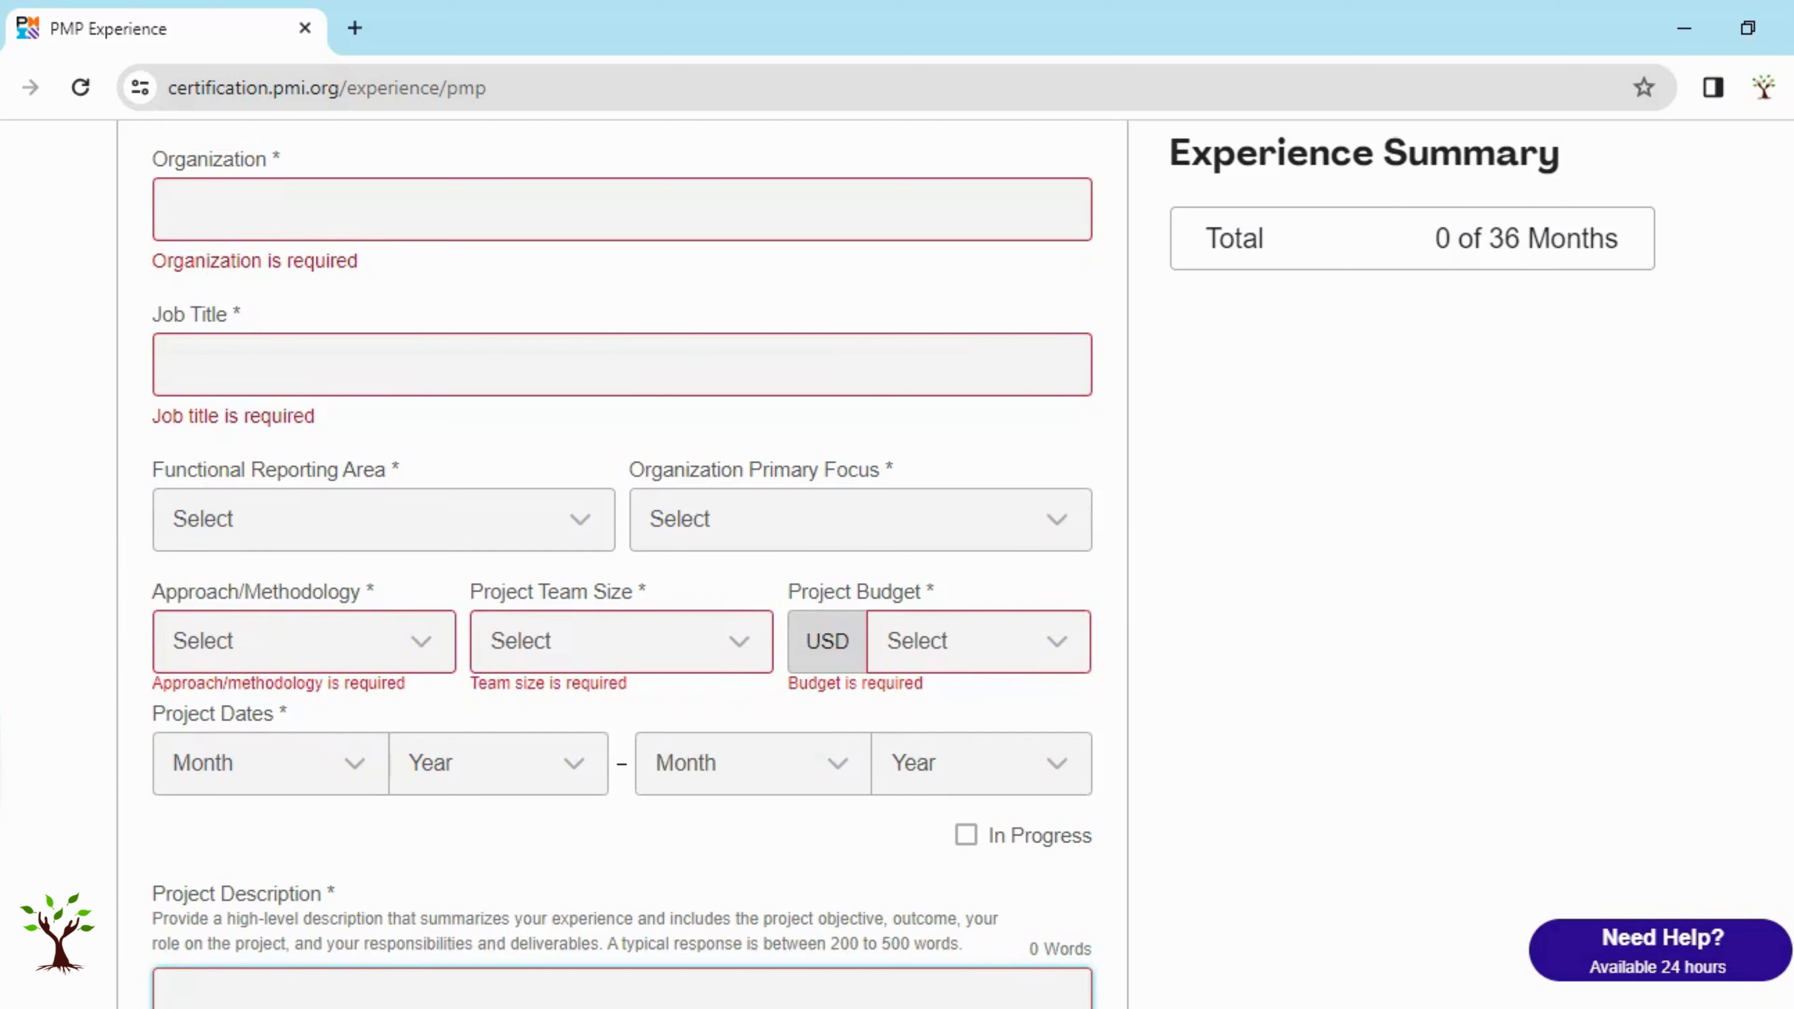
Review the saved project experience from its objective to its listed responsibilities and continue to the exam details.
{"action": "scroll", "coordinate": [576, 665], "scroll_direction": "down", "scroll_amount": 5}
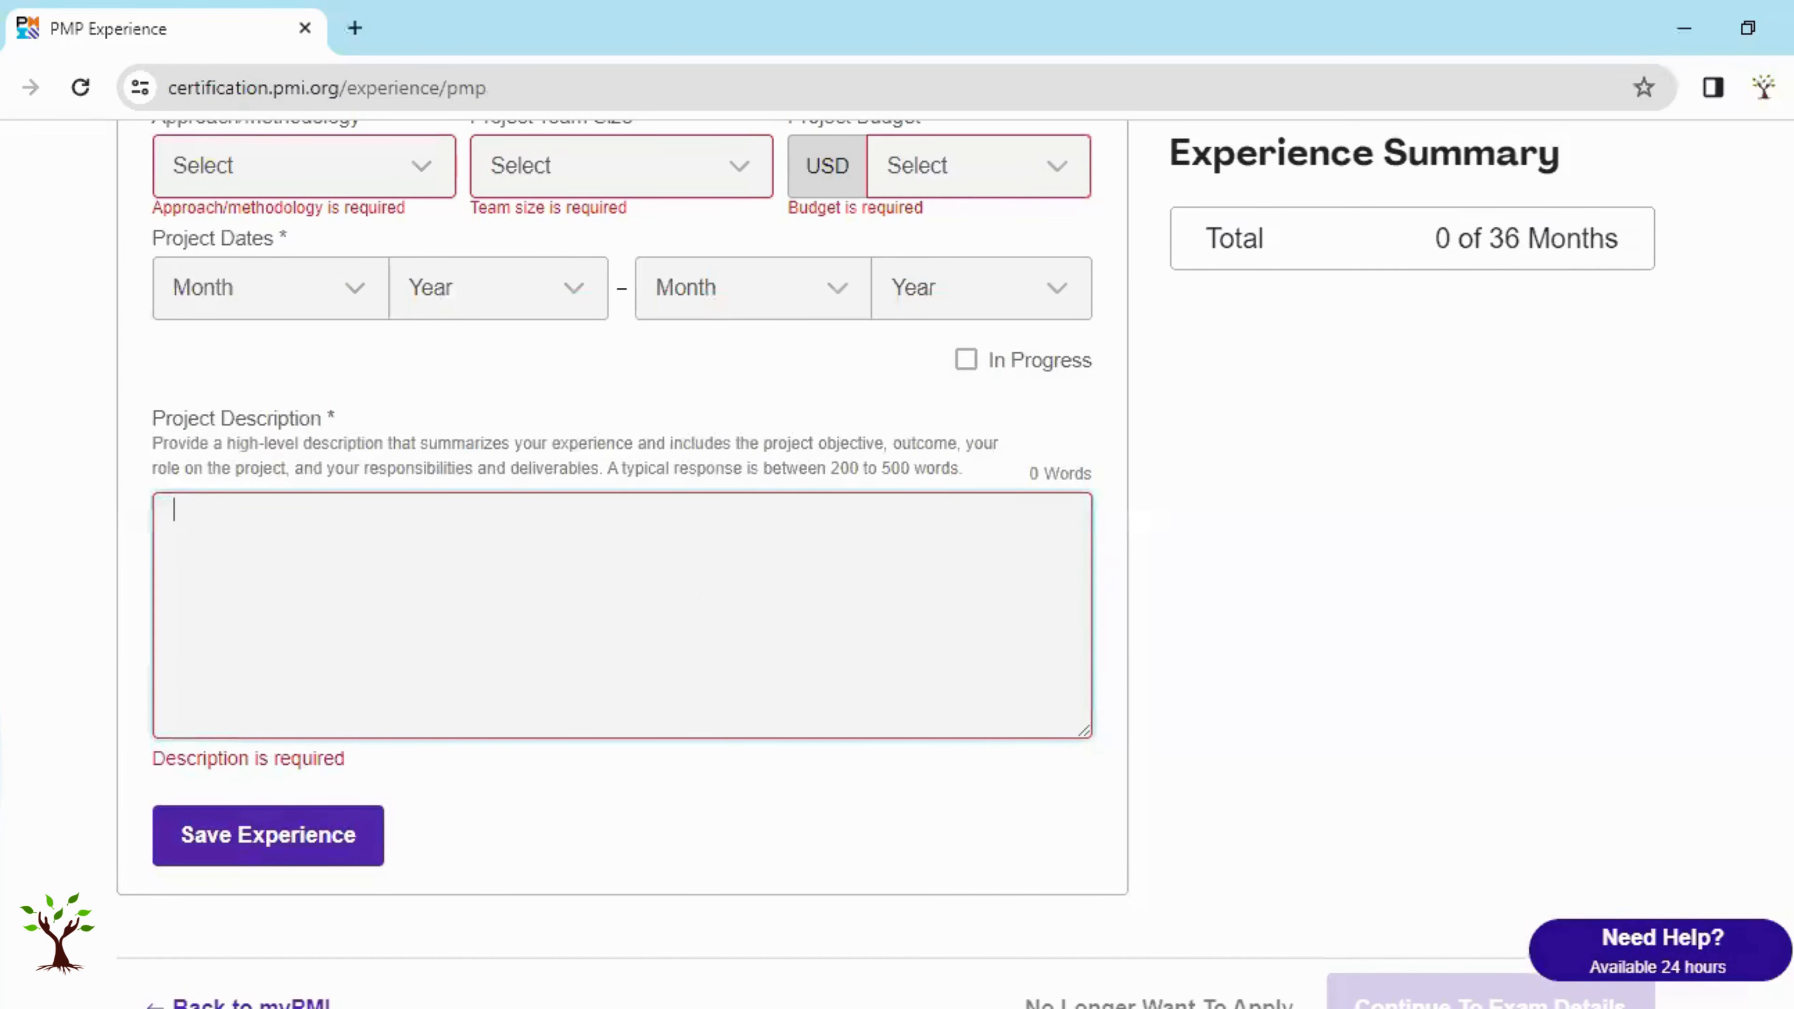
{"action": "scroll", "coordinate": [896, 565], "scroll_direction": "down", "scroll_amount": 4}
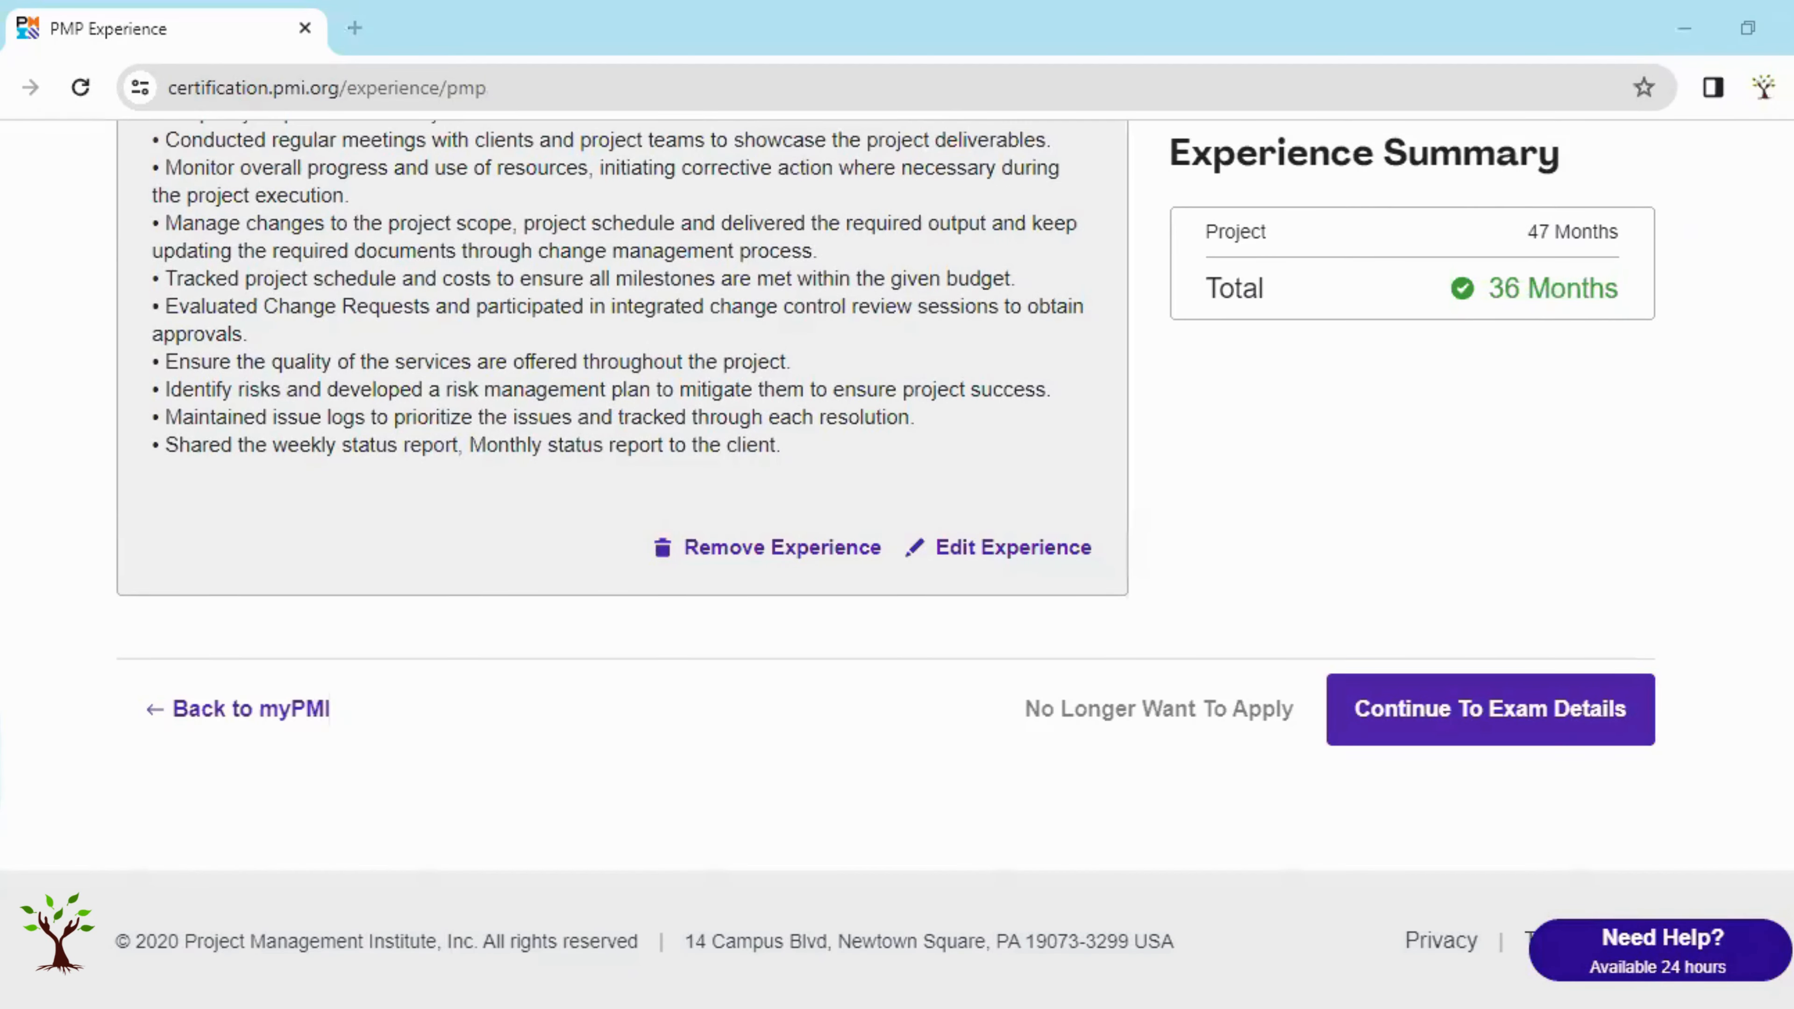
{"action": "scroll", "coordinate": [1755, 452], "scroll_direction": "up", "scroll_amount": 15}
{"action": "scroll", "coordinate": [1757, 465], "scroll_direction": "down", "scroll_amount": 6}
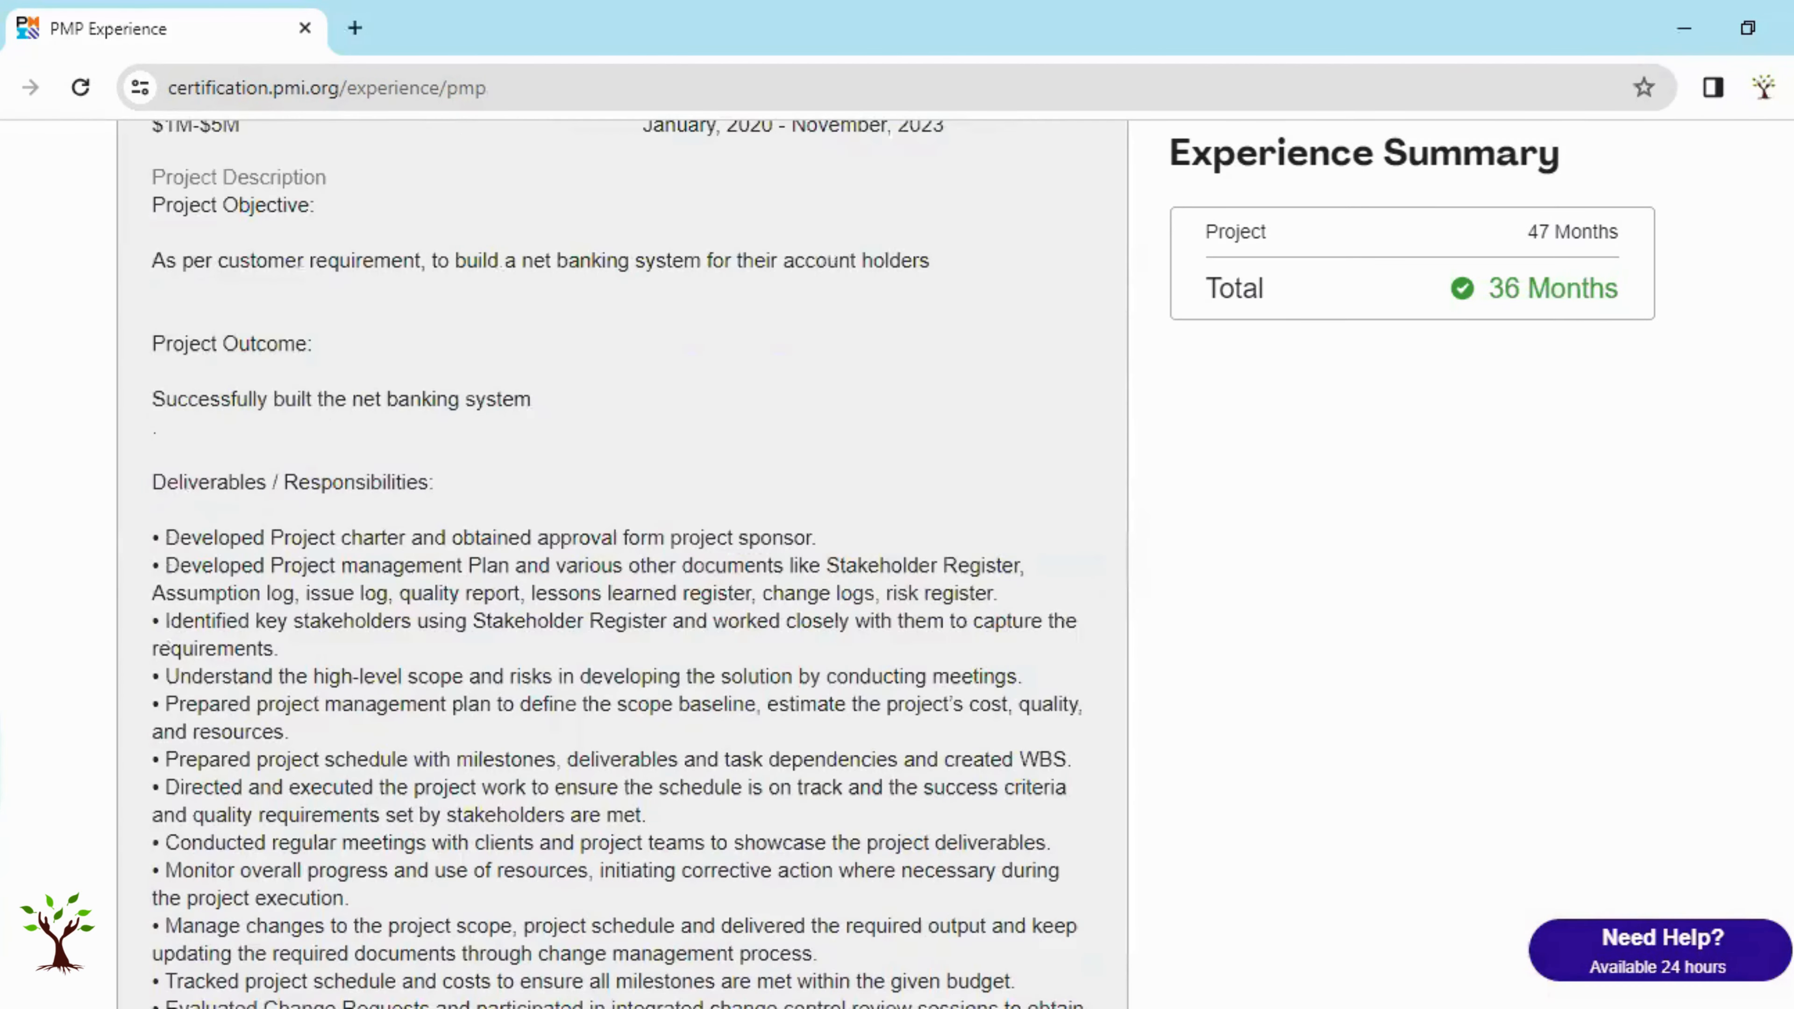
{"action": "scroll", "coordinate": [621, 566], "scroll_direction": "down", "scroll_amount": 8}
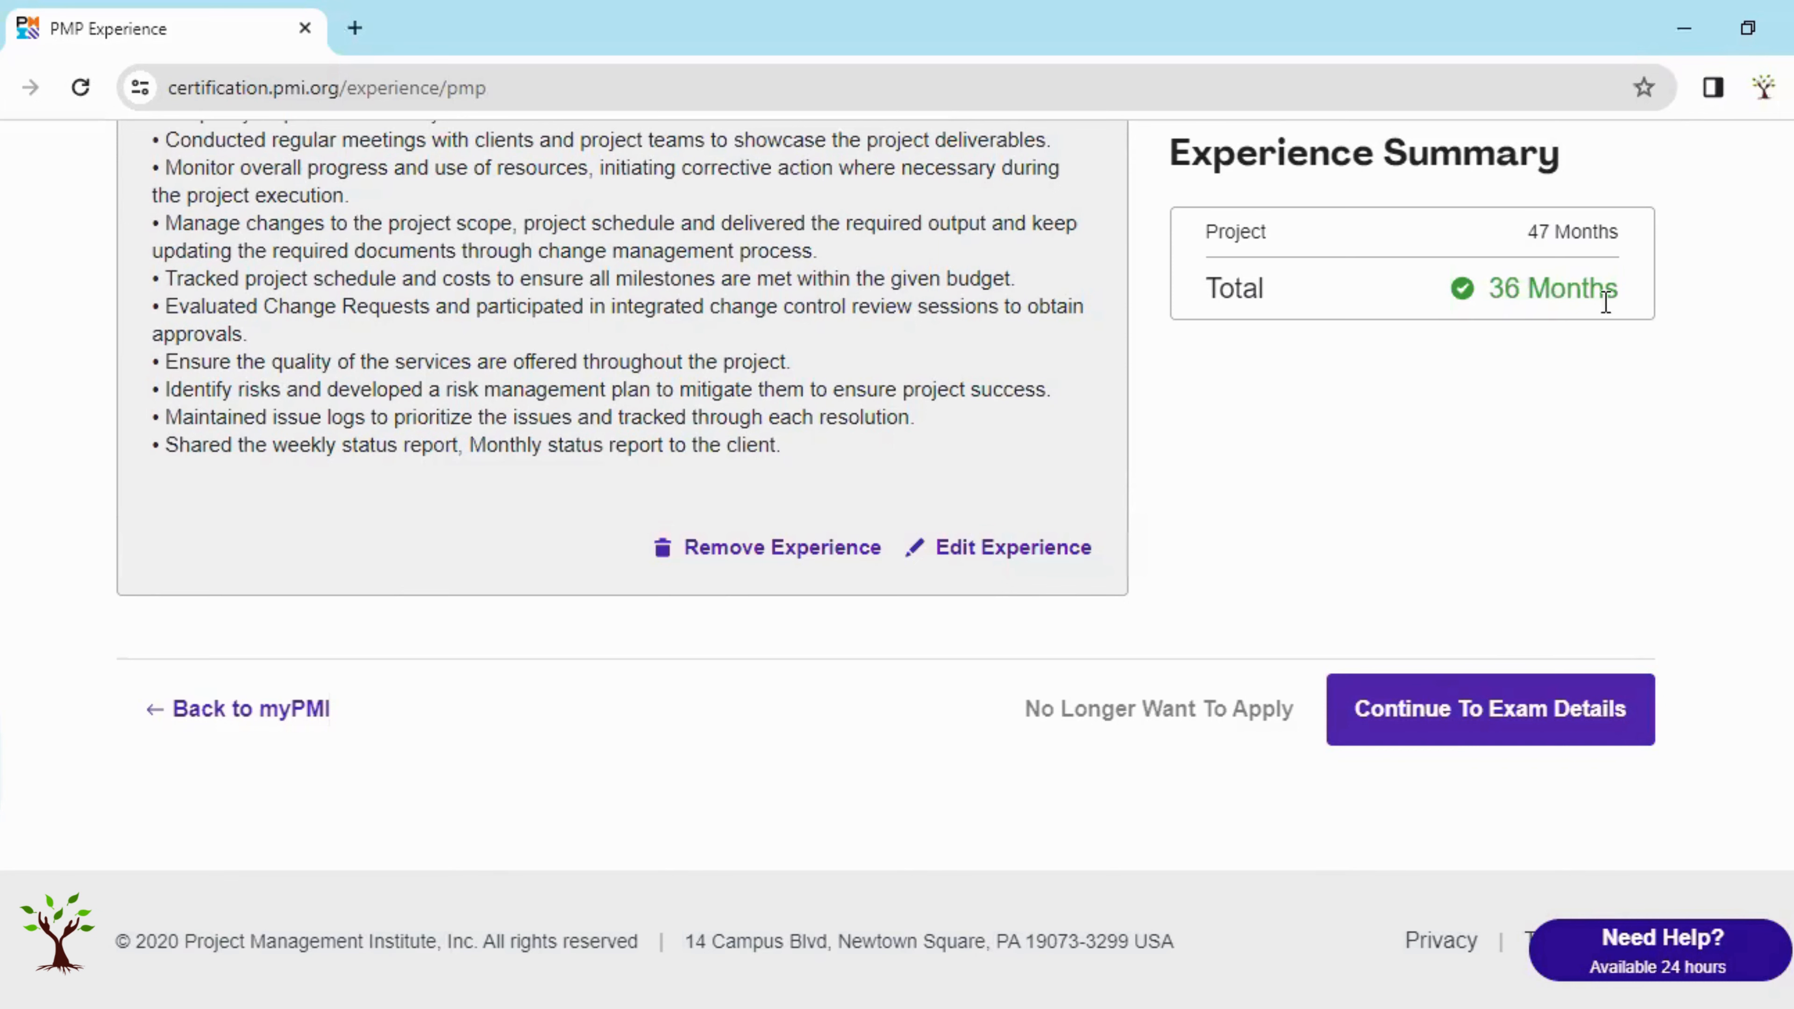
{"action": "left_click", "coordinate": [1476, 715]}
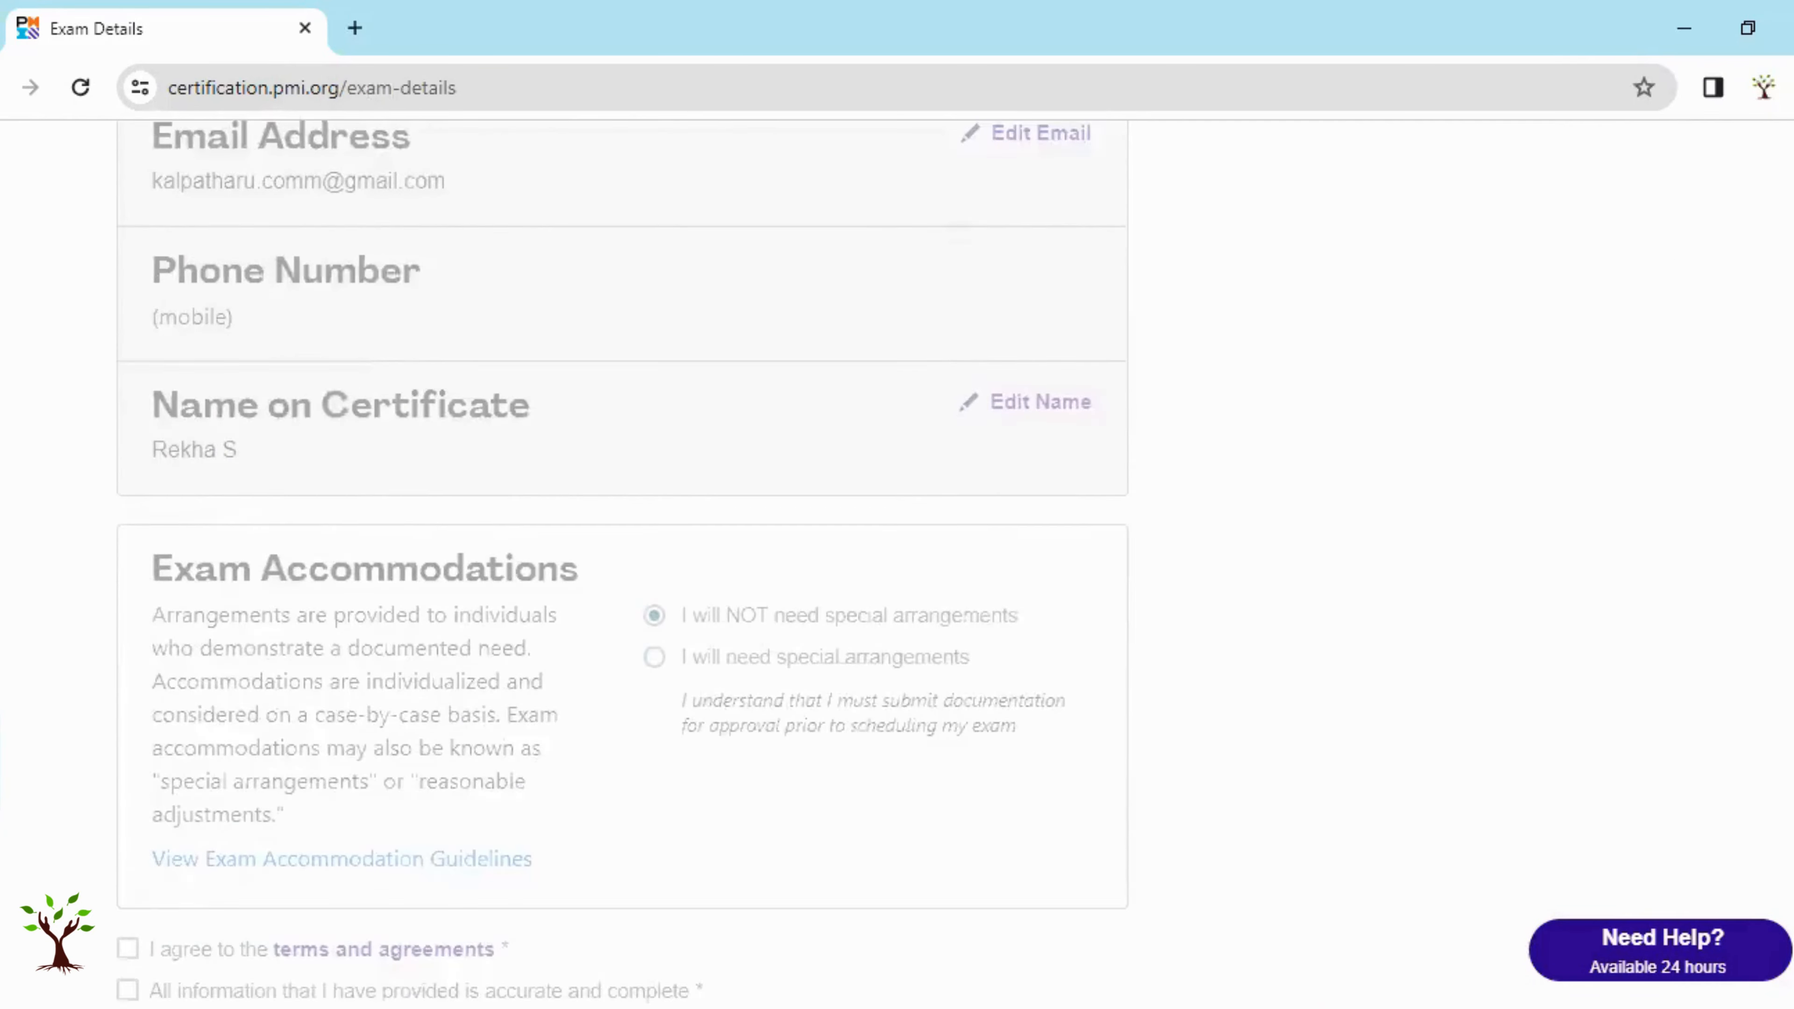
Look through the Exam Details page, from exam location, citizenship and identification to accommodations, the required agreements and application submission.
{"action": "scroll", "coordinate": [897, 565], "scroll_direction": "down", "scroll_amount": 4}
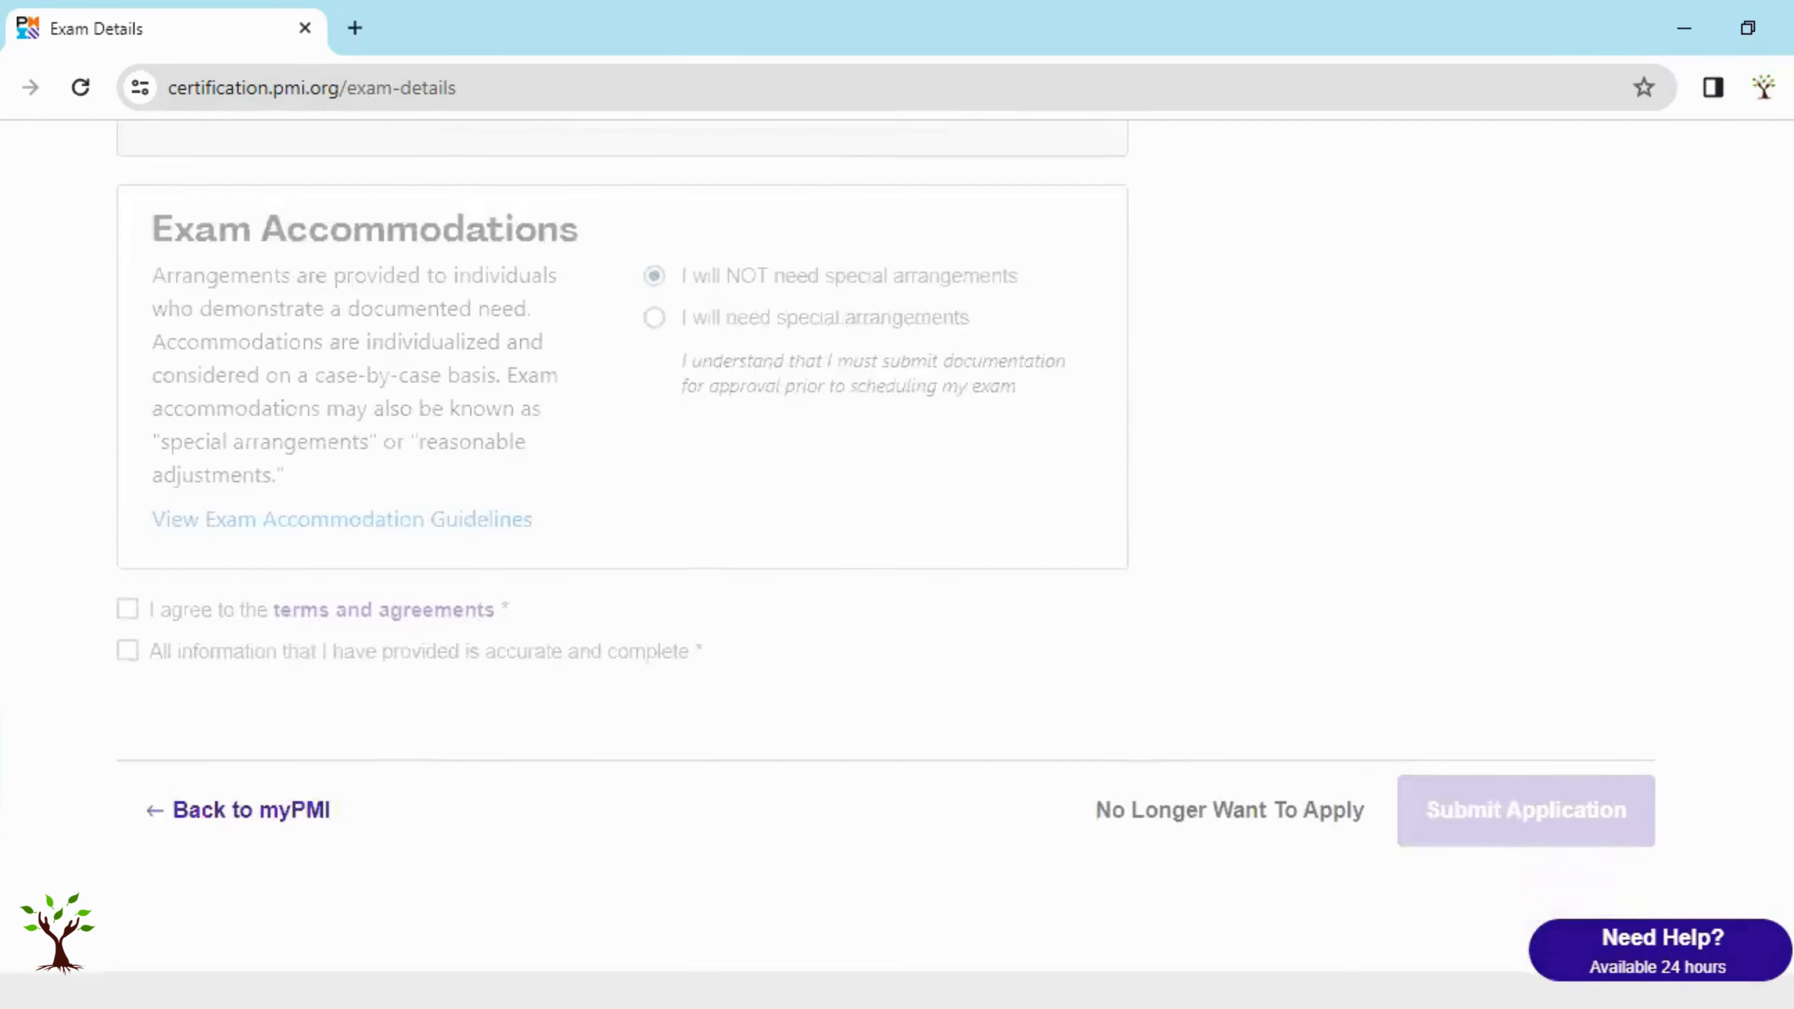
{"action": "scroll", "coordinate": [897, 566], "scroll_direction": "up", "scroll_amount": 2}
{"action": "scroll", "coordinate": [161, 590], "scroll_direction": "down", "scroll_amount": 3}
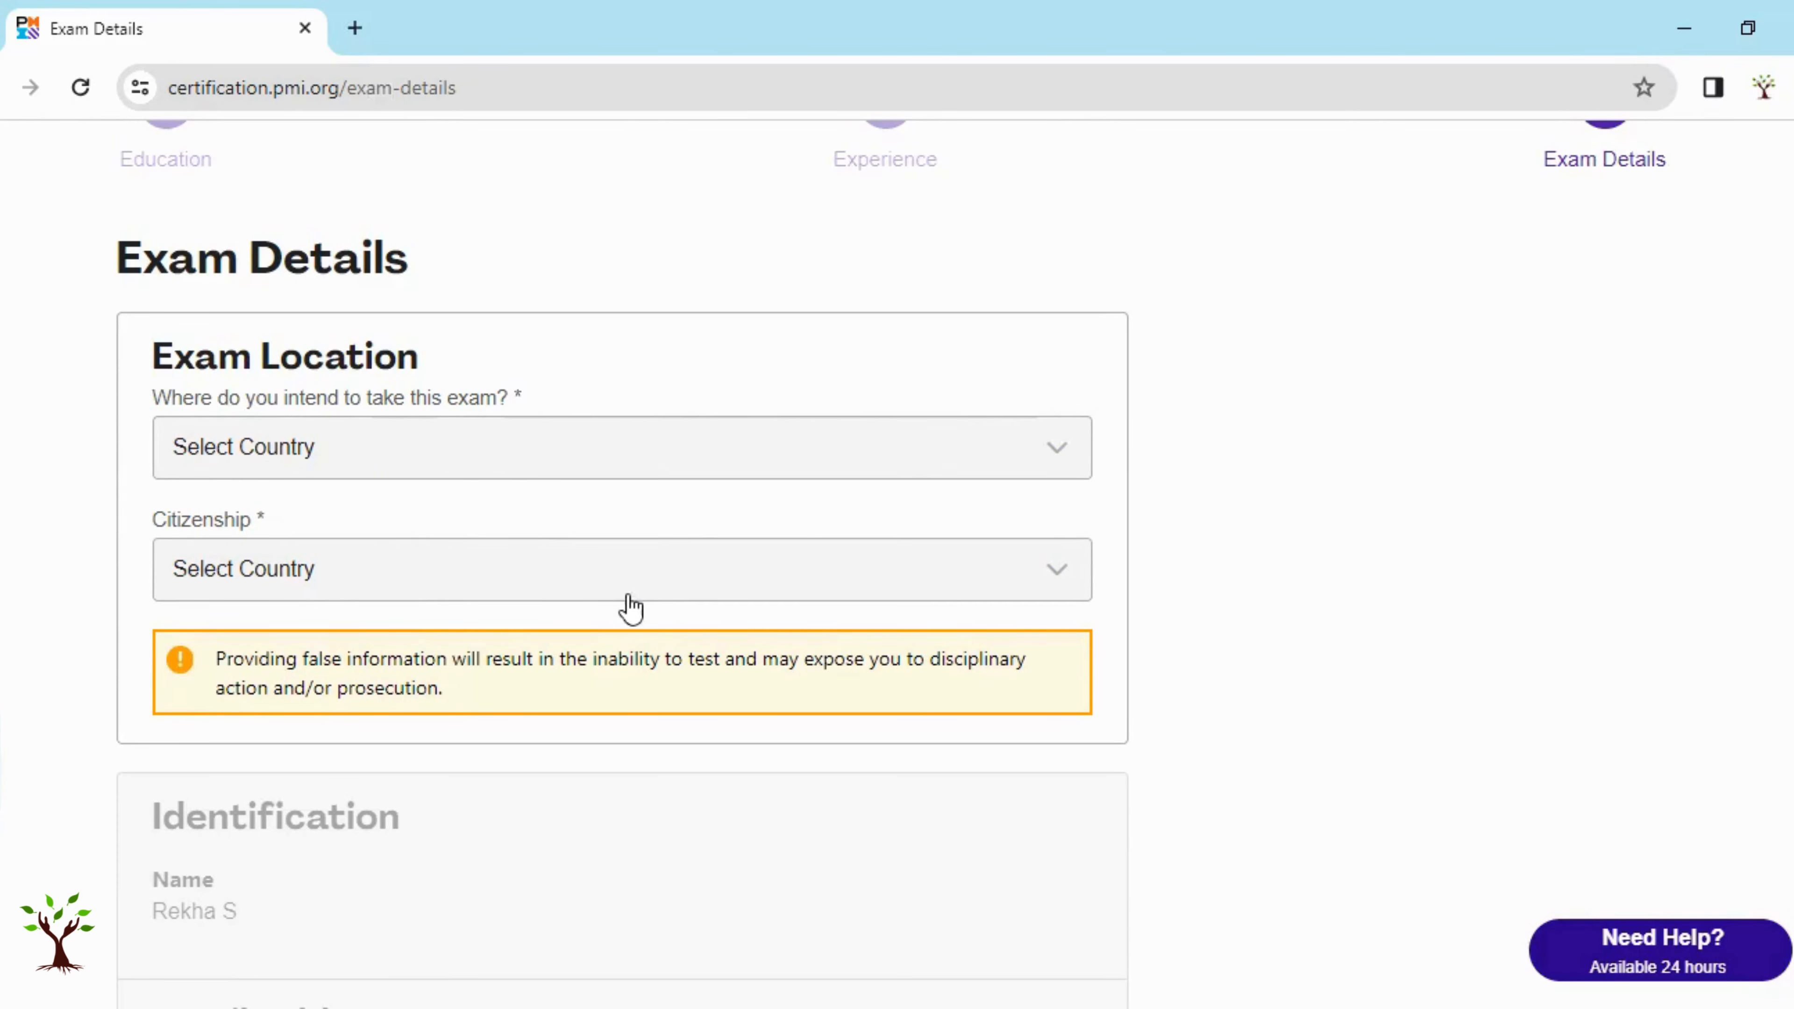
{"action": "scroll", "coordinate": [1779, 387], "scroll_direction": "down", "scroll_amount": 2}
{"action": "scroll", "coordinate": [621, 565], "scroll_direction": "down", "scroll_amount": 6}
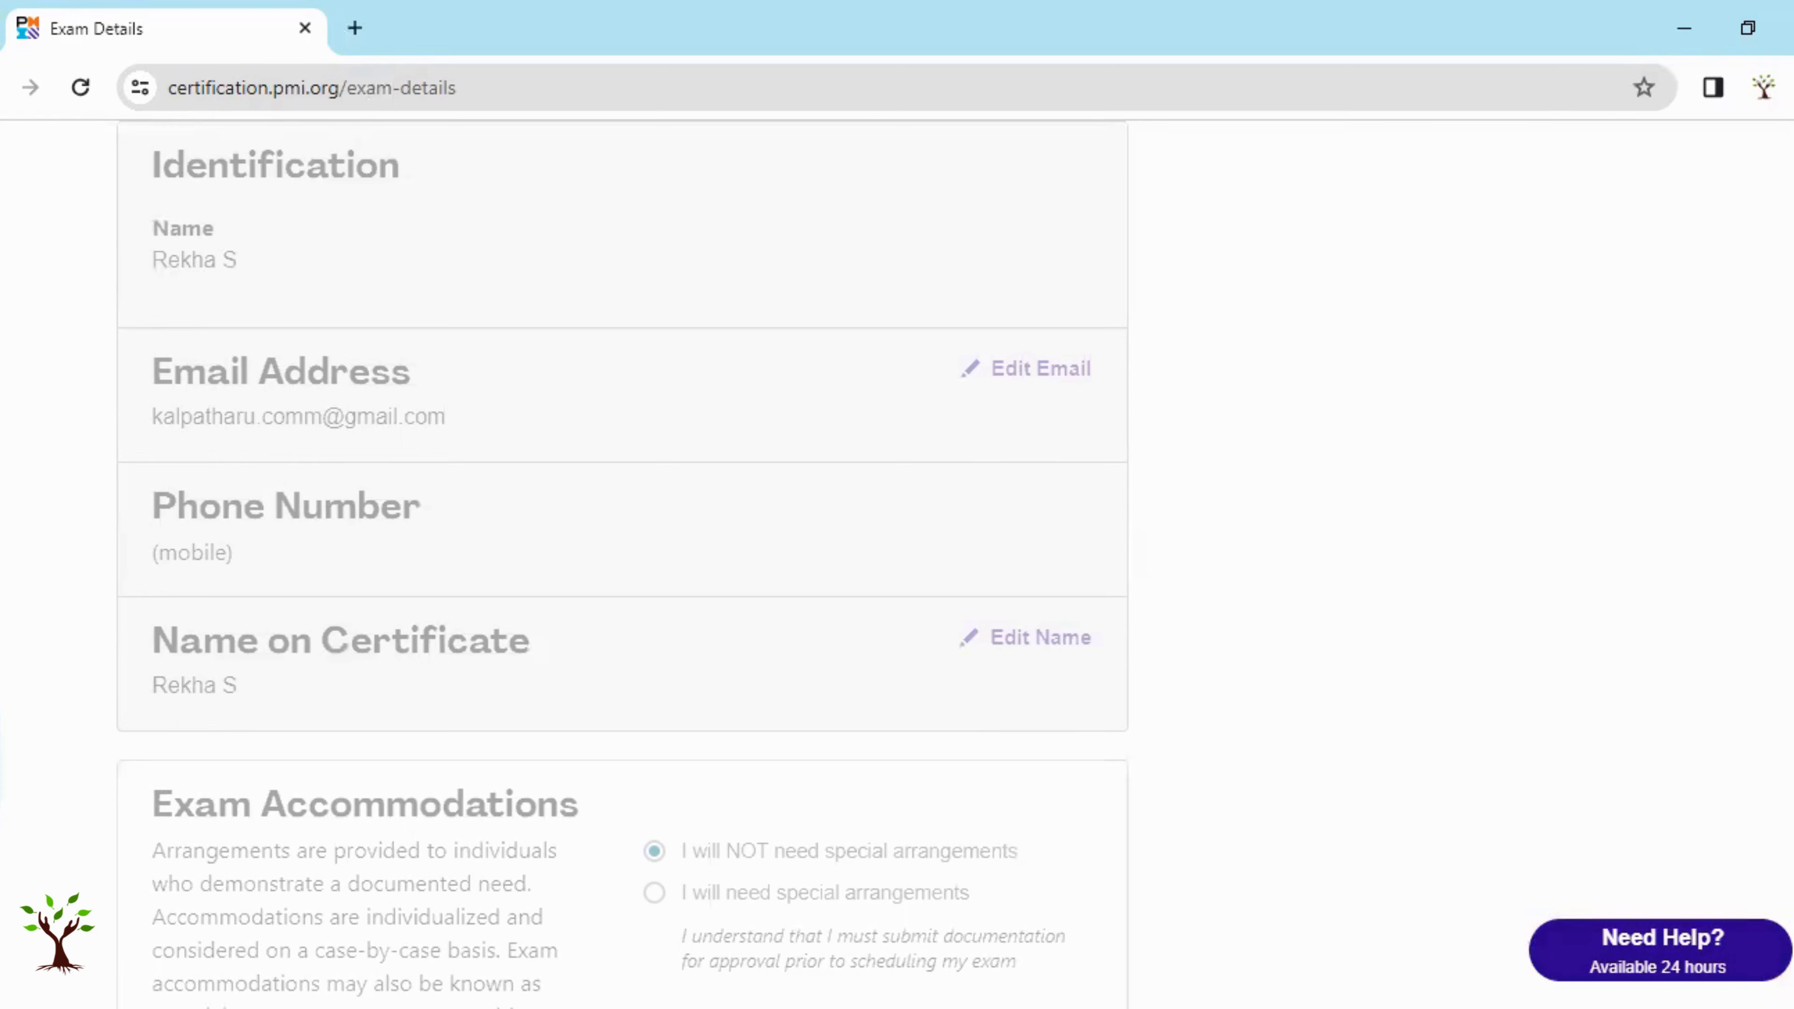
{"action": "scroll", "coordinate": [621, 565], "scroll_direction": "down", "scroll_amount": 8}
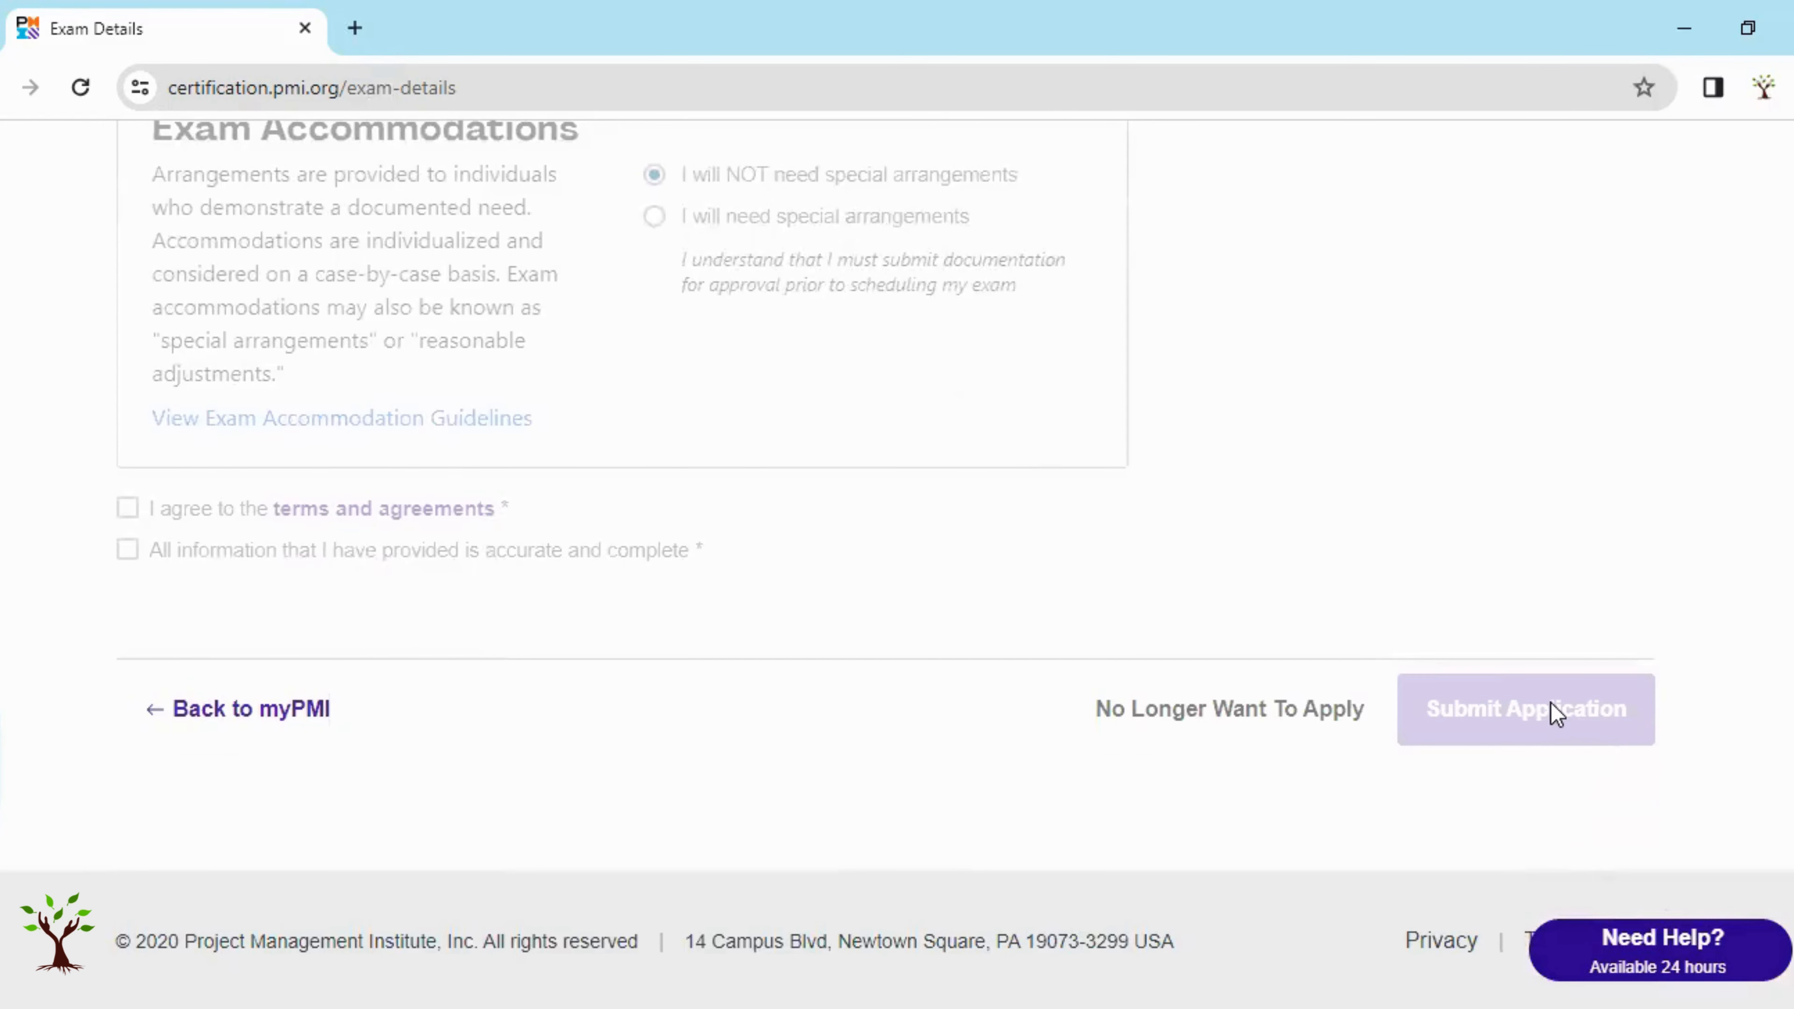